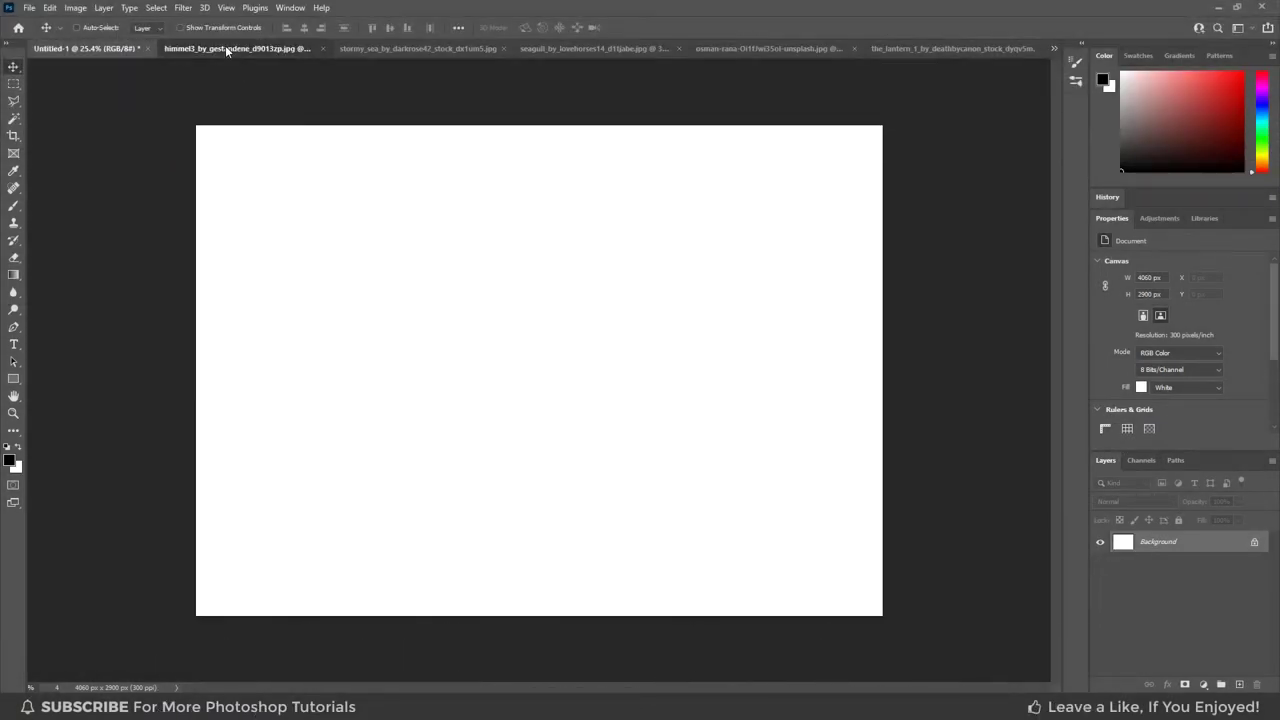
Drag the himmel3 cloud photo into Untitled-1 and scale it to fill the top two-thirds above white.
{"action": "left_click", "coordinate": [226, 48]}
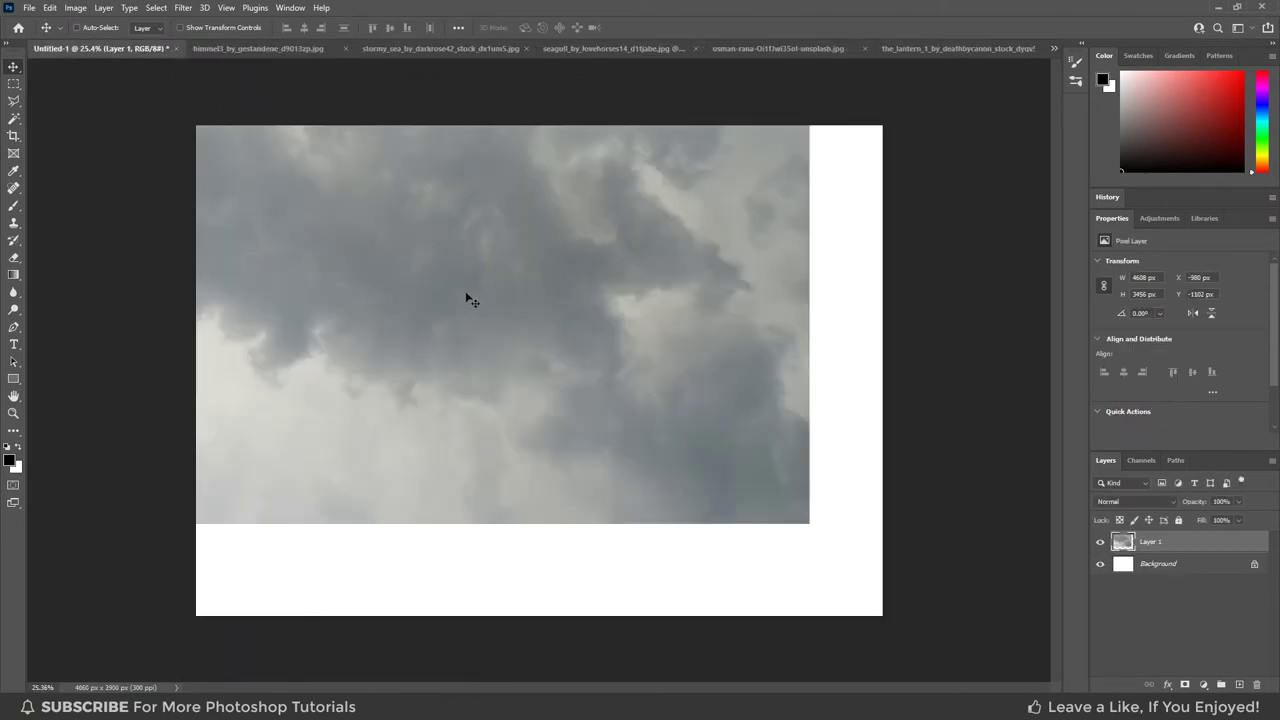
{"action": "left_click_drag", "start_coordinate": [113, 48], "coordinate": [625, 375]}
{"action": "key", "text": "ctrl+t"}
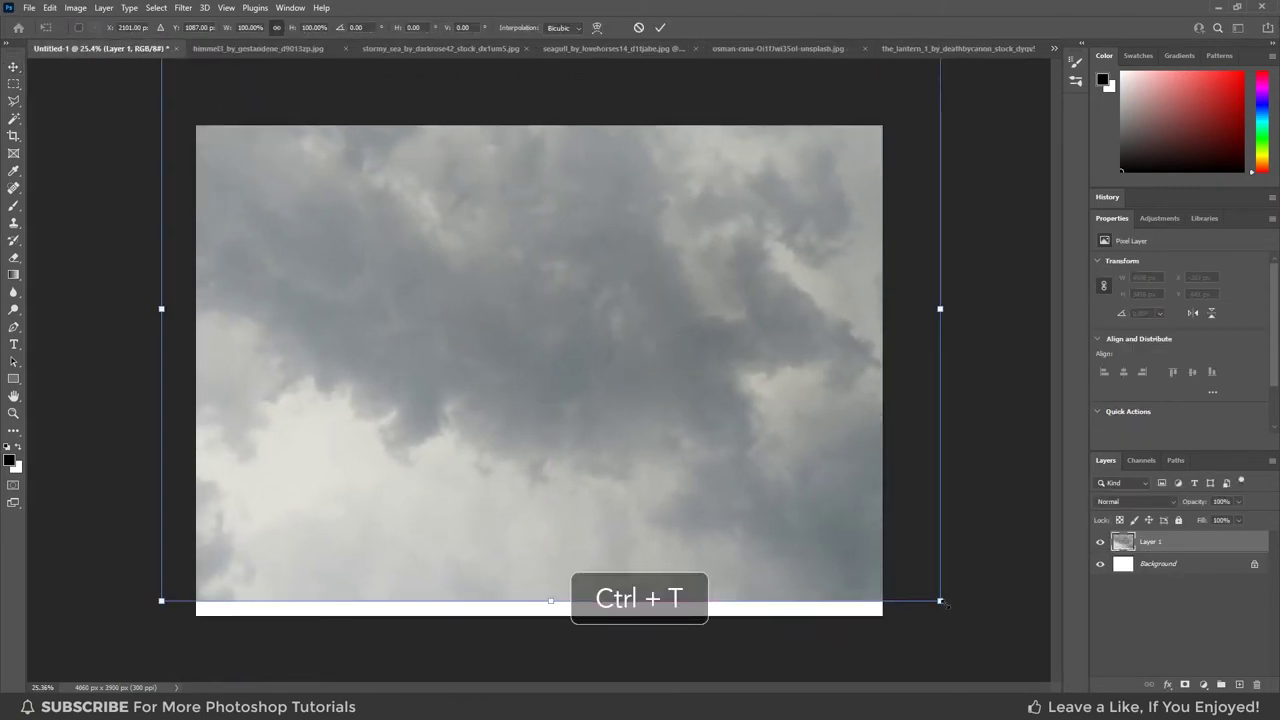
{"action": "left_click_drag", "start_coordinate": [940, 601], "coordinate": [866, 537]}
{"action": "left_click_drag", "start_coordinate": [800, 490], "coordinate": [821, 570]}
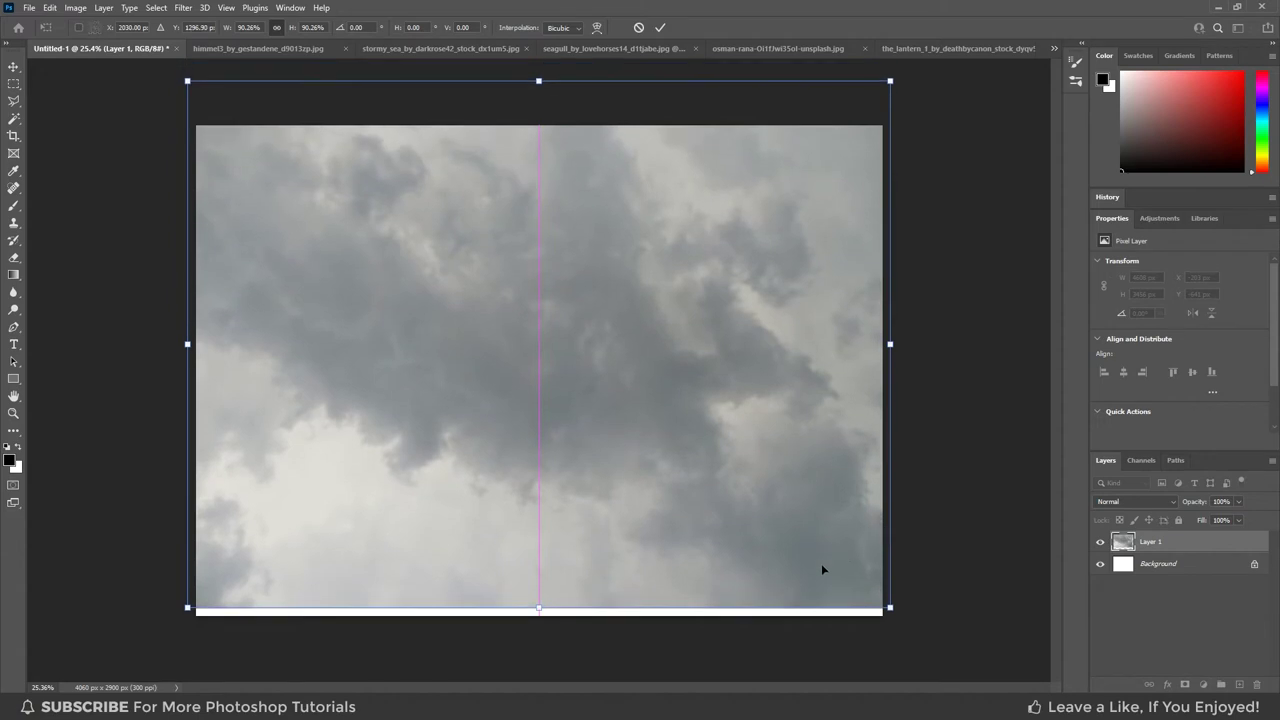
{"action": "left_click_drag", "start_coordinate": [540, 606], "coordinate": [559, 485]}
{"action": "left_click_drag", "start_coordinate": [586, 422], "coordinate": [580, 343]}
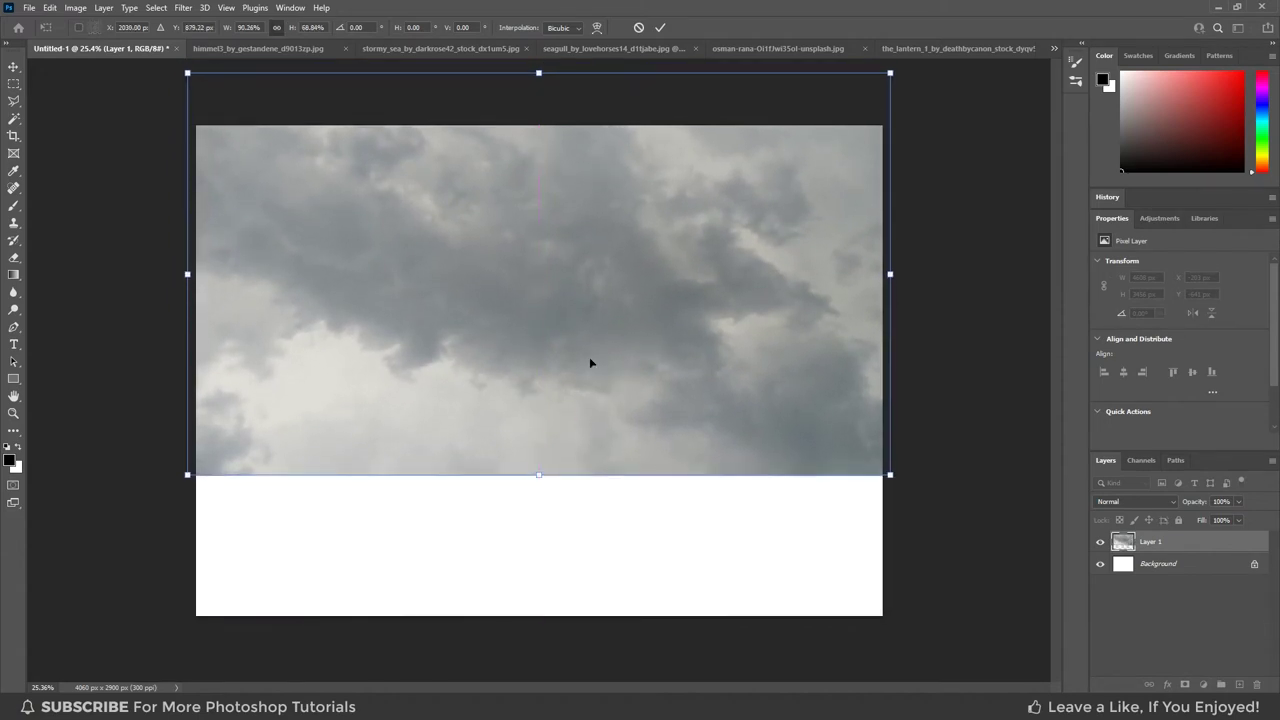
{"action": "left_click", "coordinate": [660, 28]}
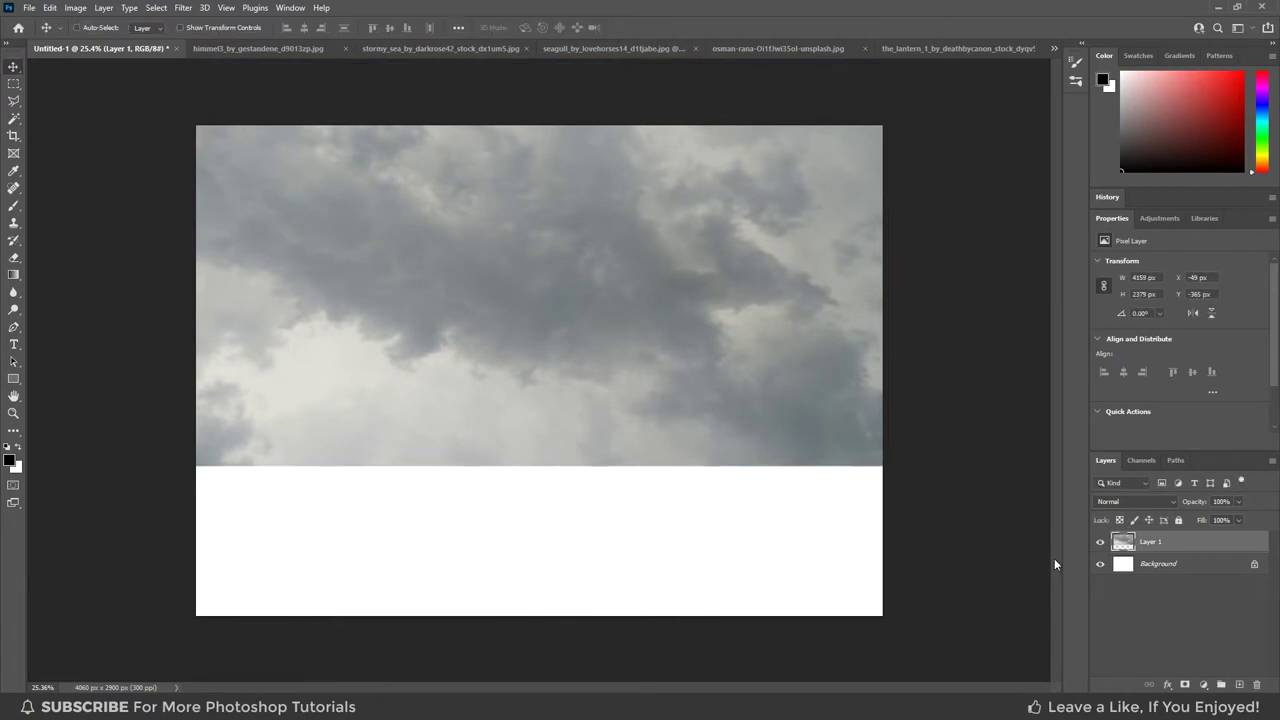
{"action": "left_click", "coordinate": [1158, 565]}
{"action": "left_click", "coordinate": [1203, 685]}
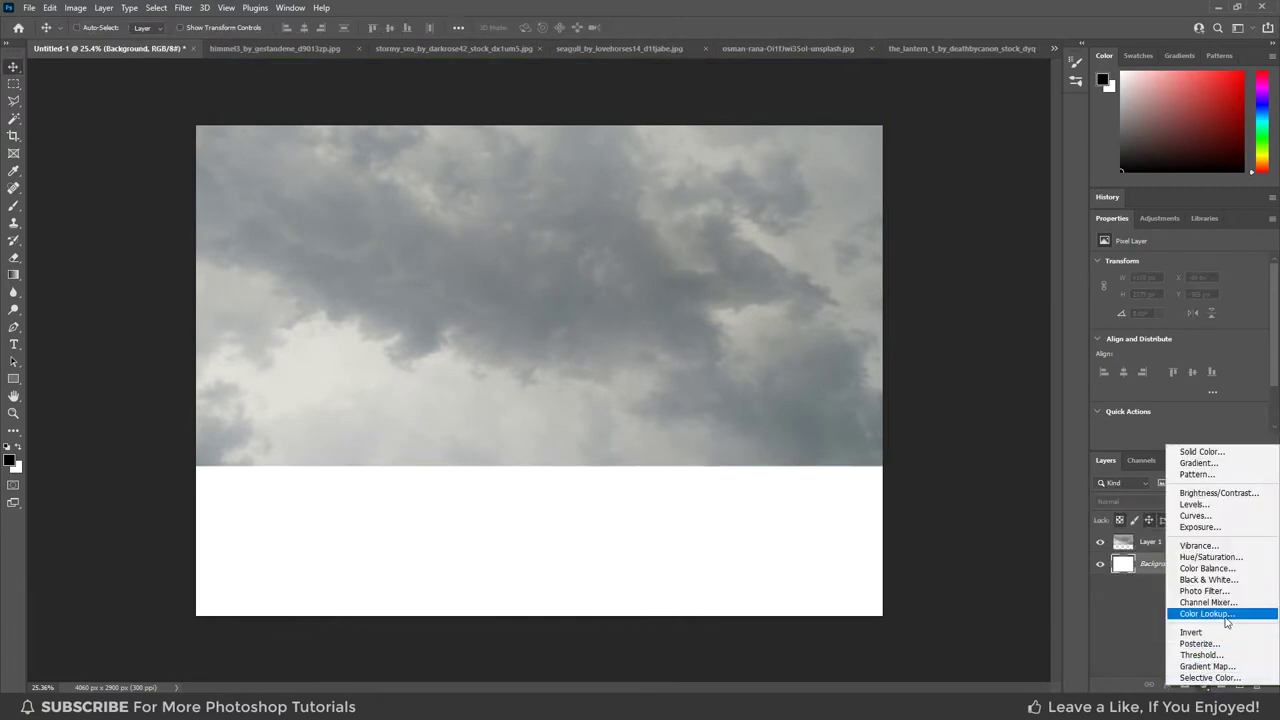
Add a Solid Color fill of grey sampled from the clouds and rename the clouds layer 'sky'.
{"action": "left_click", "coordinate": [1201, 452]}
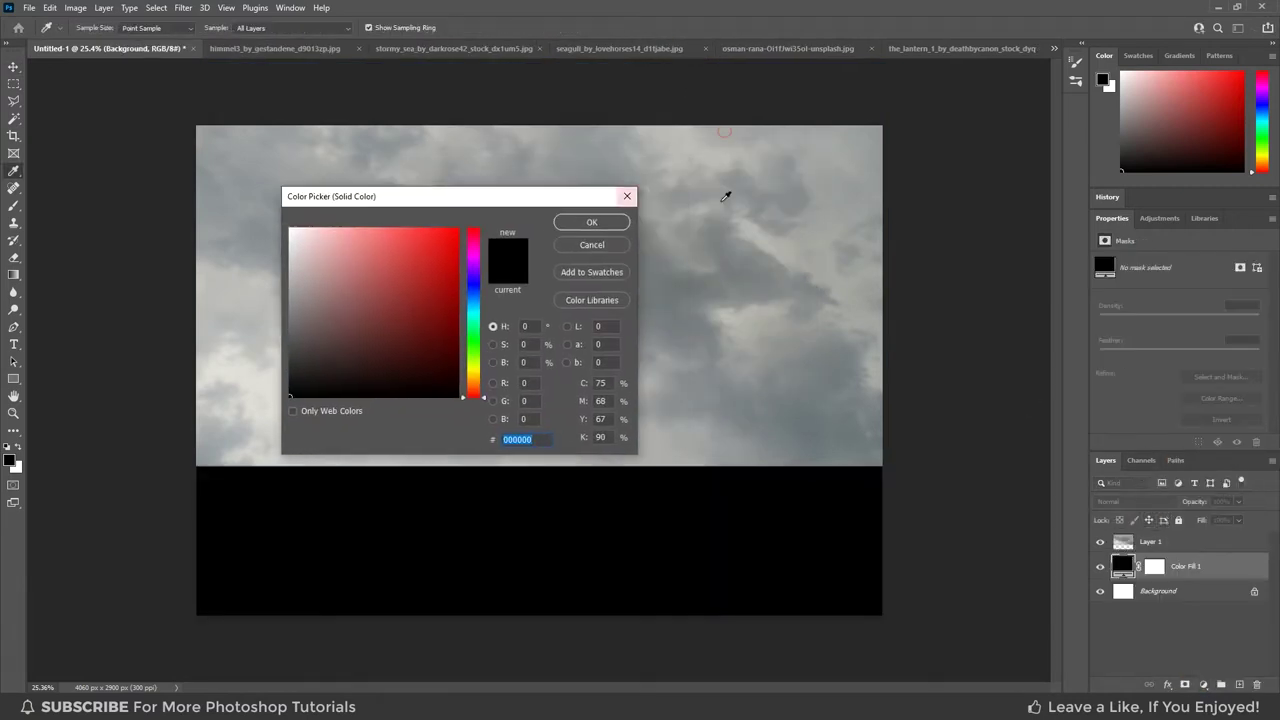
{"action": "left_click", "coordinate": [874, 162]}
{"action": "left_click", "coordinate": [620, 222]}
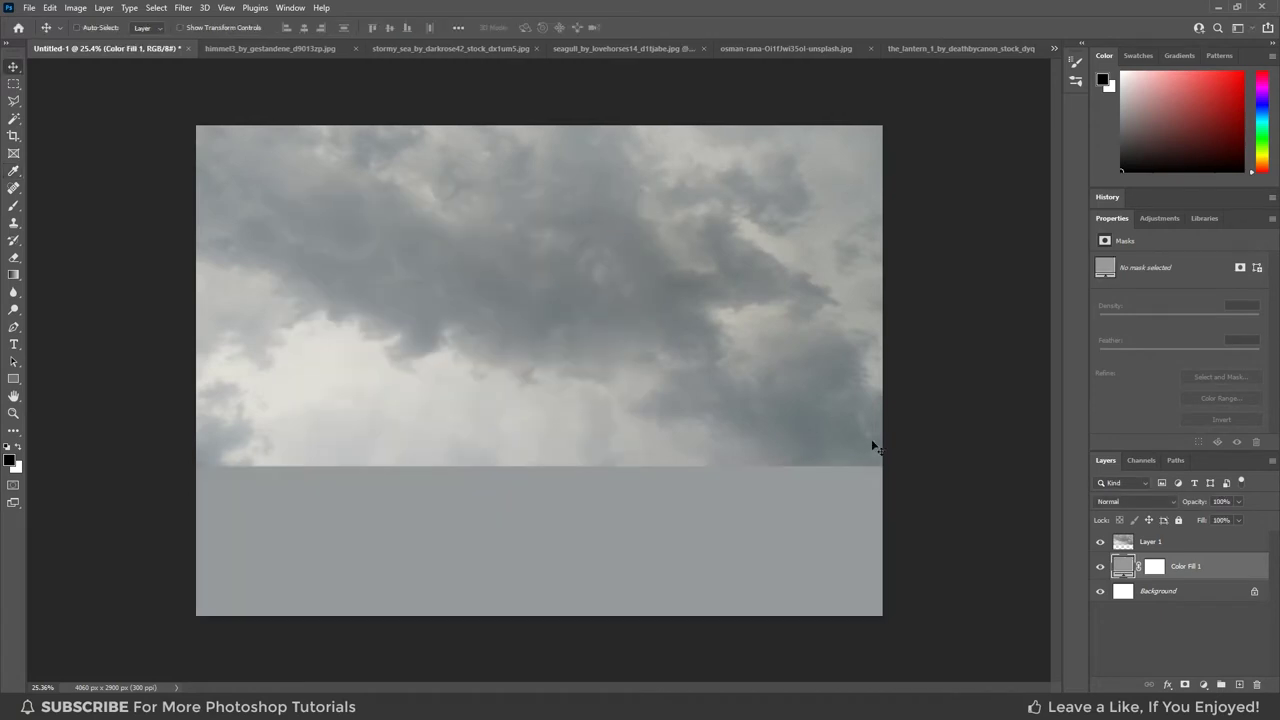
{"action": "left_click", "coordinate": [1180, 542]}
{"action": "type", "text": "sky"}
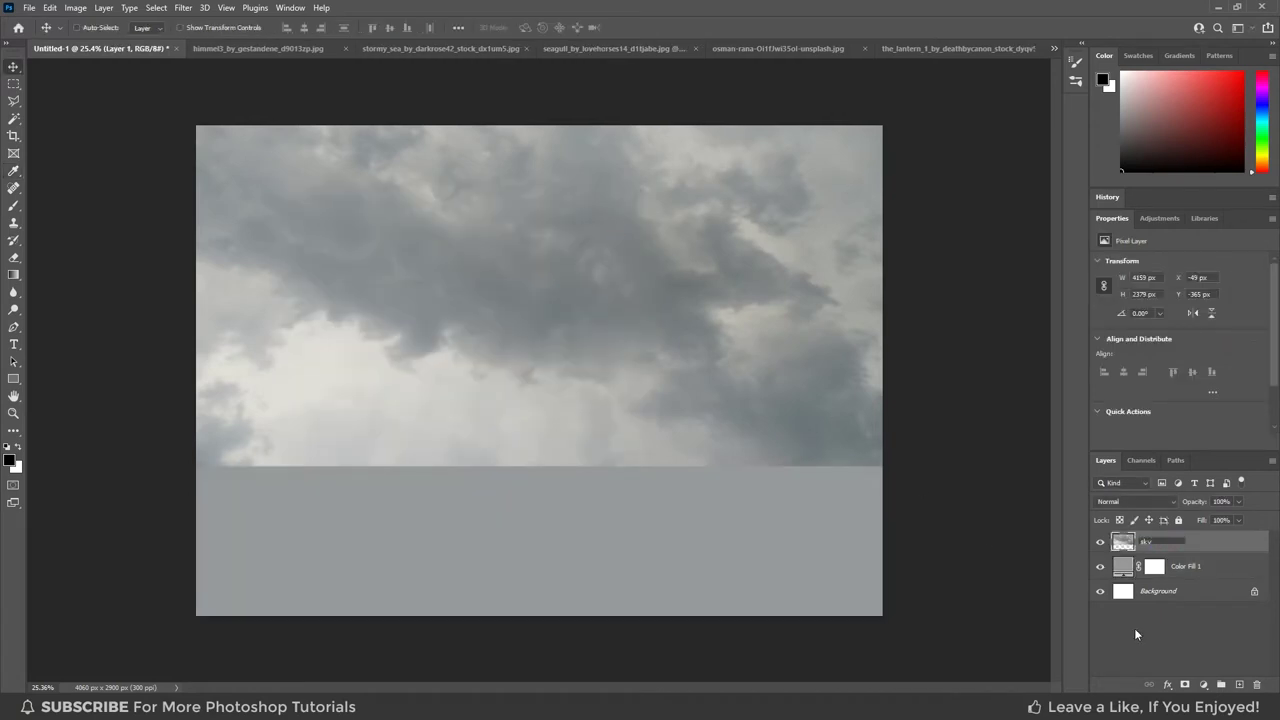
{"action": "key", "text": "Return"}
Mask the sky layer and soft-brush its lower edge so it fades into the grey.
{"action": "left_click", "coordinate": [1185, 688]}
{"action": "key", "text": "b"}
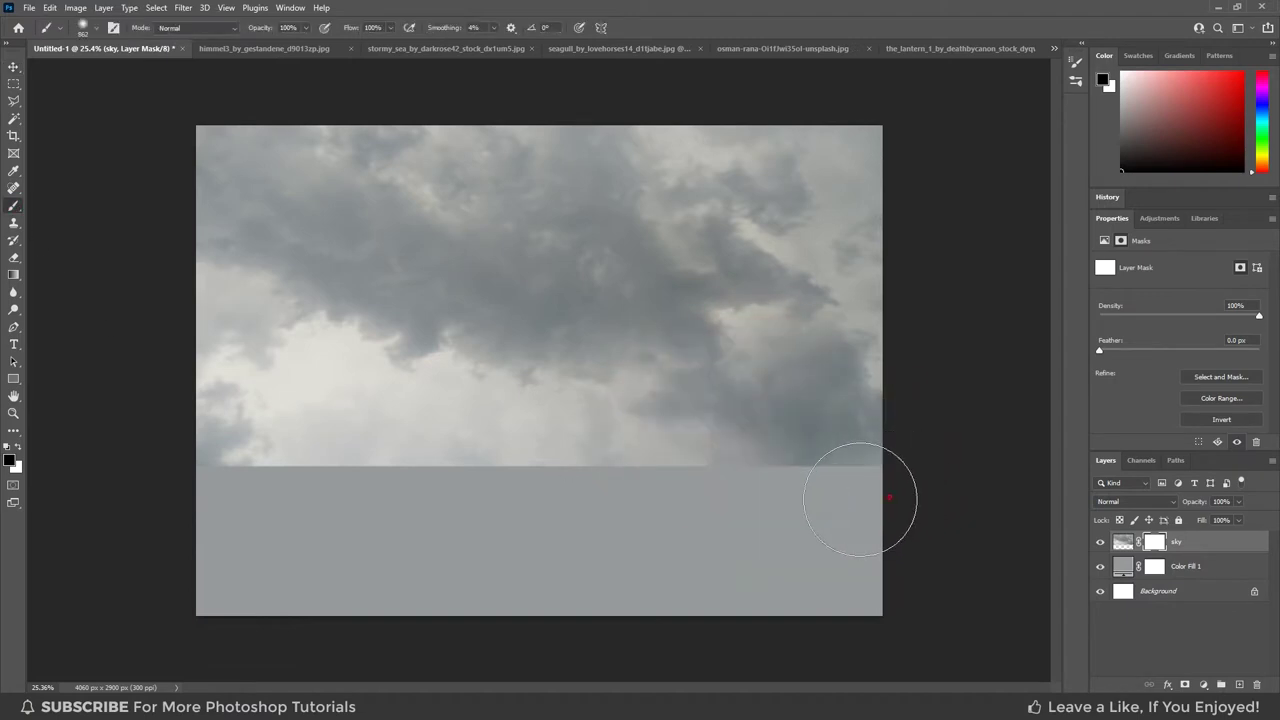
{"action": "left_click_drag", "start_coordinate": [857, 494], "coordinate": [222, 513]}
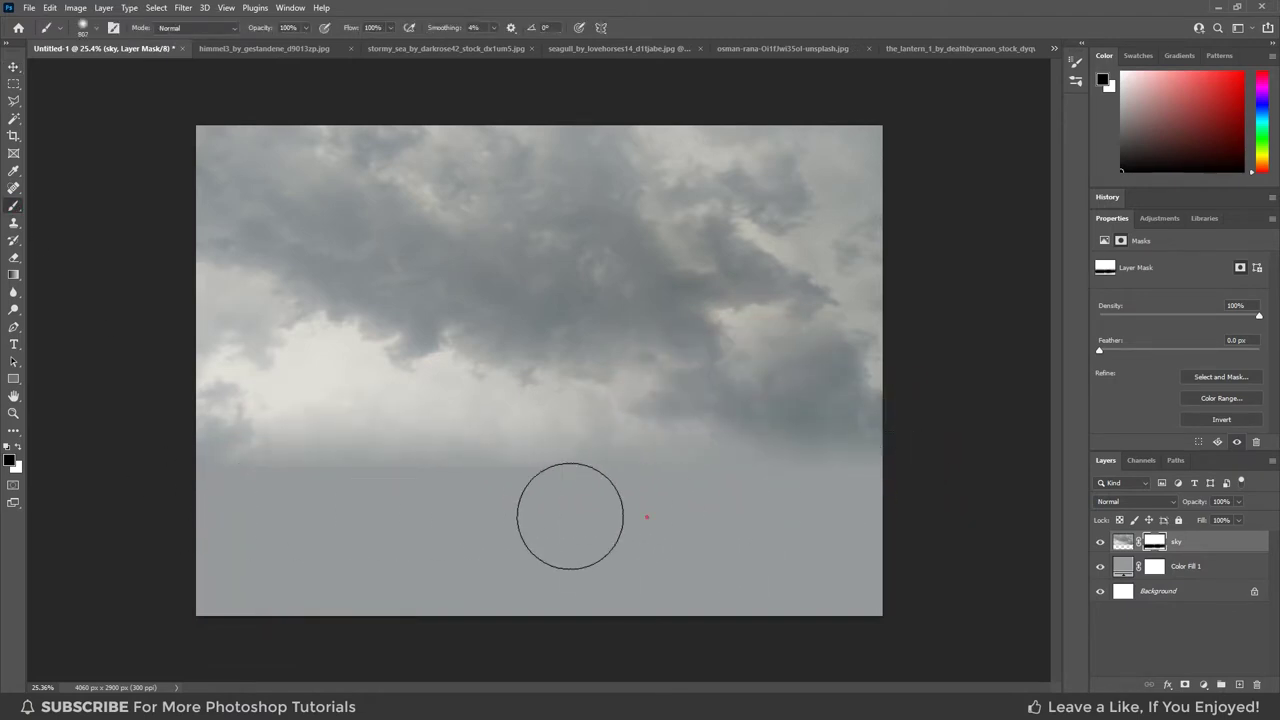
{"action": "left_click_drag", "start_coordinate": [570, 516], "coordinate": [709, 515]}
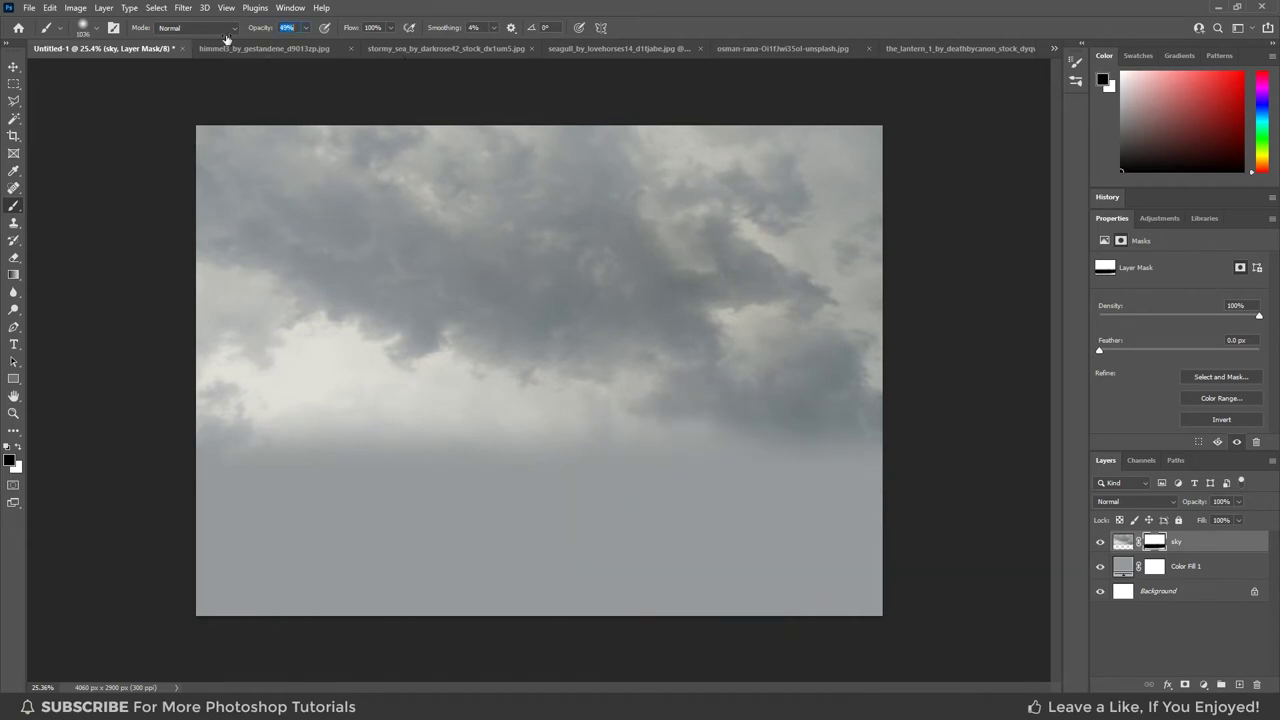
{"action": "left_click_drag", "start_coordinate": [840, 457], "coordinate": [257, 471]}
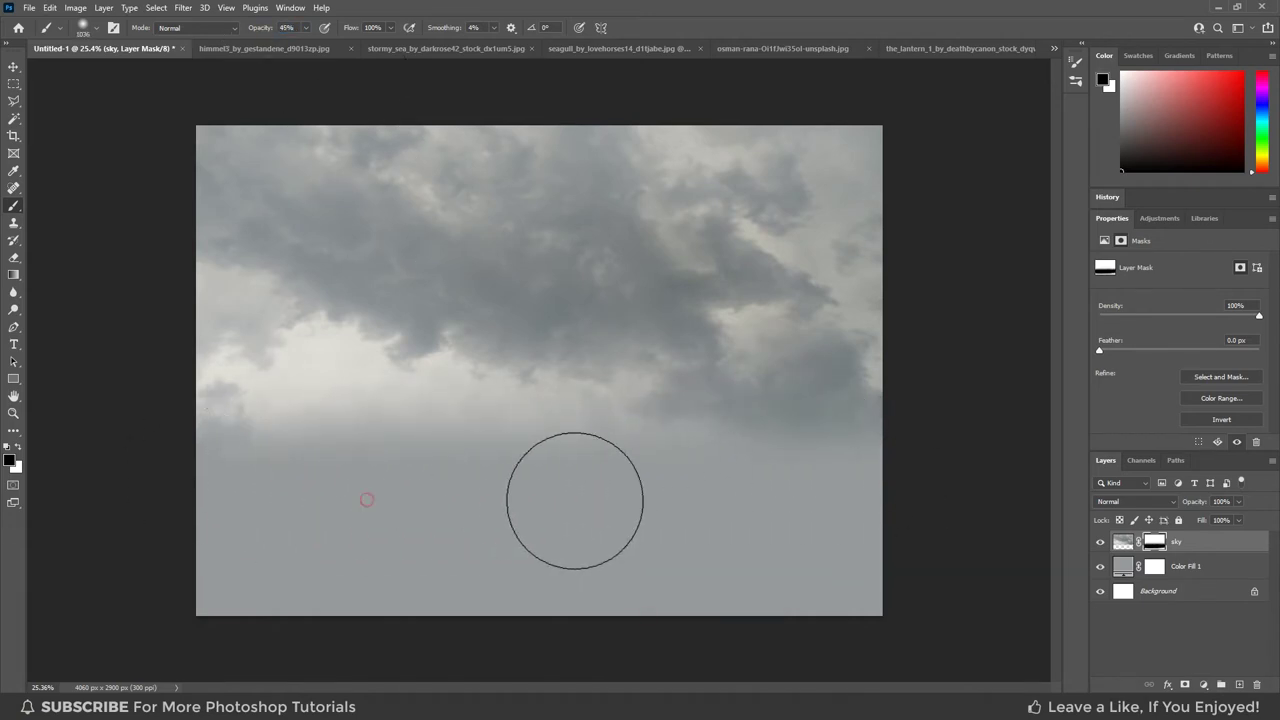
{"action": "left_click", "coordinate": [14, 68]}
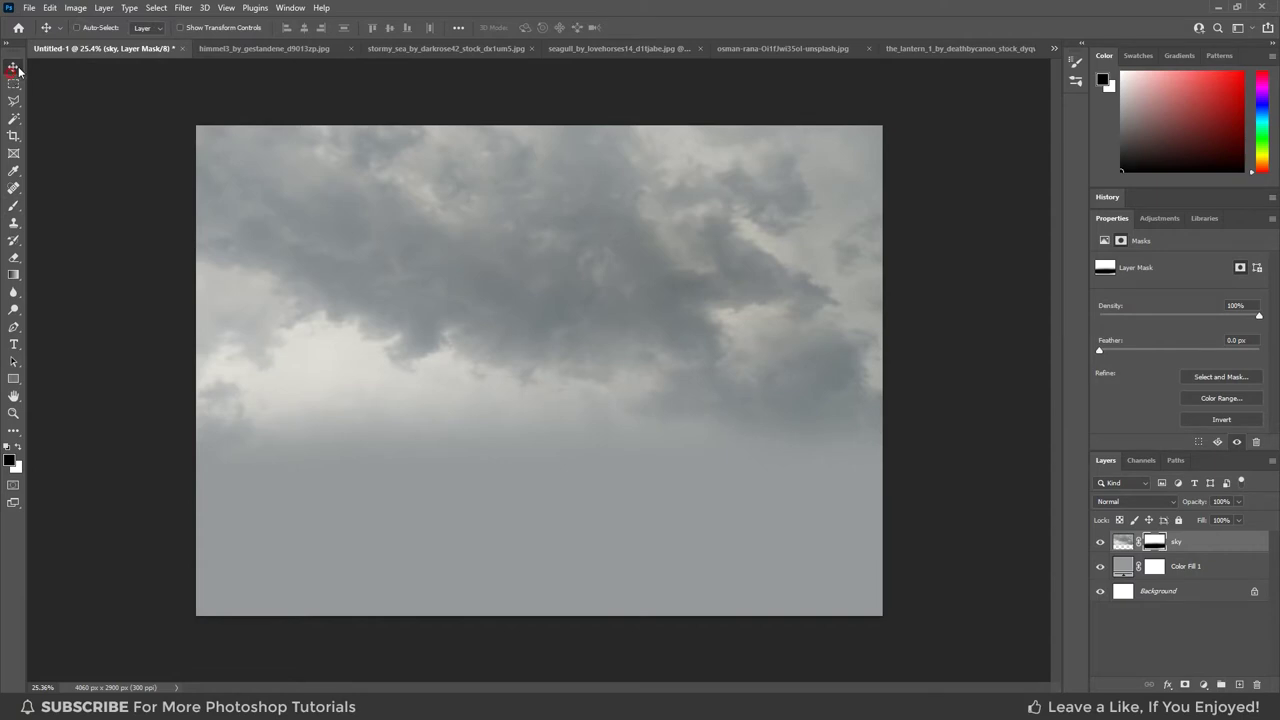
Copy the sea below the horizon in stormy_sea onto its own layer.
{"action": "left_click", "coordinate": [394, 48]}
{"action": "key", "text": "m"}
{"action": "left_click_drag", "start_coordinate": [745, 611], "coordinate": [369, 441]}
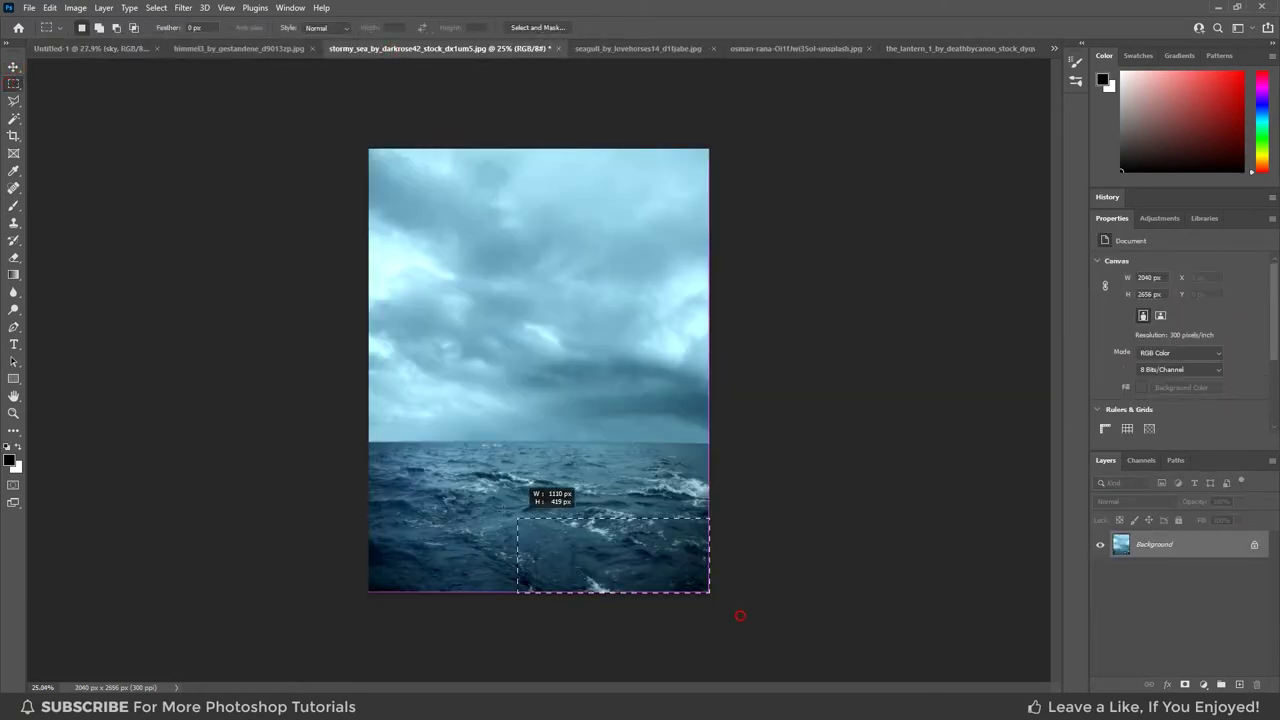
{"action": "right_click", "coordinate": [628, 498]}
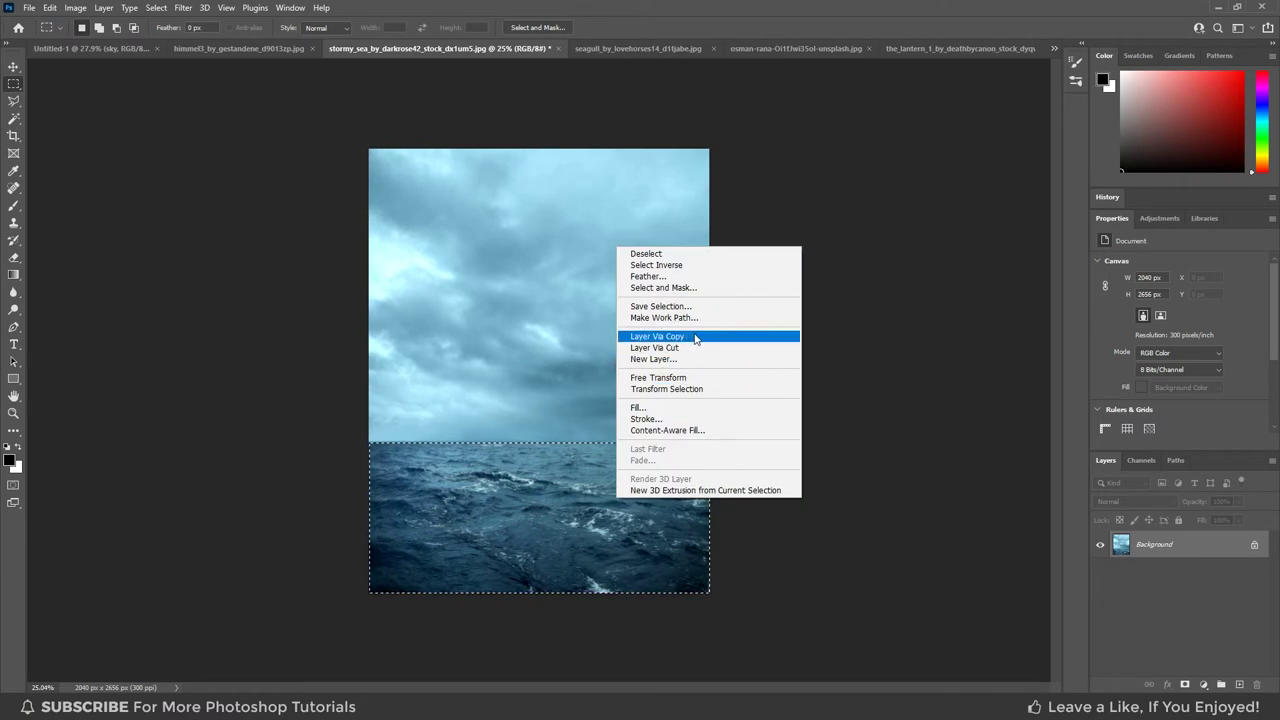
{"action": "left_click", "coordinate": [657, 336]}
Move the sea into Untitled-1 and perspective-stretch it across the area below the clouds.
{"action": "key", "text": "v"}
{"action": "mouse_move", "coordinate": [545, 483]}
{"action": "left_mouse_down"}
{"action": "mouse_move", "coordinate": [492, 325]}
{"action": "mouse_move", "coordinate": [363, 552]}
{"action": "mouse_move", "coordinate": [945, 340]}
{"action": "left_mouse_up"}
{"action": "key", "text": "ctrl+t"}
{"action": "left_click_drag", "start_coordinate": [540, 310], "coordinate": [547, 390]}
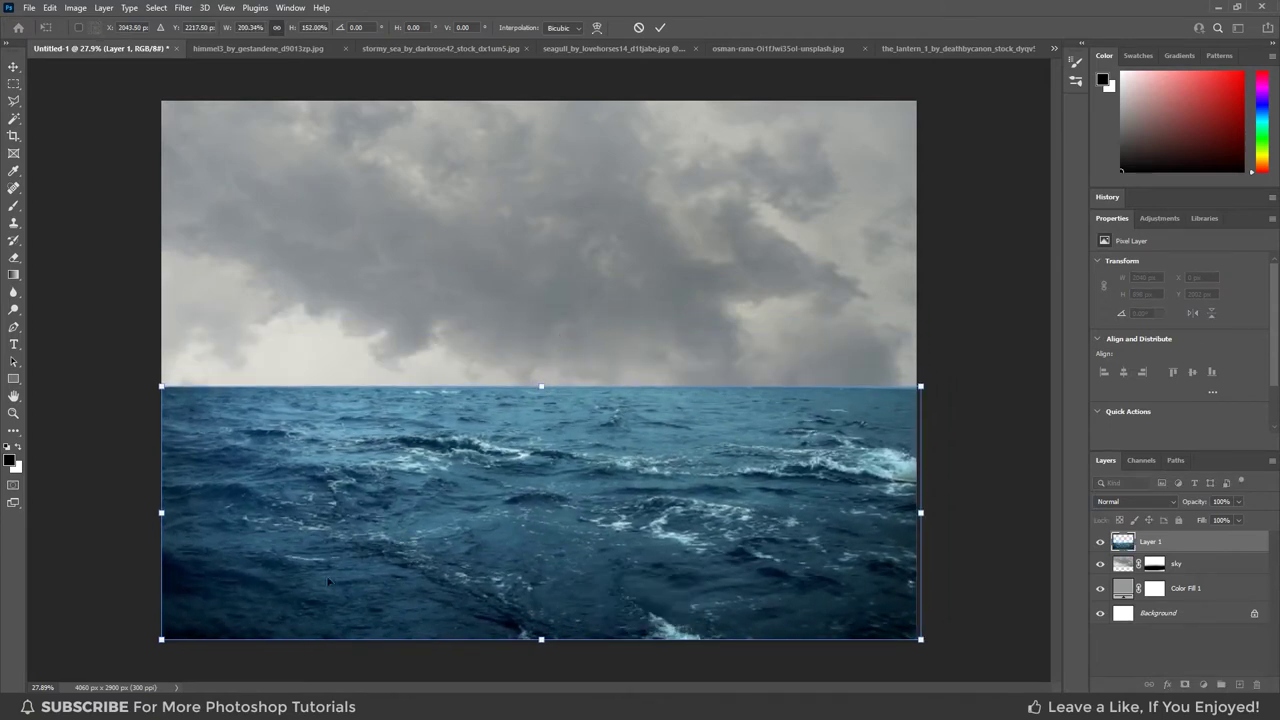
{"action": "left_click_drag", "start_coordinate": [162, 643], "coordinate": [92, 645]}
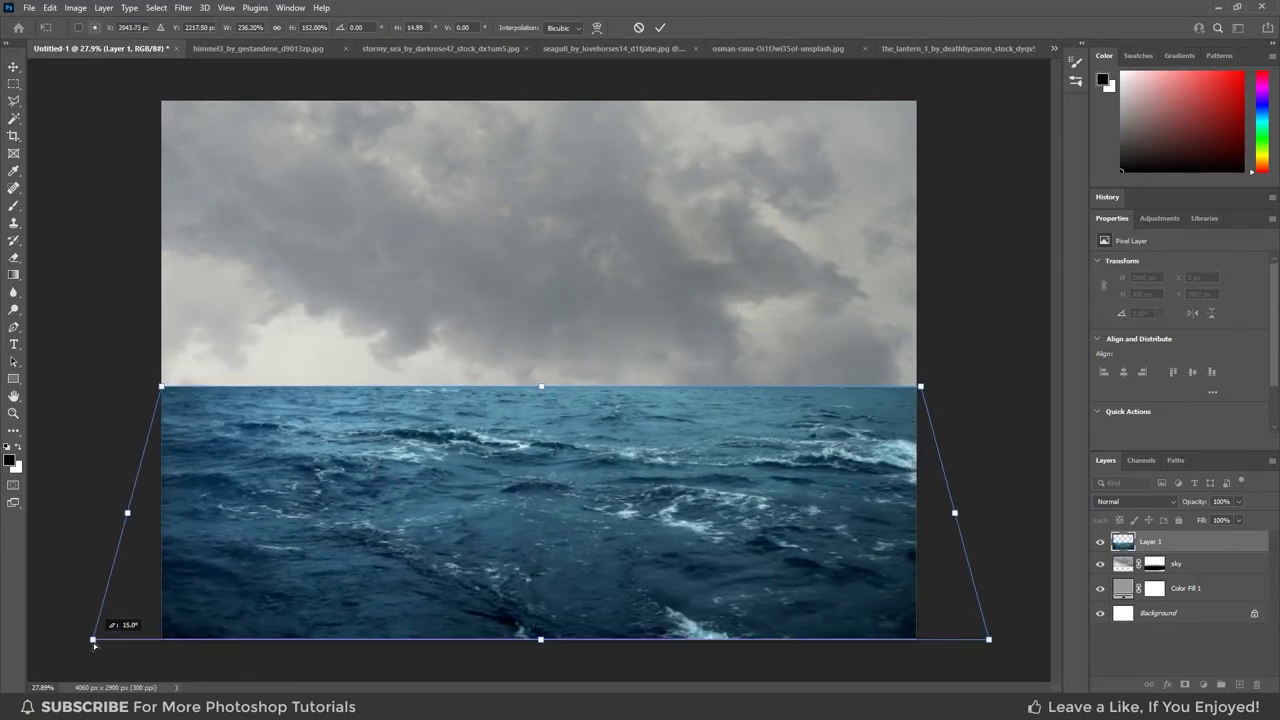
{"action": "left_click_drag", "start_coordinate": [638, 537], "coordinate": [642, 581]}
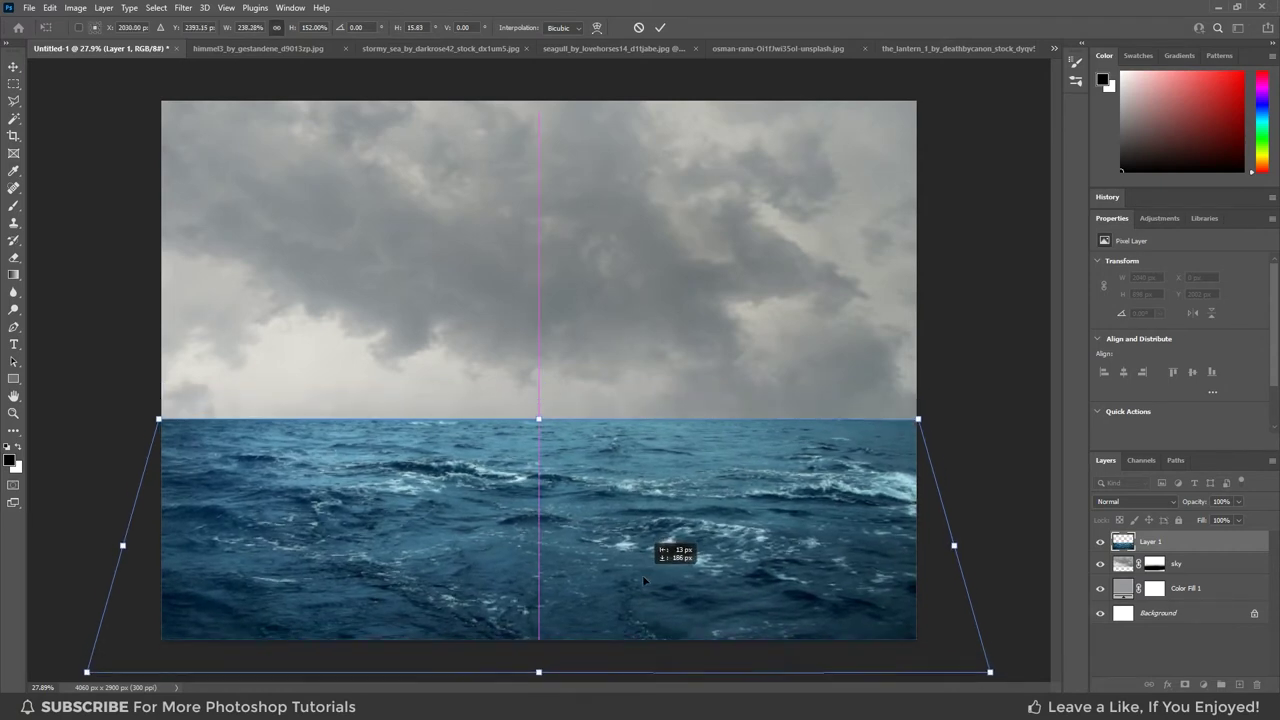
{"action": "key", "text": "Return"}
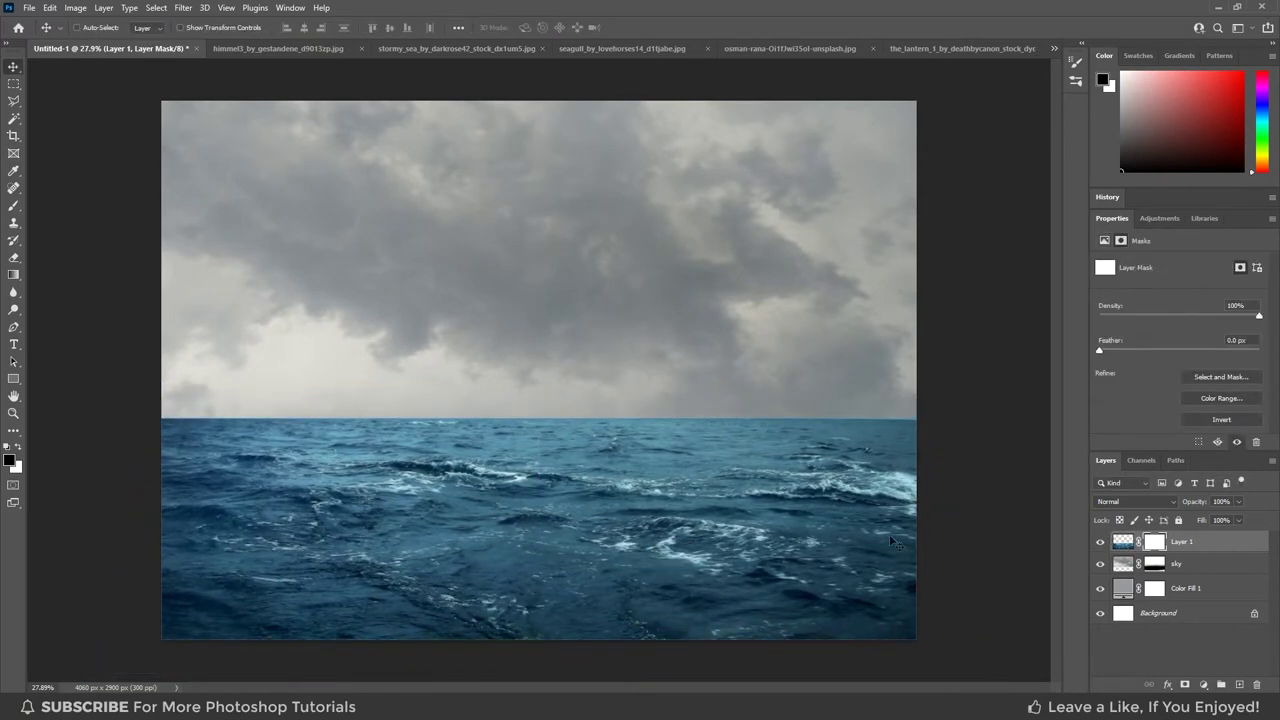
Paint soft black on the sea mask along the horizon to fade the waves into haze.
{"action": "left_click", "coordinate": [14, 206]}
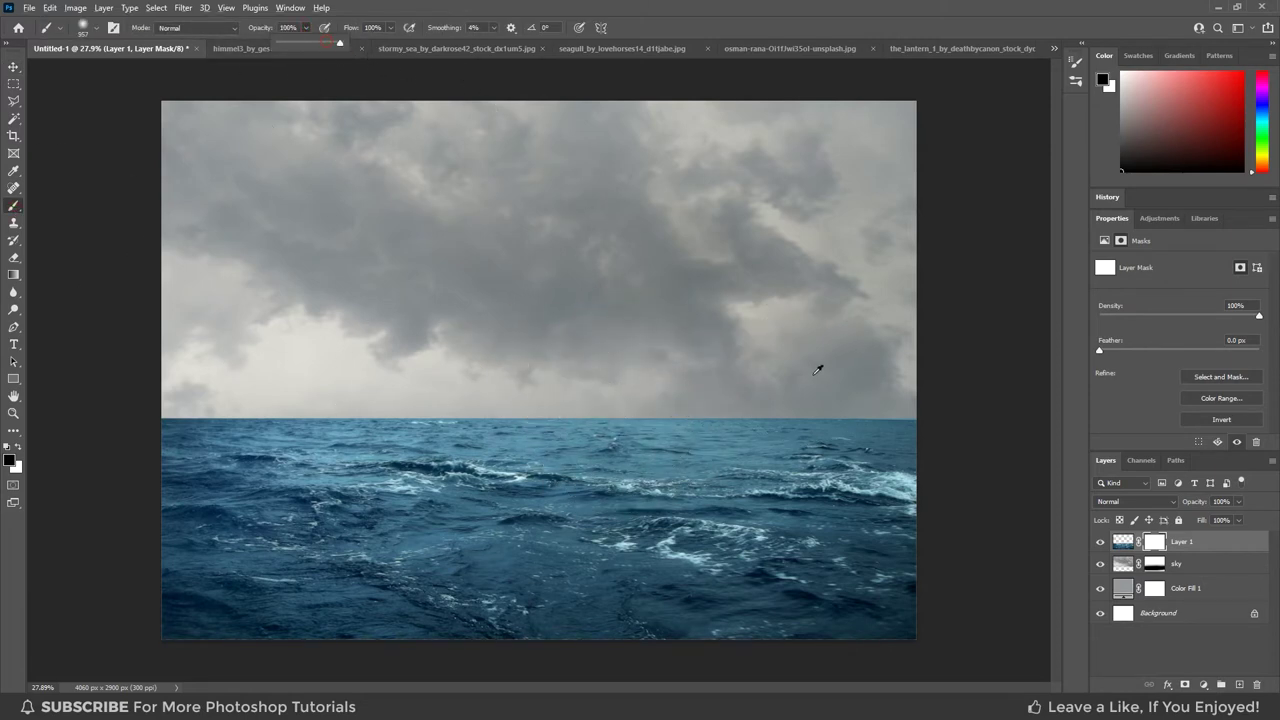
{"action": "mouse_move", "coordinate": [805, 371]}
{"action": "left_mouse_down"}
{"action": "mouse_move", "coordinate": [885, 385]}
{"action": "mouse_move", "coordinate": [145, 387]}
{"action": "left_mouse_up"}
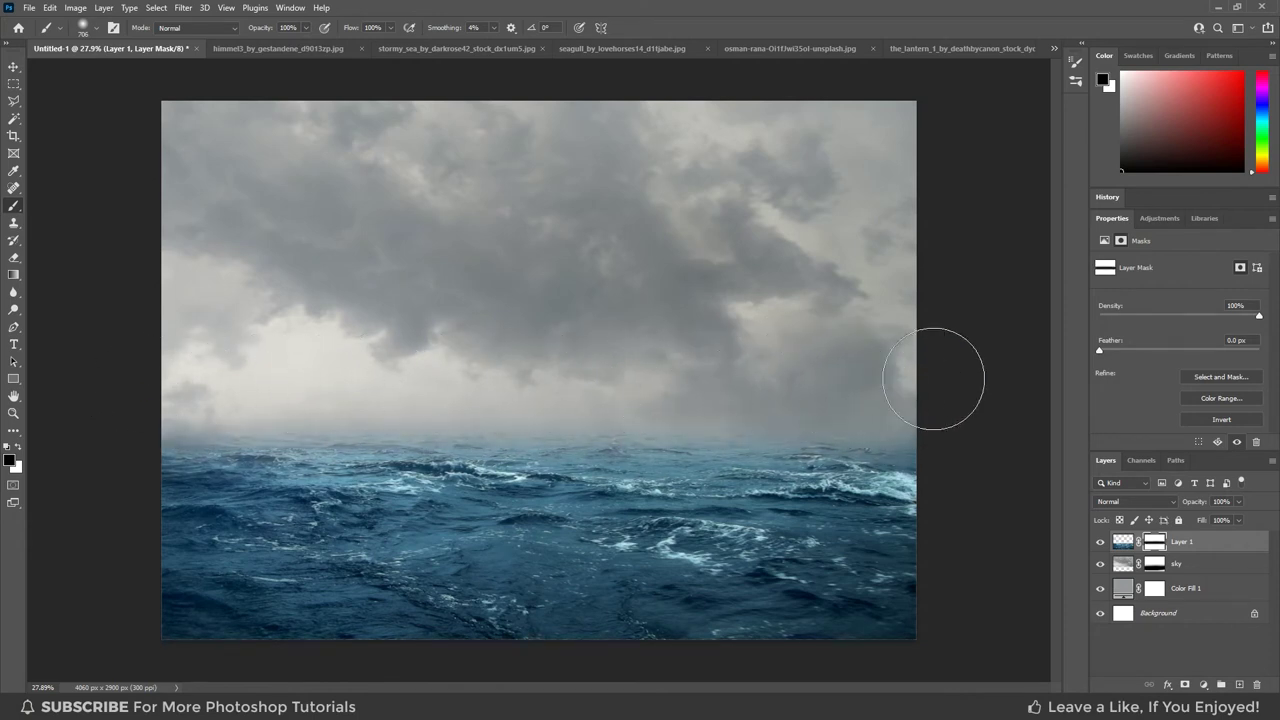
{"action": "key", "text": "bracketright"}
{"action": "key", "text": "bracketright"}
{"action": "key", "text": "bracketright"}
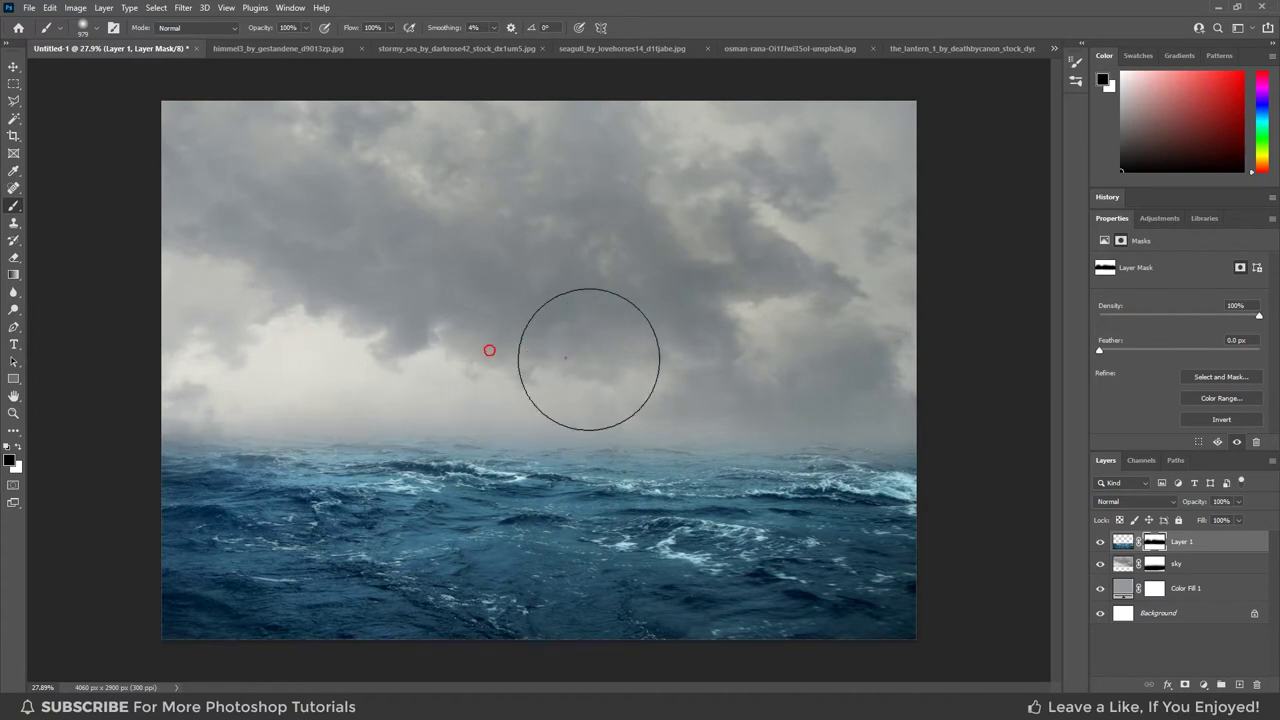
Add a Curves adjustment clipped to the sky layer and pull it down to darken the clouds.
{"action": "key", "text": "v"}
{"action": "left_click", "coordinate": [1203, 684]}
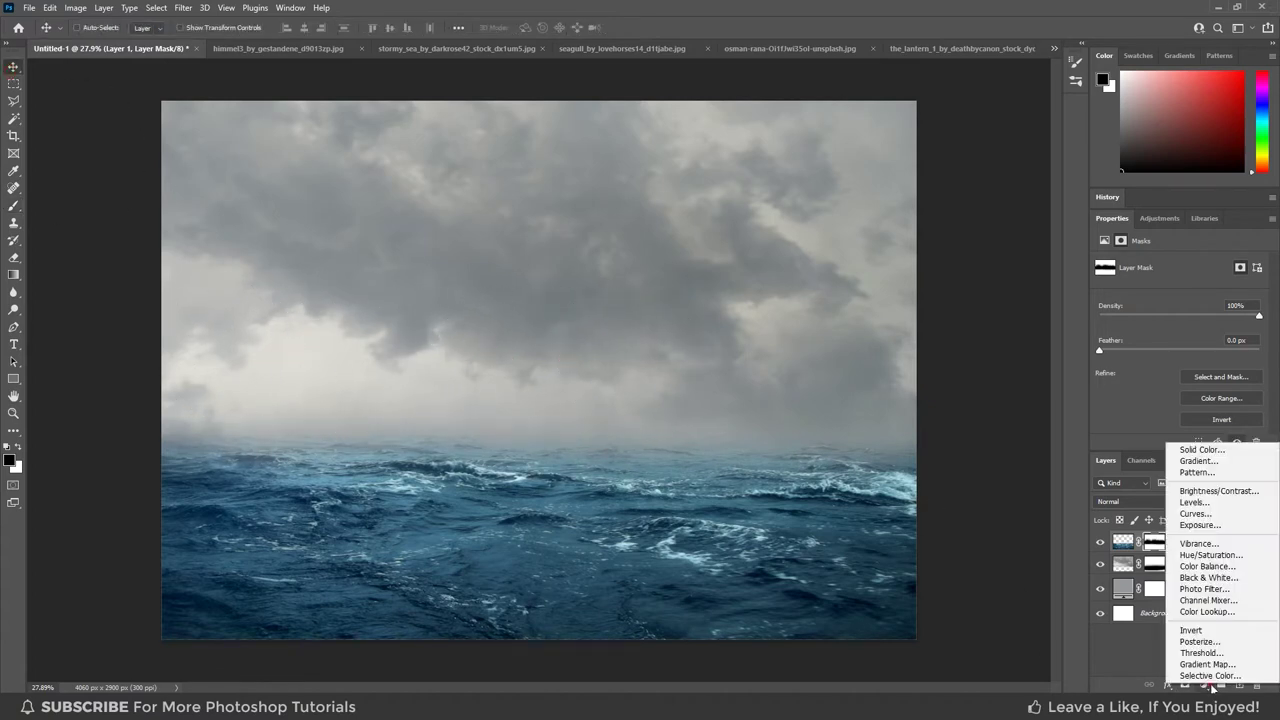
{"action": "left_click", "coordinate": [1203, 508]}
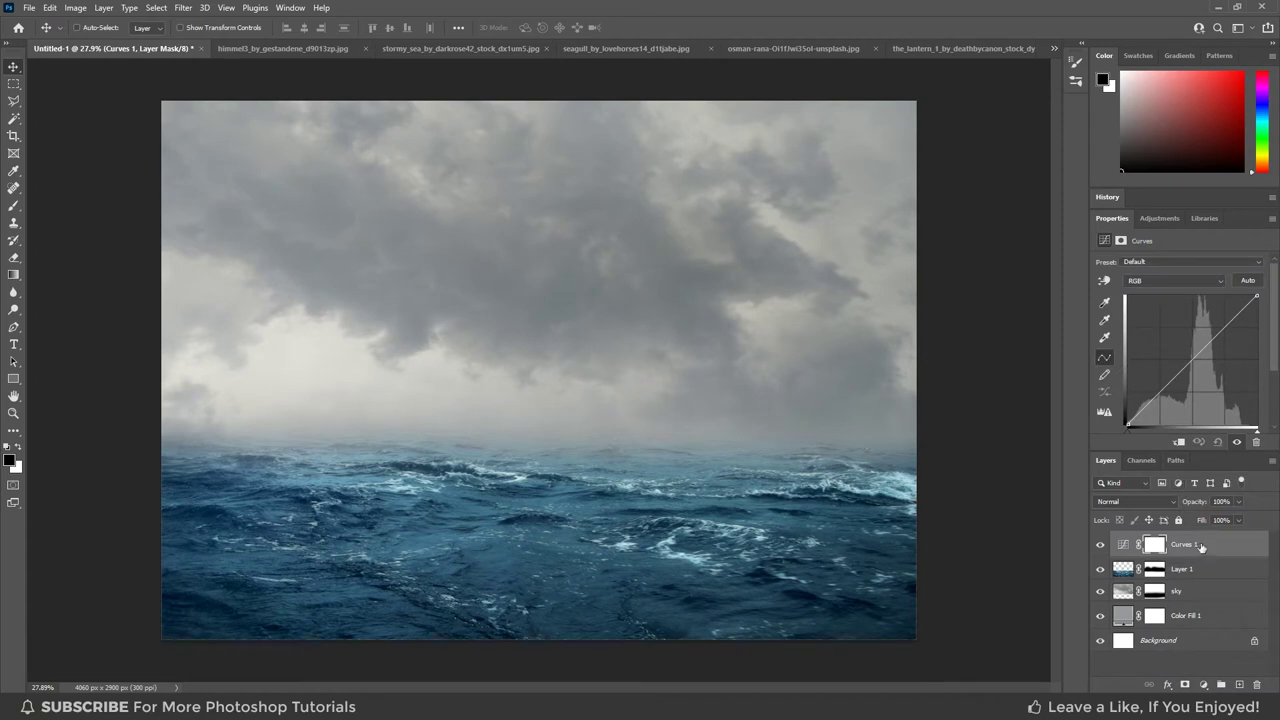
{"action": "key", "text": "ctrl+z"}
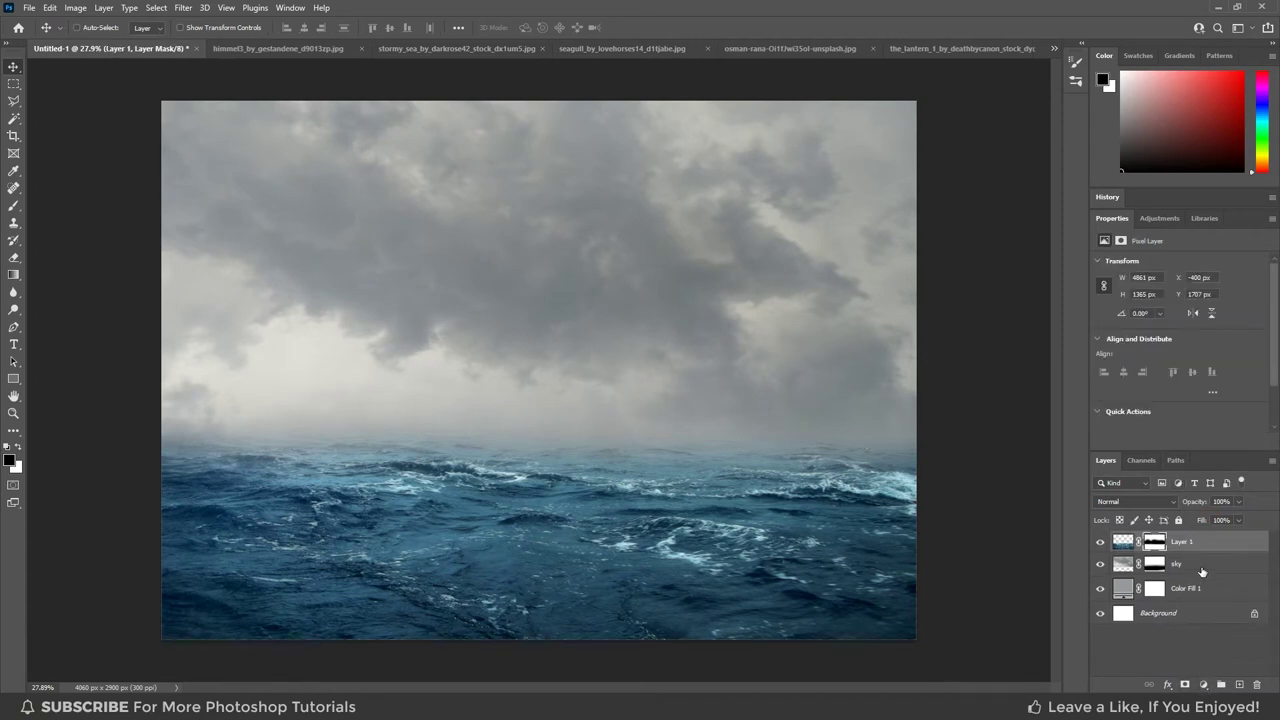
{"action": "left_click", "coordinate": [1202, 566]}
{"action": "left_click", "coordinate": [1203, 684]}
{"action": "left_click", "coordinate": [1215, 515]}
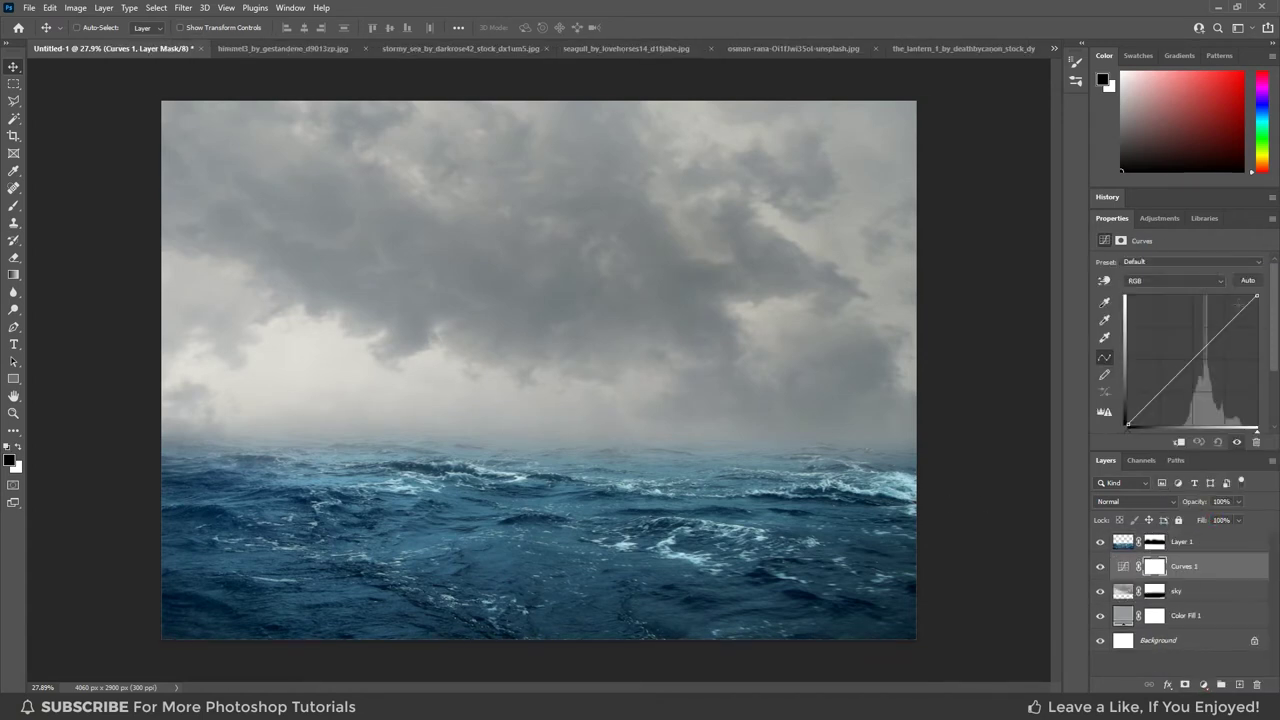
{"action": "left_click_drag", "start_coordinate": [1258, 295], "coordinate": [1257, 337]}
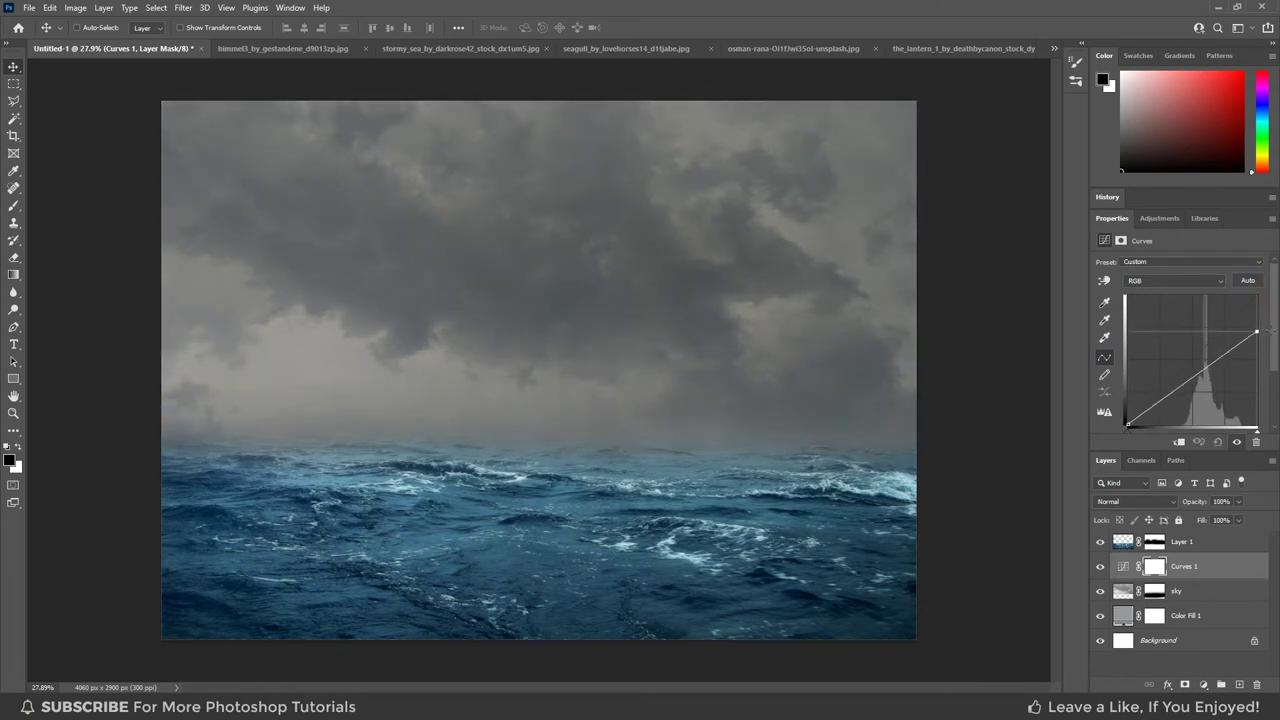
{"action": "left_click_drag", "start_coordinate": [1194, 376], "coordinate": [1191, 384]}
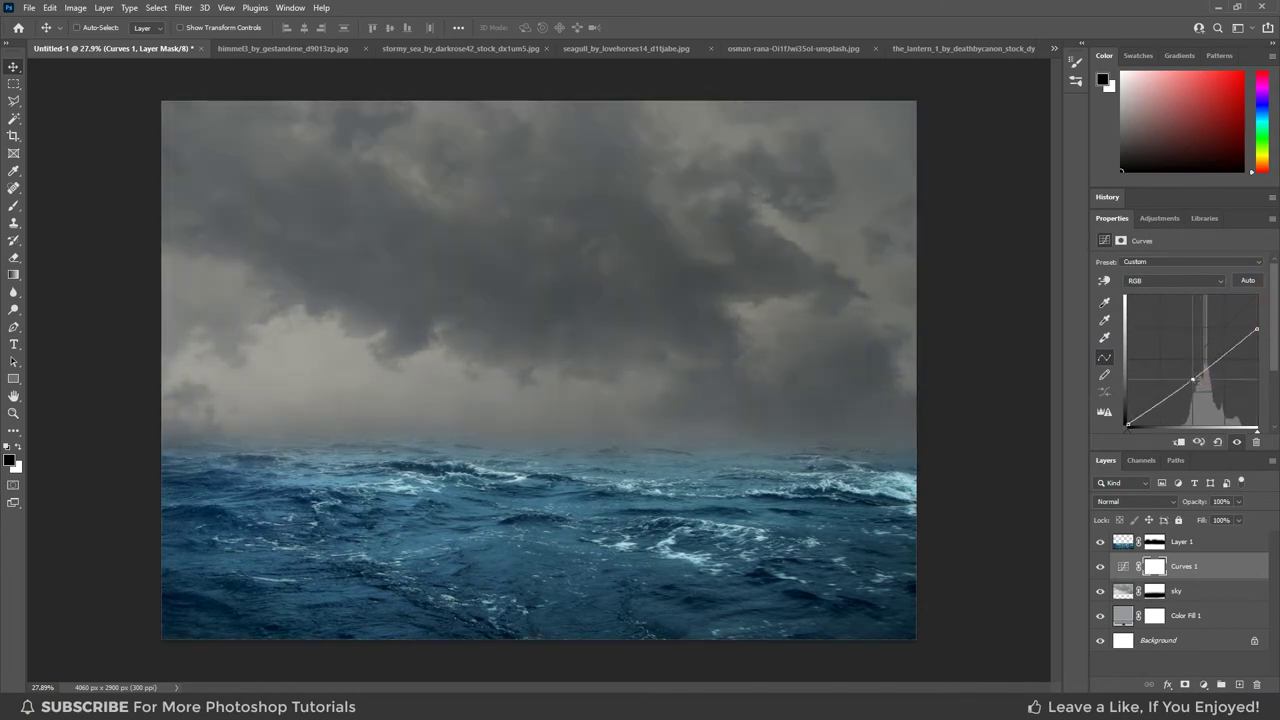
{"action": "left_click", "coordinate": [1180, 443]}
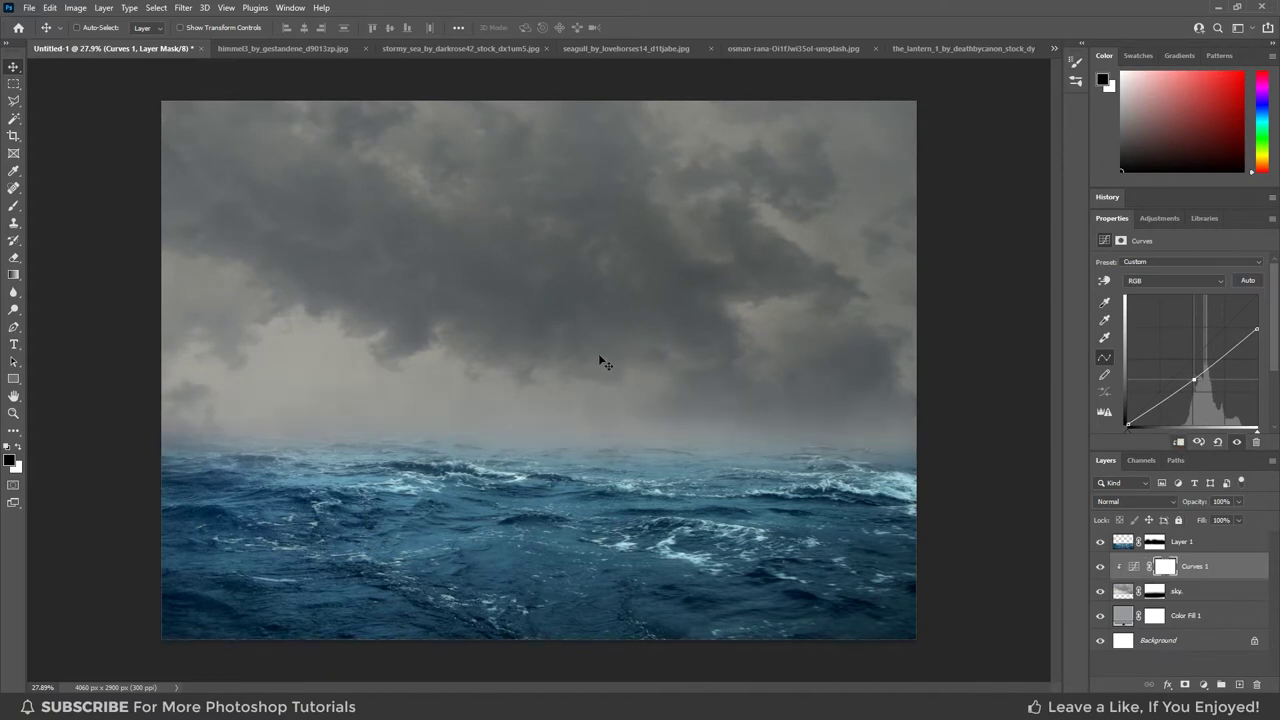
Add a clipped Color Balance (cyan −38, blue +22) to the sky and lower the curve midpoint.
{"action": "left_click", "coordinate": [1203, 685]}
{"action": "left_click", "coordinate": [1206, 575]}
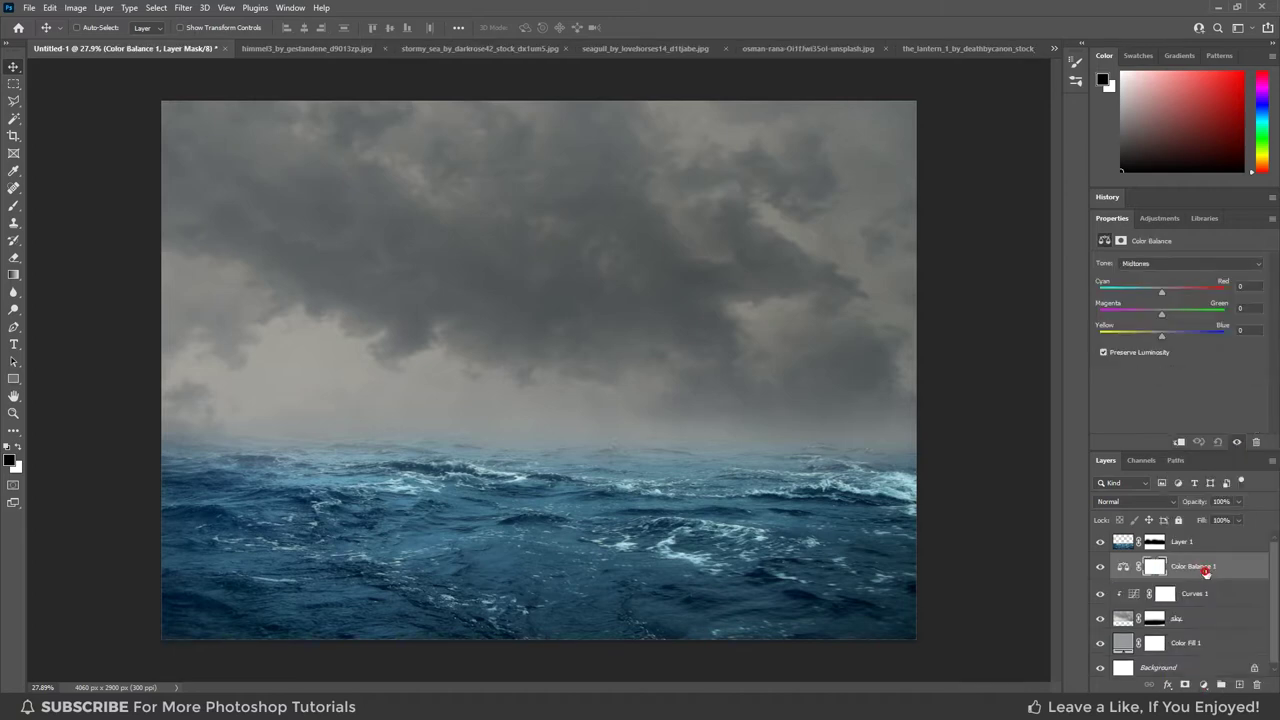
{"action": "left_click", "coordinate": [1179, 442]}
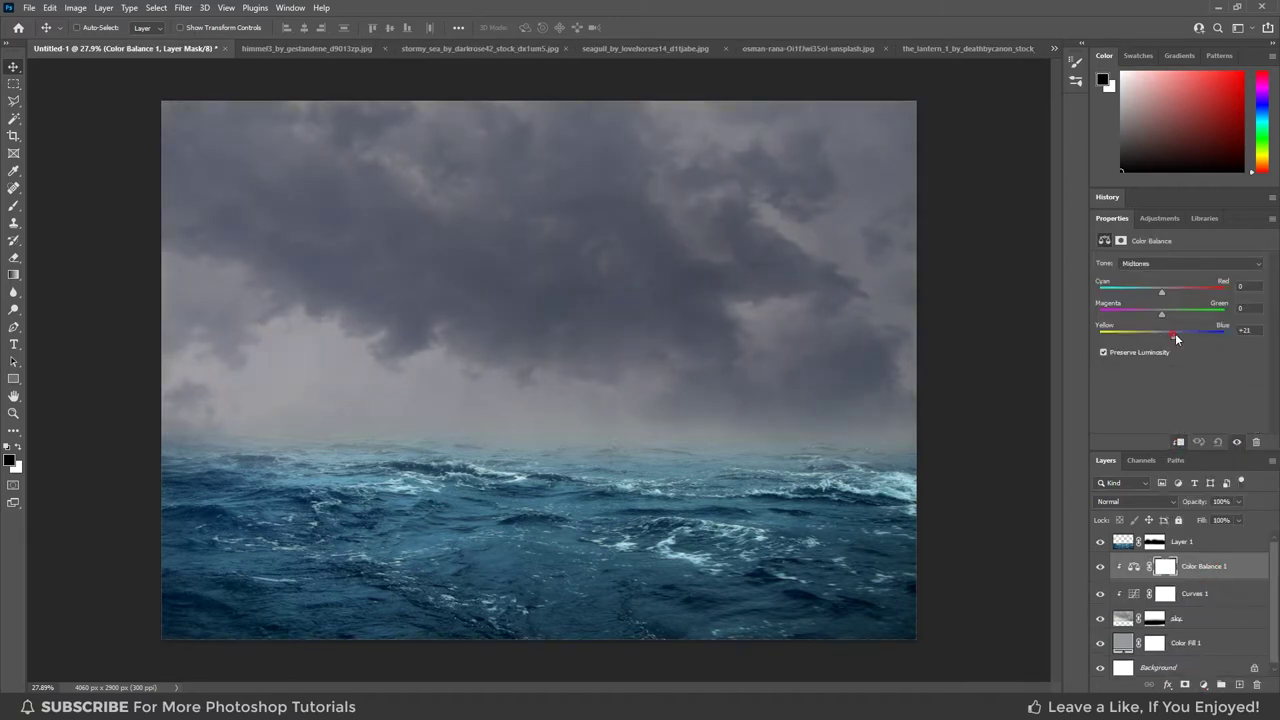
{"action": "left_click_drag", "start_coordinate": [1161, 291], "coordinate": [1145, 292]}
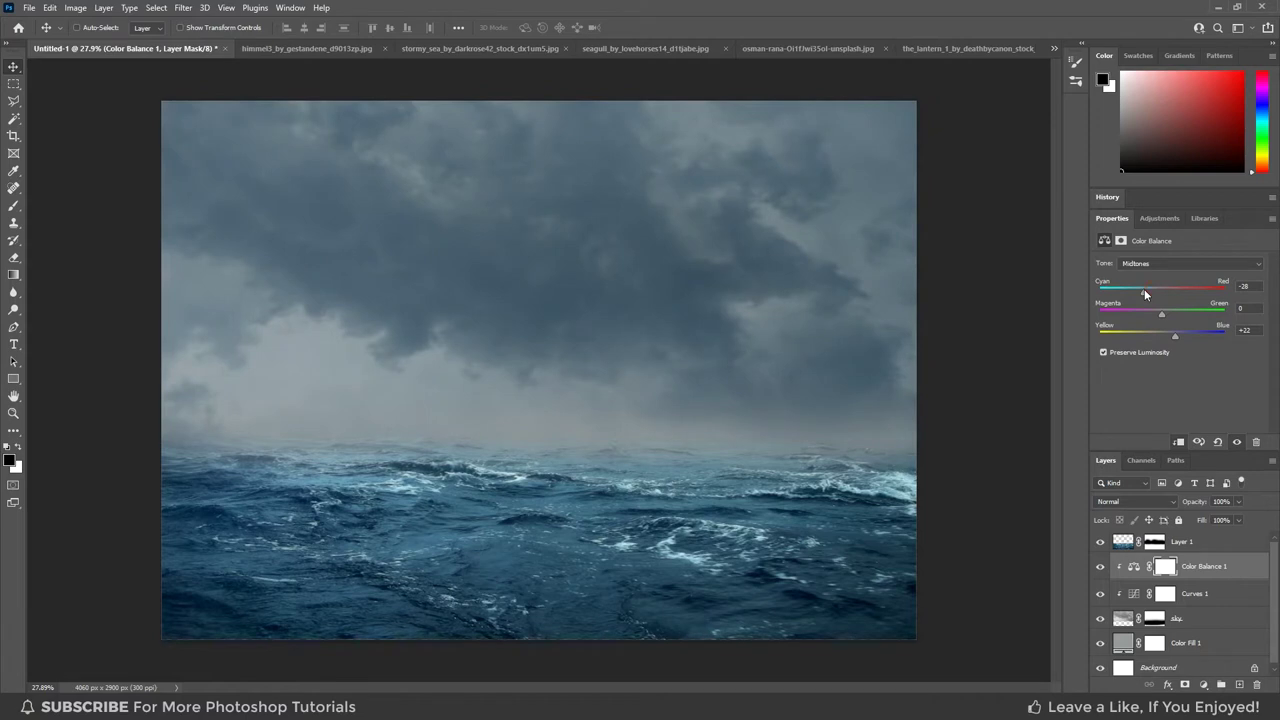
{"action": "left_click", "coordinate": [1165, 596]}
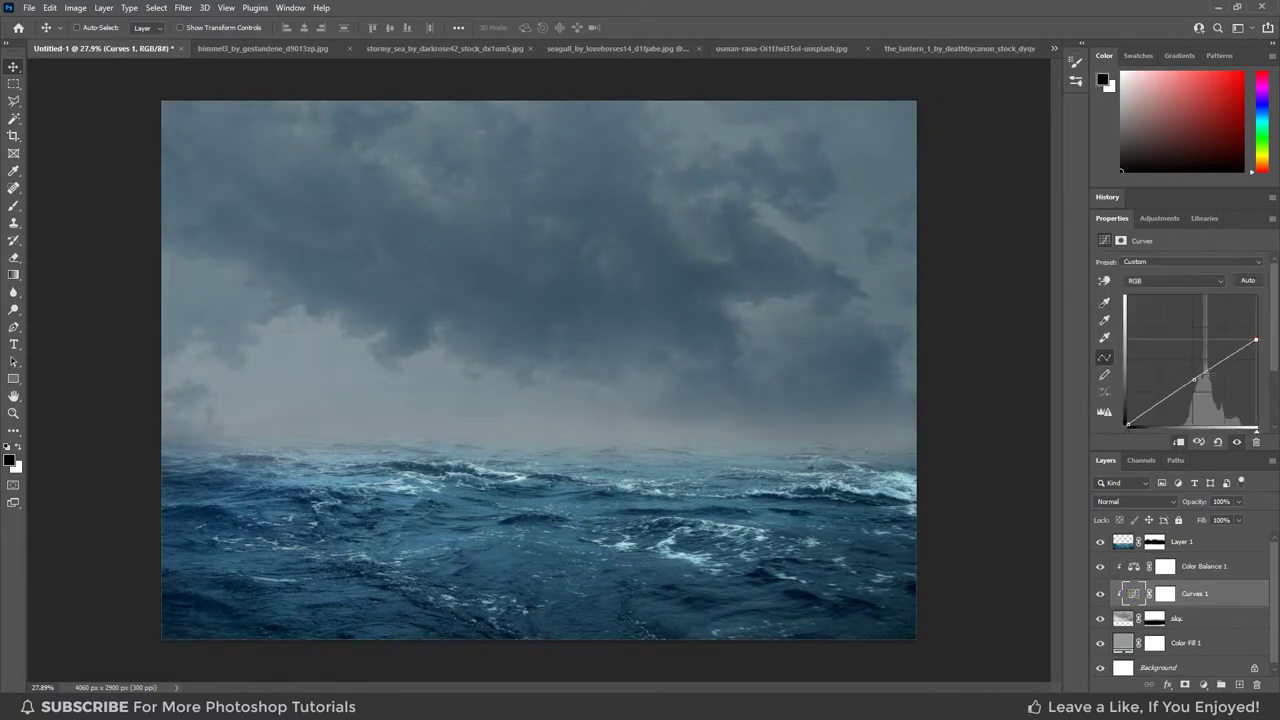
{"action": "left_click_drag", "start_coordinate": [1193, 380], "coordinate": [1195, 384]}
Add a clipped Curves 2 on the sea, lowering its top point to darken it.
{"action": "left_click", "coordinate": [1190, 545]}
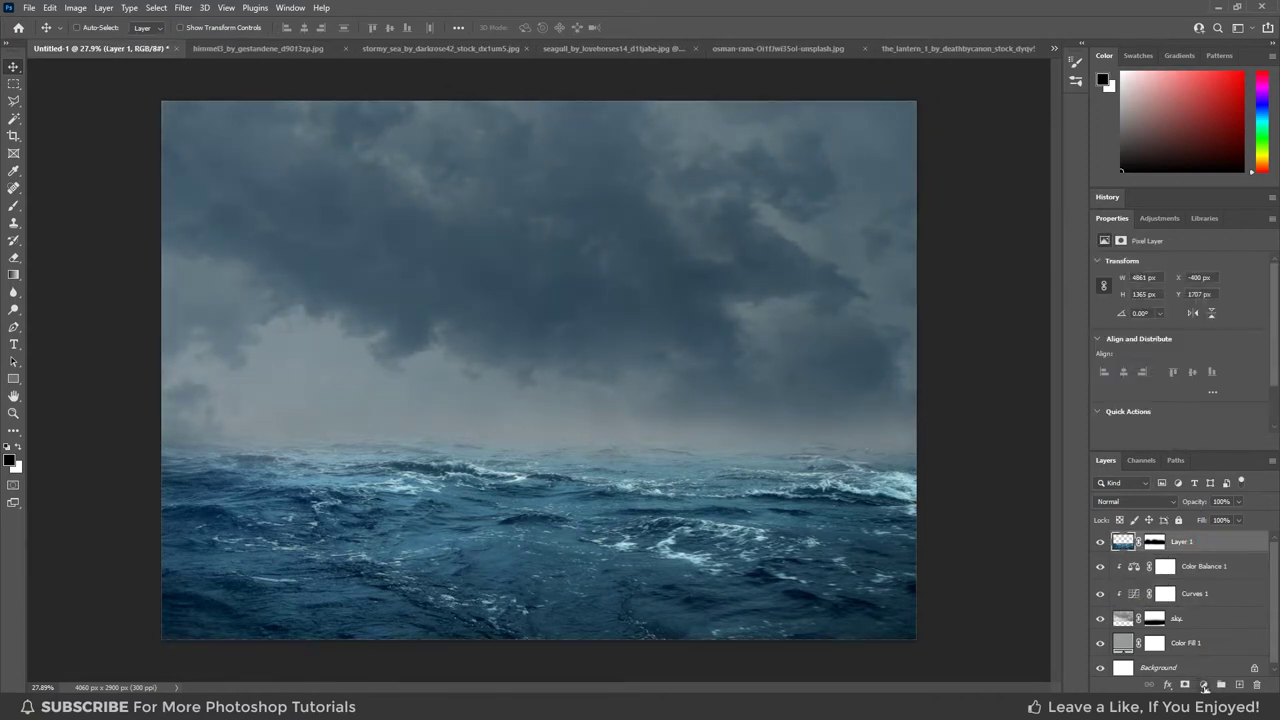
{"action": "left_click", "coordinate": [1203, 685]}
{"action": "left_click", "coordinate": [1215, 513]}
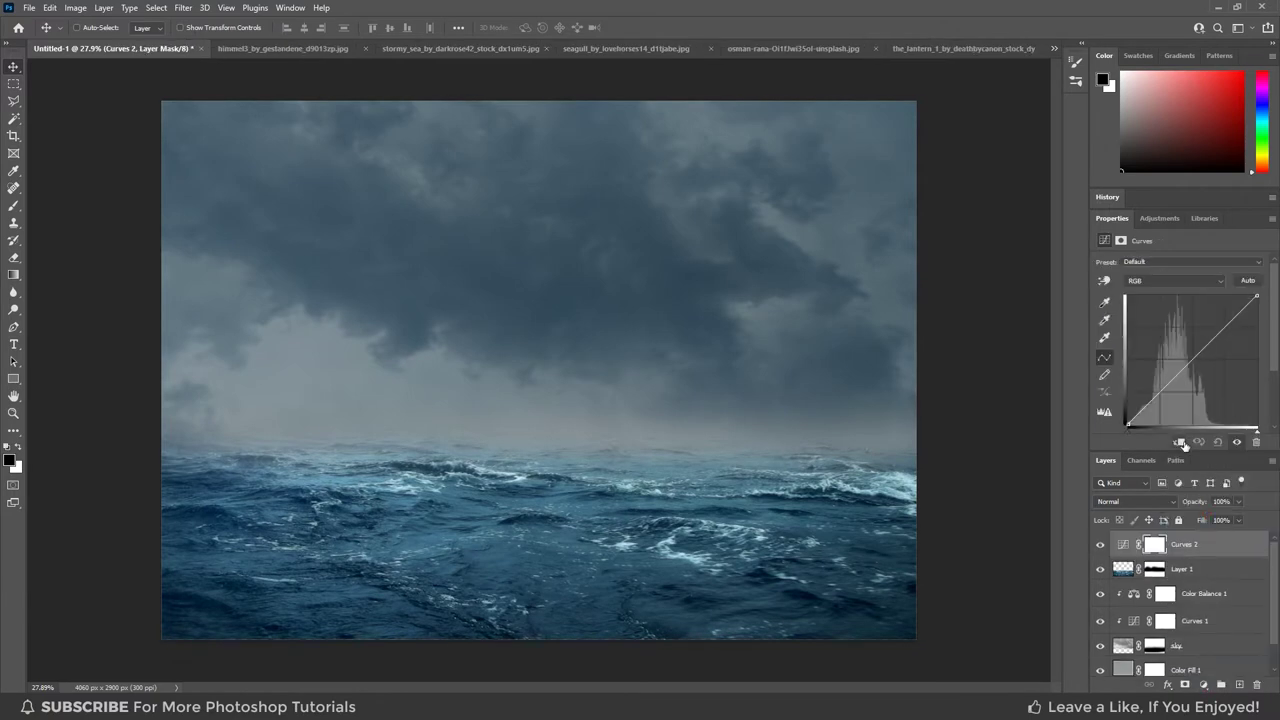
{"action": "left_click_drag", "start_coordinate": [1256, 298], "coordinate": [1256, 331]}
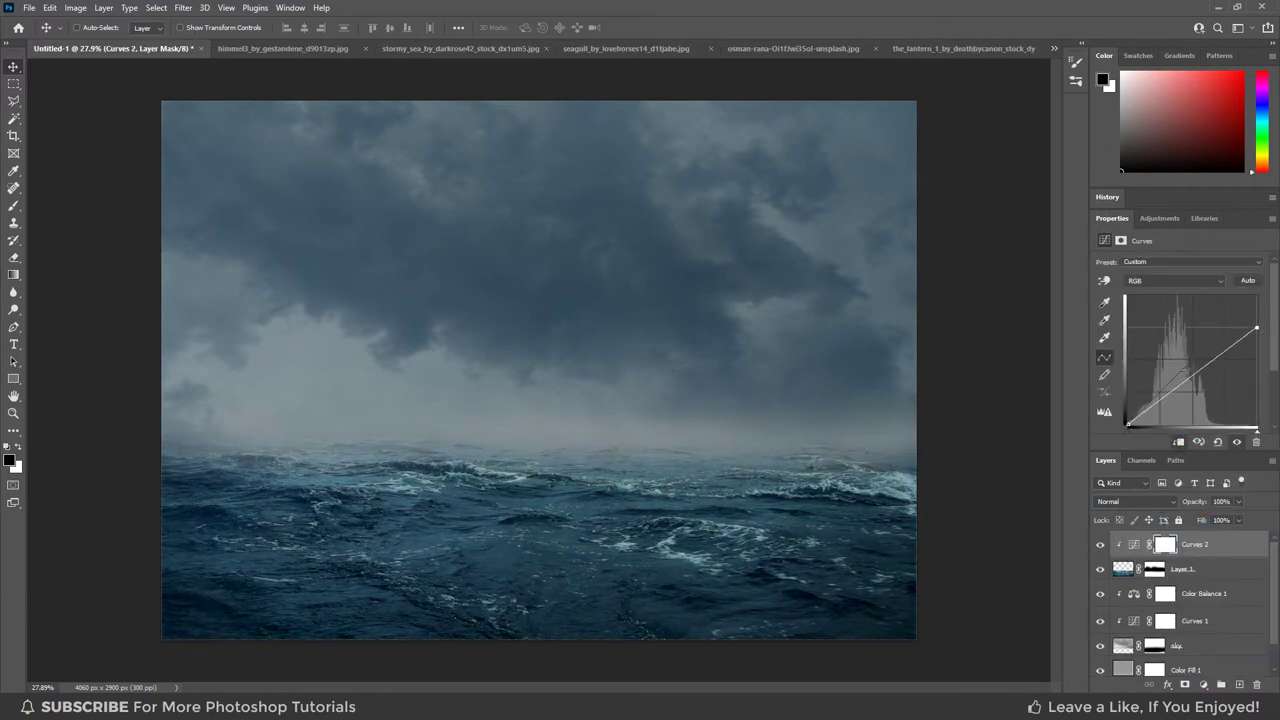
{"action": "left_click_drag", "start_coordinate": [1195, 374], "coordinate": [1197, 386]}
{"action": "left_click", "coordinate": [1219, 442]}
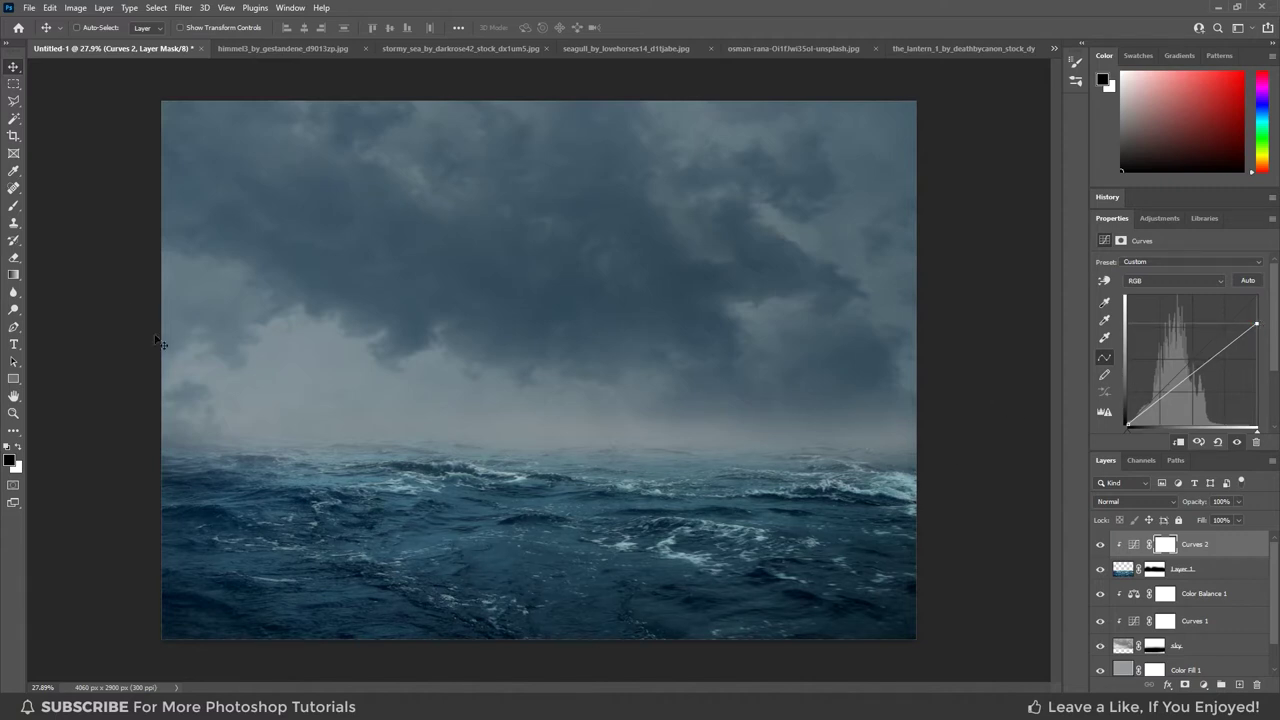
Brush black on the Curves 2 mask to keep the central waves bright, comparing before and after.
{"action": "key", "text": "b"}
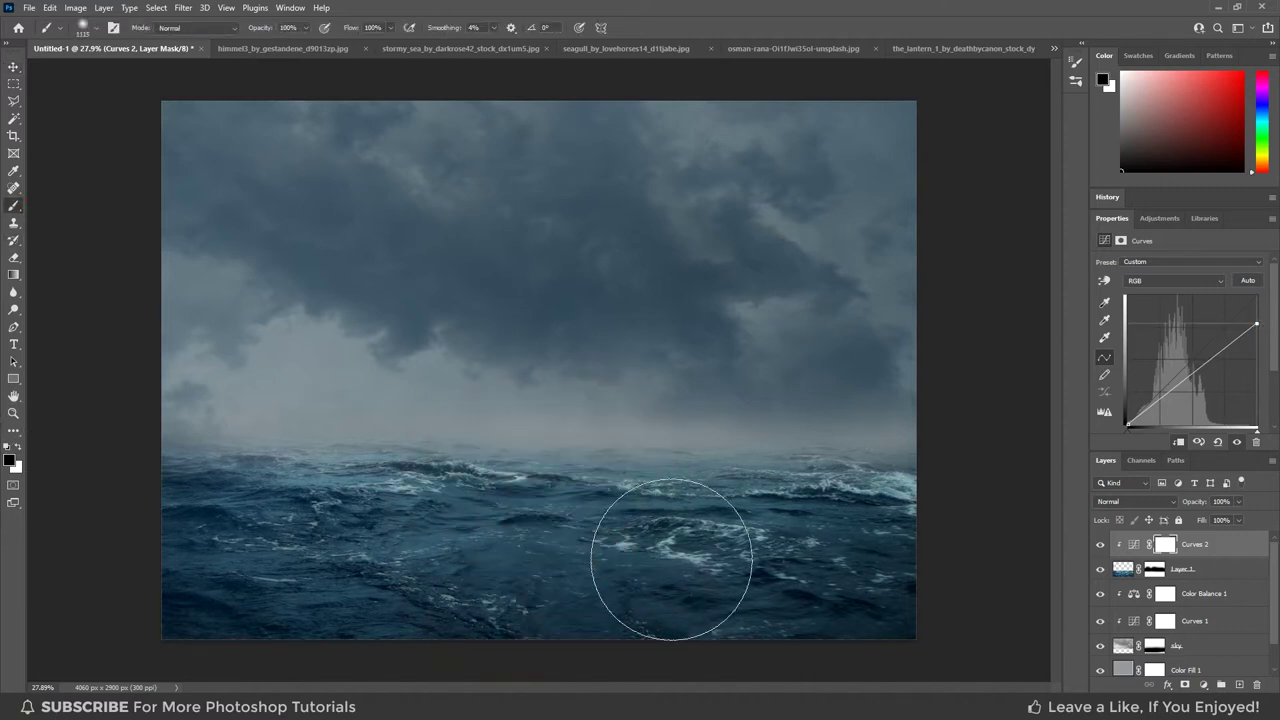
{"action": "key", "text": "bracketright"}
{"action": "key", "text": "bracketright"}
{"action": "key", "text": "bracketright"}
{"action": "left_click_drag", "start_coordinate": [623, 529], "coordinate": [657, 531]}
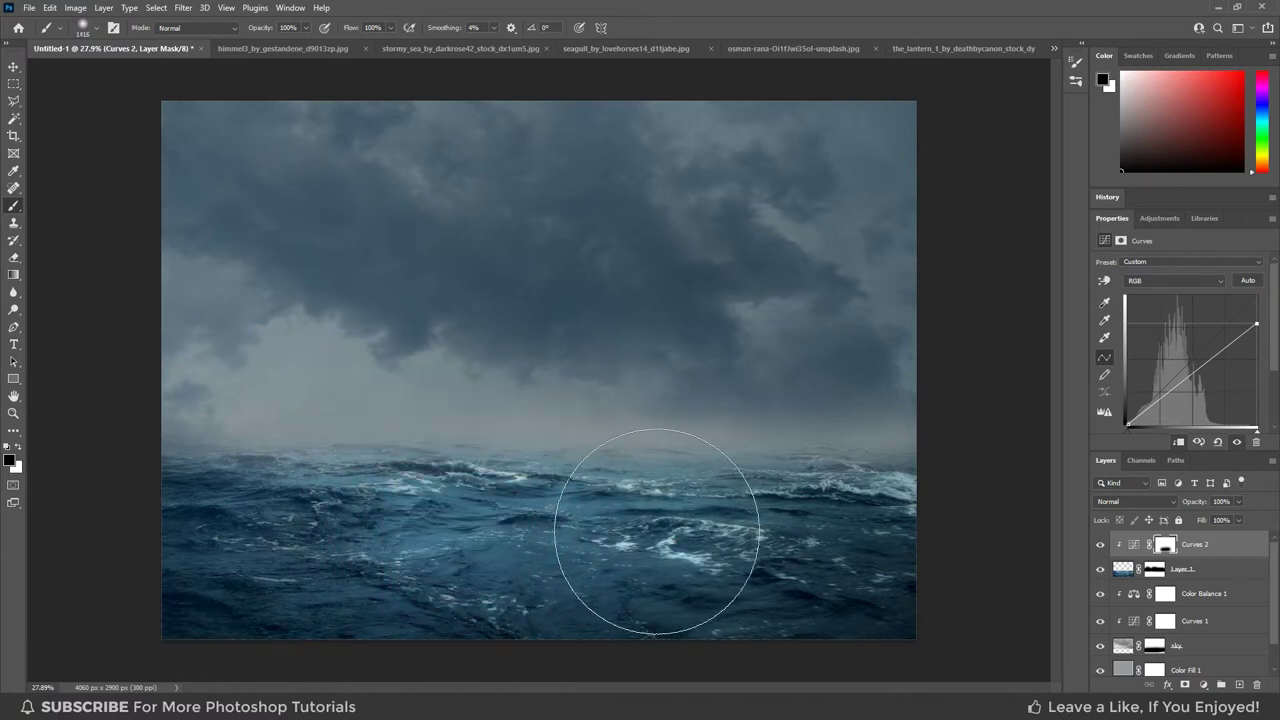
{"action": "key", "text": "bracketright"}
{"action": "key", "text": "bracketright"}
{"action": "key", "text": "bracketright"}
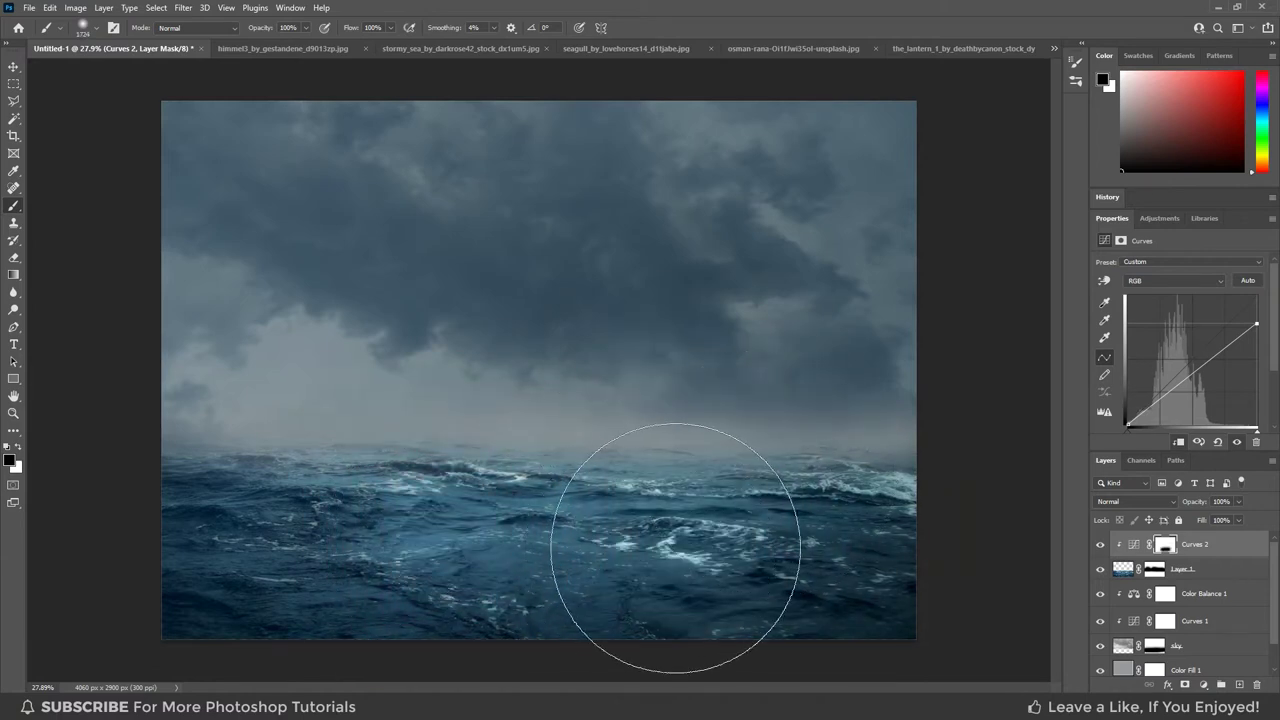
{"action": "key", "text": "ctrl+z"}
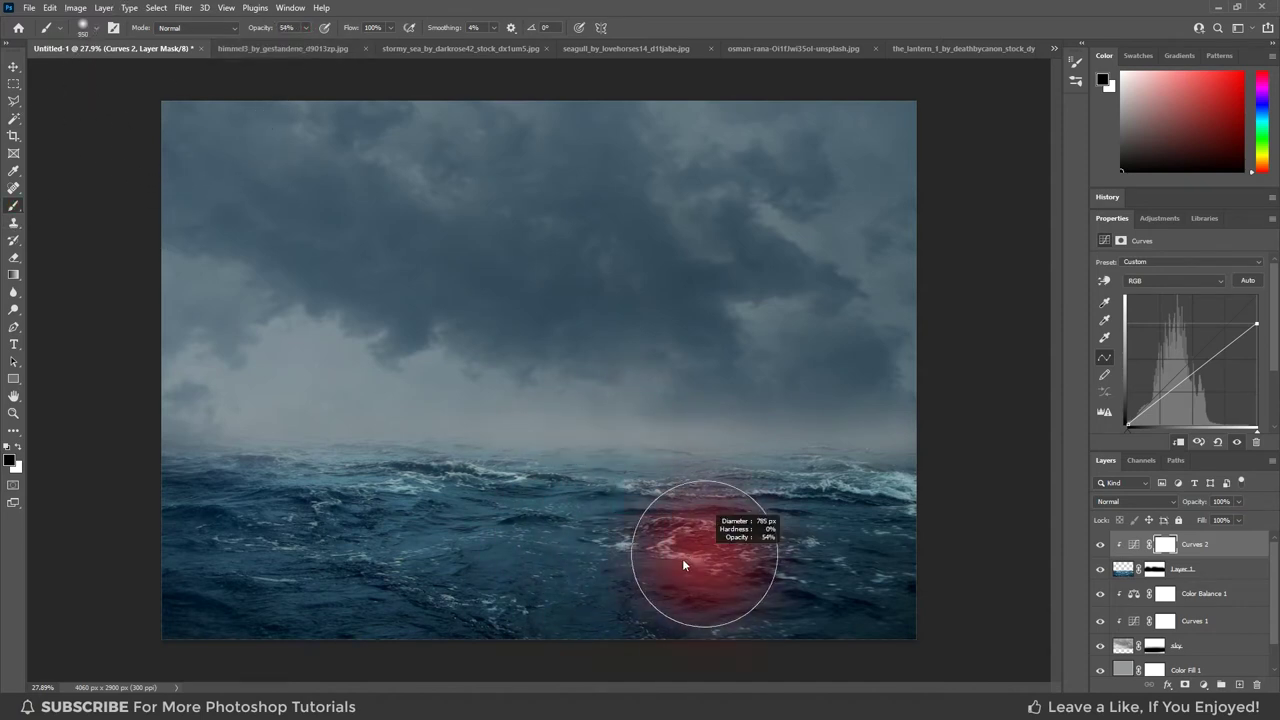
{"action": "mouse_move", "coordinate": [682, 558]}
{"action": "left_mouse_down"}
{"action": "mouse_move", "coordinate": [724, 561]}
{"action": "mouse_move", "coordinate": [514, 571]}
{"action": "mouse_move", "coordinate": [466, 557]}
{"action": "mouse_move", "coordinate": [443, 529]}
{"action": "left_mouse_up"}
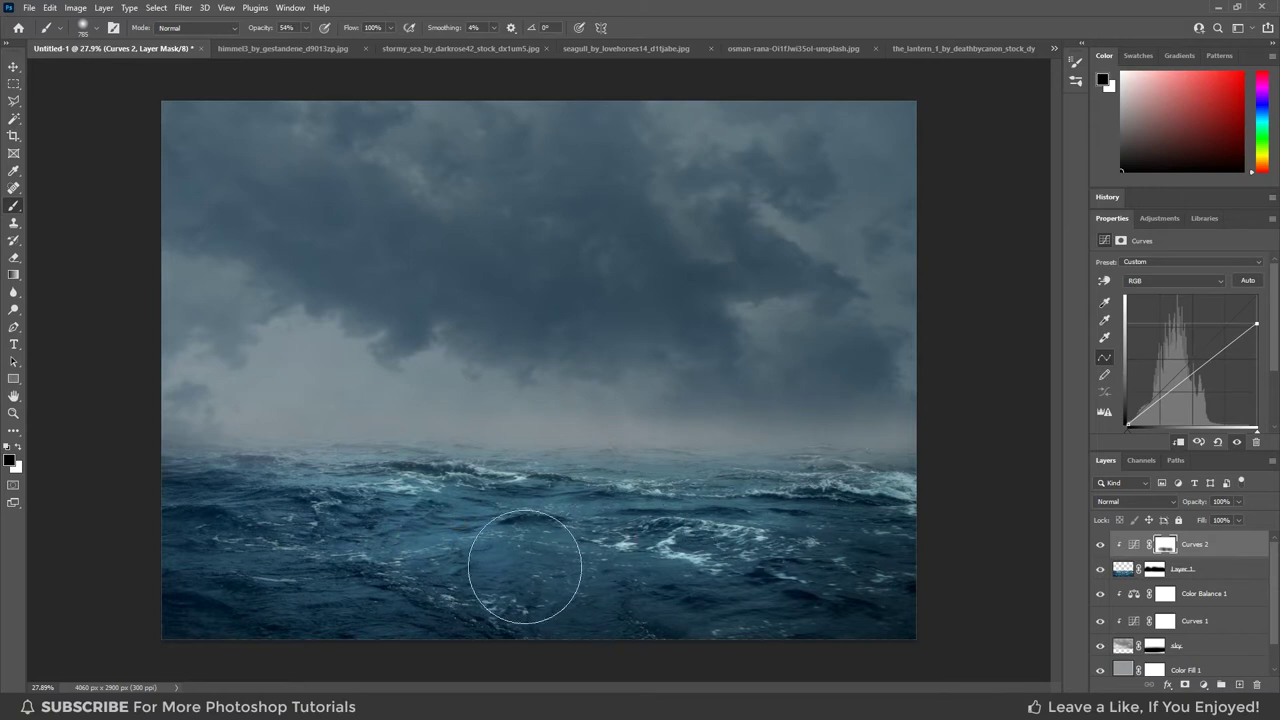
{"action": "left_click", "coordinate": [1103, 545]}
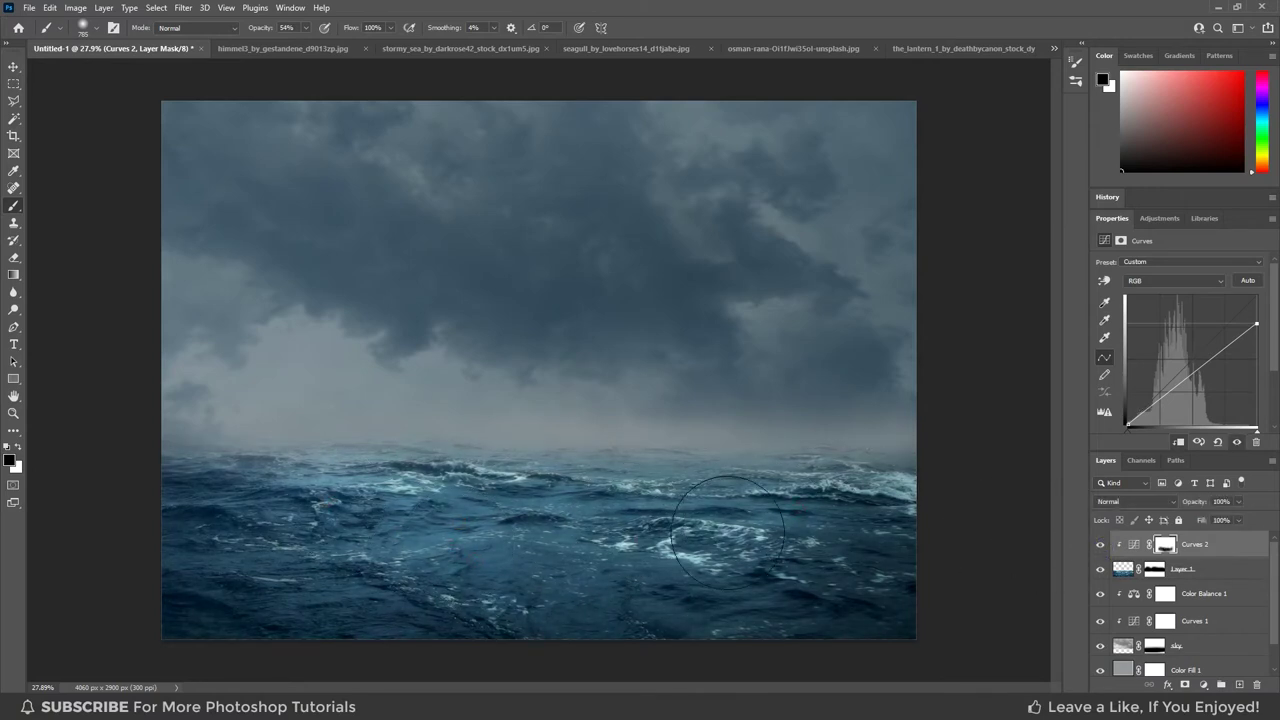
{"action": "left_click", "coordinate": [1100, 545]}
Rename Layer 1 to 'sea' and create a new layer above its Curves 2.
{"action": "key", "text": "v"}
{"action": "double_click", "coordinate": [1183, 568]}
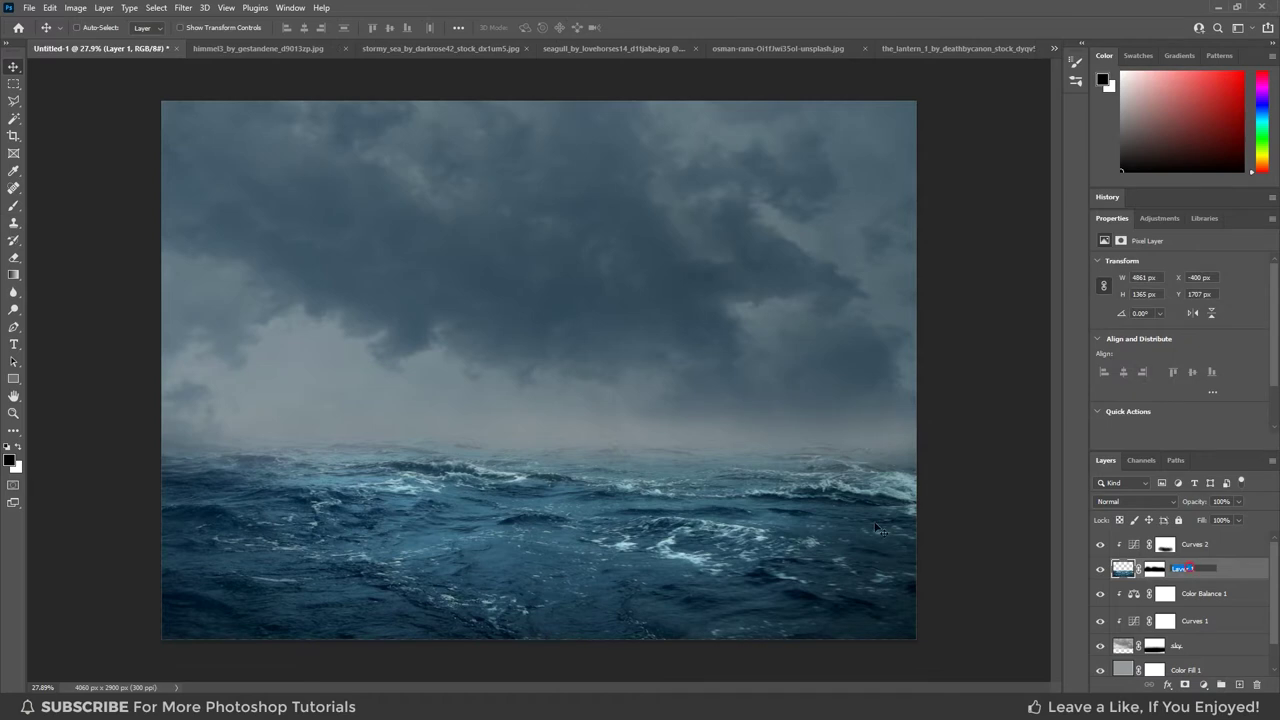
{"action": "type", "text": "sea"}
{"action": "key", "text": "Return"}
{"action": "left_click", "coordinate": [1199, 550]}
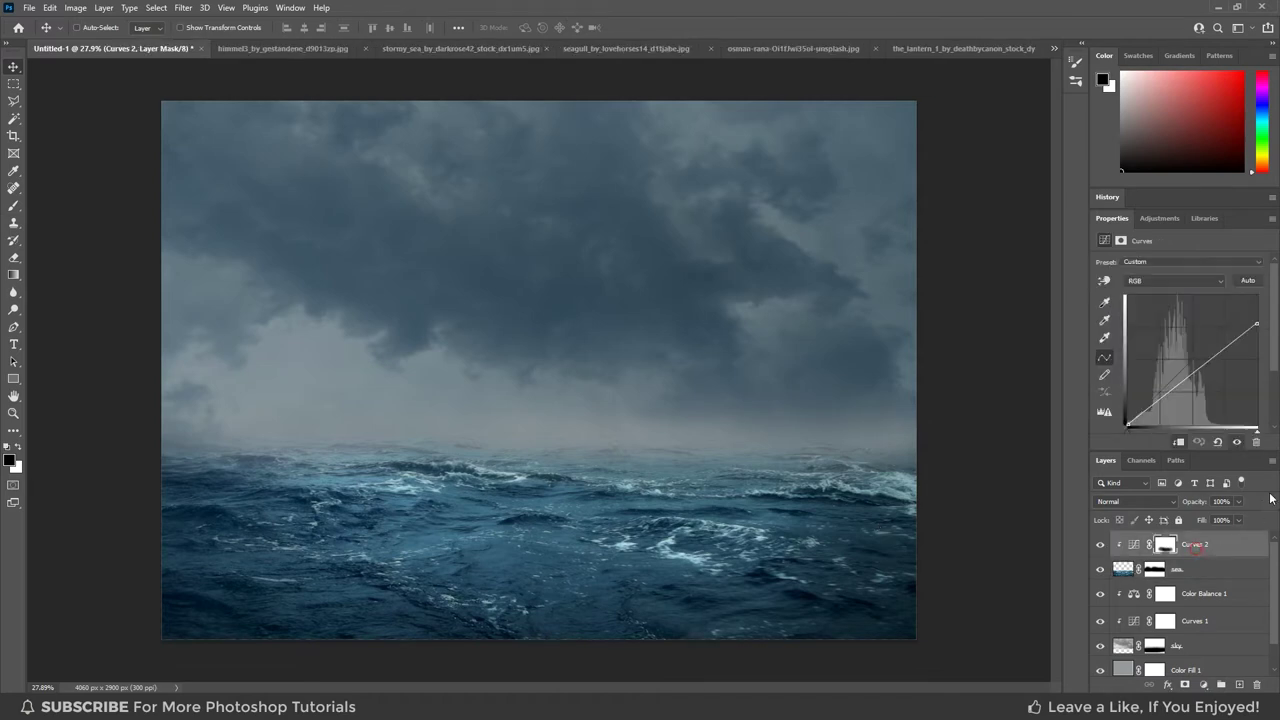
{"action": "left_click", "coordinate": [1272, 460]}
{"action": "left_click", "coordinate": [1100, 114]}
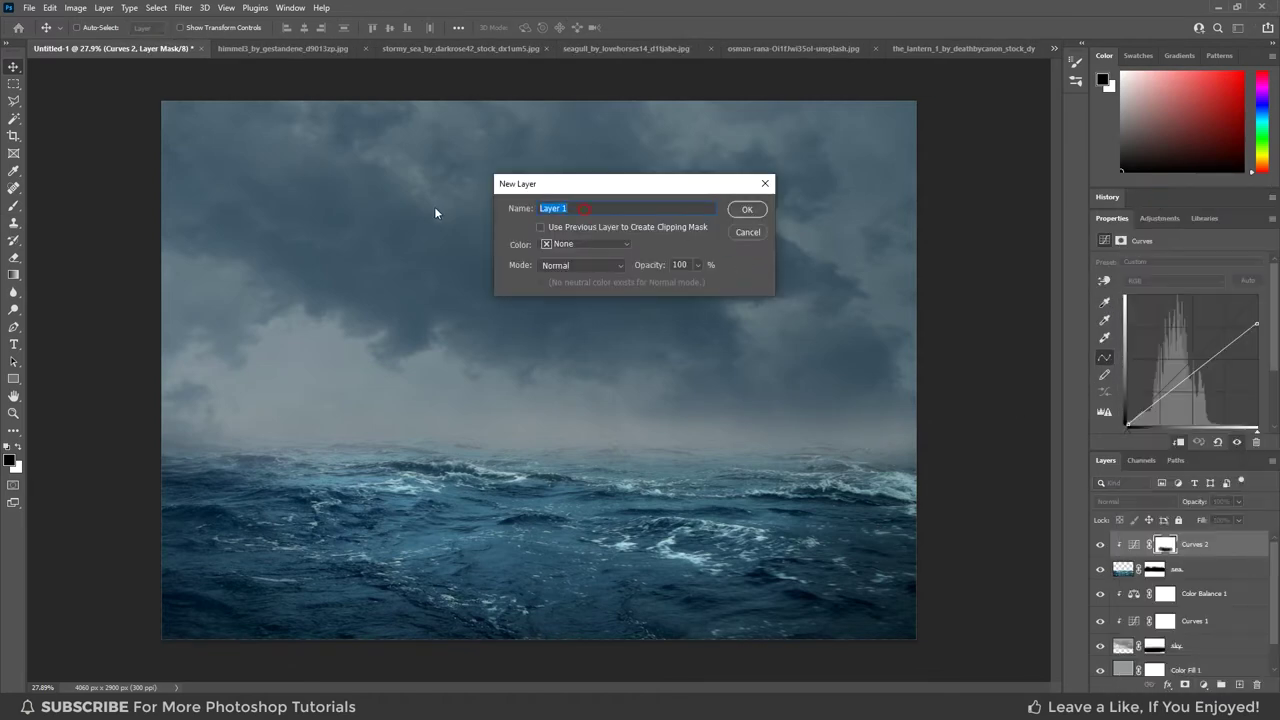
Name the new layer 'fog' and sample a grey-blue haze colour from the image.
{"action": "type", "text": "fog"}
{"action": "key", "text": "Return"}
{"action": "key", "text": "b"}
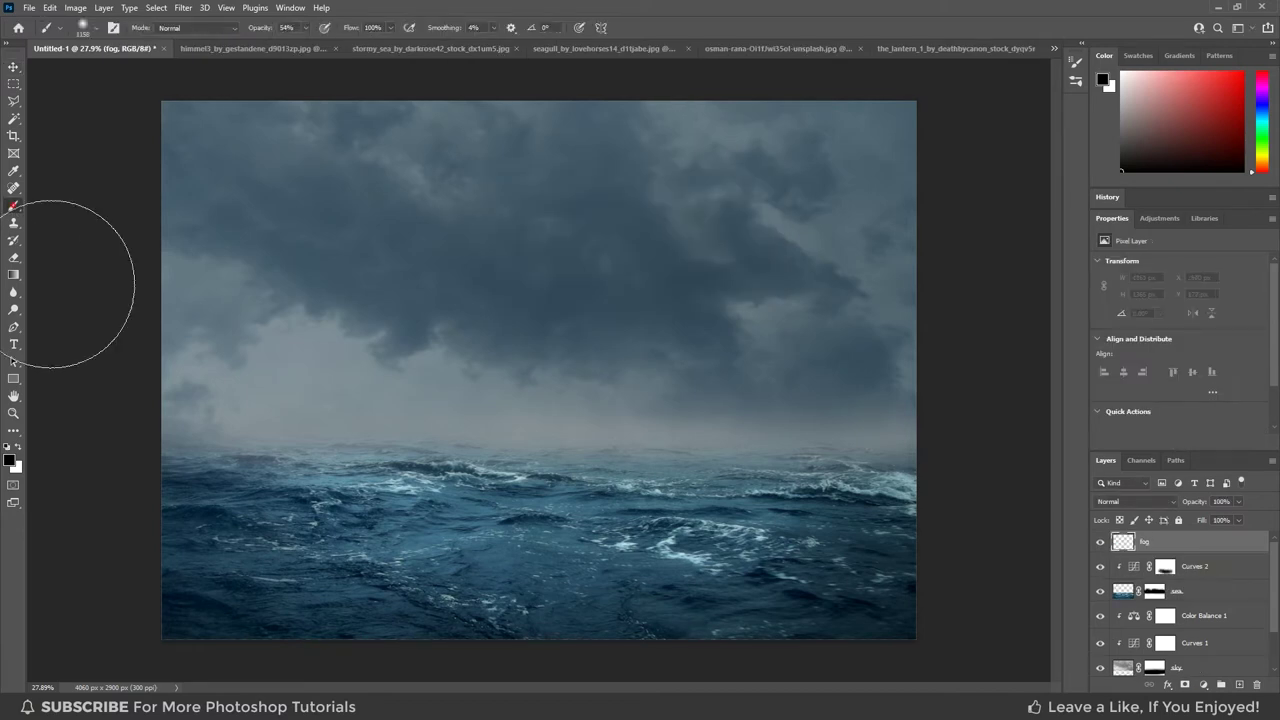
{"action": "left_click", "coordinate": [10, 460]}
{"action": "left_click", "coordinate": [749, 423]}
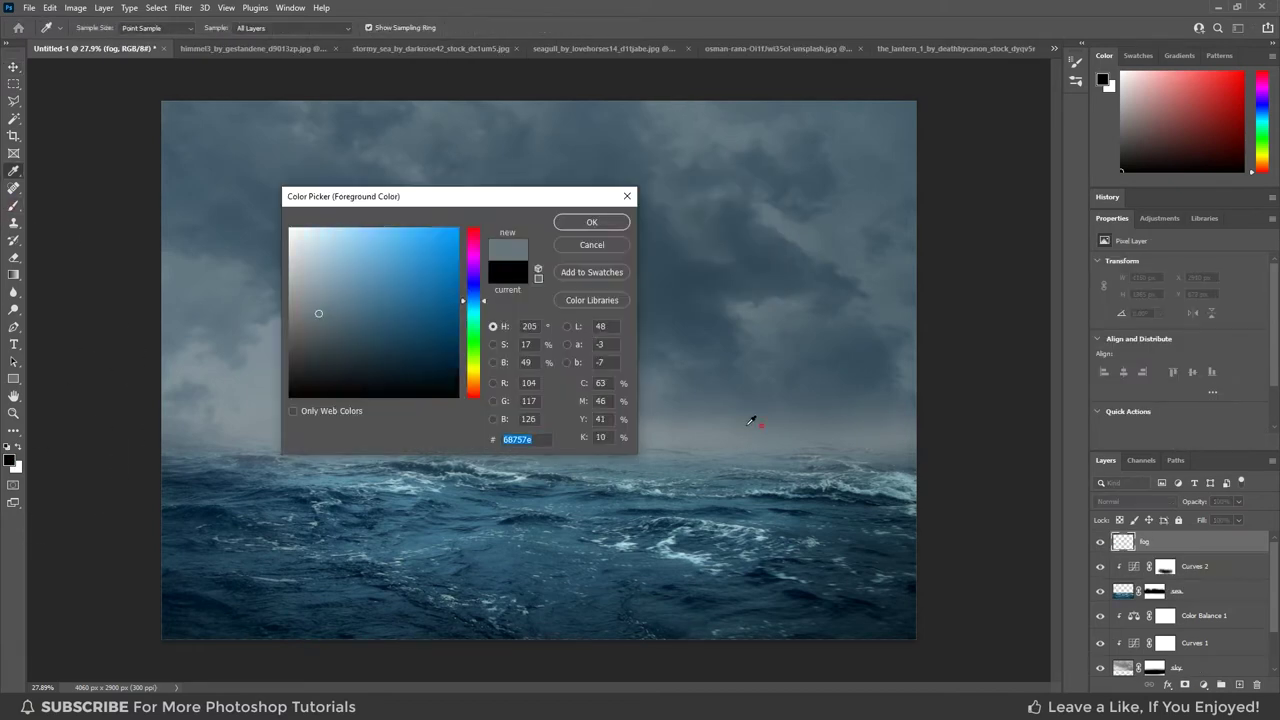
{"action": "left_click", "coordinate": [679, 433]}
{"action": "left_click", "coordinate": [591, 222]}
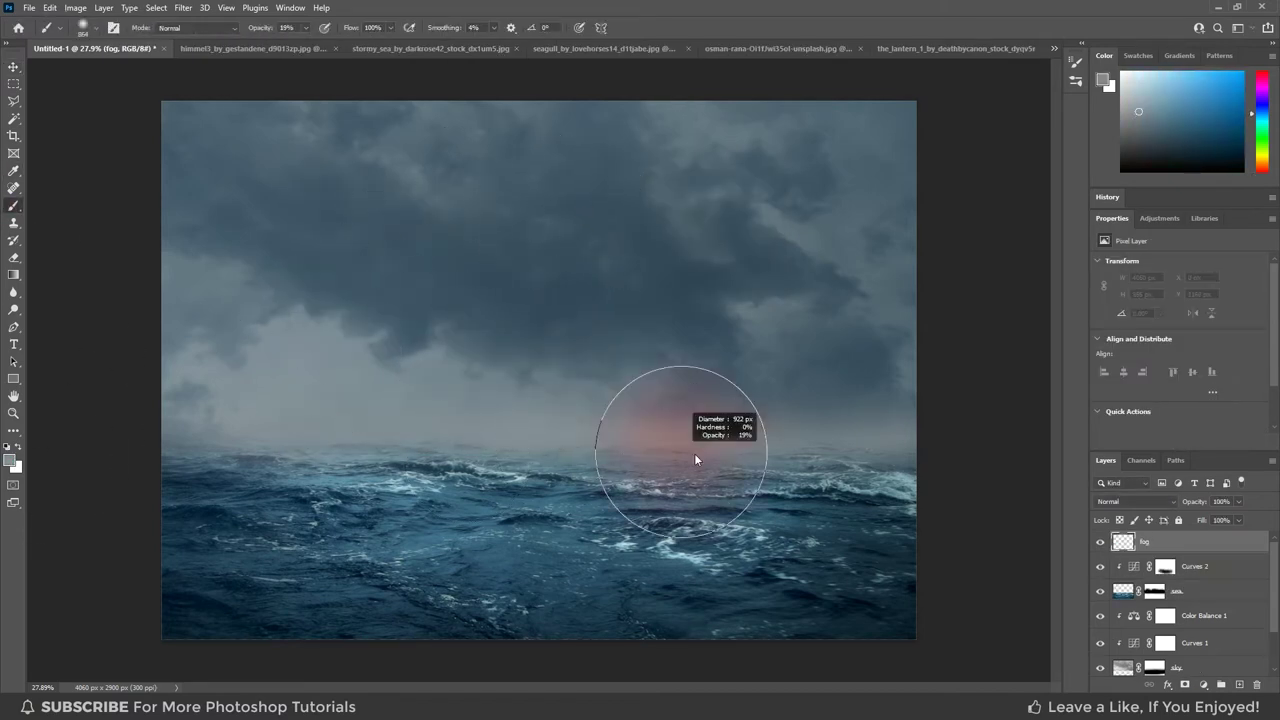
Paint soft grey-blue fog along the horizon on the fog layer.
{"action": "mouse_move", "coordinate": [697, 460]}
{"action": "left_mouse_down"}
{"action": "mouse_move", "coordinate": [857, 449]}
{"action": "mouse_move", "coordinate": [443, 429]}
{"action": "mouse_move", "coordinate": [700, 409]}
{"action": "mouse_move", "coordinate": [512, 484]}
{"action": "mouse_move", "coordinate": [149, 449]}
{"action": "mouse_move", "coordinate": [537, 417]}
{"action": "mouse_move", "coordinate": [491, 434]}
{"action": "mouse_move", "coordinate": [731, 463]}
{"action": "mouse_move", "coordinate": [523, 383]}
{"action": "mouse_move", "coordinate": [677, 403]}
{"action": "mouse_move", "coordinate": [509, 429]}
{"action": "mouse_move", "coordinate": [748, 416]}
{"action": "mouse_move", "coordinate": [929, 366]}
{"action": "mouse_move", "coordinate": [611, 443]}
{"action": "mouse_move", "coordinate": [157, 457]}
{"action": "mouse_move", "coordinate": [845, 435]}
{"action": "left_mouse_up"}
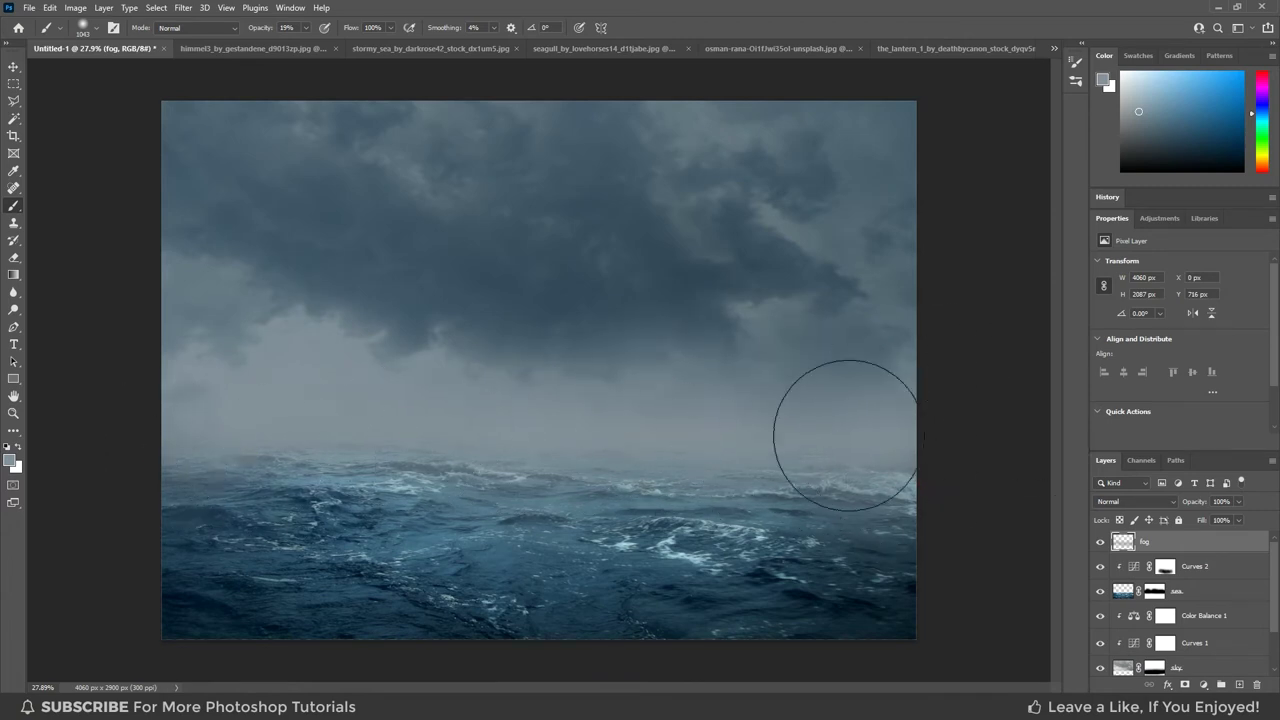
{"action": "key", "text": "v"}
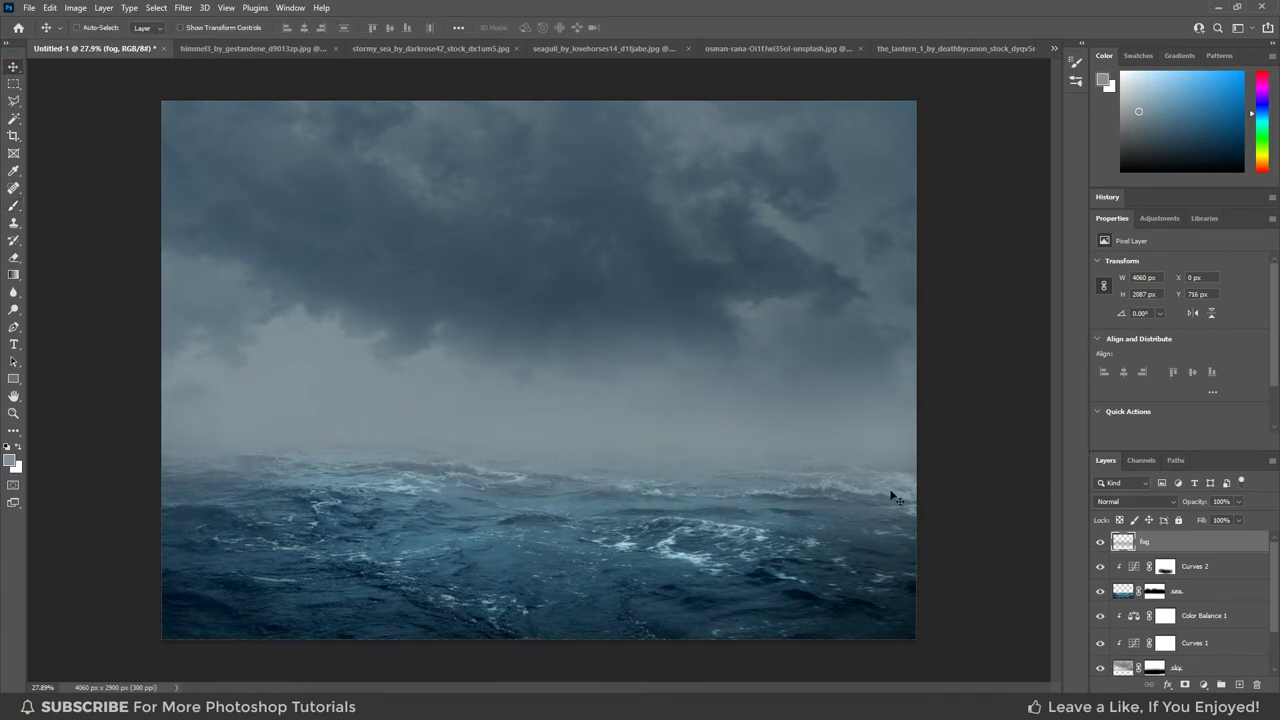
{"action": "left_click", "coordinate": [1203, 684]}
Clip Color Balance 2 to the fog layer, setting cyan −19 and blue +18.
{"action": "left_click", "coordinate": [1232, 568]}
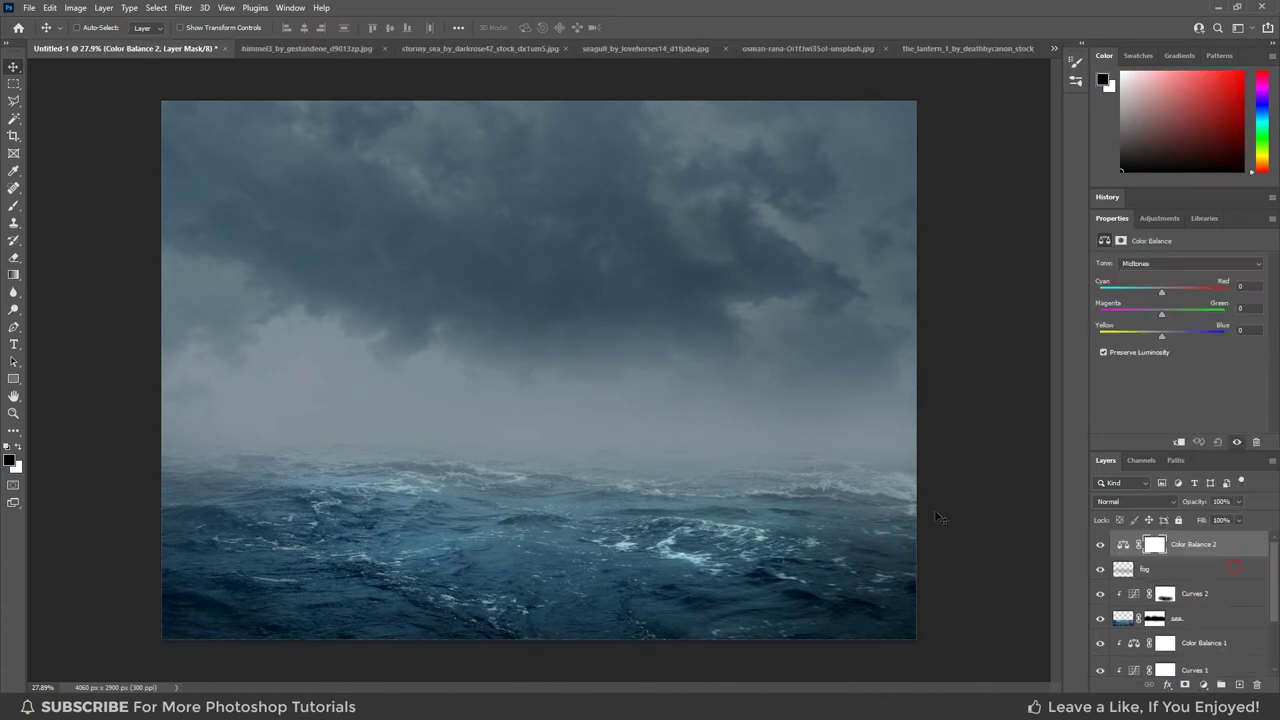
{"action": "left_click", "coordinate": [1178, 443]}
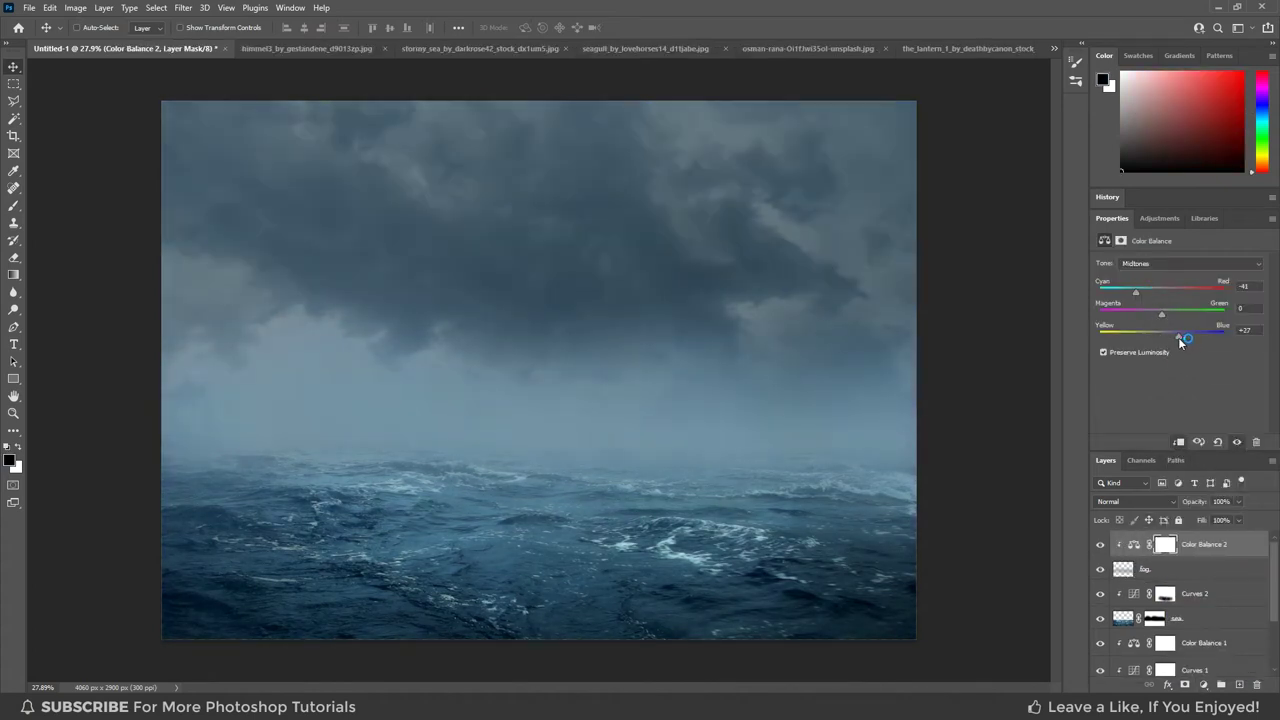
{"action": "left_click_drag", "start_coordinate": [1135, 294], "coordinate": [1141, 297]}
{"action": "left_click_drag", "start_coordinate": [1150, 293], "coordinate": [1149, 293]}
Raise Color Balance 1's blue slightly for a bluer sky, then show the rowboat photo.
{"action": "left_click", "coordinate": [1135, 643]}
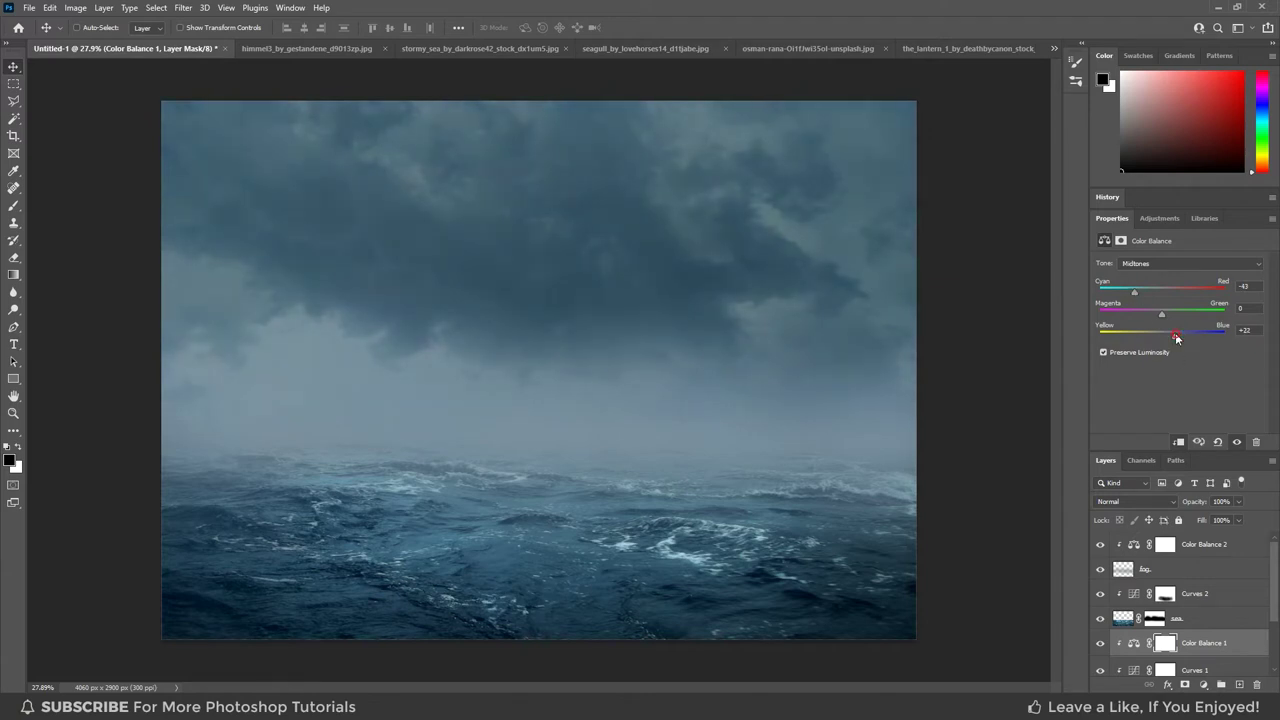
{"action": "left_click_drag", "start_coordinate": [1176, 336], "coordinate": [1179, 336]}
{"action": "left_click", "coordinate": [1133, 595]}
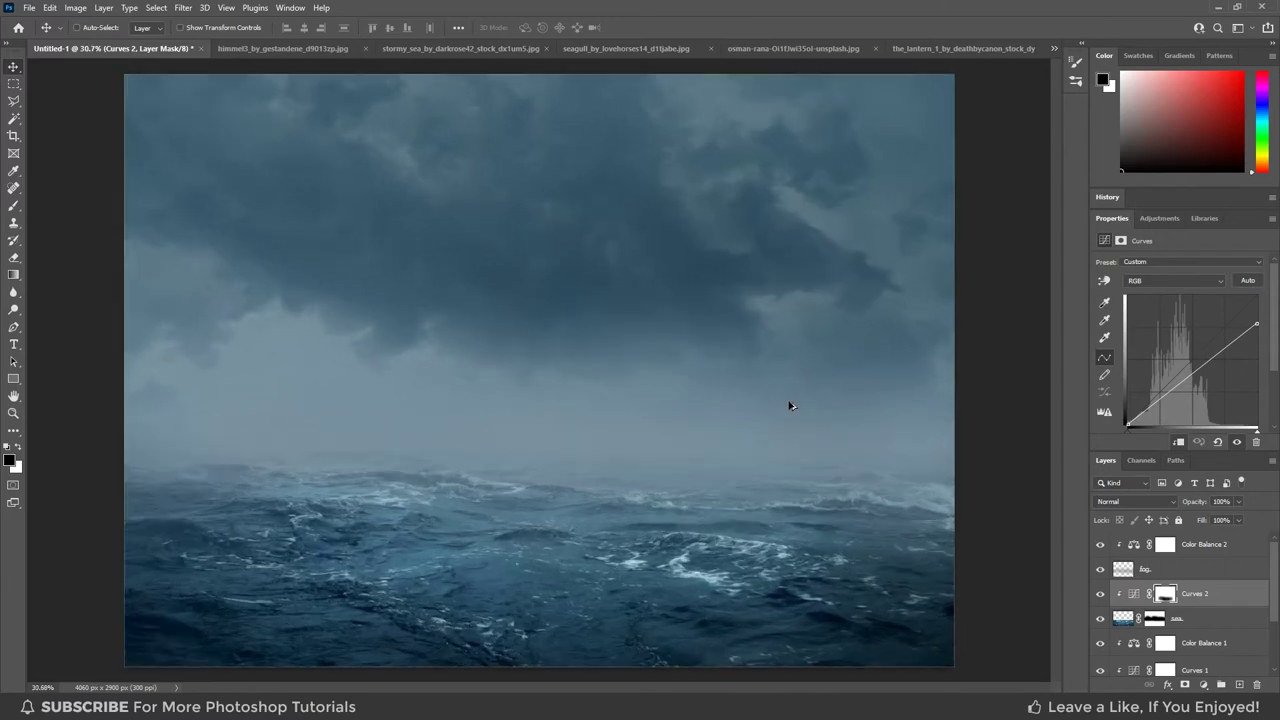
{"action": "left_click", "coordinate": [1203, 546]}
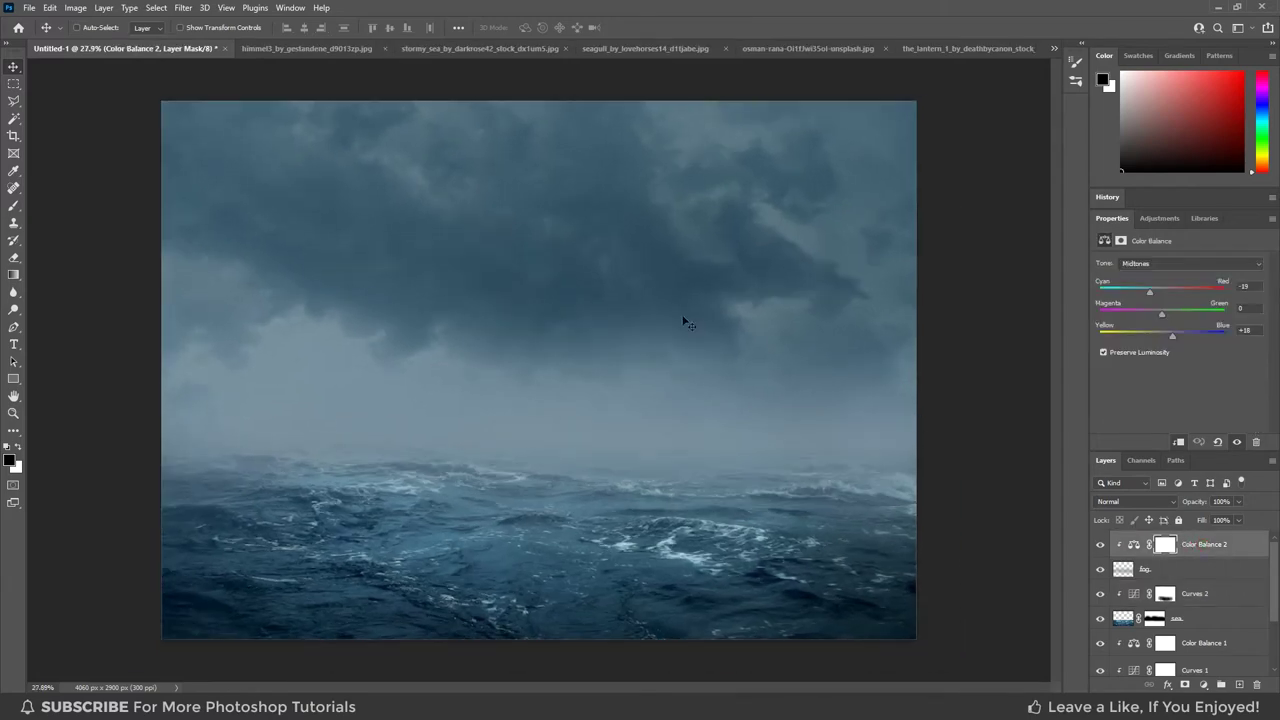
{"action": "left_click", "coordinate": [795, 50]}
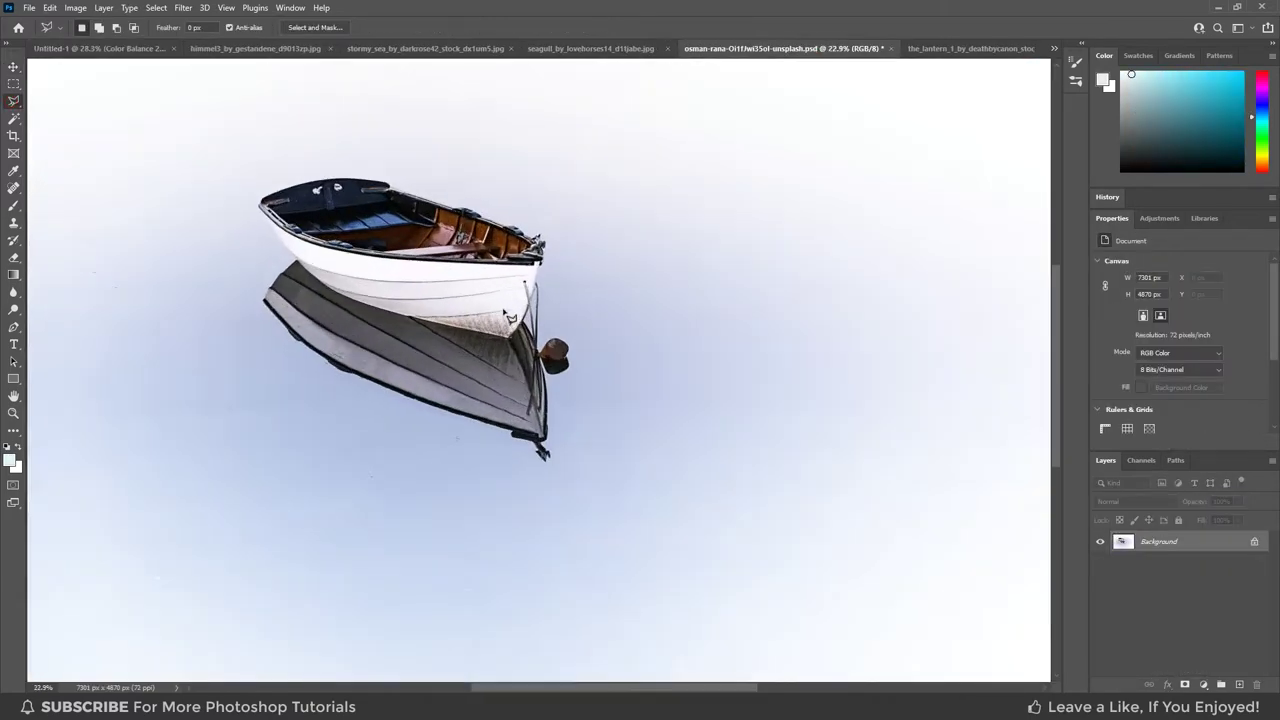
Trace the rowboat's outline with the Magnetic Lasso, panning around the hull and bow ornament.
{"action": "scroll", "coordinate": [735, 254], "scroll_direction": "up", "scroll_amount": 2}
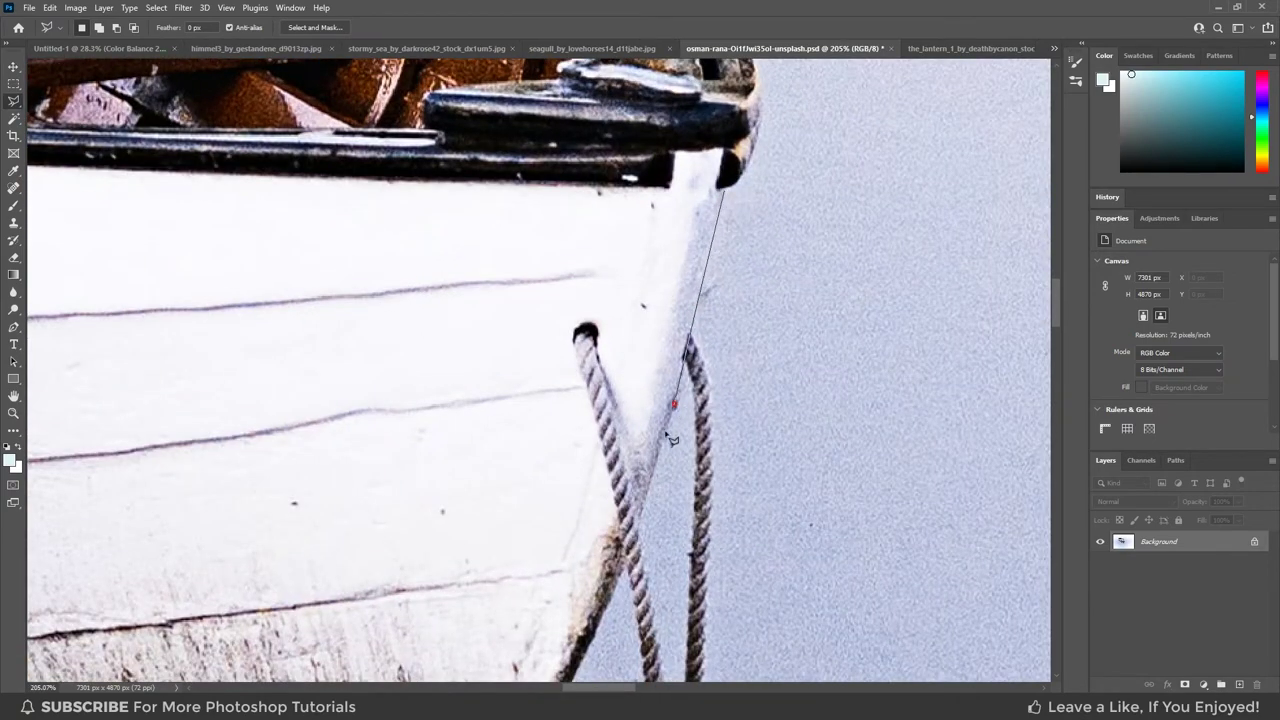
{"action": "scroll", "coordinate": [670, 440], "scroll_direction": "down", "scroll_amount": 3}
{"action": "scroll", "coordinate": [700, 420], "scroll_direction": "left", "scroll_amount": 3}
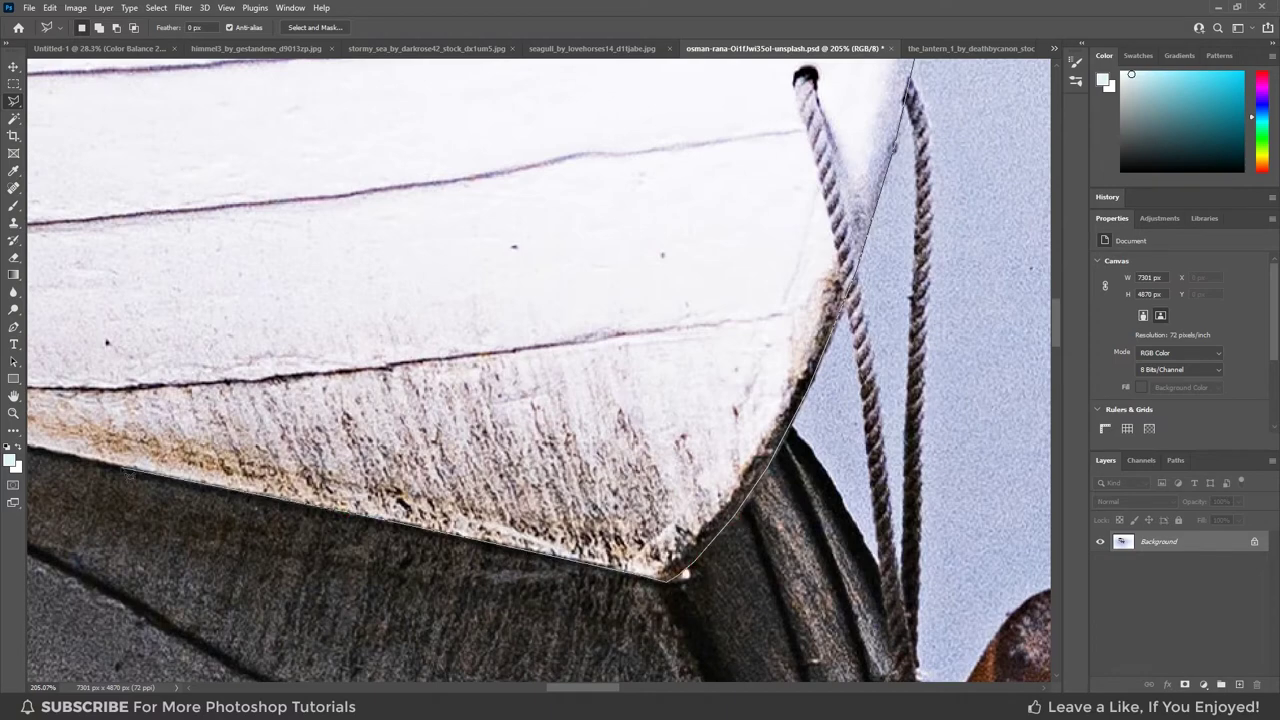
{"action": "scroll", "coordinate": [430, 500], "scroll_direction": "left", "scroll_amount": 3}
{"action": "scroll", "coordinate": [380, 420], "scroll_direction": "up", "scroll_amount": 3}
{"action": "scroll", "coordinate": [340, 351], "scroll_direction": "up", "scroll_amount": 3}
{"action": "scroll", "coordinate": [340, 351], "scroll_direction": "left", "scroll_amount": 3}
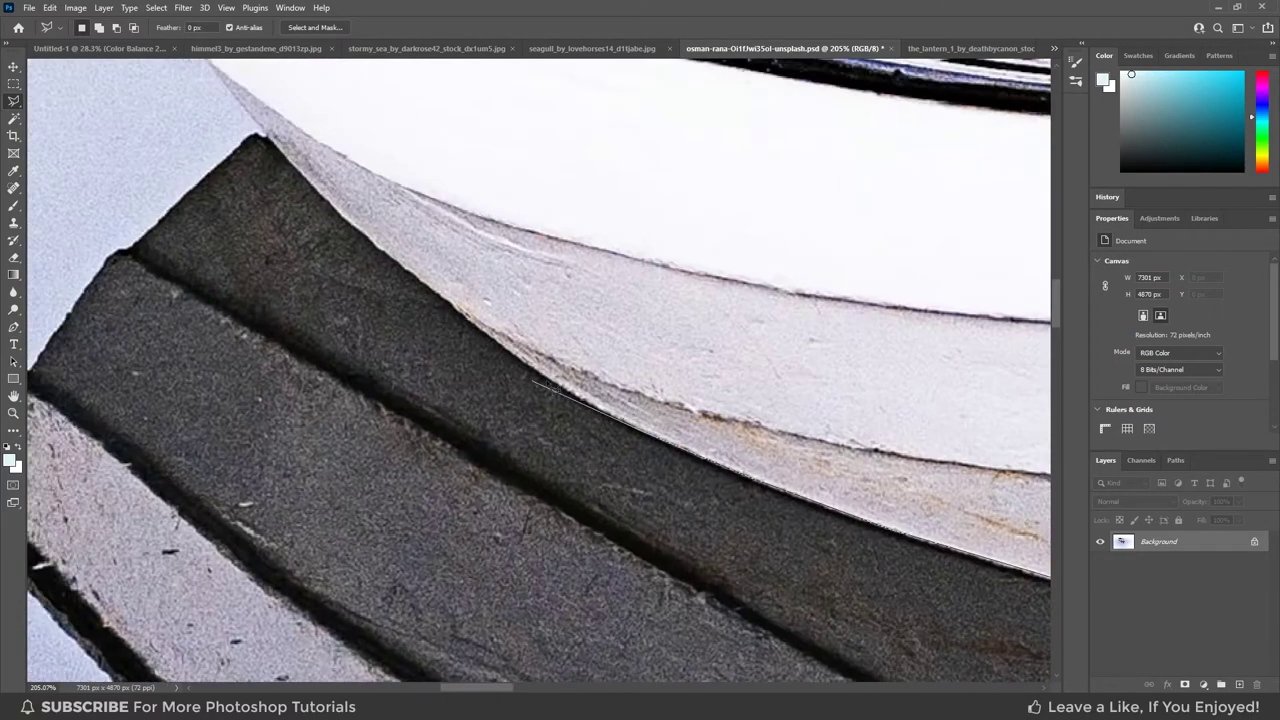
{"action": "scroll", "coordinate": [320, 190], "scroll_direction": "up", "scroll_amount": 5}
{"action": "scroll", "coordinate": [457, 320], "scroll_direction": "up", "scroll_amount": 3}
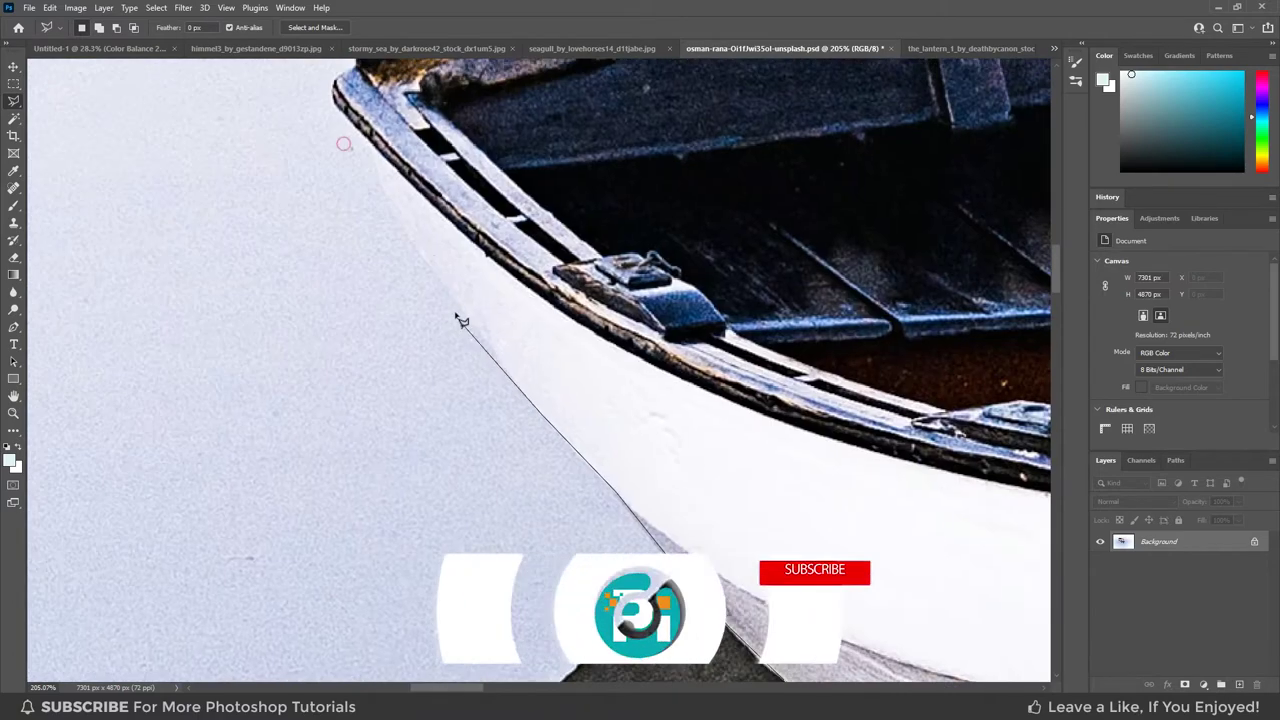
{"action": "scroll", "coordinate": [391, 191], "scroll_direction": "up", "scroll_amount": 3}
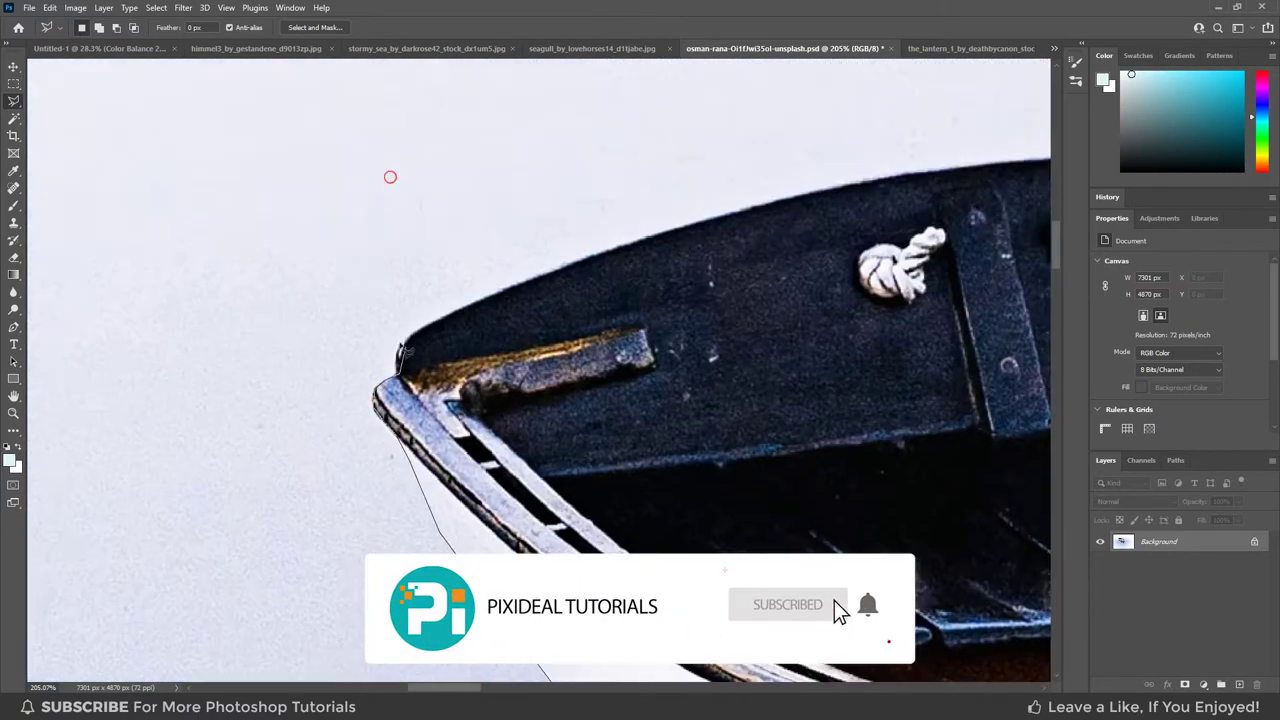
{"action": "scroll", "coordinate": [389, 174], "scroll_direction": "up", "scroll_amount": 2}
{"action": "scroll", "coordinate": [420, 300], "scroll_direction": "up", "scroll_amount": 1}
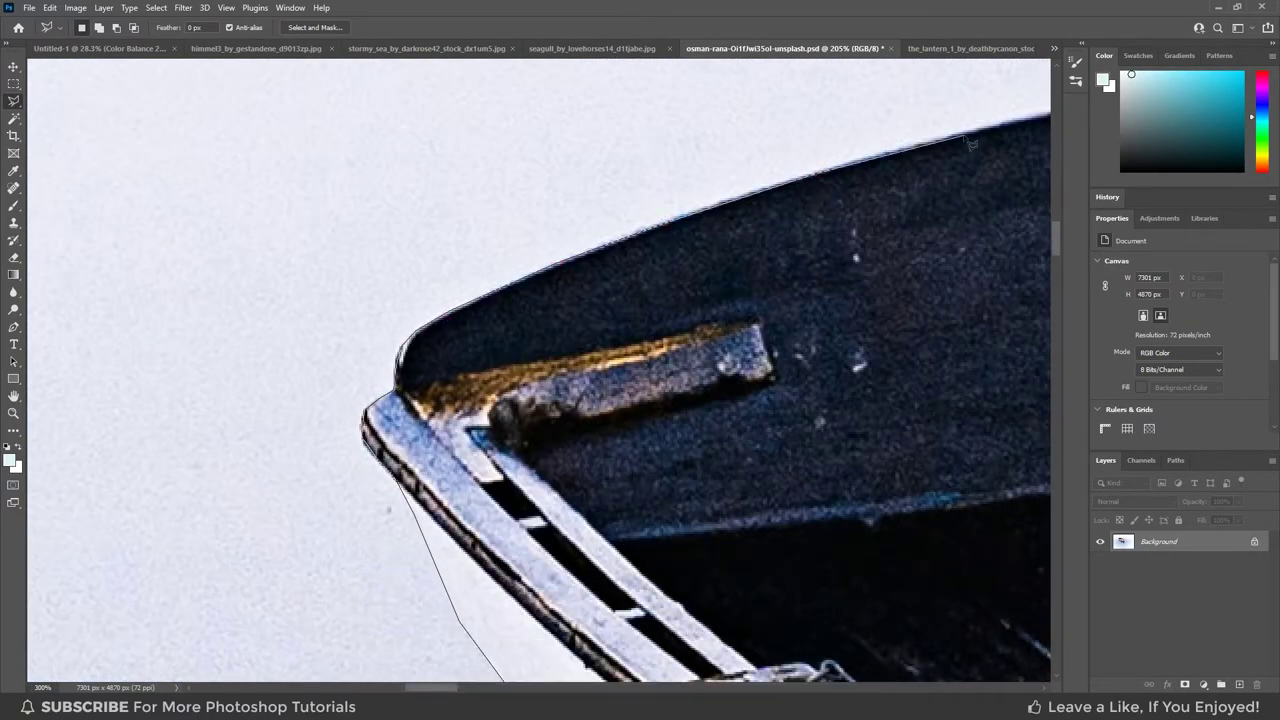
{"action": "scroll", "coordinate": [674, 283], "scroll_direction": "up", "scroll_amount": 2}
{"action": "scroll", "coordinate": [674, 283], "scroll_direction": "right", "scroll_amount": 4}
{"action": "scroll", "coordinate": [620, 285], "scroll_direction": "right", "scroll_amount": 5}
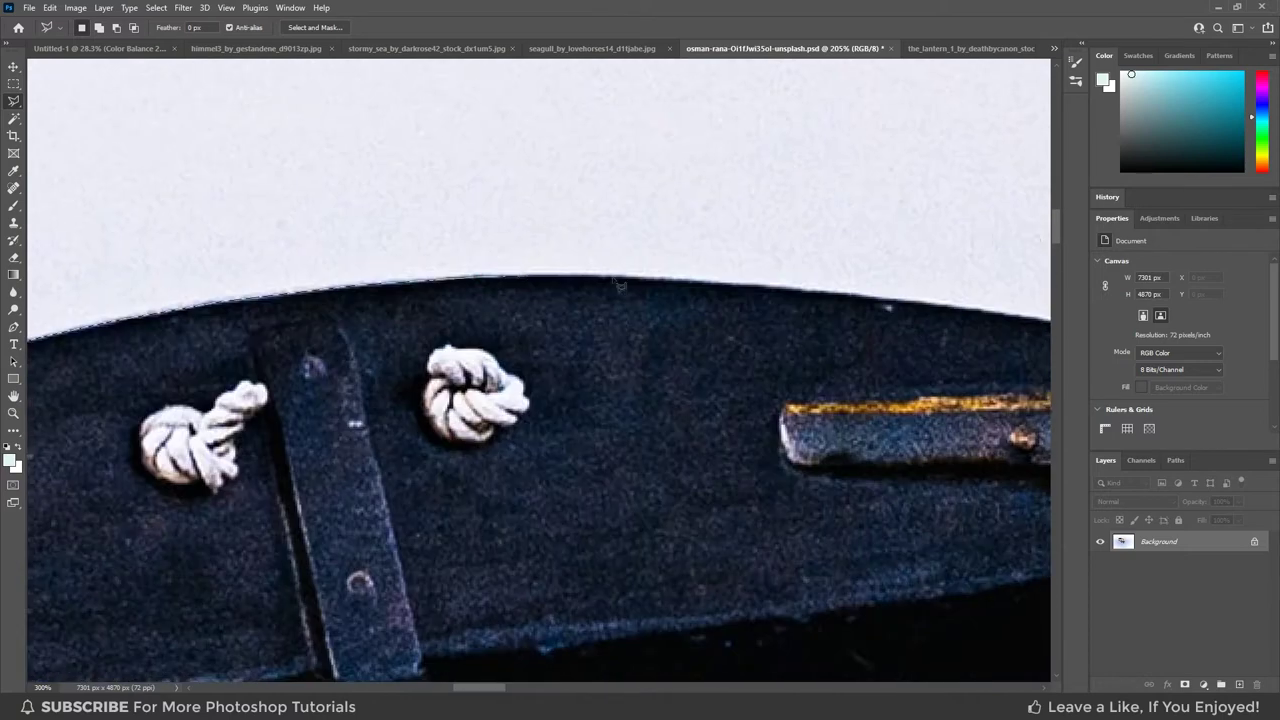
{"action": "scroll", "coordinate": [946, 312], "scroll_direction": "right", "scroll_amount": 4}
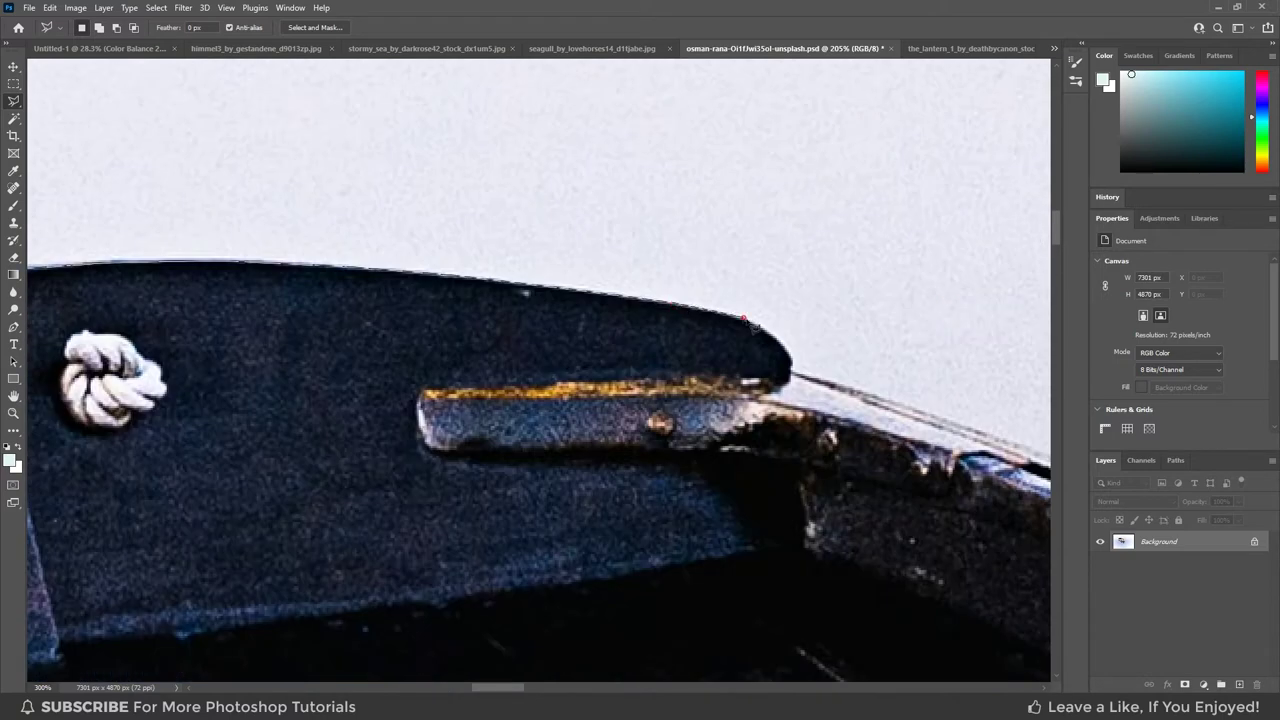
{"action": "scroll", "coordinate": [892, 405], "scroll_direction": "right", "scroll_amount": 4}
{"action": "scroll", "coordinate": [892, 405], "scroll_direction": "down", "scroll_amount": 1}
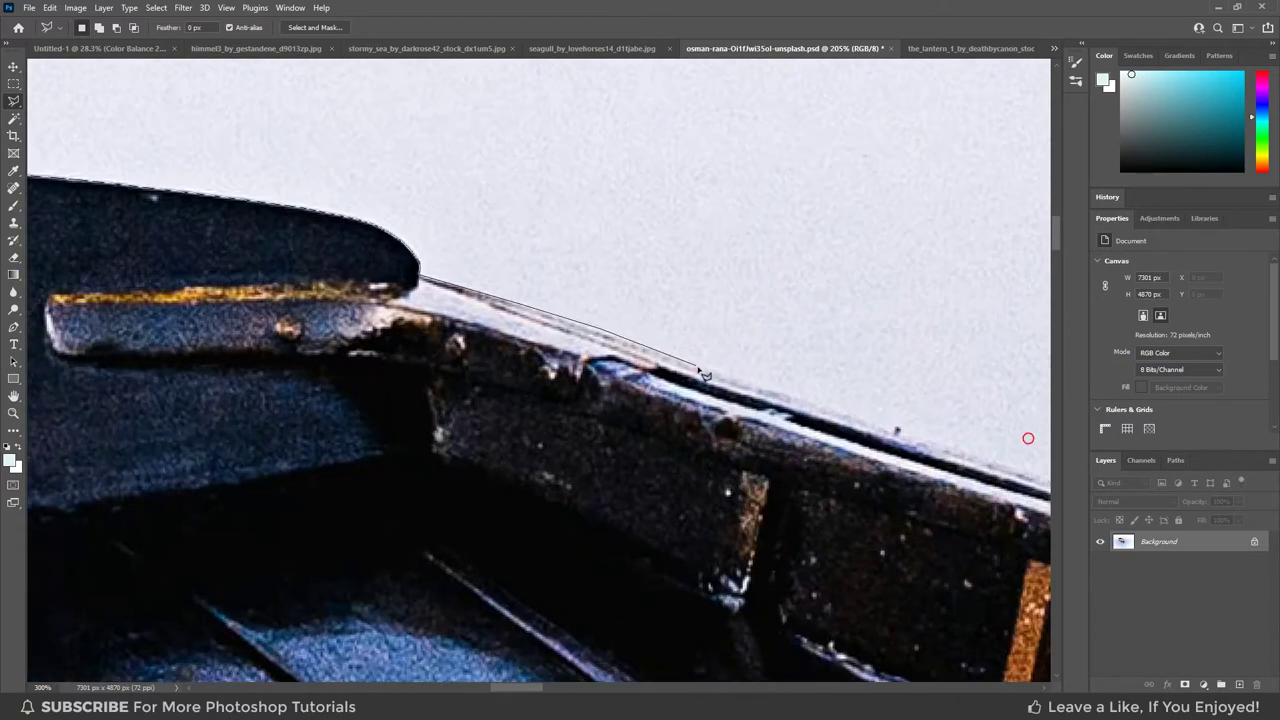
{"action": "scroll", "coordinate": [905, 437], "scroll_direction": "right", "scroll_amount": 4}
{"action": "scroll", "coordinate": [905, 437], "scroll_direction": "down", "scroll_amount": 1}
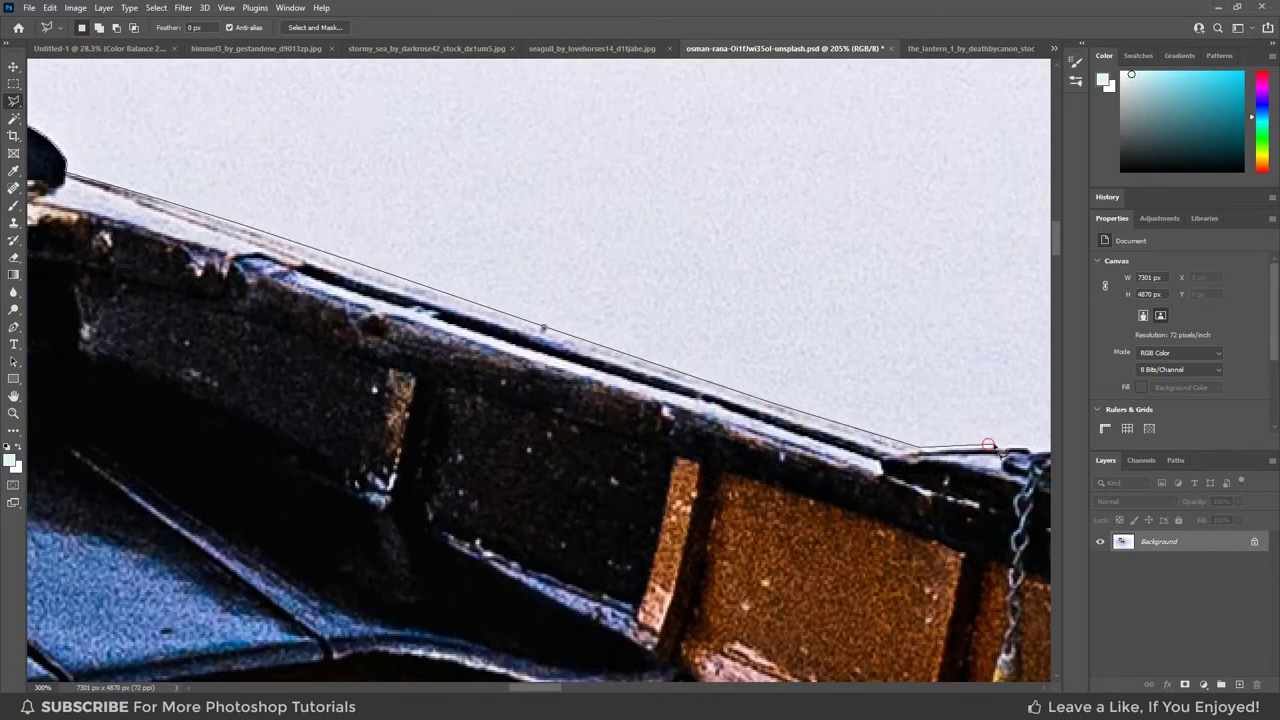
{"action": "scroll", "coordinate": [1000, 455], "scroll_direction": "right", "scroll_amount": 4}
{"action": "scroll", "coordinate": [1000, 455], "scroll_direction": "down", "scroll_amount": 1}
{"action": "scroll", "coordinate": [838, 494], "scroll_direction": "right", "scroll_amount": 4}
{"action": "scroll", "coordinate": [838, 494], "scroll_direction": "down", "scroll_amount": 1}
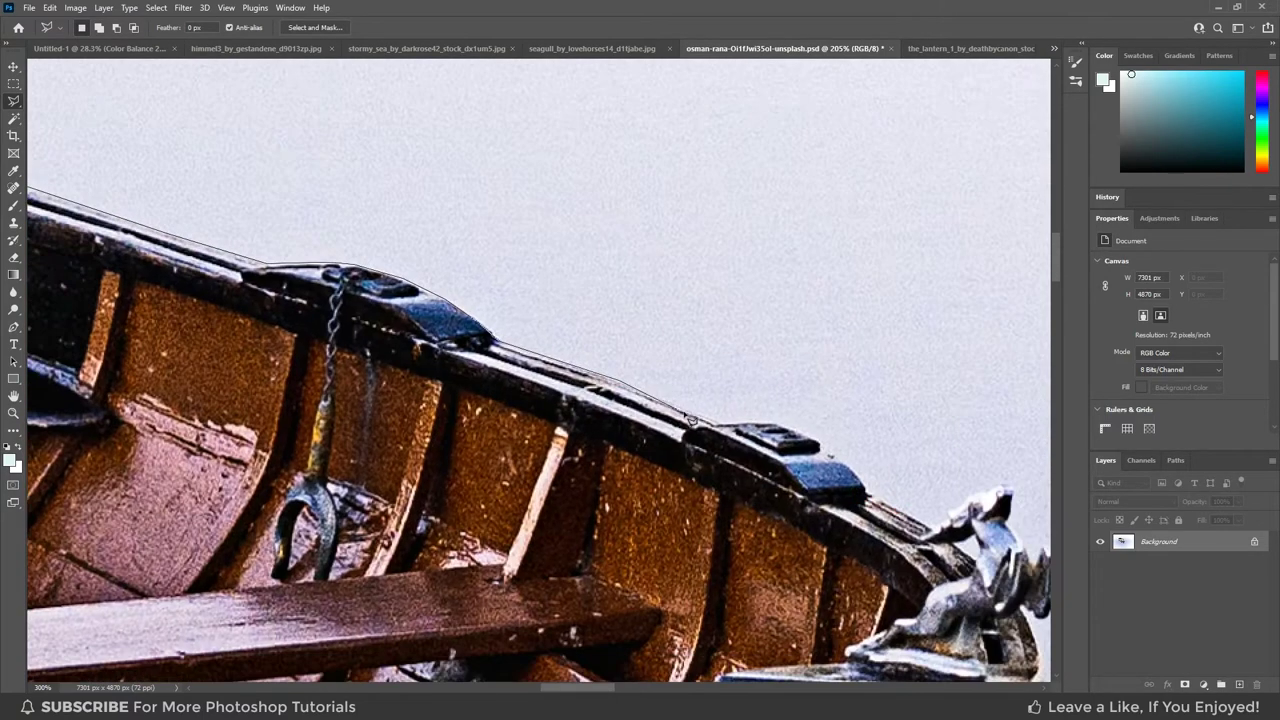
{"action": "scroll", "coordinate": [805, 440], "scroll_direction": "right", "scroll_amount": 4}
{"action": "scroll", "coordinate": [805, 440], "scroll_direction": "down", "scroll_amount": 1}
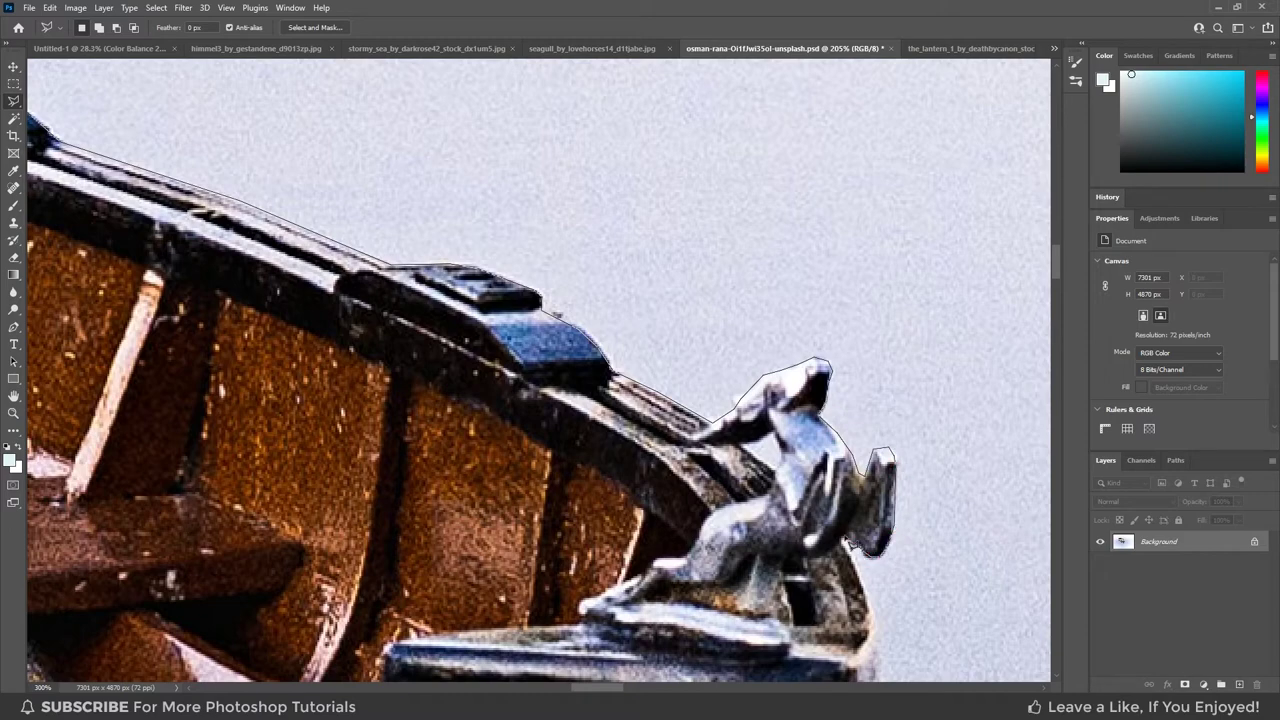
{"action": "left_click_drag", "start_coordinate": [852, 545], "coordinate": [632, 425]}
{"action": "scroll", "coordinate": [668, 440], "scroll_direction": "down", "scroll_amount": 3}
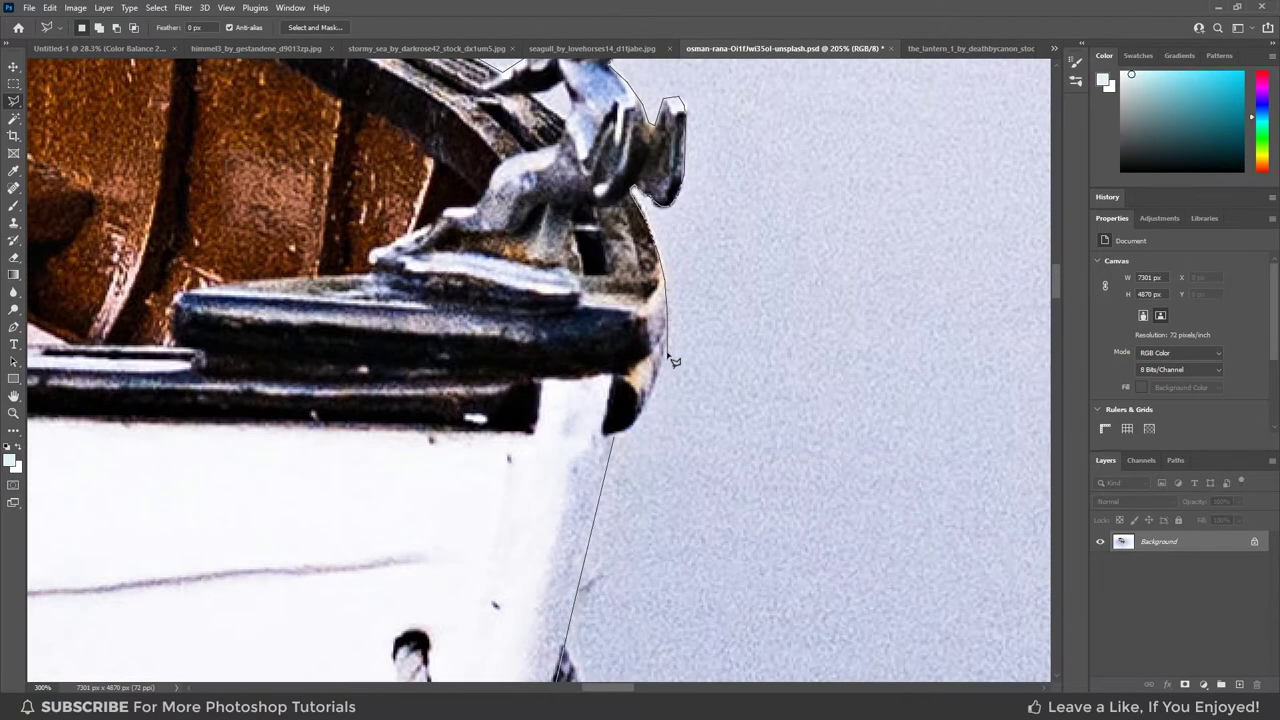
Close the boat selection and add a layer mask hiding the background and reflection.
{"action": "left_click", "coordinate": [625, 436]}
{"action": "scroll", "coordinate": [623, 486], "scroll_direction": "down", "scroll_amount": 3}
{"action": "scroll", "coordinate": [680, 380], "scroll_direction": "down", "scroll_amount": 3}
{"action": "scroll", "coordinate": [686, 406], "scroll_direction": "down", "scroll_amount": 2}
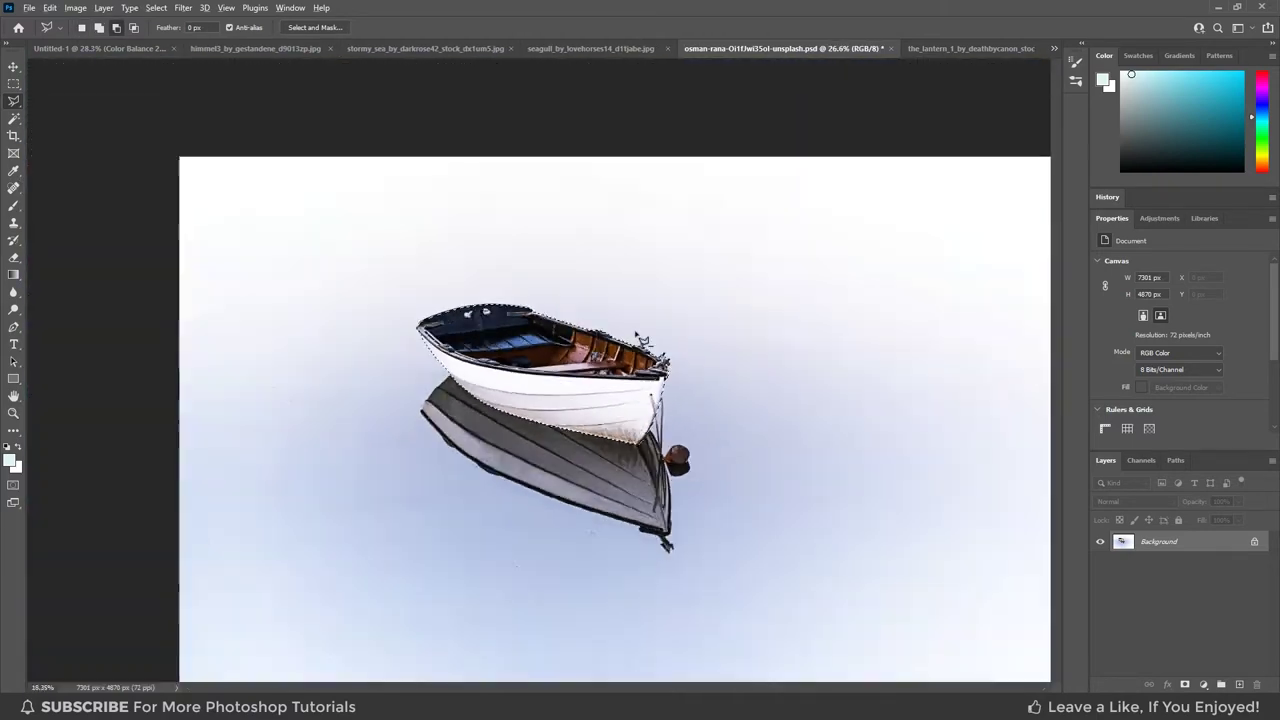
{"action": "key", "text": "ctrl+0"}
{"action": "left_click", "coordinate": [1185, 684]}
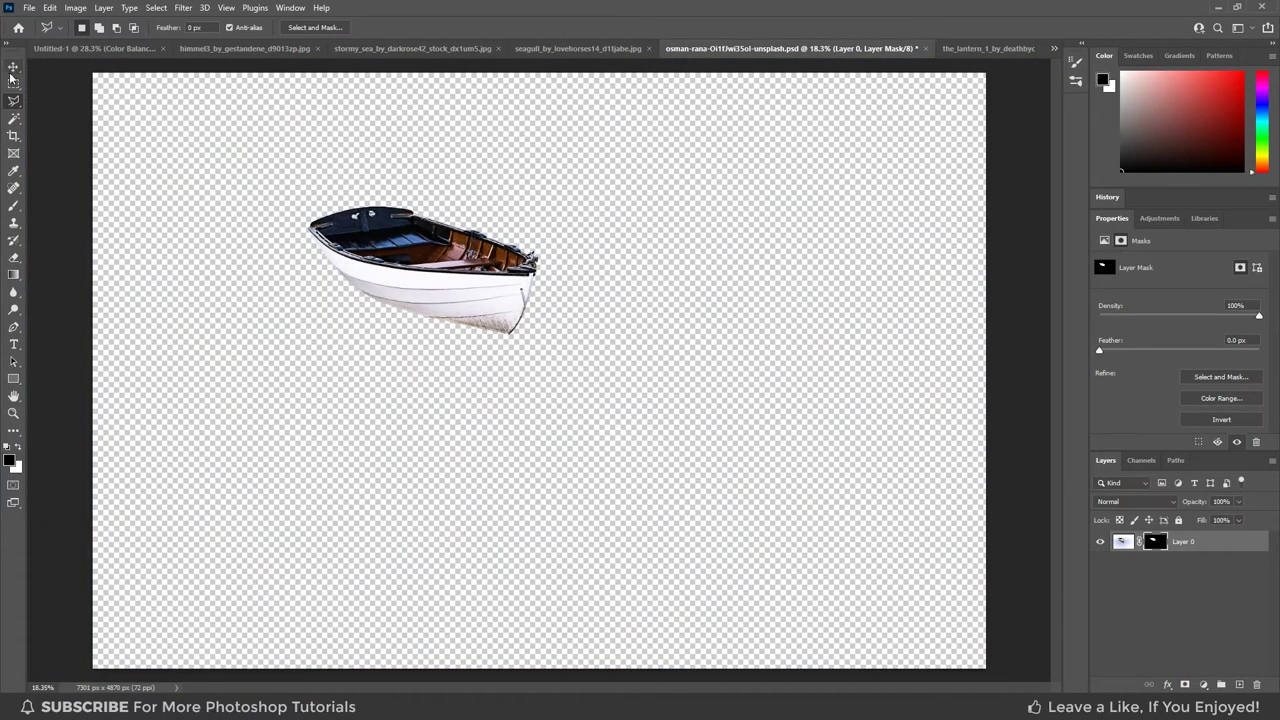
Drag the cut-out boat into the stormy sea composite and convert it to a Smart Object.
{"action": "left_click", "coordinate": [13, 67]}
{"action": "mouse_move", "coordinate": [452, 241]}
{"action": "left_mouse_down"}
{"action": "mouse_move", "coordinate": [510, 300]}
{"action": "mouse_move", "coordinate": [629, 572]}
{"action": "left_mouse_up"}
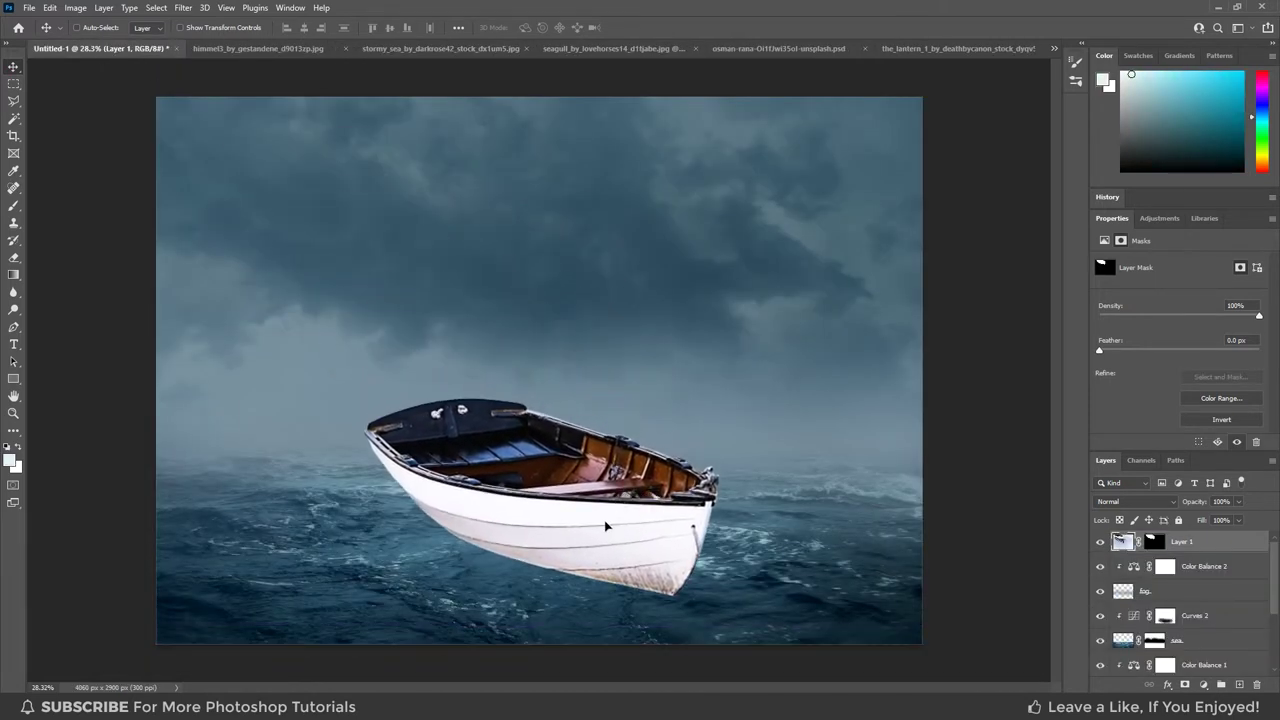
{"action": "left_click_drag", "start_coordinate": [594, 494], "coordinate": [596, 497]}
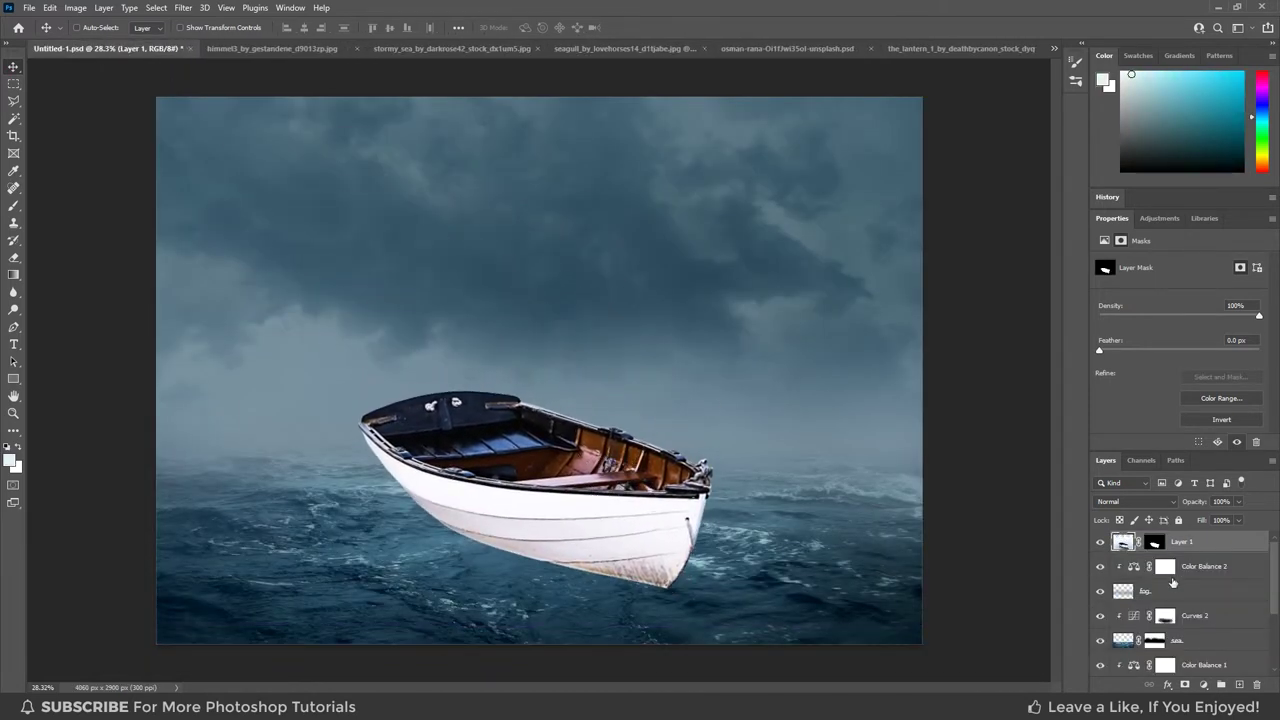
{"action": "right_click", "coordinate": [1188, 545]}
{"action": "left_click", "coordinate": [1040, 318]}
Scale the boat down and position it on the waves.
{"action": "key", "text": "ctrl+t"}
{"action": "left_click_drag", "start_coordinate": [718, 412], "coordinate": [668, 428]}
{"action": "left_click_drag", "start_coordinate": [615, 478], "coordinate": [710, 480]}
{"action": "left_click_drag", "start_coordinate": [767, 437], "coordinate": [734, 487]}
{"action": "double_click", "coordinate": [692, 500]}
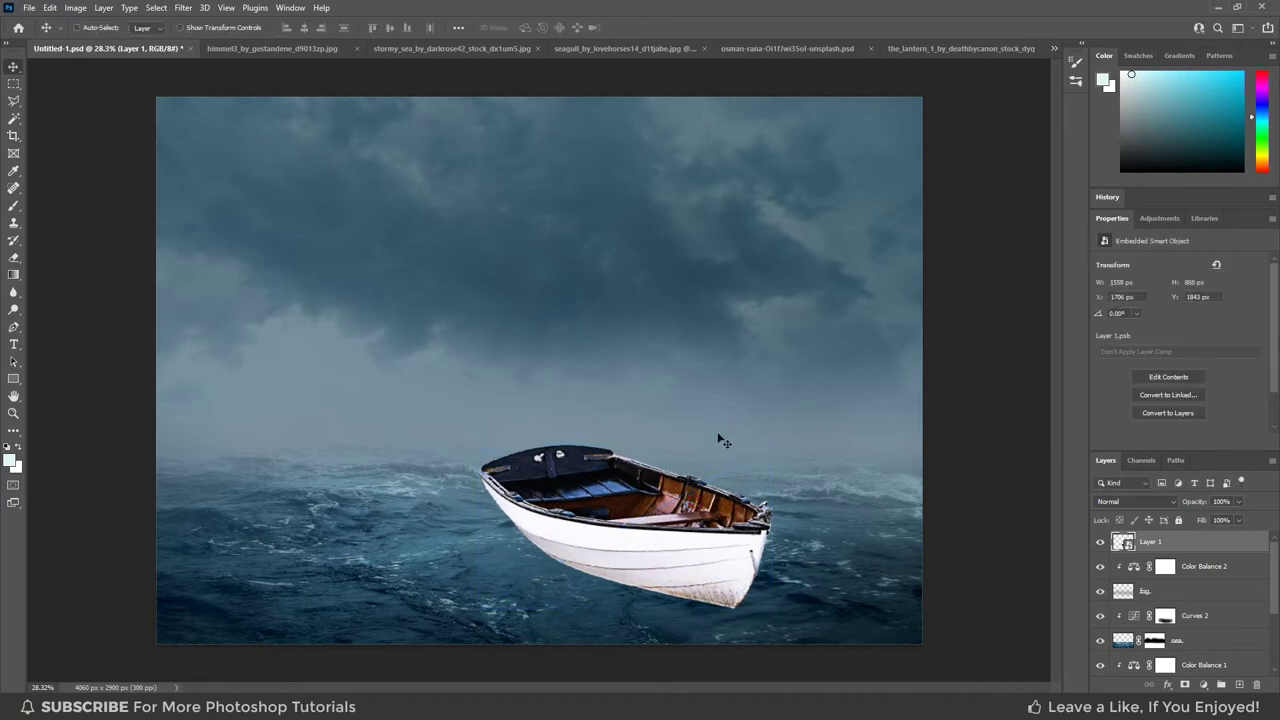
{"action": "left_click_drag", "start_coordinate": [683, 504], "coordinate": [684, 495]}
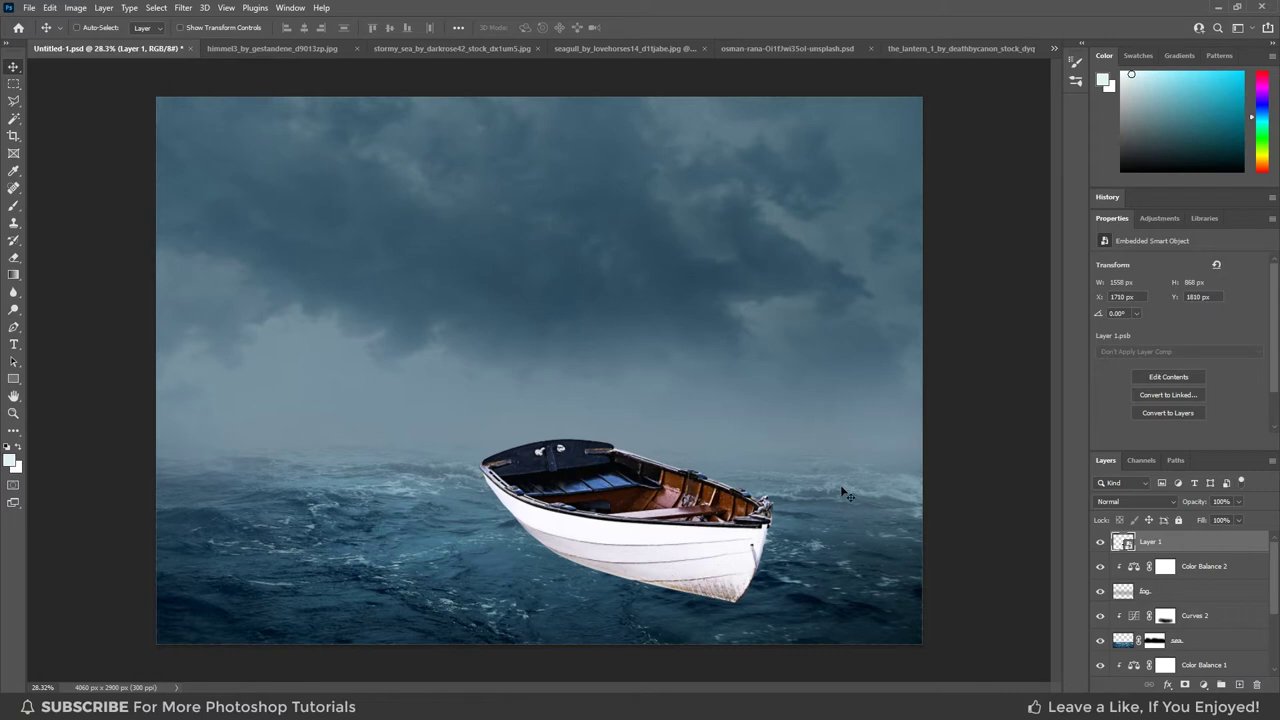
Shrink the boat to about 74% (1328 × 740 px) and tilt it slightly clockwise.
{"action": "key", "text": "ctrl+t"}
{"action": "left_click_drag", "start_coordinate": [472, 442], "coordinate": [510, 456]}
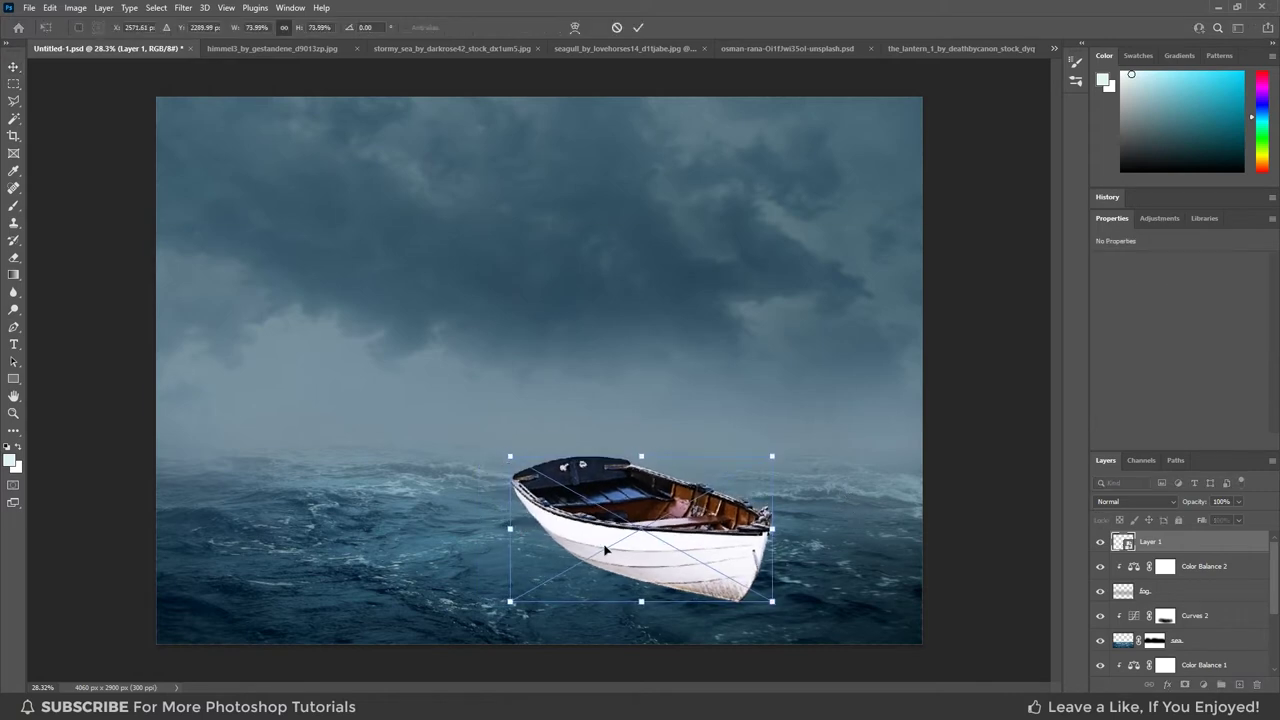
{"action": "left_click_drag", "start_coordinate": [770, 458], "coordinate": [772, 488]}
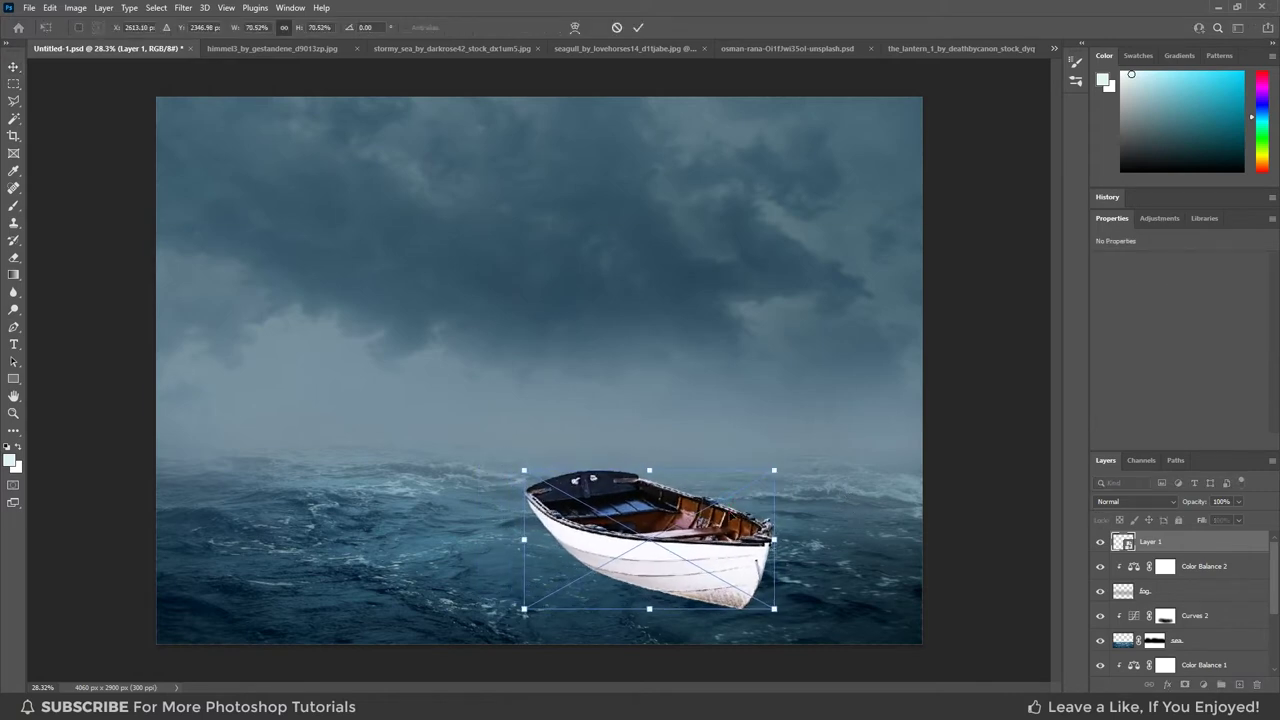
{"action": "double_click", "coordinate": [730, 512]}
{"action": "left_click_drag", "start_coordinate": [688, 496], "coordinate": [680, 498]}
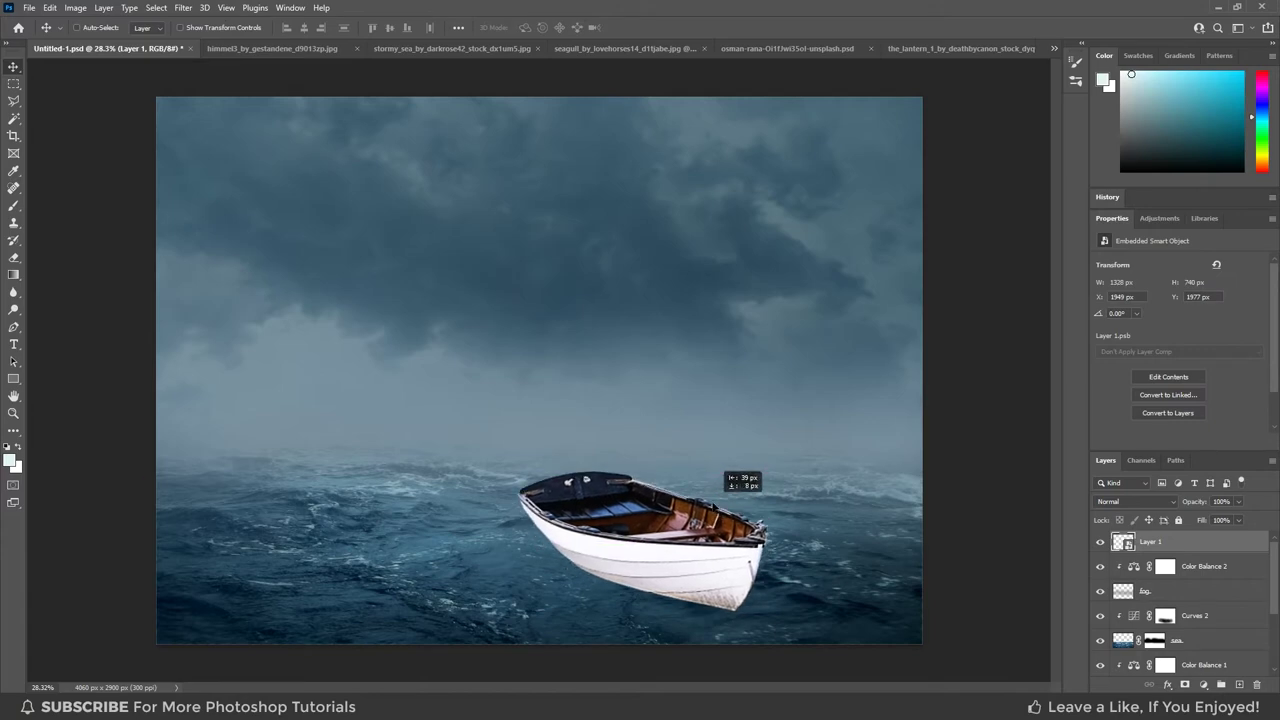
Mask Layer 1 and brush black along the hull's bottom so it fades into the water.
{"action": "left_click", "coordinate": [1185, 684]}
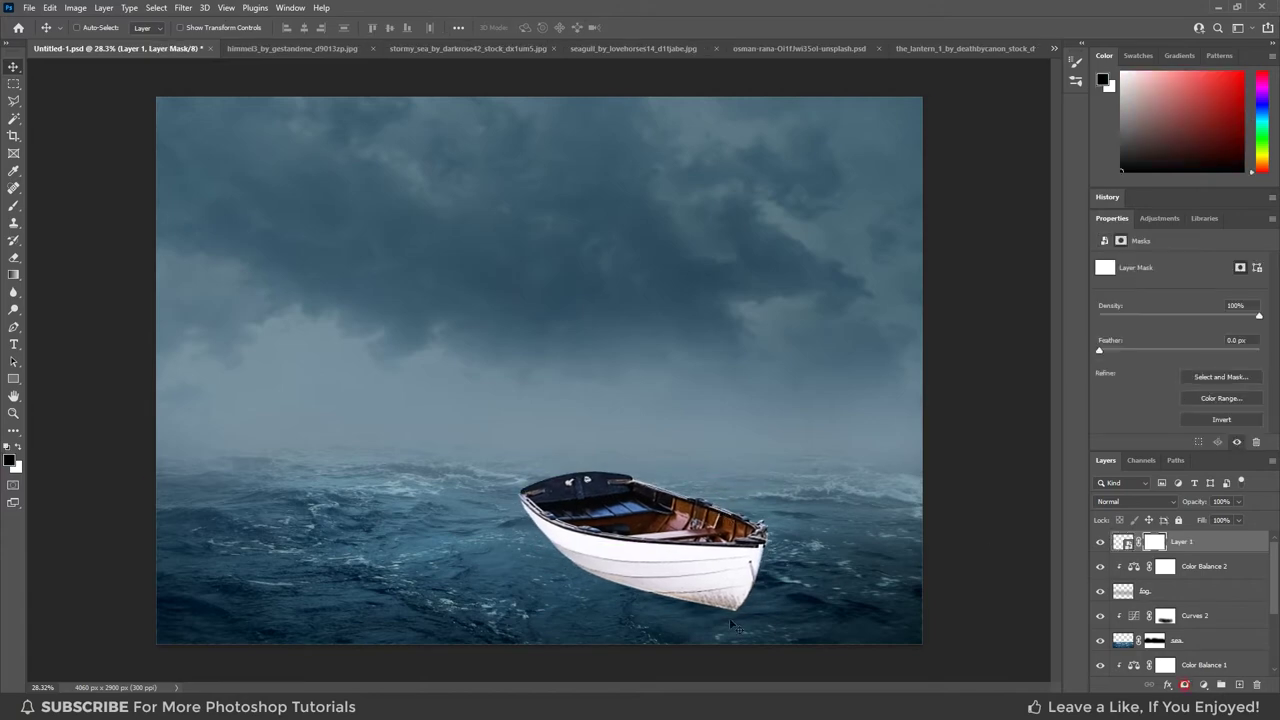
{"action": "scroll", "coordinate": [740, 600], "scroll_direction": "up", "scroll_amount": 3}
{"action": "left_click", "coordinate": [13, 206]}
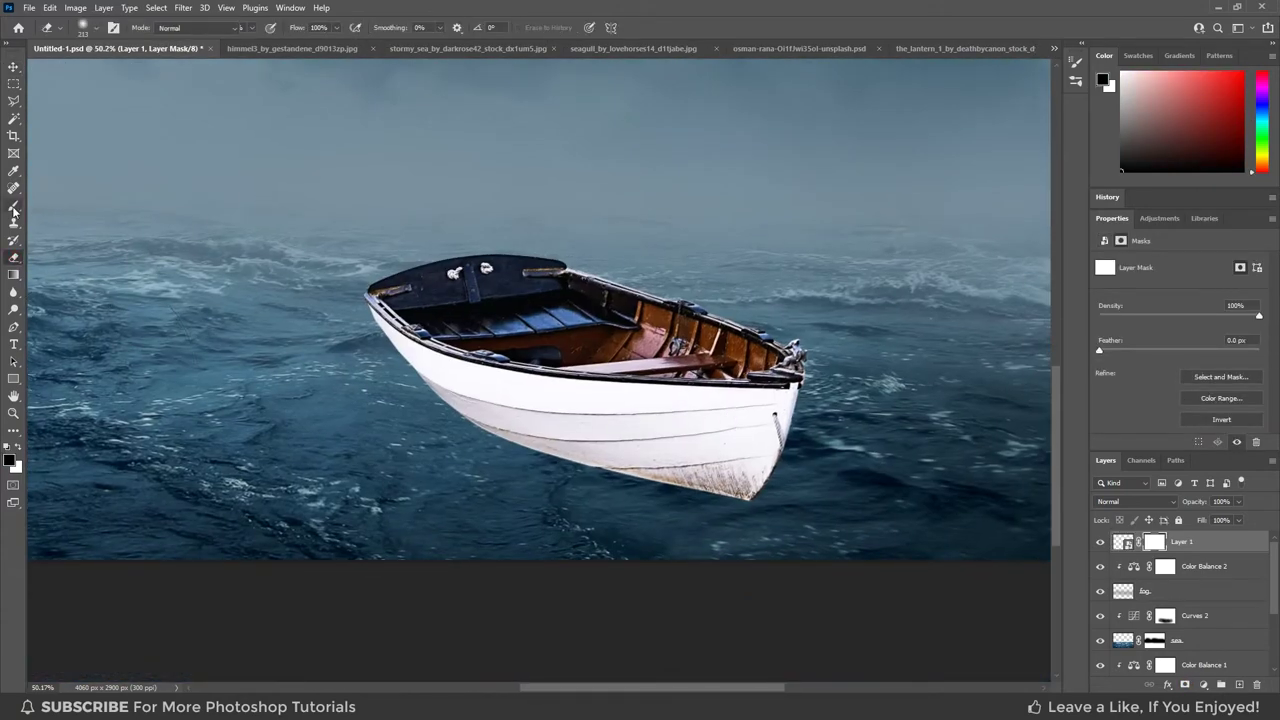
{"action": "scroll", "coordinate": [708, 508], "scroll_direction": "up", "scroll_amount": 1}
{"action": "scroll", "coordinate": [708, 508], "scroll_direction": "up", "scroll_amount": 1}
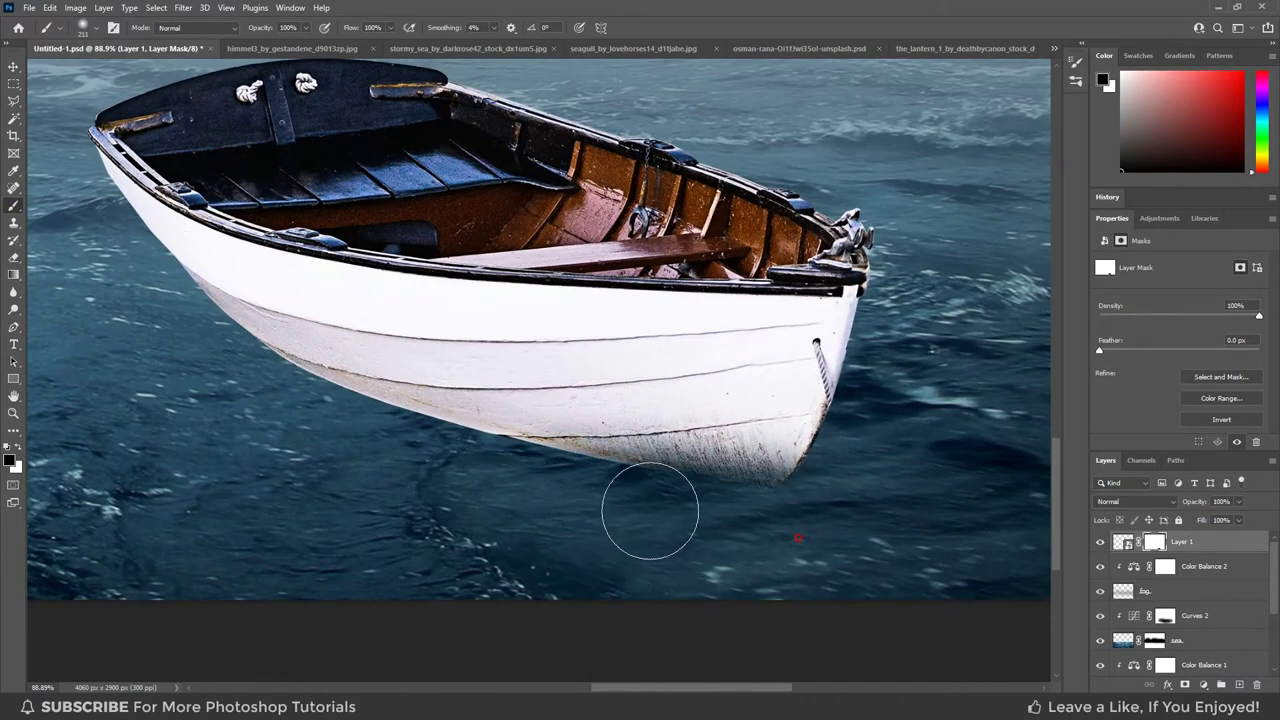
{"action": "key", "text": "bracketleft"}
{"action": "key", "text": "bracketleft"}
{"action": "key", "text": "bracketleft"}
{"action": "mouse_move", "coordinate": [657, 514]}
{"action": "left_mouse_down"}
{"action": "mouse_move", "coordinate": [394, 437]}
{"action": "mouse_move", "coordinate": [320, 429]}
{"action": "mouse_move", "coordinate": [548, 479]}
{"action": "mouse_move", "coordinate": [343, 429]}
{"action": "mouse_move", "coordinate": [517, 466]}
{"action": "mouse_move", "coordinate": [599, 505]}
{"action": "left_mouse_up"}
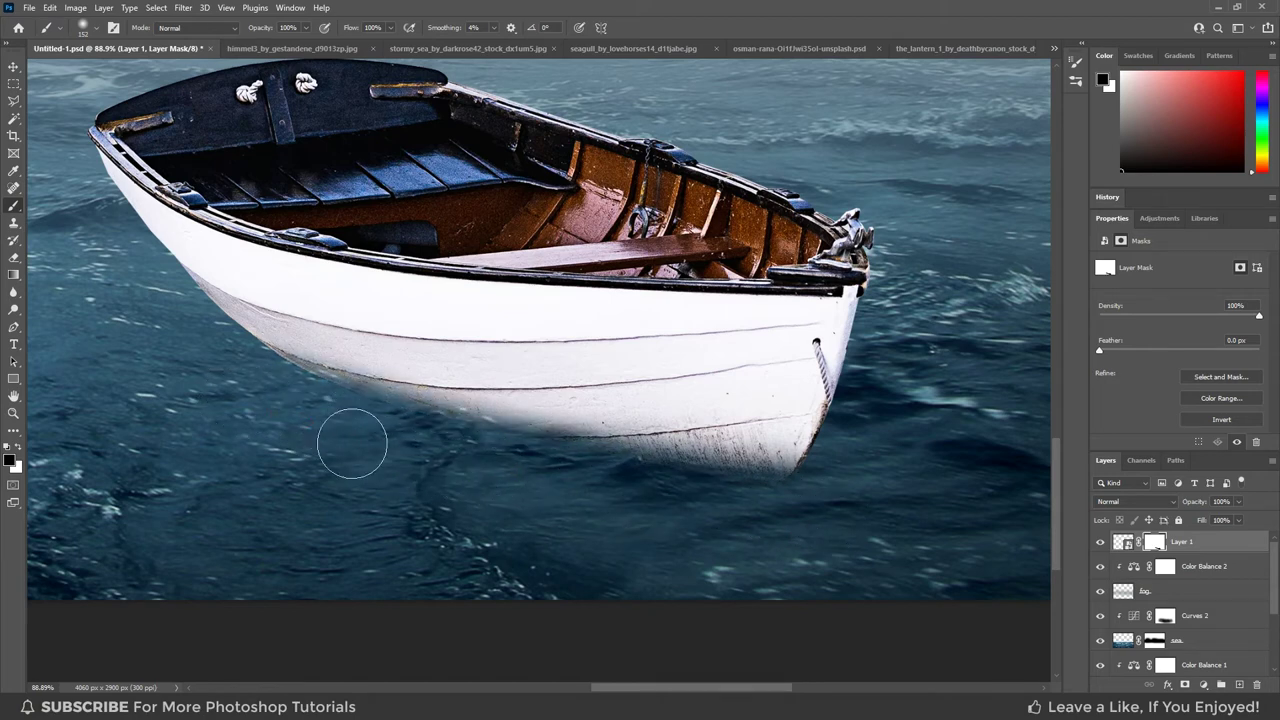
{"action": "scroll", "coordinate": [460, 400], "scroll_direction": "down", "scroll_amount": 3}
{"action": "scroll", "coordinate": [643, 393], "scroll_direction": "down", "scroll_amount": 1}
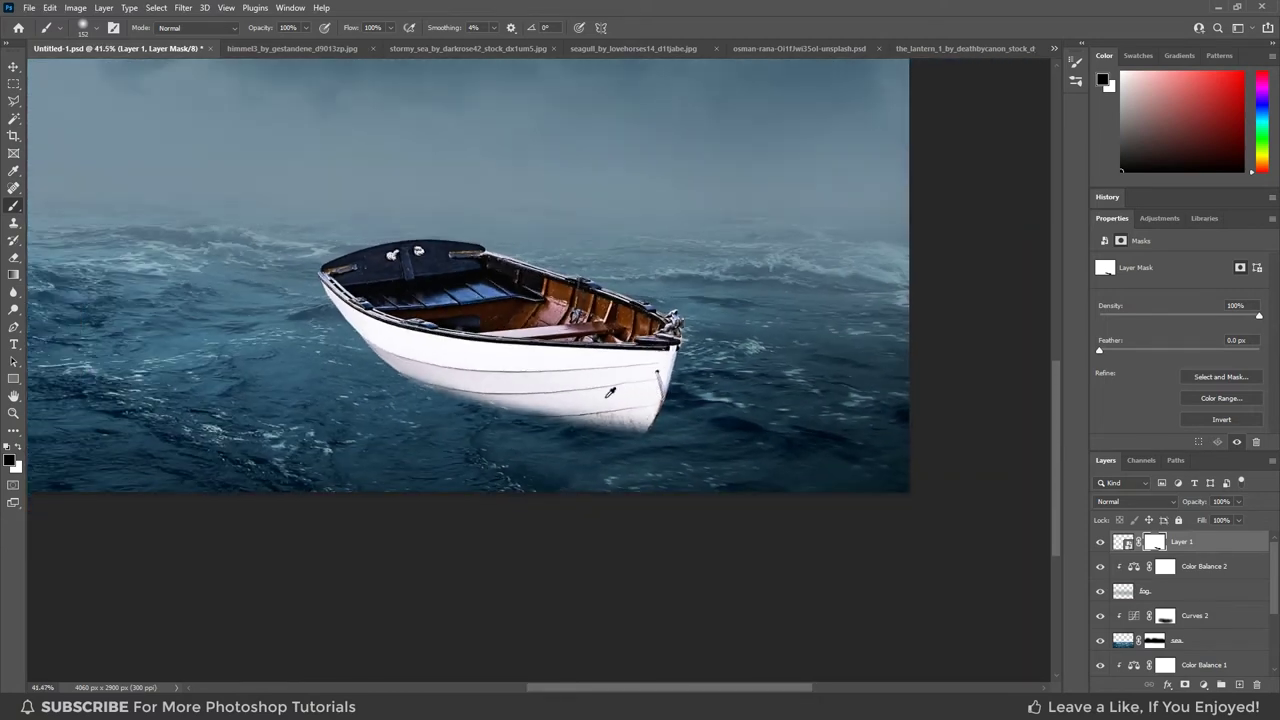
{"action": "left_click", "coordinate": [12, 68]}
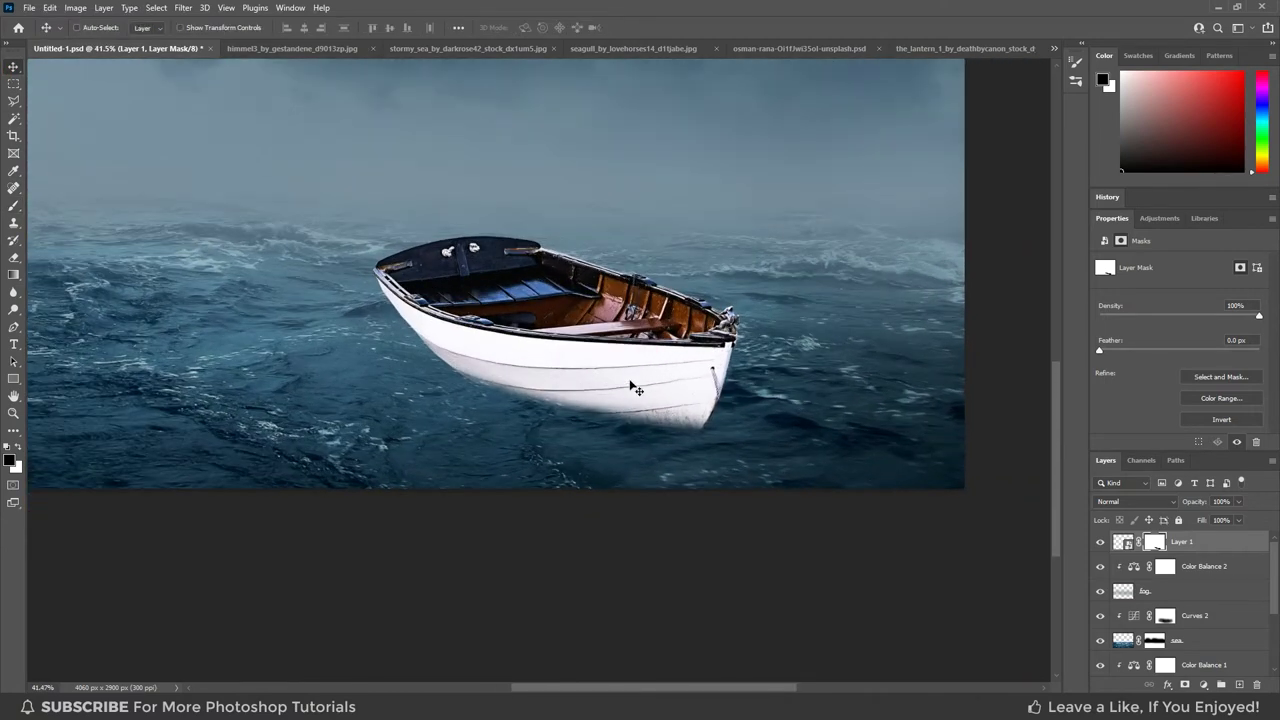
{"action": "left_click", "coordinate": [1203, 685]}
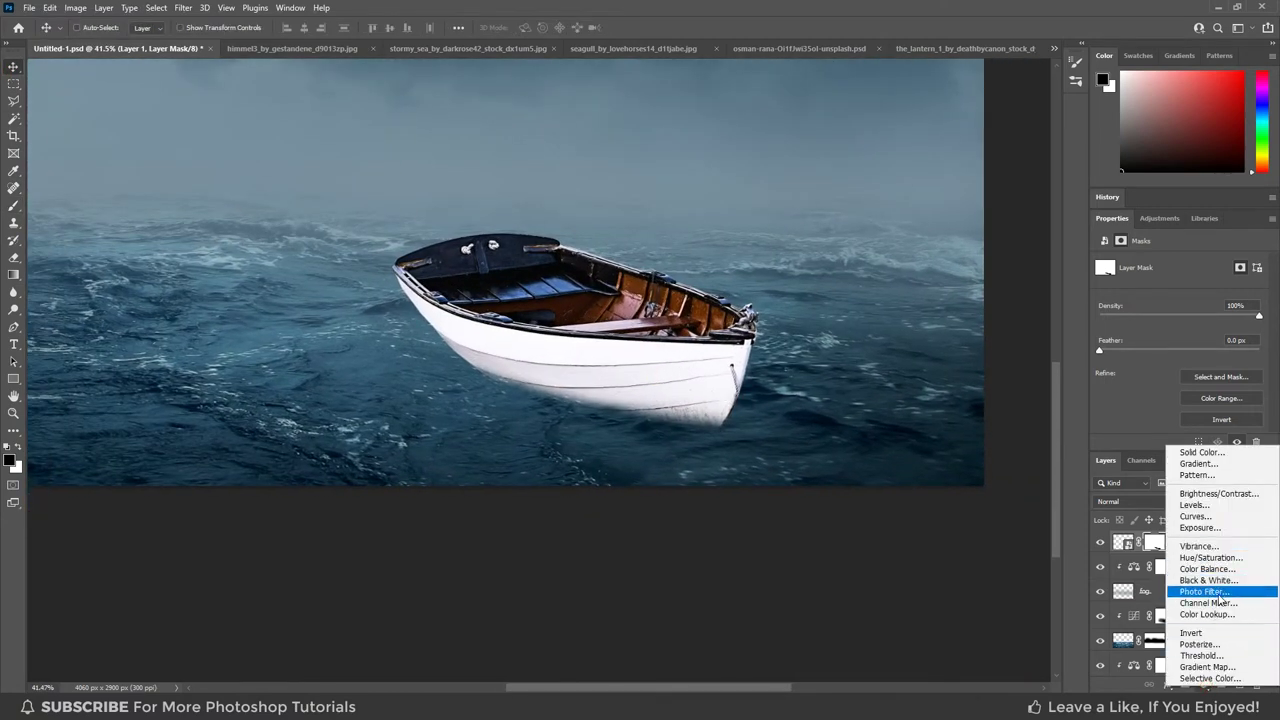
Add a Curves adjustment above the boat and bow the curve down to darken it.
{"action": "left_click", "coordinate": [1200, 545]}
{"action": "mouse_move", "coordinate": [1257, 297]}
{"action": "left_mouse_down"}
{"action": "mouse_move", "coordinate": [1181, 442]}
{"action": "mouse_move", "coordinate": [1255, 362]}
{"action": "left_mouse_up"}
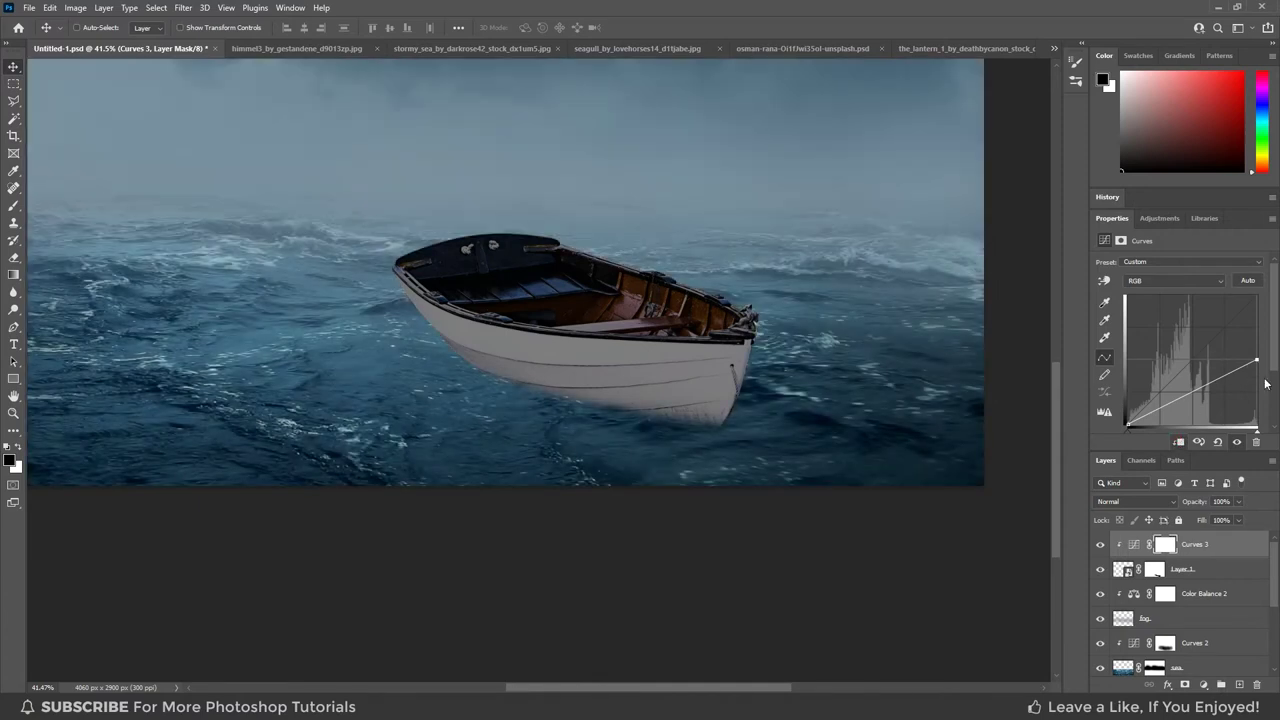
{"action": "left_click_drag", "start_coordinate": [1200, 388], "coordinate": [1200, 398]}
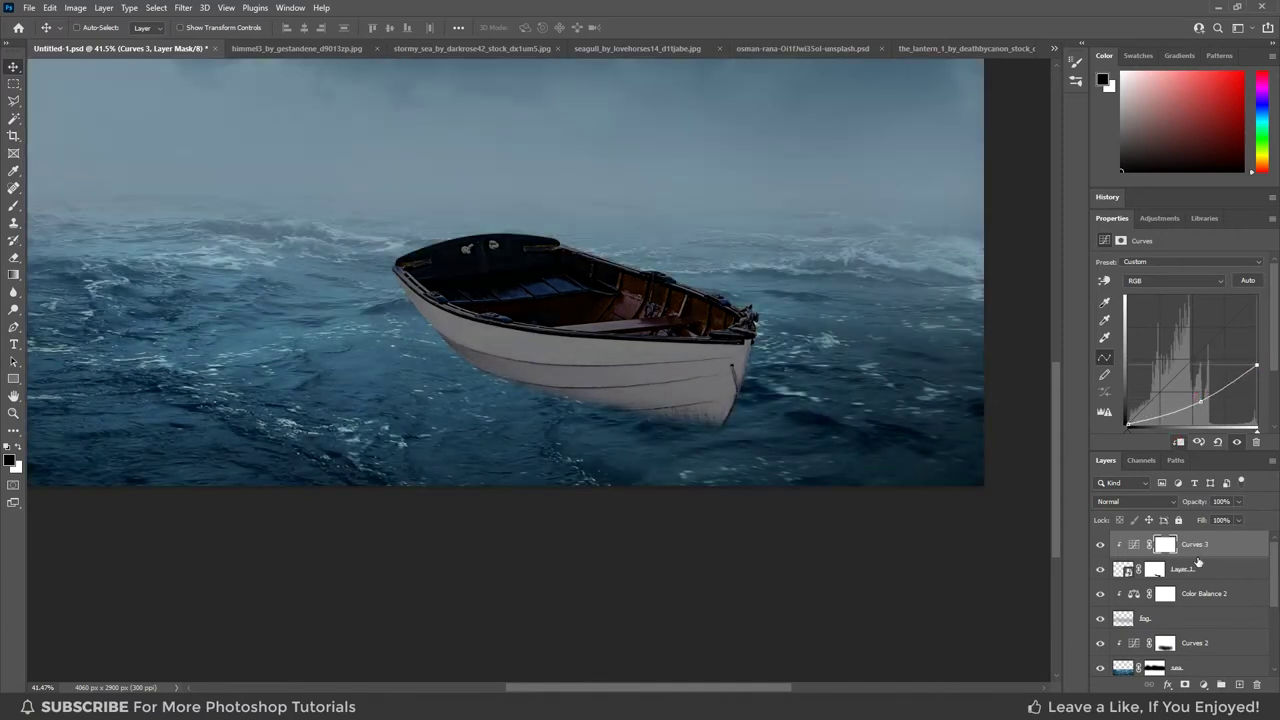
{"action": "scroll", "coordinate": [837, 371], "scroll_direction": "down", "scroll_amount": 1}
Paint the Curves 3 mask over the boat's interior to keep it brighter.
{"action": "left_click", "coordinate": [1133, 544]}
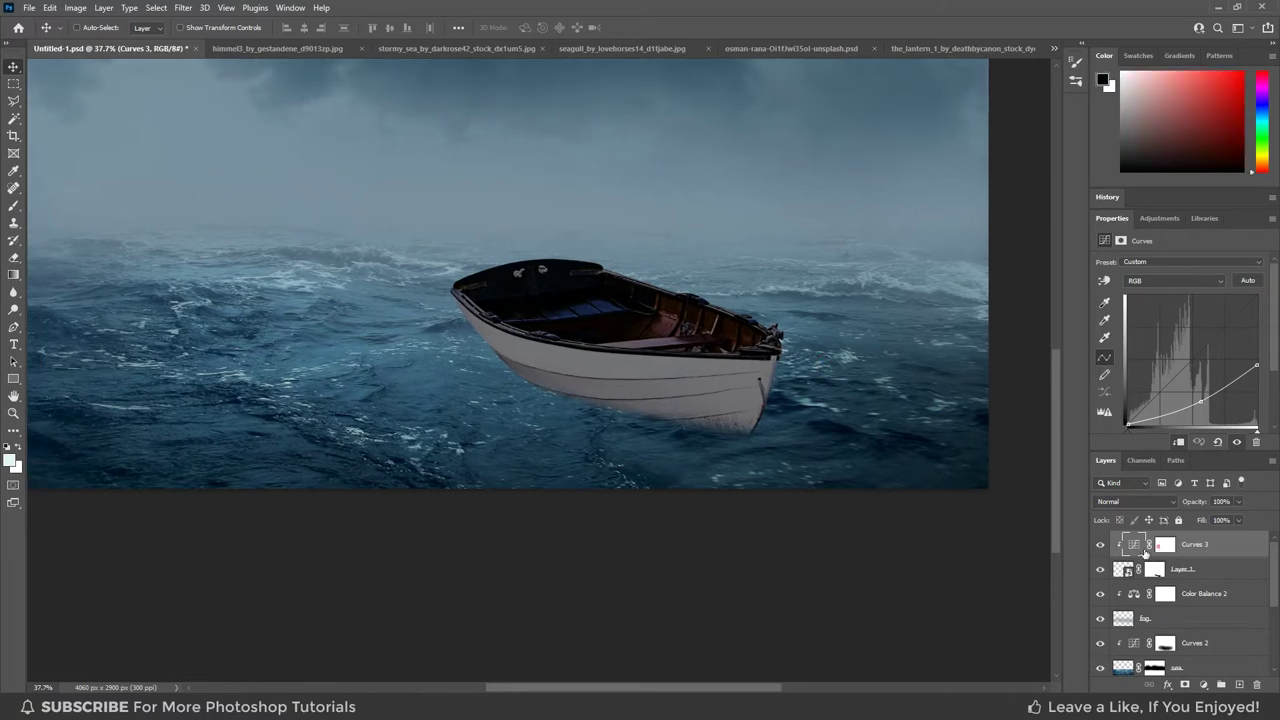
{"action": "key", "text": "b"}
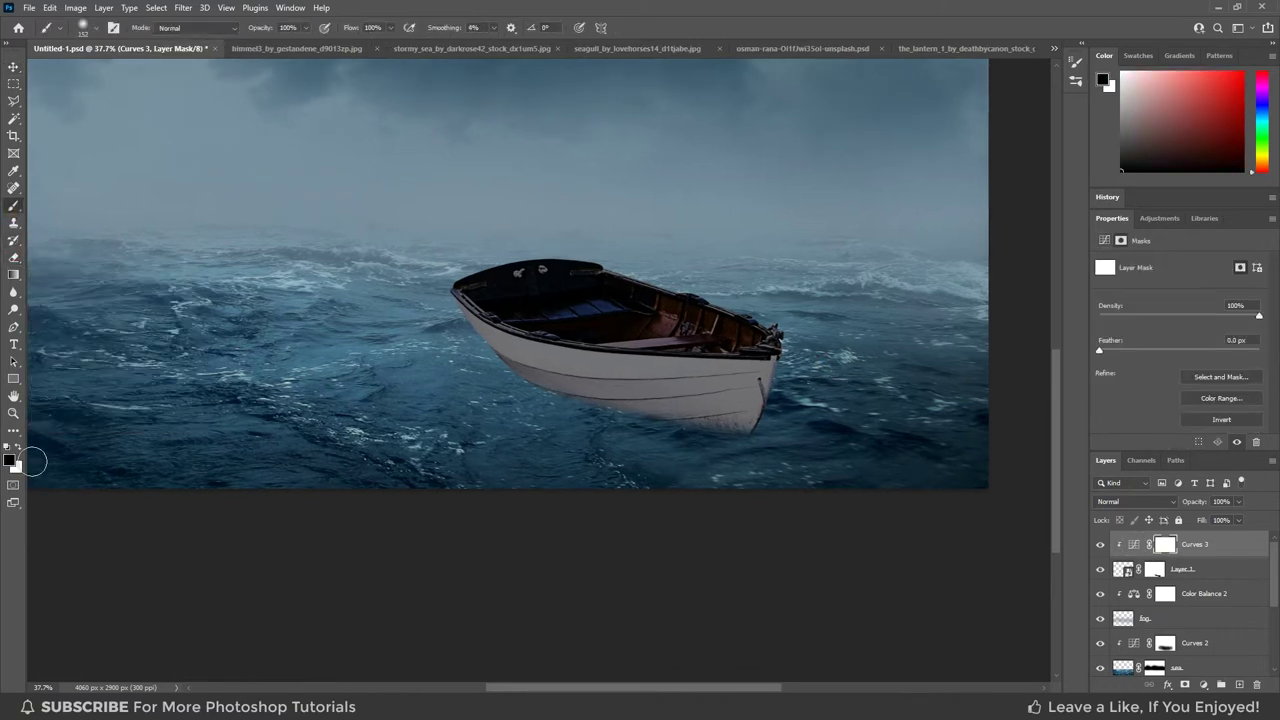
{"action": "left_click_drag", "start_coordinate": [523, 366], "coordinate": [560, 350]}
{"action": "scroll", "coordinate": [565, 337], "scroll_direction": "up", "scroll_amount": 2}
{"action": "mouse_move", "coordinate": [470, 300]}
{"action": "left_mouse_down"}
{"action": "mouse_move", "coordinate": [528, 277]}
{"action": "mouse_move", "coordinate": [650, 310]}
{"action": "mouse_move", "coordinate": [795, 320]}
{"action": "left_mouse_up"}
{"action": "scroll", "coordinate": [600, 220], "scroll_direction": "down", "scroll_amount": 1}
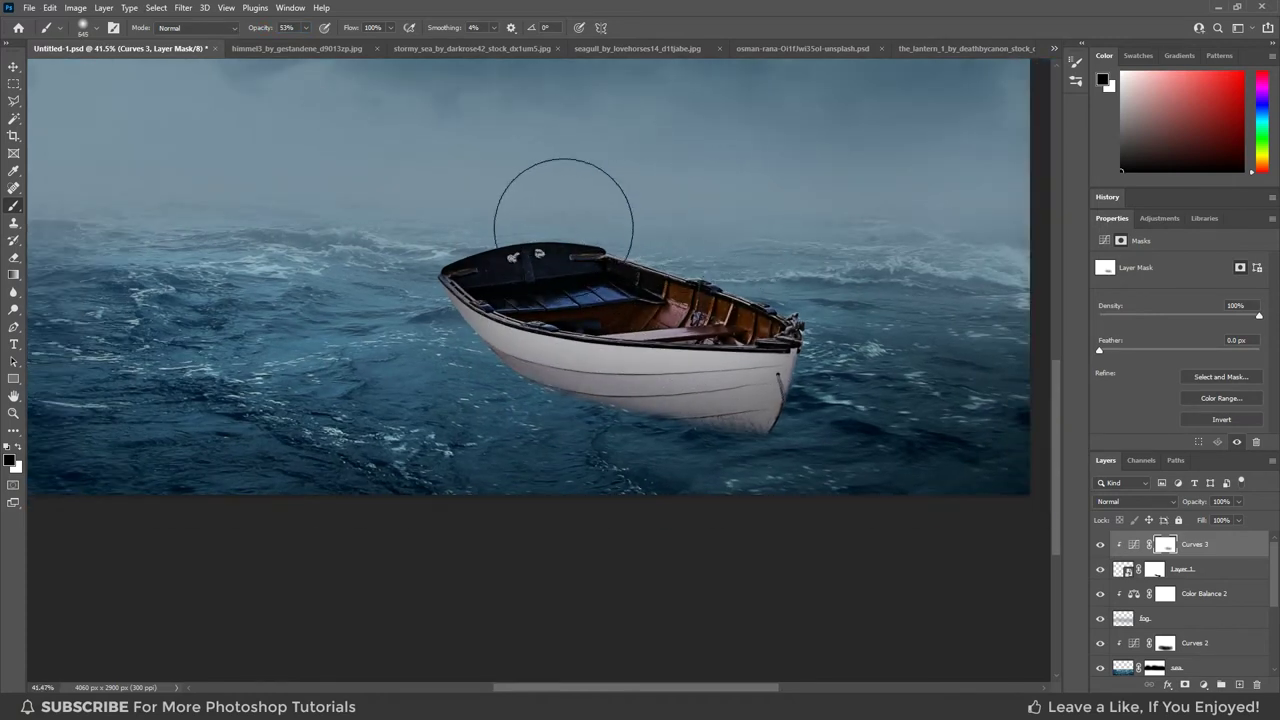
{"action": "key", "text": "bracketleft"}
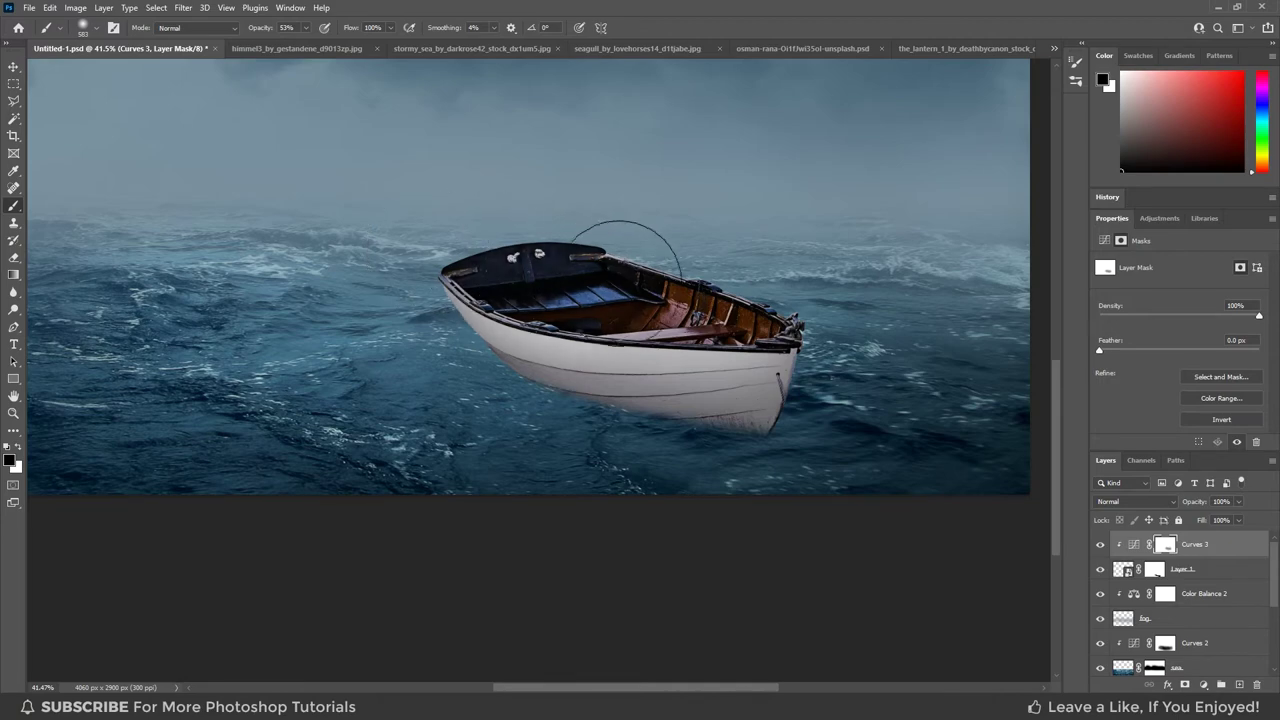
{"action": "scroll", "coordinate": [770, 200], "scroll_direction": "down", "scroll_amount": 1}
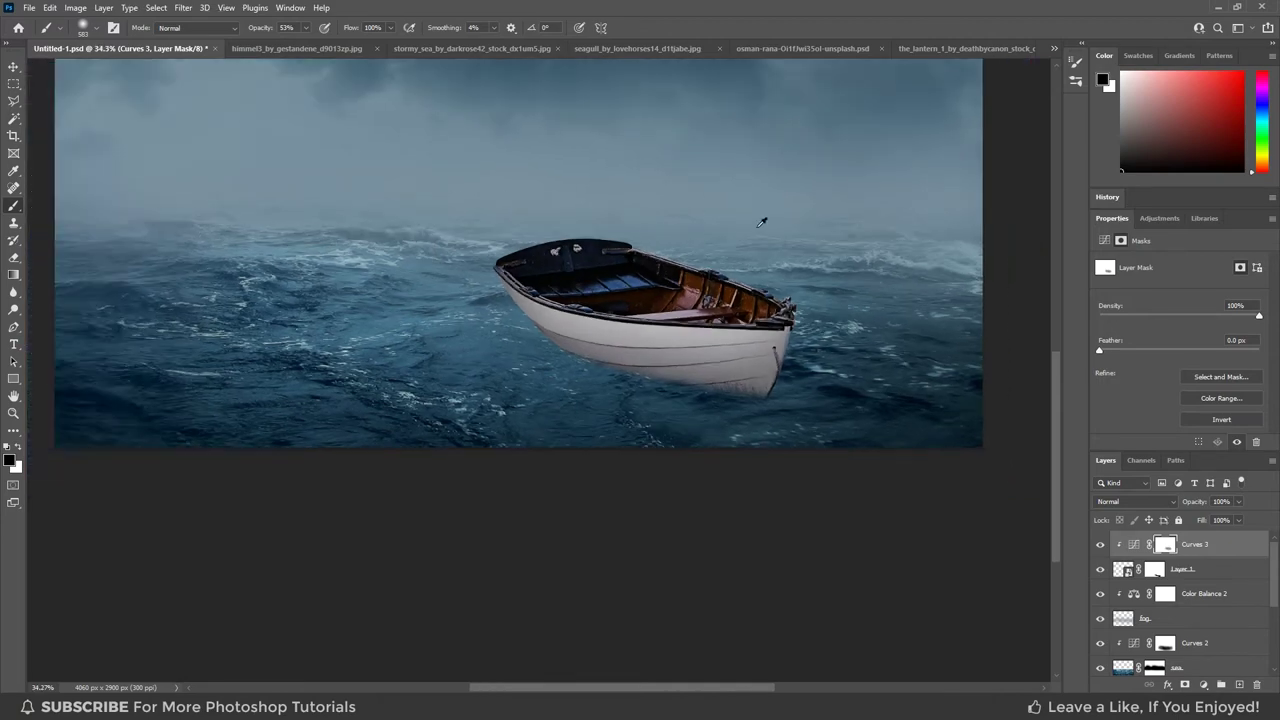
Add a Color Balance adjustment layer clipped to the boat.
{"action": "left_click", "coordinate": [1202, 686]}
{"action": "left_click", "coordinate": [1171, 591]}
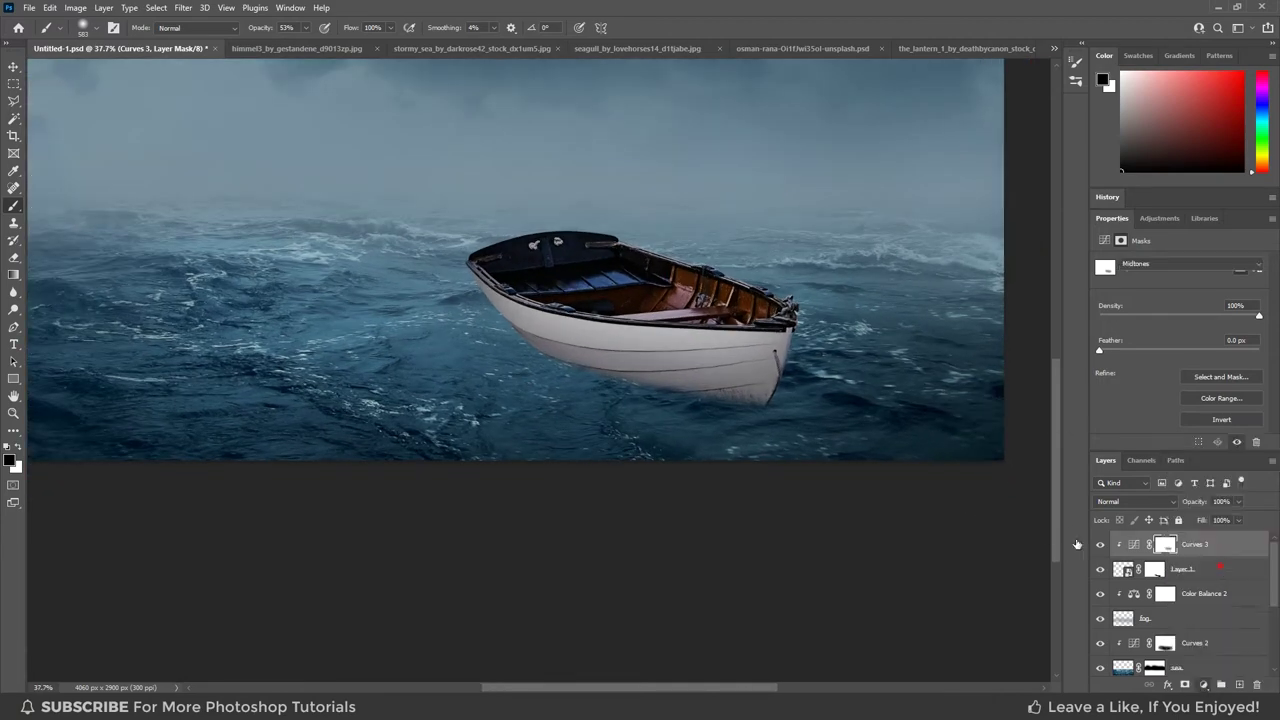
{"action": "key", "text": "ctrl+0"}
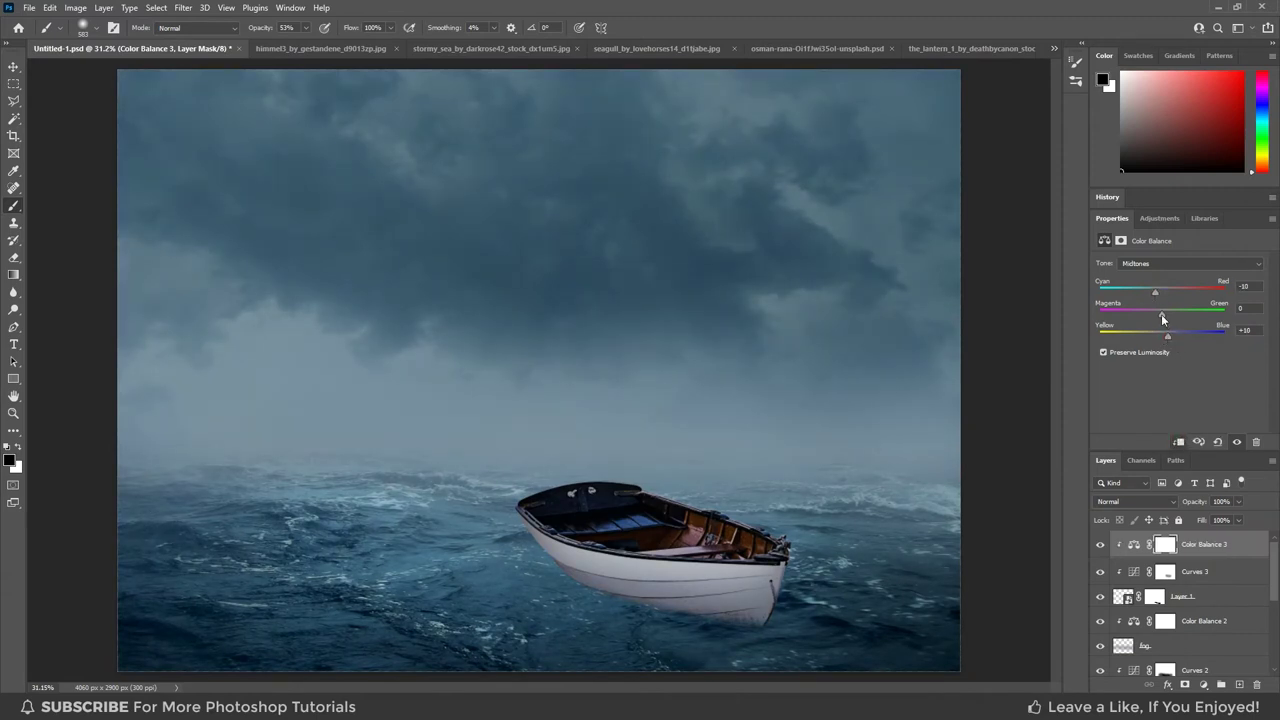
Switch to the Move tool, briefly pick the Brush, then return to Move.
{"action": "key", "text": "v"}
{"action": "scroll", "coordinate": [780, 370], "scroll_direction": "up", "scroll_amount": 1}
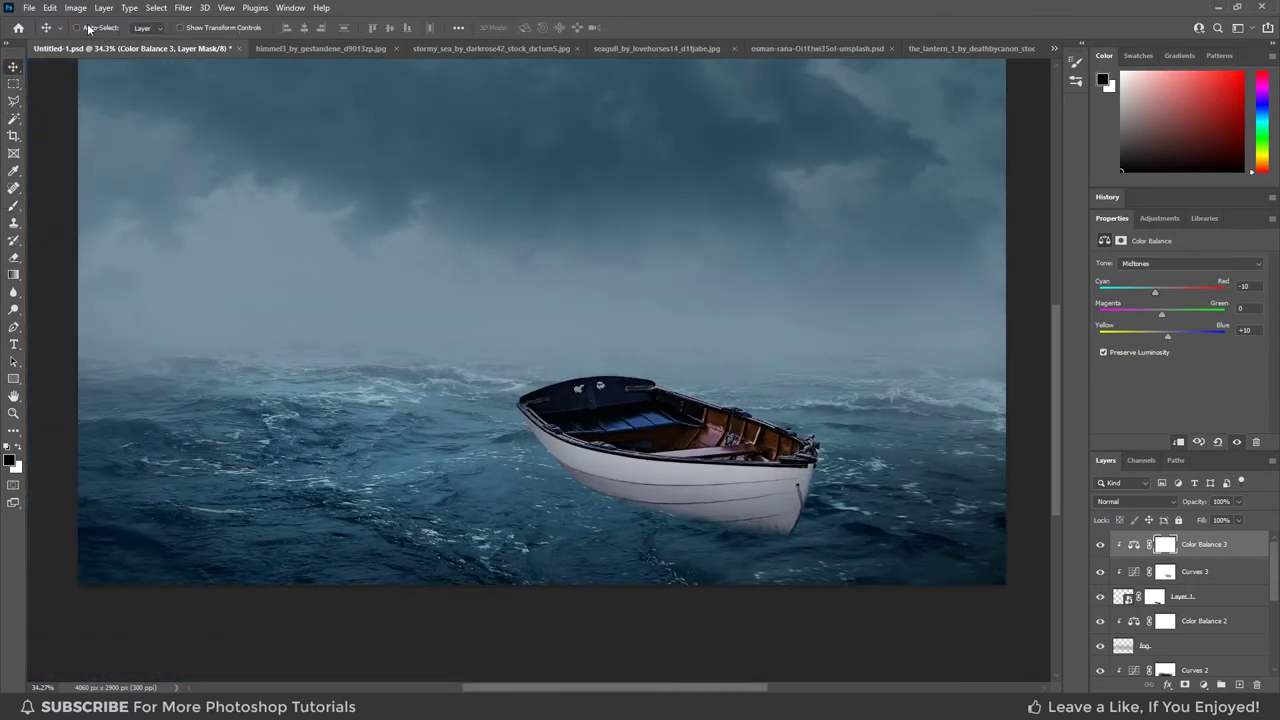
{"action": "left_click", "coordinate": [10, 210]}
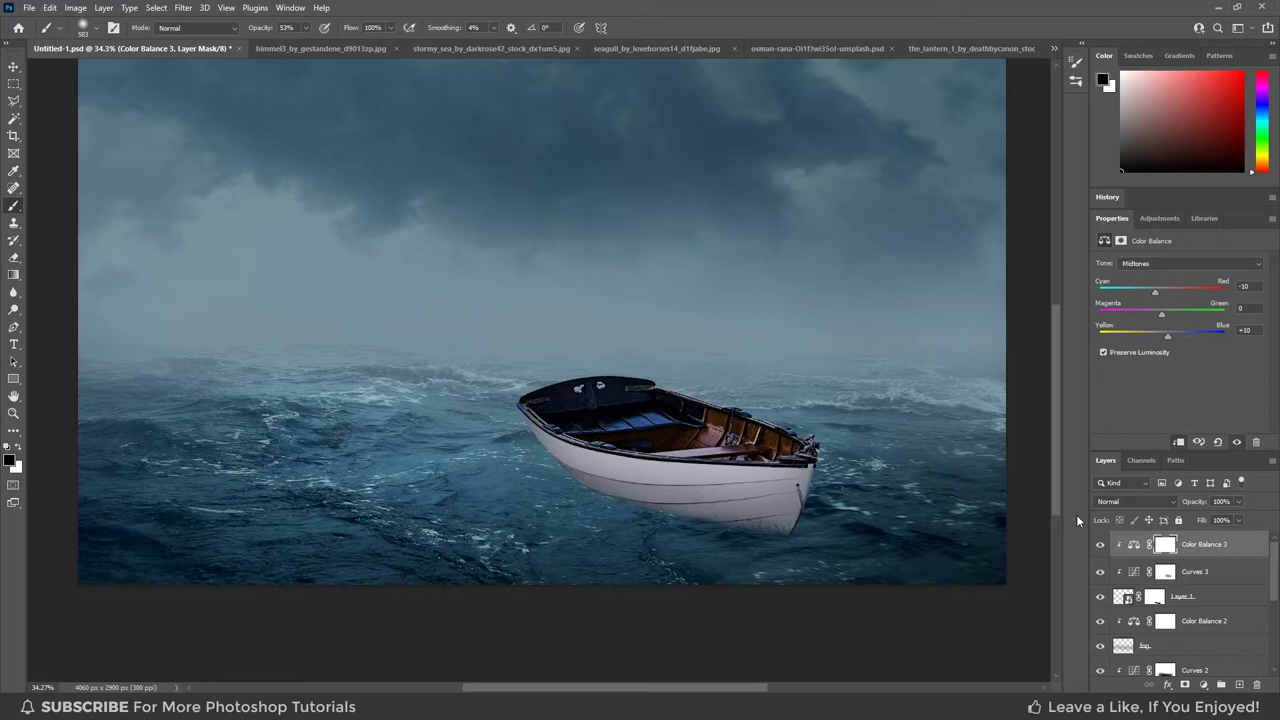
{"action": "left_click", "coordinate": [13, 66]}
Create a new empty layer named Splash.
{"action": "left_click", "coordinate": [1271, 461]}
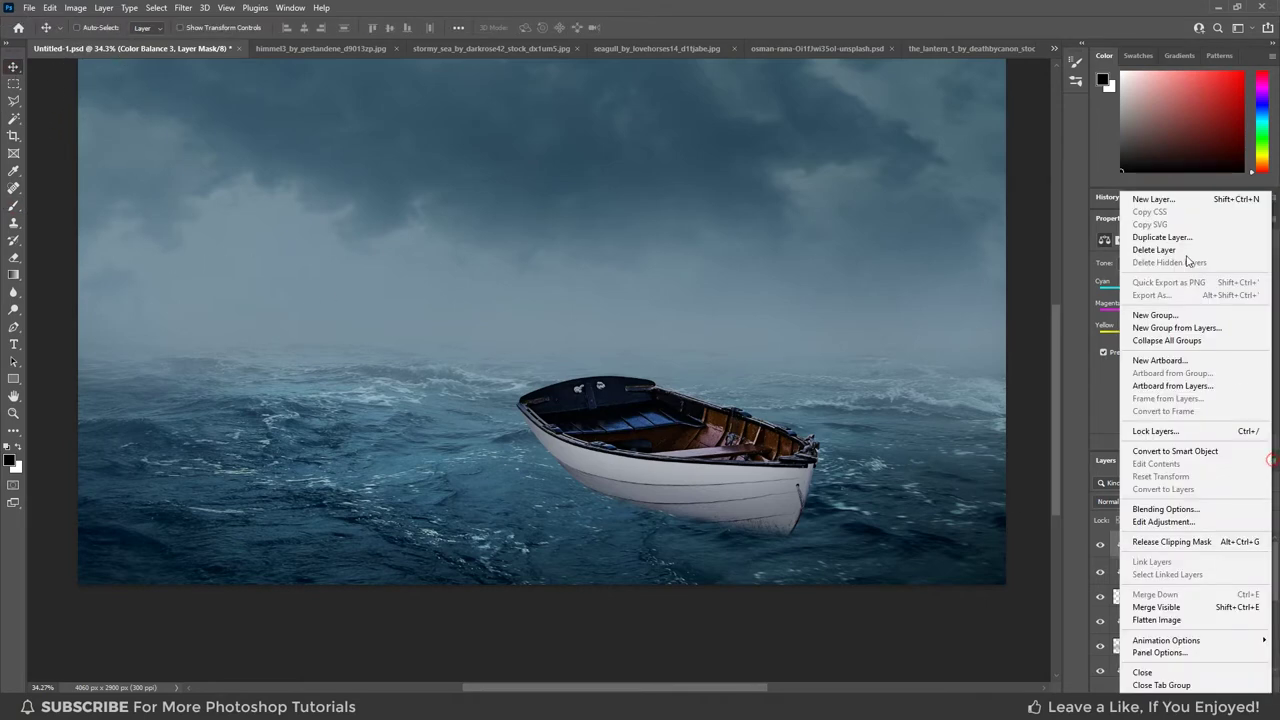
{"action": "left_click", "coordinate": [1160, 117]}
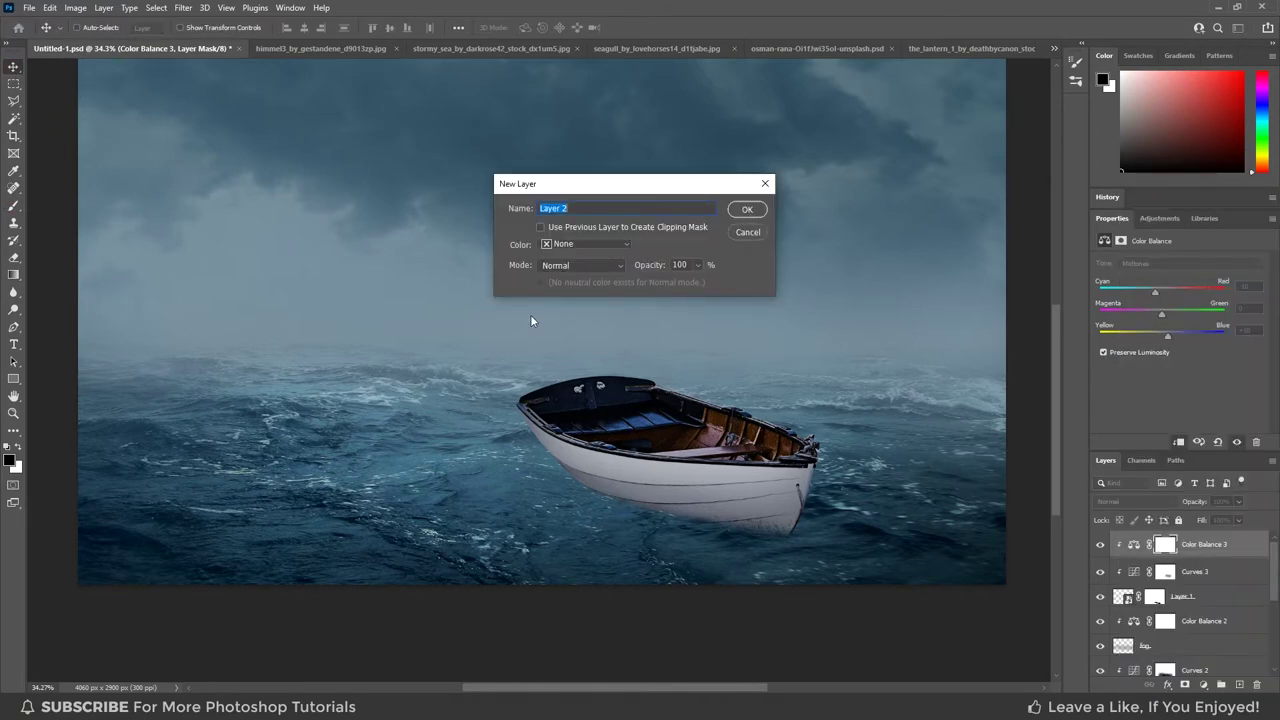
{"action": "type", "text": "sh"}
{"action": "key", "text": "Return"}
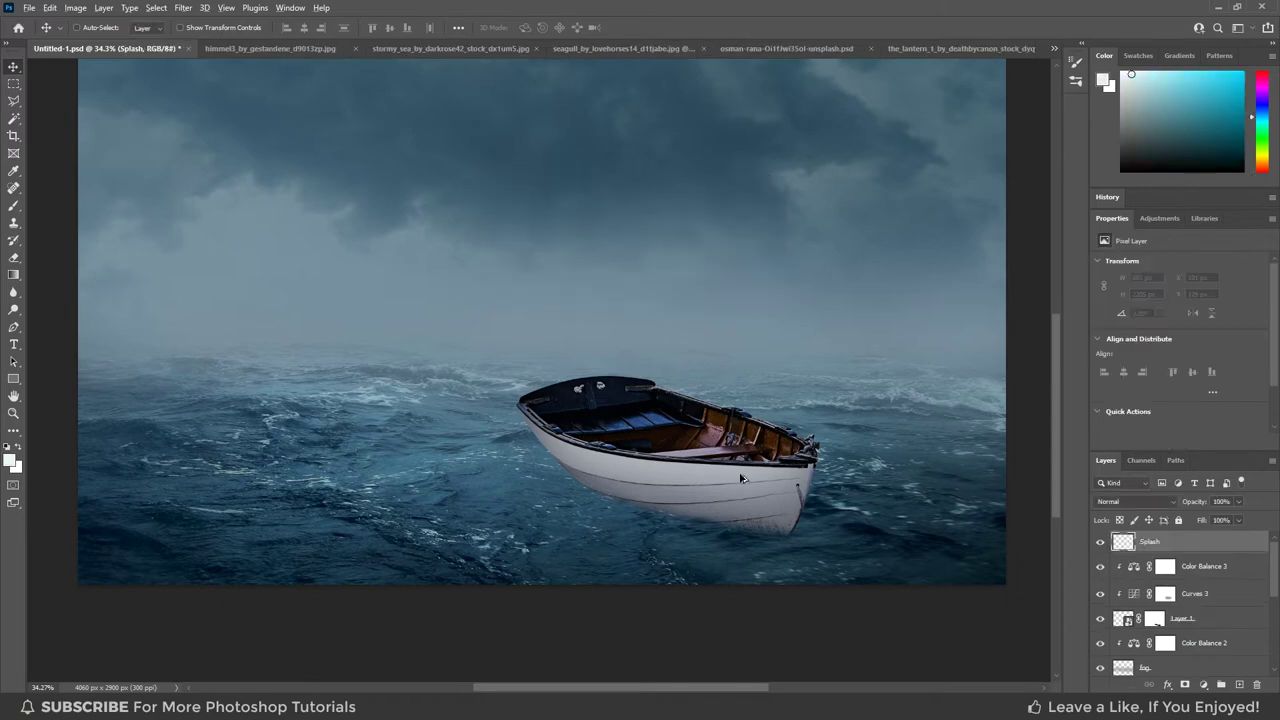
Choose the 1781 clear water brush from Water Splash2 and reduce it to about 445 px.
{"action": "scroll", "coordinate": [741, 478], "scroll_direction": "up", "scroll_amount": 2}
{"action": "left_click", "coordinate": [14, 205]}
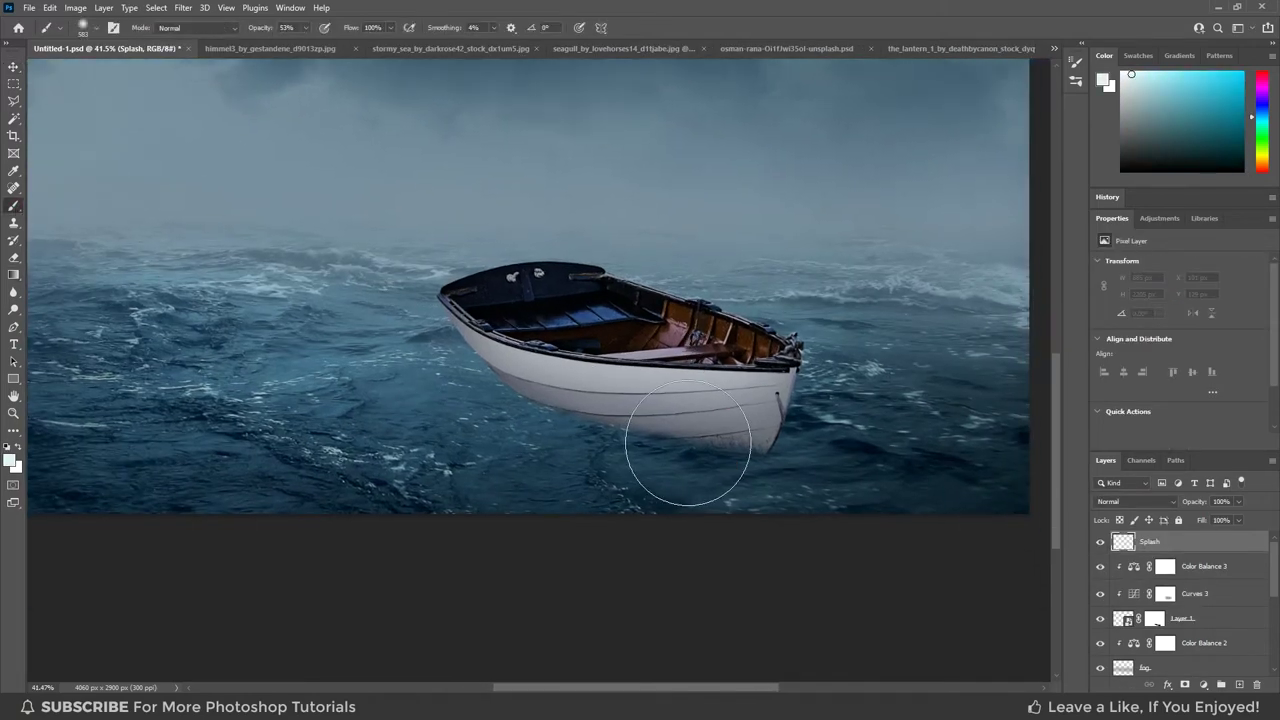
{"action": "left_click", "coordinate": [95, 28]}
{"action": "left_click", "coordinate": [25, 179]}
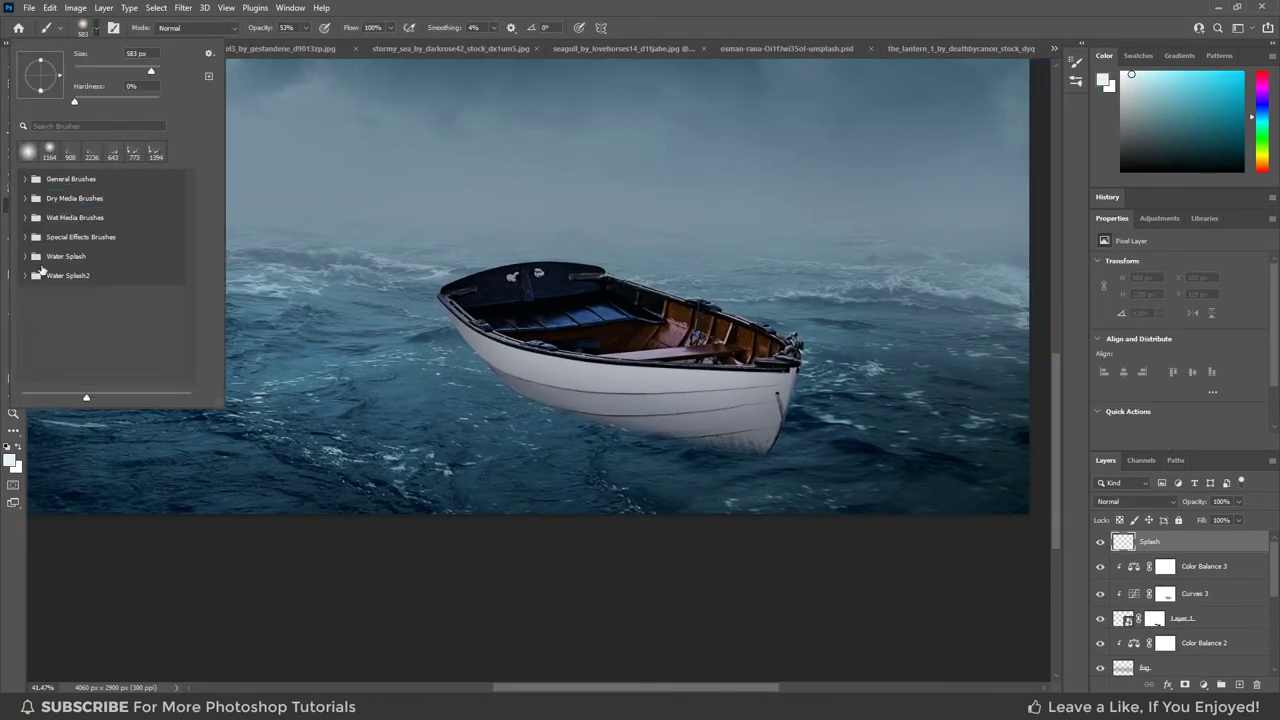
{"action": "left_click", "coordinate": [26, 275]}
{"action": "scroll", "coordinate": [135, 329], "scroll_direction": "down", "scroll_amount": 5}
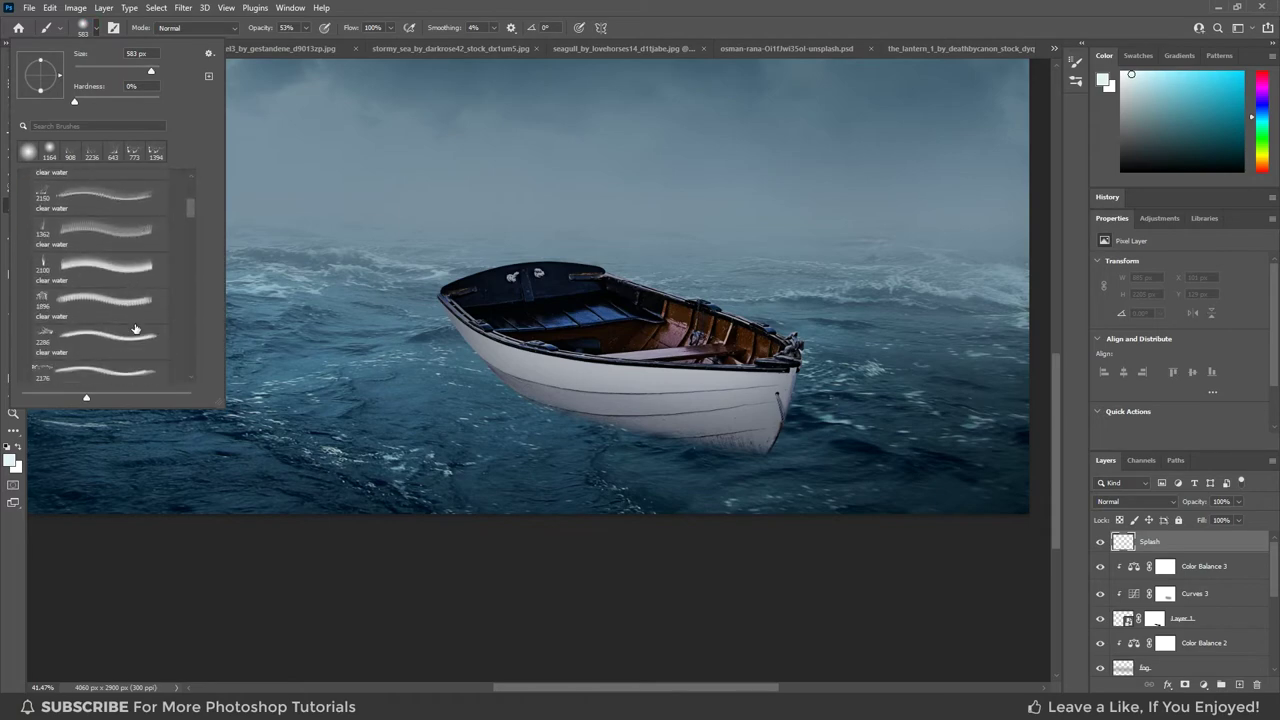
{"action": "scroll", "coordinate": [135, 329], "scroll_direction": "down", "scroll_amount": 2}
{"action": "scroll", "coordinate": [135, 329], "scroll_direction": "down", "scroll_amount": 2}
{"action": "scroll", "coordinate": [135, 329], "scroll_direction": "down", "scroll_amount": 1}
{"action": "left_click", "coordinate": [42, 300]}
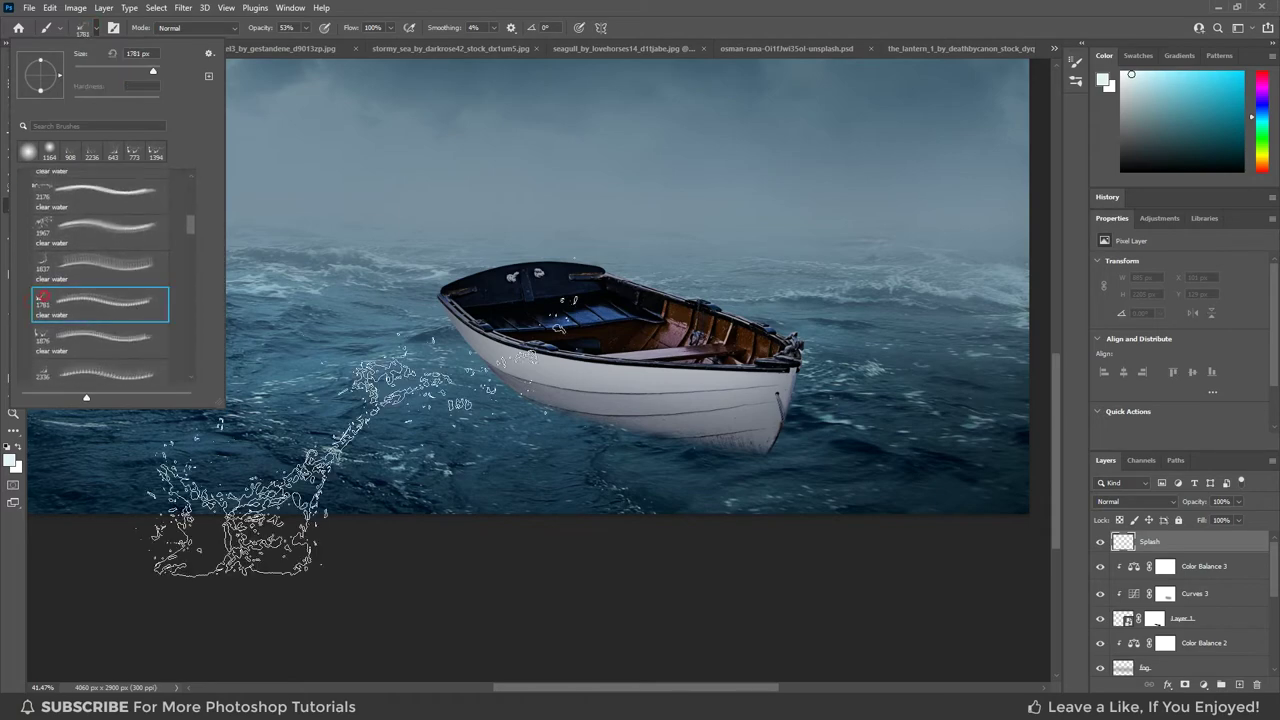
{"action": "key", "text": "Return"}
{"action": "left_click_drag", "start_coordinate": [730, 387], "coordinate": [778, 440]}
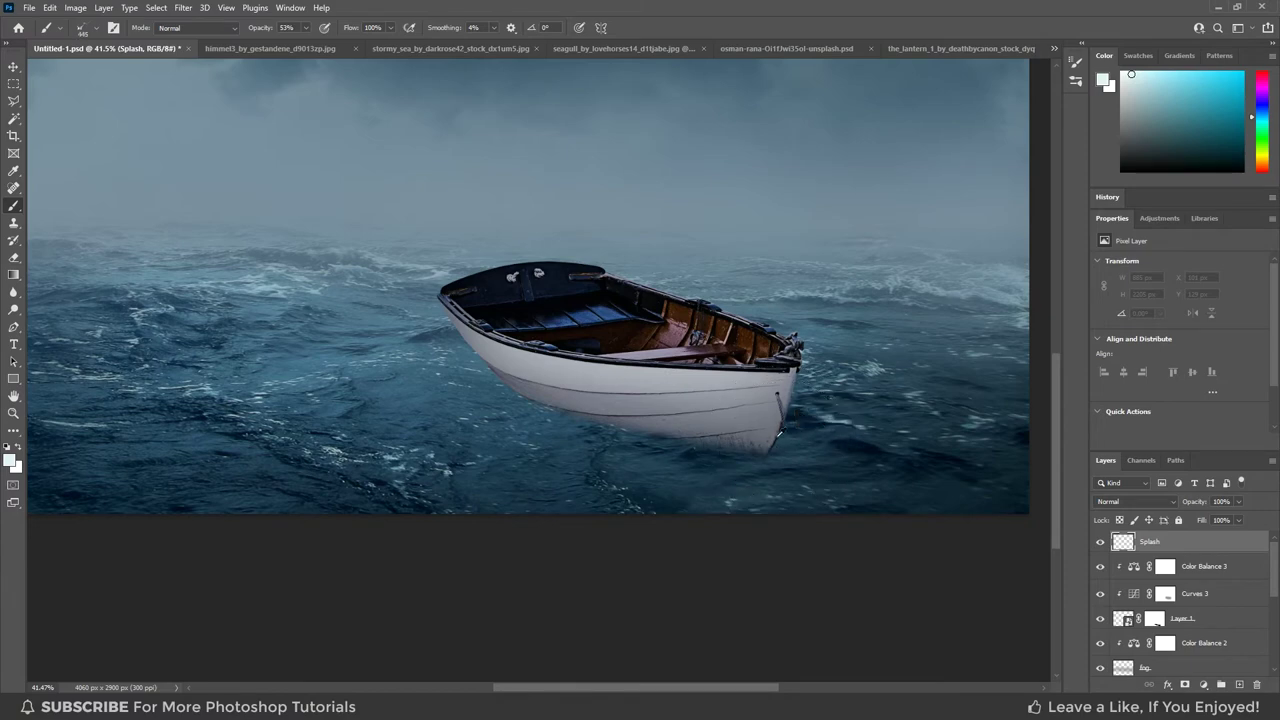
Sample a pale blue foreground colour for the splash.
{"action": "scroll", "coordinate": [778, 437], "scroll_direction": "up", "scroll_amount": 1}
{"action": "left_click", "coordinate": [12, 460]}
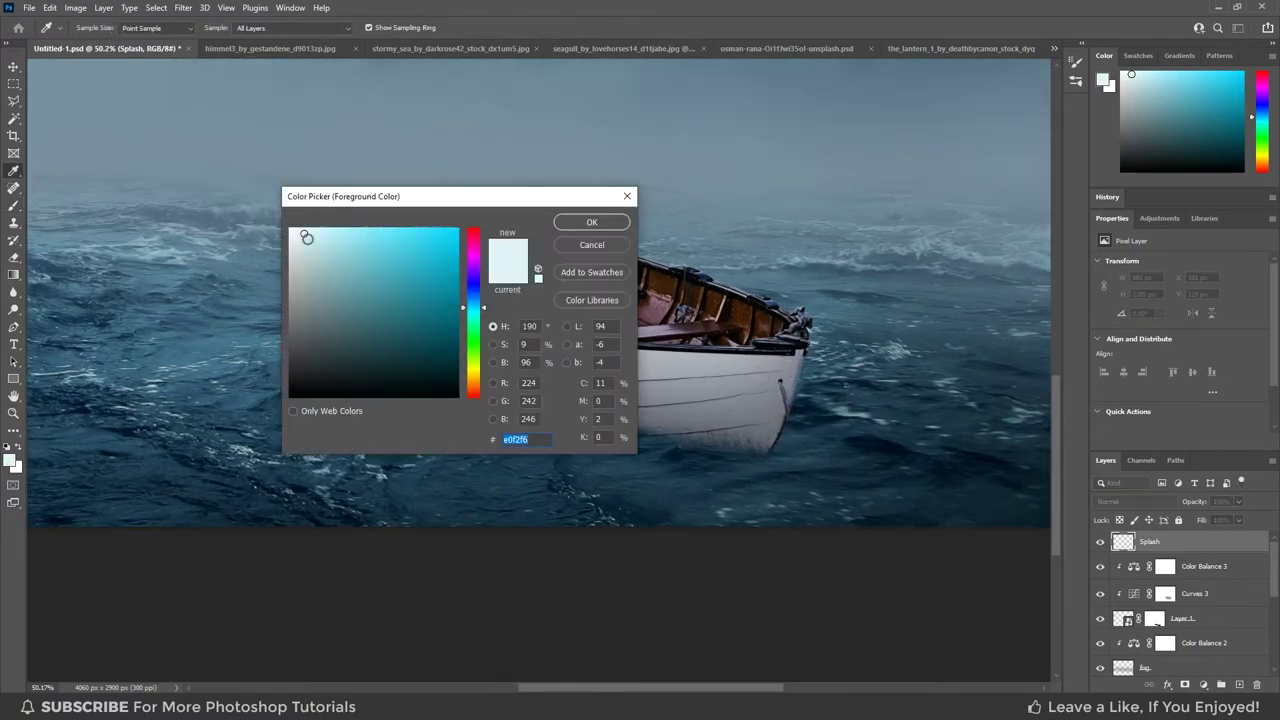
{"action": "left_click", "coordinate": [591, 222]}
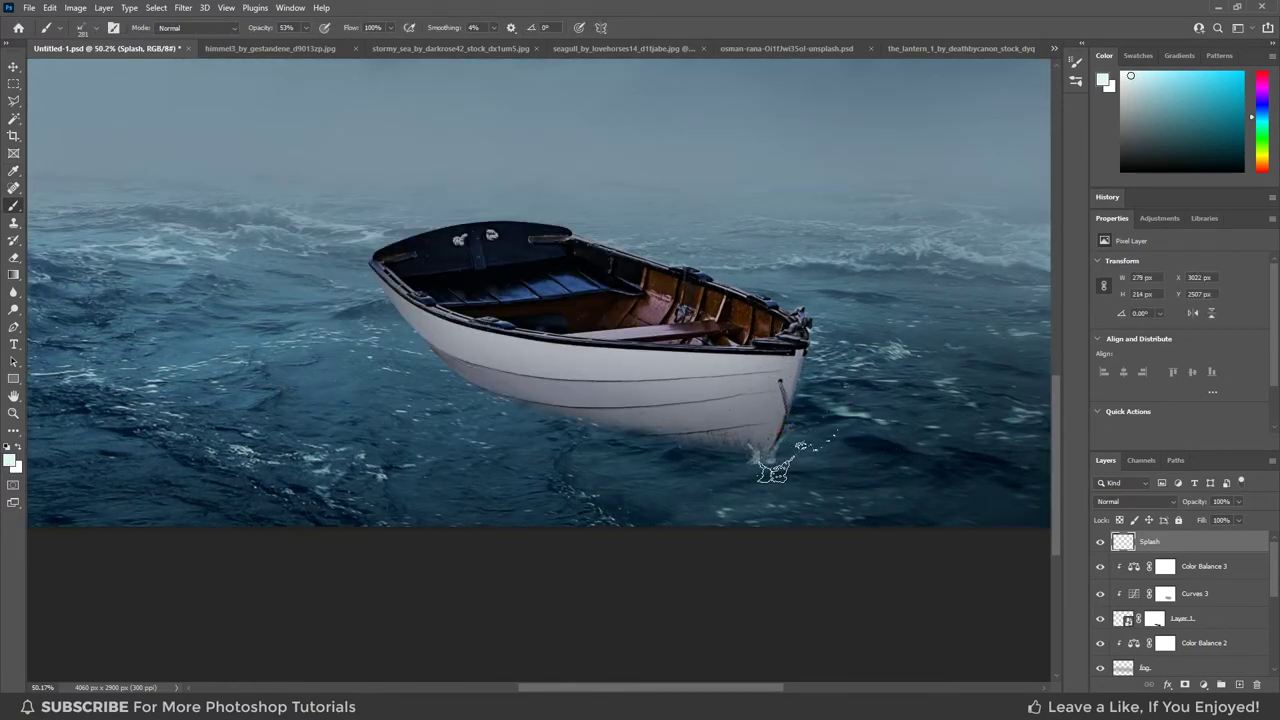
{"action": "scroll", "coordinate": [775, 470], "scroll_direction": "down", "scroll_amount": 1}
{"action": "scroll", "coordinate": [775, 470], "scroll_direction": "down", "scroll_amount": 1}
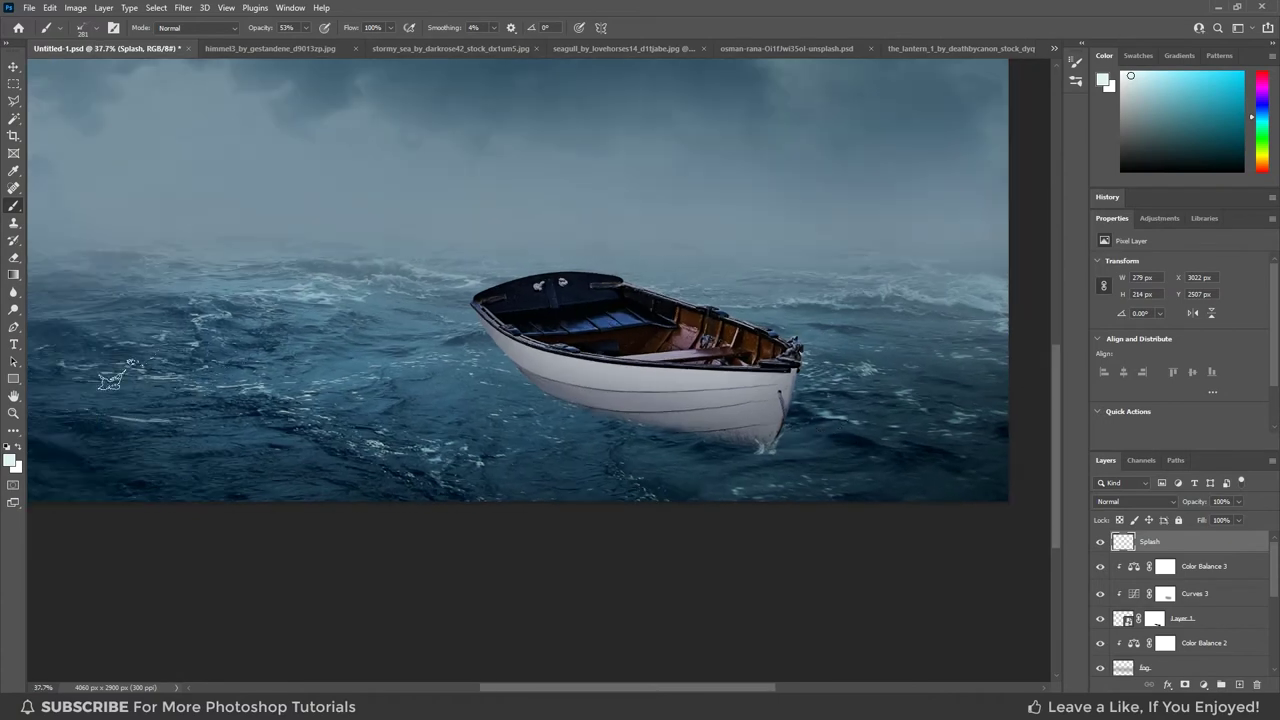
Pick a smaller clear water brush and stamp a pale splash under the boat's stern.
{"action": "left_click", "coordinate": [95, 28]}
{"action": "scroll", "coordinate": [113, 331], "scroll_direction": "down", "scroll_amount": 1}
{"action": "scroll", "coordinate": [113, 331], "scroll_direction": "down", "scroll_amount": 1}
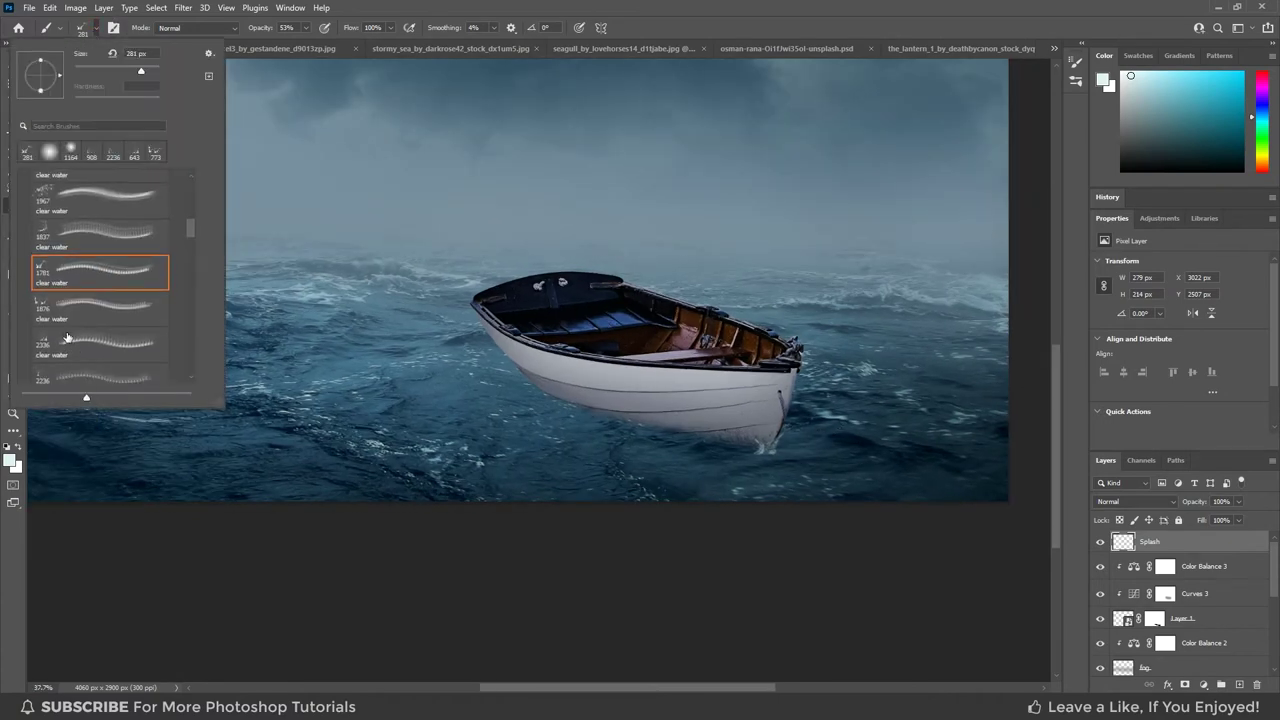
{"action": "scroll", "coordinate": [113, 331], "scroll_direction": "down", "scroll_amount": 2}
{"action": "scroll", "coordinate": [113, 331], "scroll_direction": "down", "scroll_amount": 2}
{"action": "left_click", "coordinate": [100, 326]}
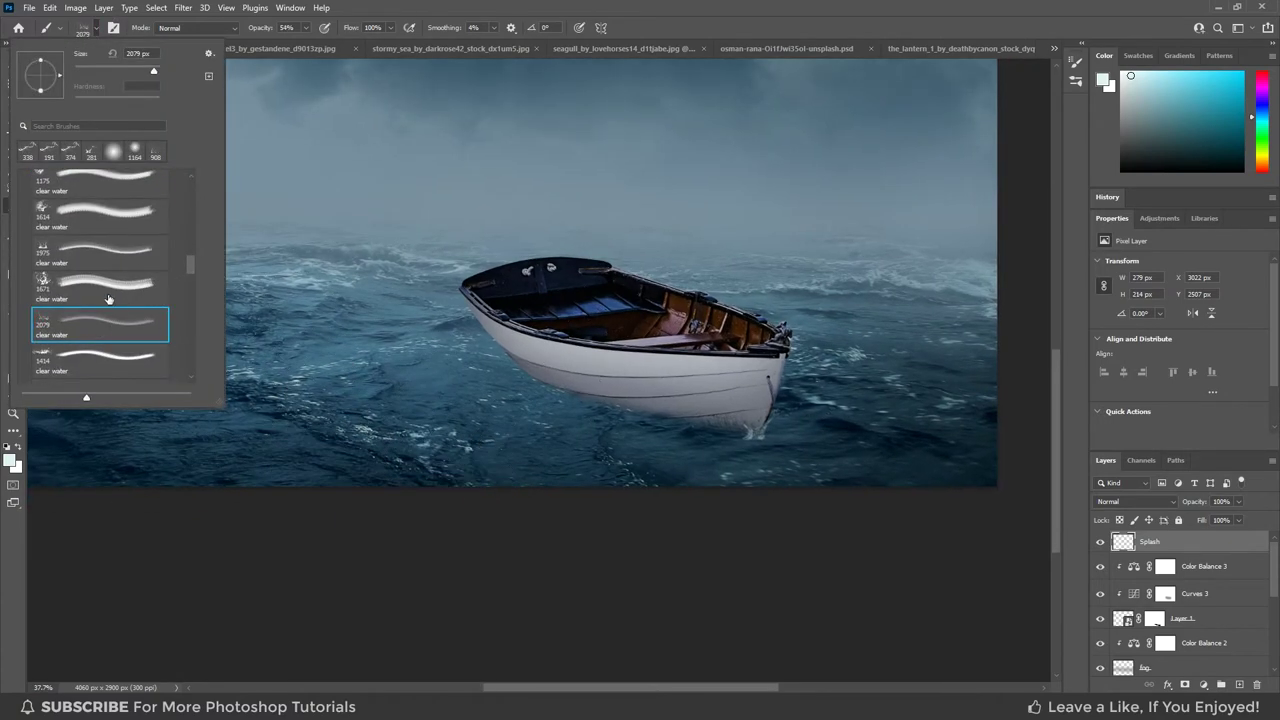
{"action": "scroll", "coordinate": [60, 318], "scroll_direction": "down", "scroll_amount": 1}
{"action": "left_click", "coordinate": [43, 313]}
{"action": "key", "text": "Return"}
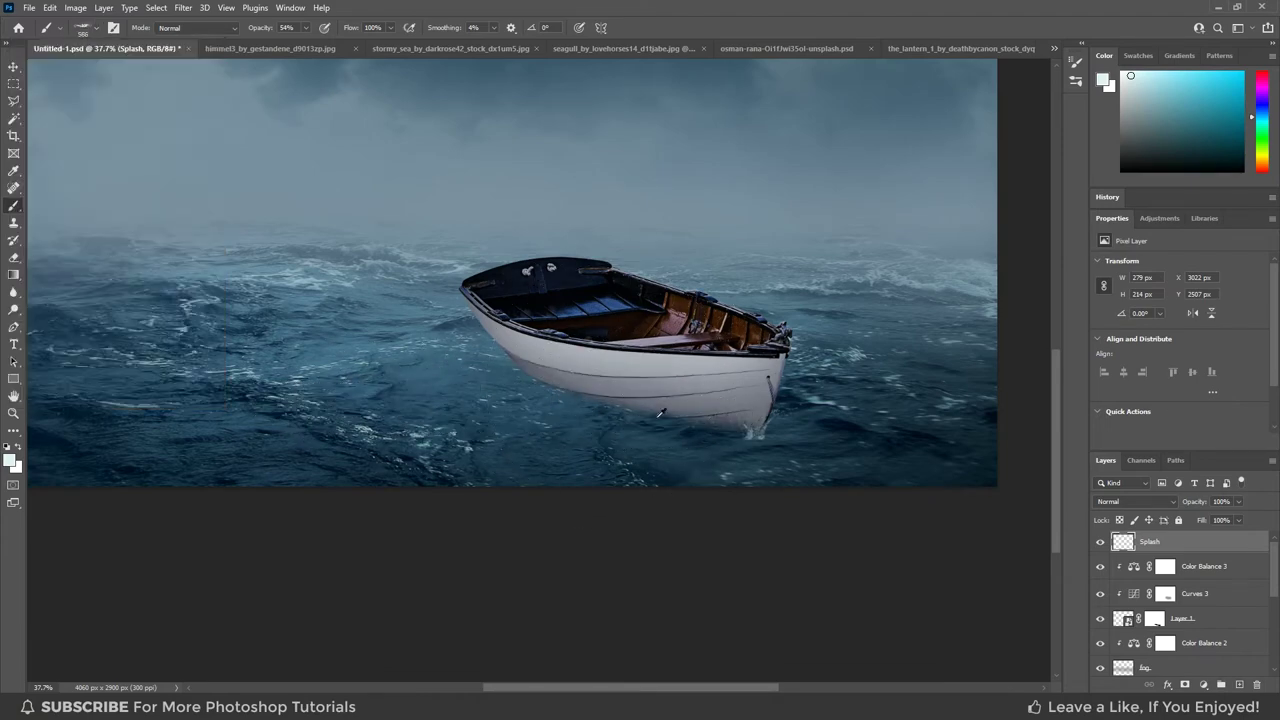
{"action": "left_click", "coordinate": [655, 425]}
{"action": "scroll", "coordinate": [663, 420], "scroll_direction": "down", "scroll_amount": 2}
{"action": "scroll", "coordinate": [663, 420], "scroll_direction": "up", "scroll_amount": 3}
{"action": "scroll", "coordinate": [700, 450], "scroll_direction": "up", "scroll_amount": 2}
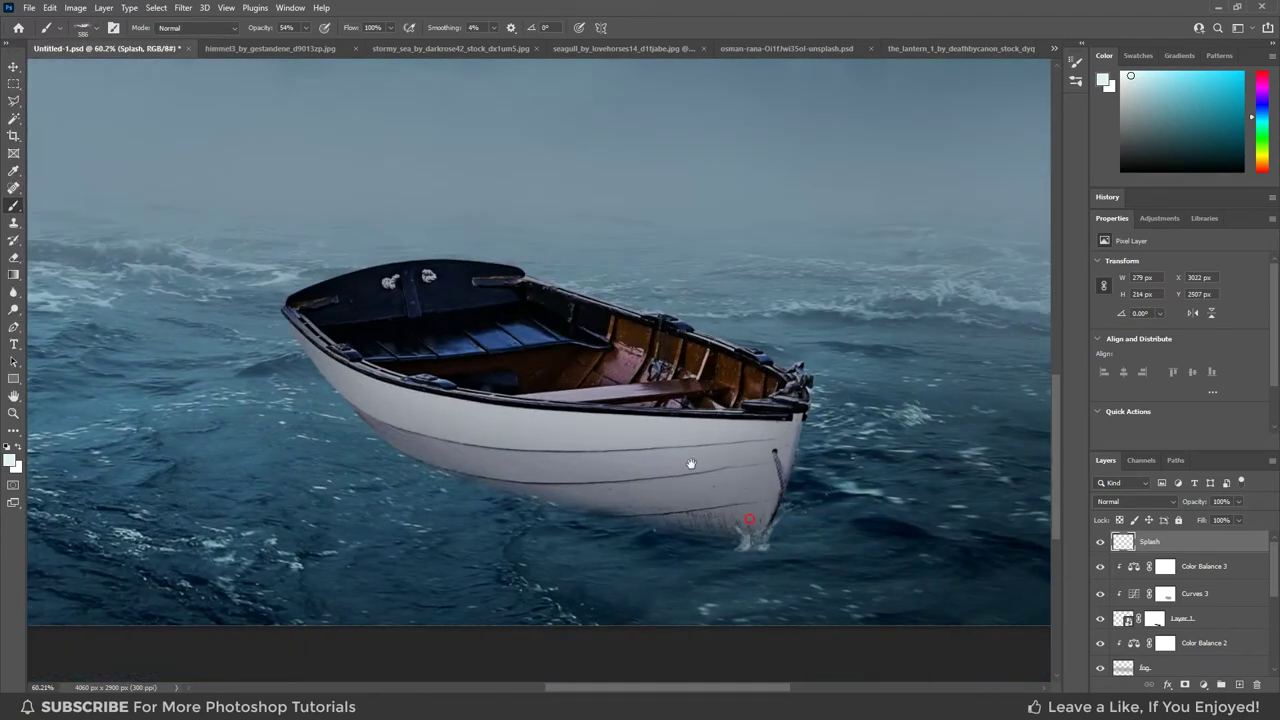
Rotate the brush tip to 172° and stamp another splash under the stern.
{"action": "left_click", "coordinate": [113, 27]}
{"action": "left_click_drag", "start_coordinate": [1031, 205], "coordinate": [1018, 220]}
{"action": "left_click_drag", "start_coordinate": [650, 515], "coordinate": [800, 590]}
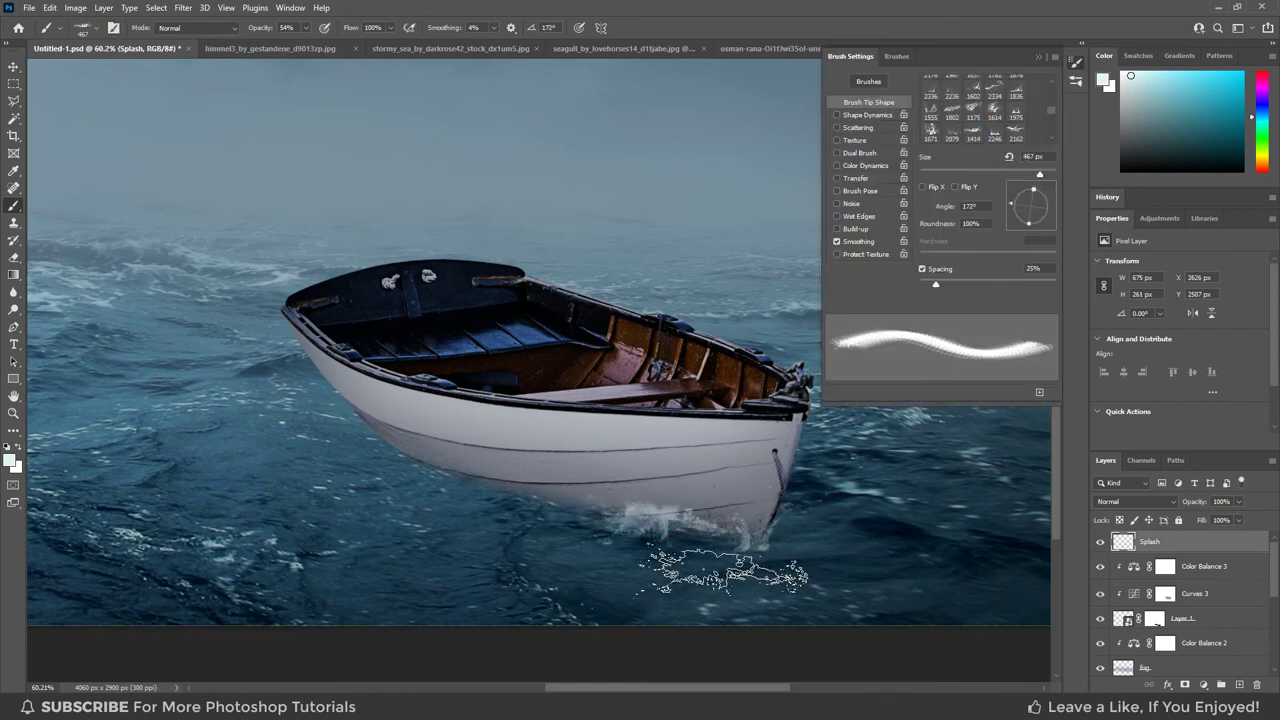
{"action": "scroll", "coordinate": [729, 563], "scroll_direction": "down", "scroll_amount": 1}
{"action": "scroll", "coordinate": [729, 563], "scroll_direction": "down", "scroll_amount": 2}
{"action": "scroll", "coordinate": [762, 531], "scroll_direction": "up", "scroll_amount": 1}
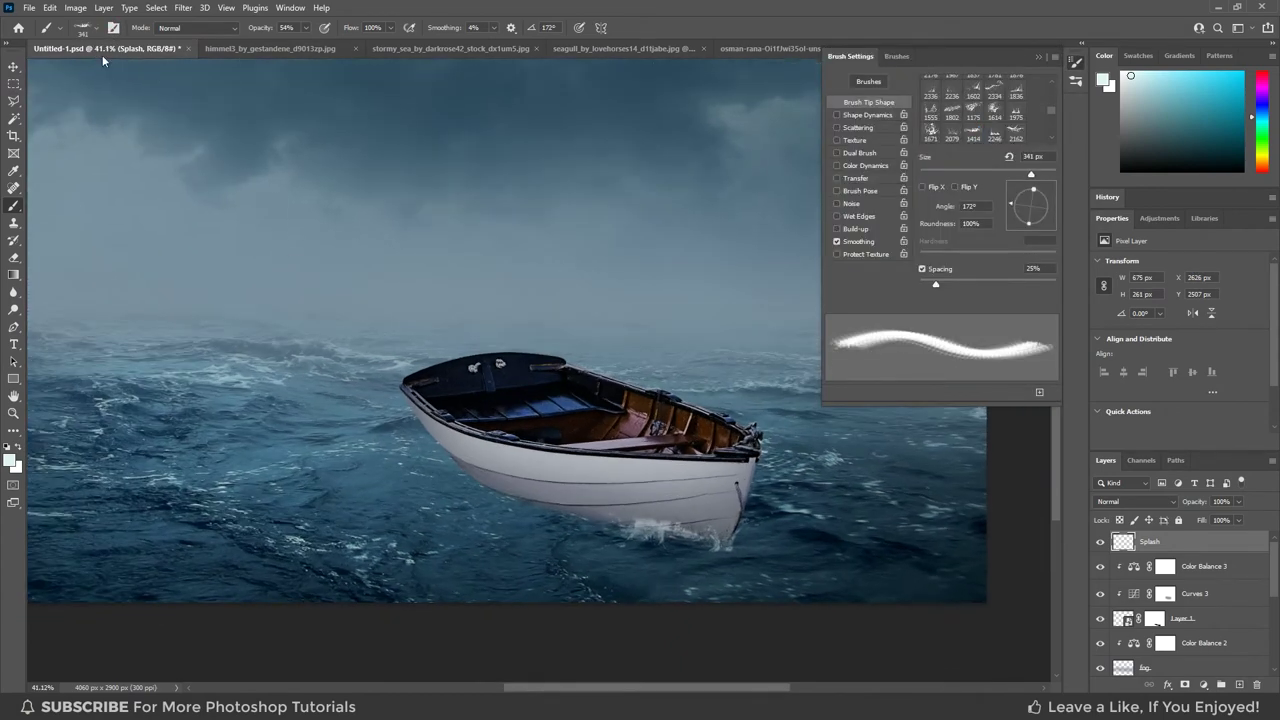
Switch to the 2180 clear water splash brush at a smaller size.
{"action": "left_click", "coordinate": [96, 27]}
{"action": "scroll", "coordinate": [111, 333], "scroll_direction": "down", "scroll_amount": 2}
{"action": "scroll", "coordinate": [111, 333], "scroll_direction": "down", "scroll_amount": 2}
{"action": "scroll", "coordinate": [111, 333], "scroll_direction": "down", "scroll_amount": 2}
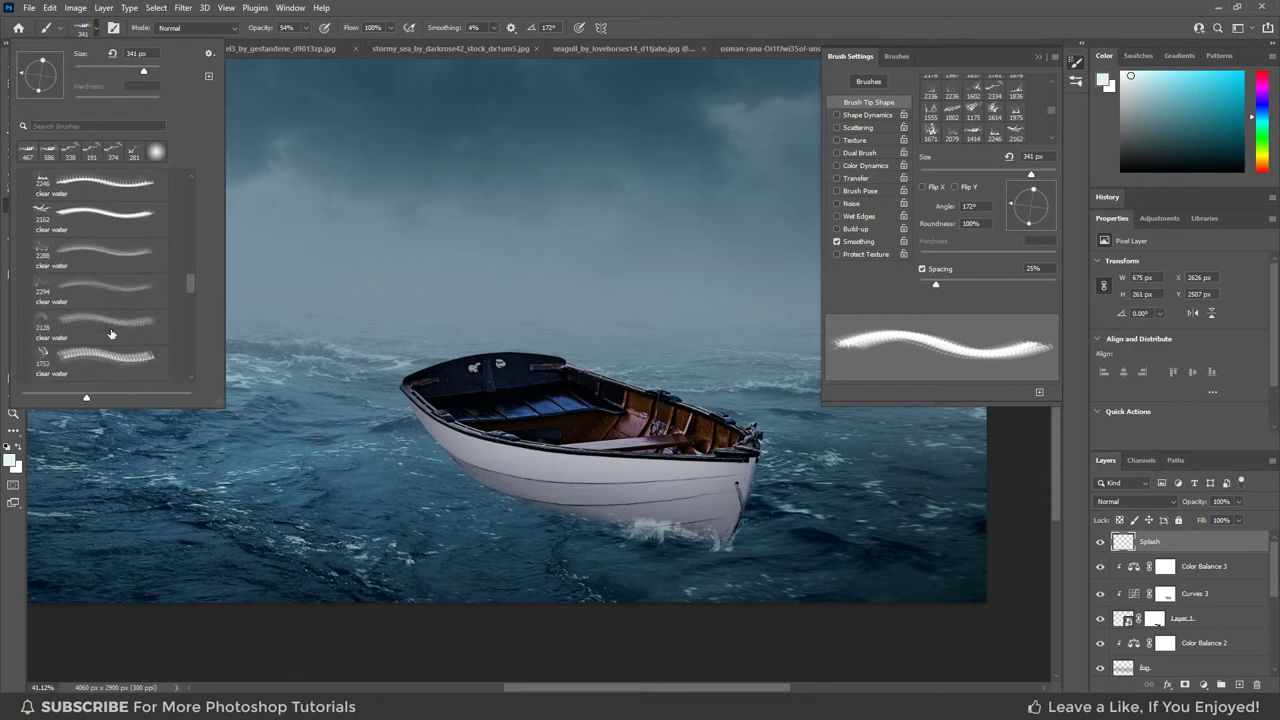
{"action": "scroll", "coordinate": [111, 333], "scroll_direction": "down", "scroll_amount": 2}
{"action": "scroll", "coordinate": [111, 333], "scroll_direction": "down", "scroll_amount": 2}
{"action": "scroll", "coordinate": [111, 333], "scroll_direction": "down", "scroll_amount": 2}
{"action": "left_click", "coordinate": [45, 265]}
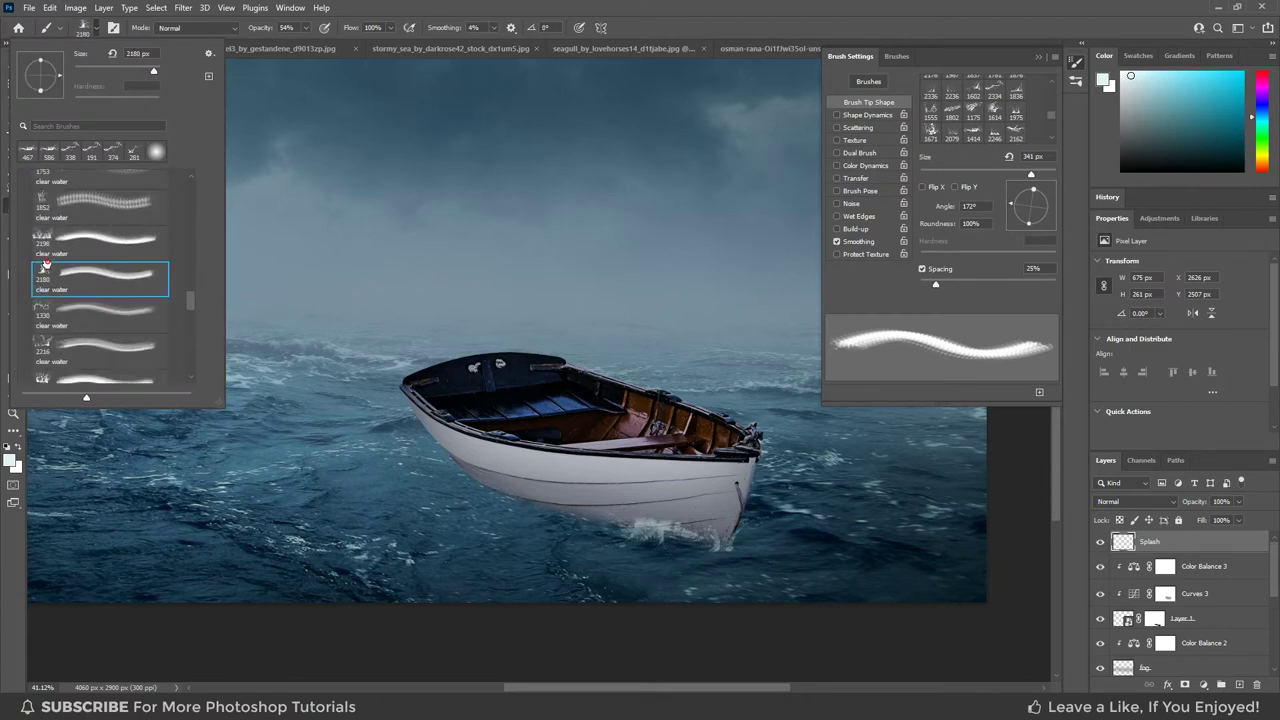
{"action": "left_click", "coordinate": [571, 500]}
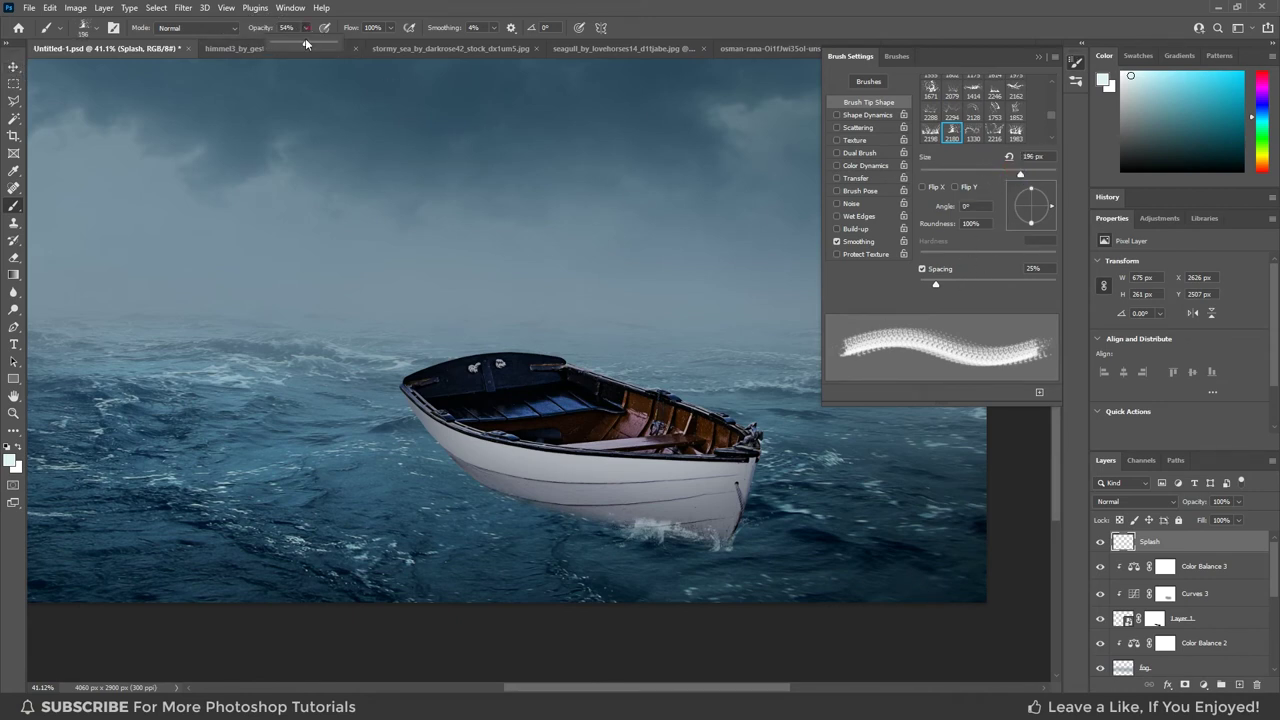
{"action": "scroll", "coordinate": [780, 545], "scroll_direction": "up", "scroll_amount": 2}
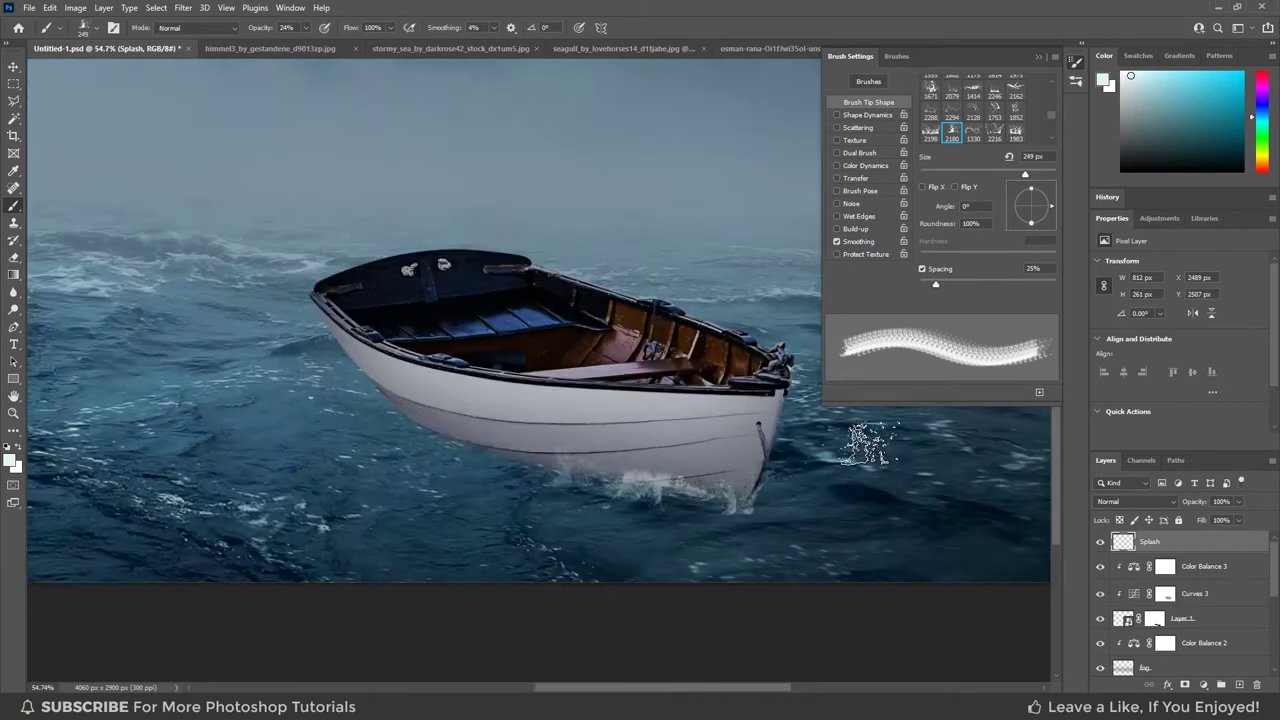
{"action": "scroll", "coordinate": [857, 443], "scroll_direction": "down", "scroll_amount": 2}
{"action": "scroll", "coordinate": [702, 362], "scroll_direction": "down", "scroll_amount": 1}
Pick a different clear water brush and dab faint splashes below and beside the hull.
{"action": "left_click", "coordinate": [85, 27]}
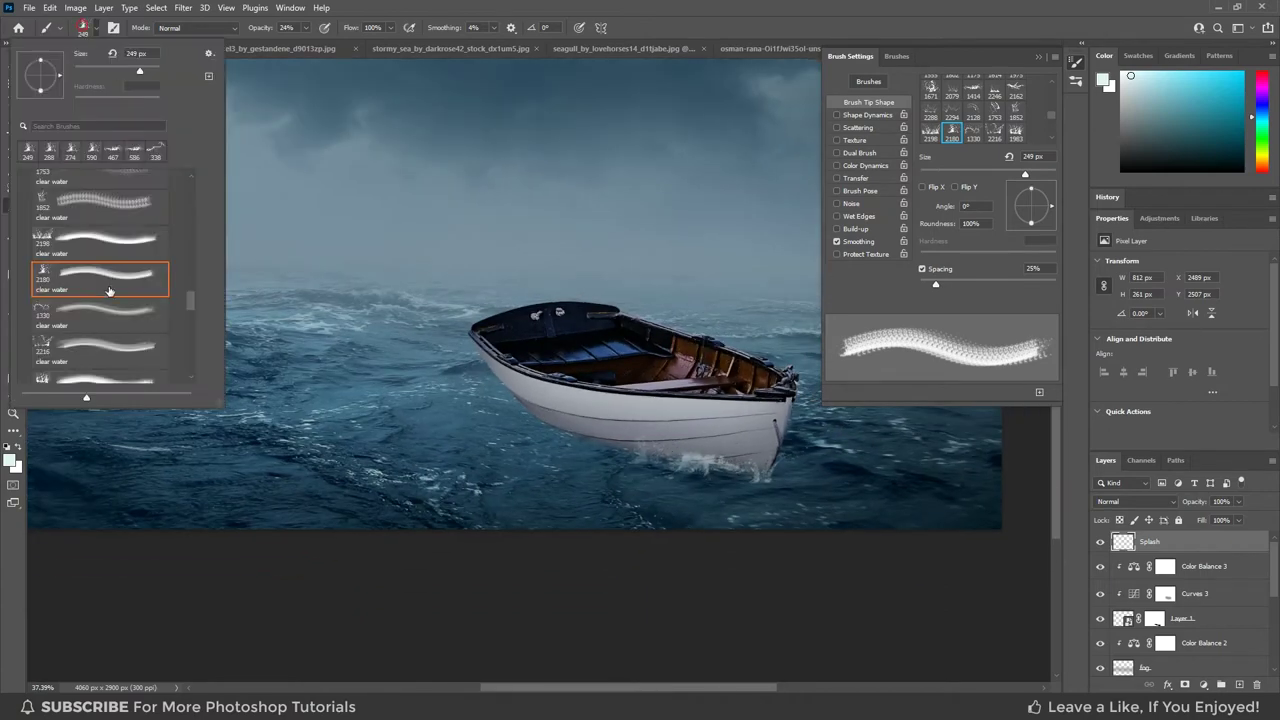
{"action": "scroll", "coordinate": [100, 280], "scroll_direction": "down", "scroll_amount": 1}
{"action": "left_click", "coordinate": [113, 27]}
{"action": "scroll", "coordinate": [90, 330], "scroll_direction": "down", "scroll_amount": 1}
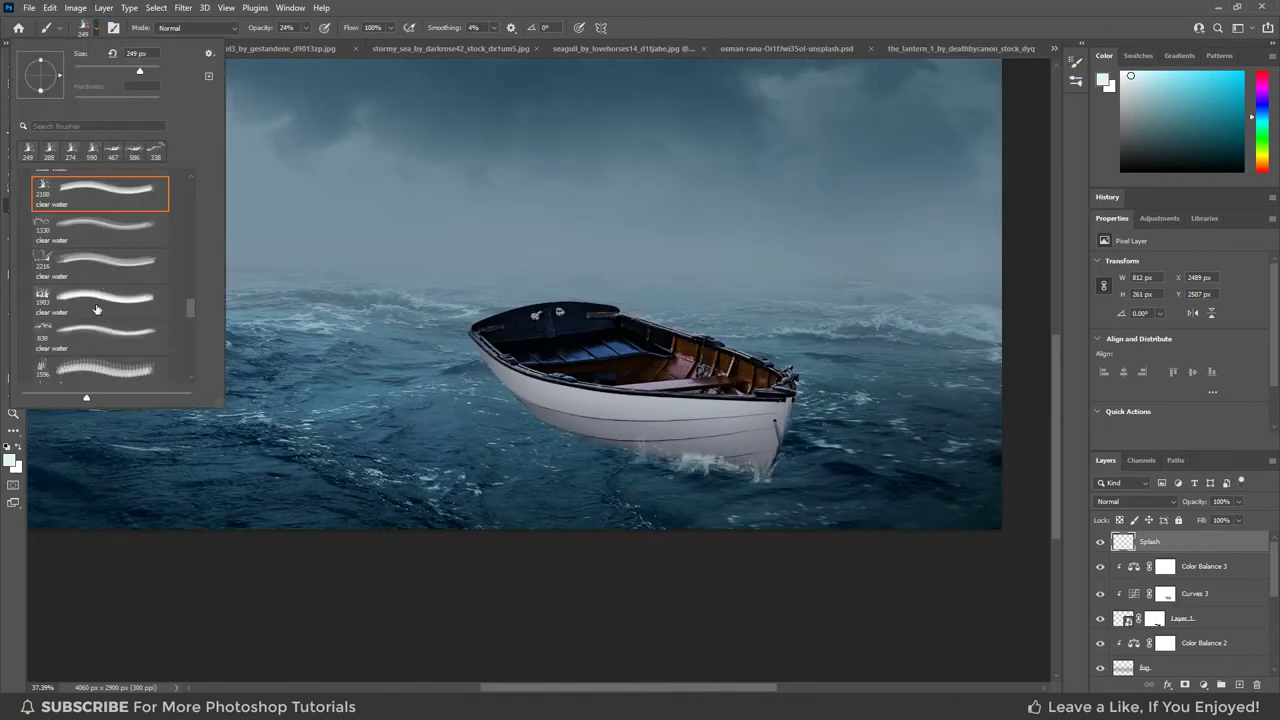
{"action": "left_click", "coordinate": [100, 285]}
{"action": "left_click", "coordinate": [540, 430]}
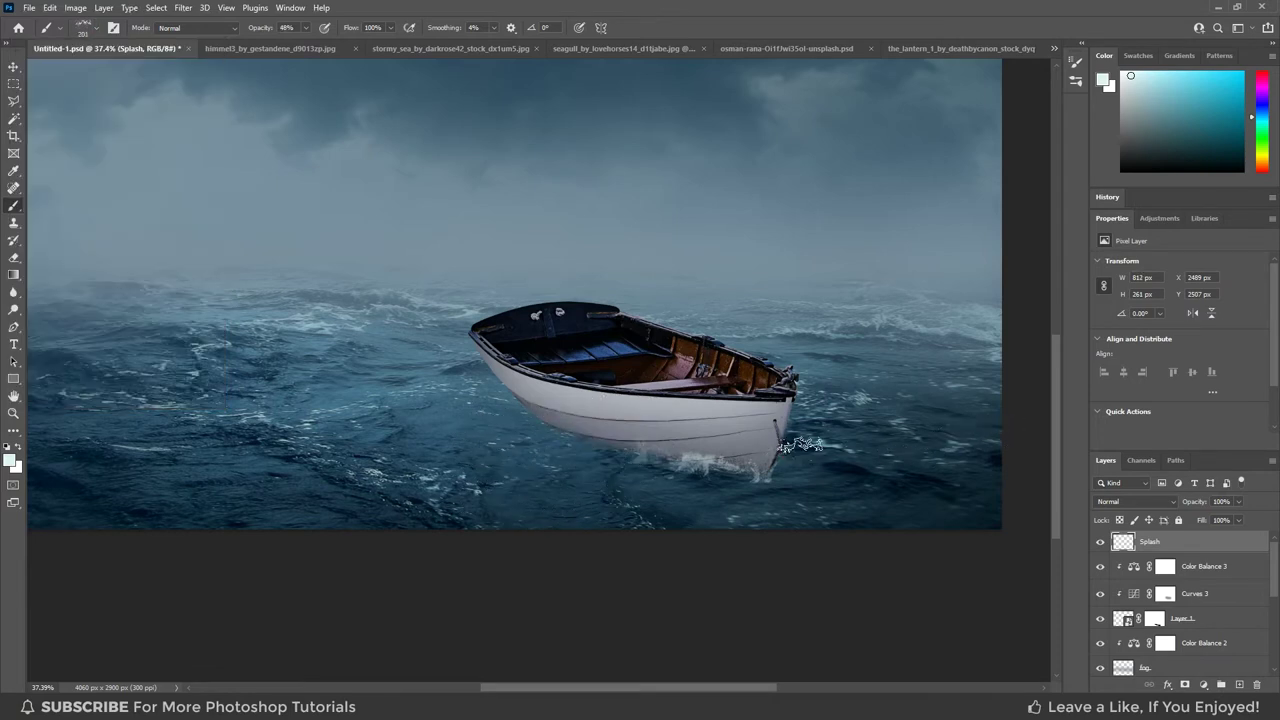
{"action": "left_click", "coordinate": [604, 453]}
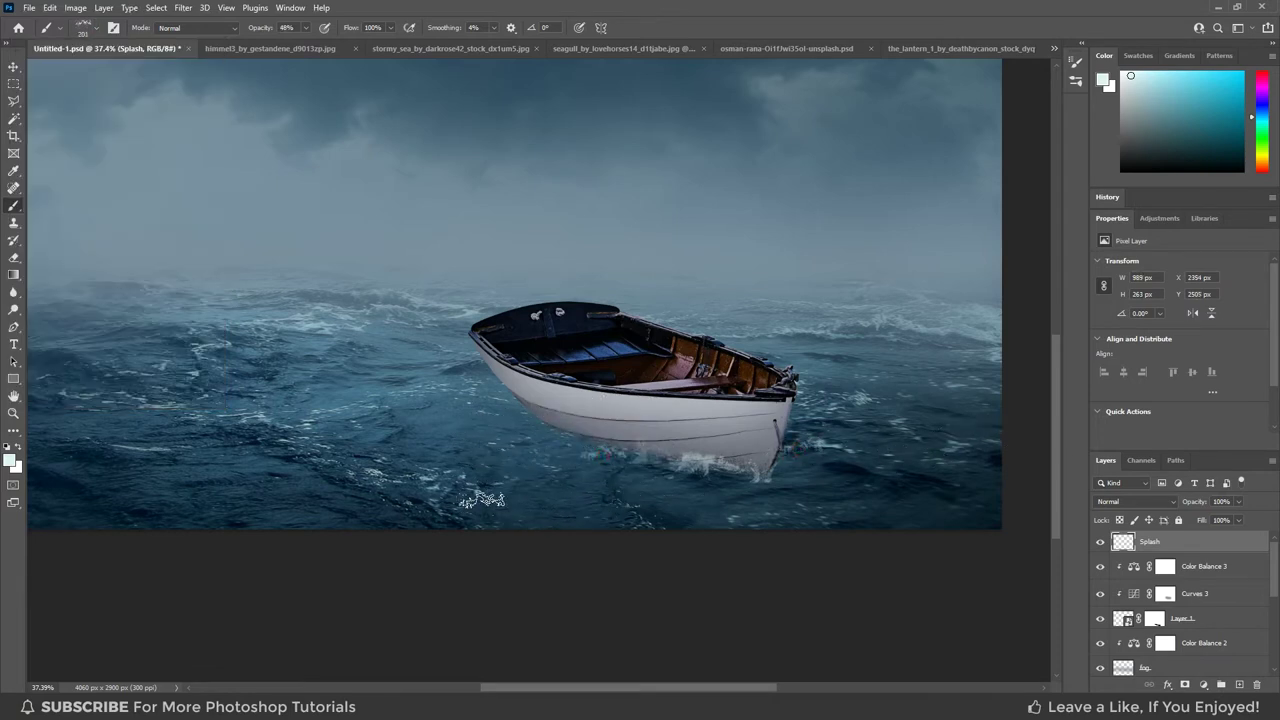
Zoom out to view the entire scene.
{"action": "key", "text": "ctrl+0"}
{"action": "key", "text": "ctrl+minus"}
{"action": "left_click", "coordinate": [13, 67]}
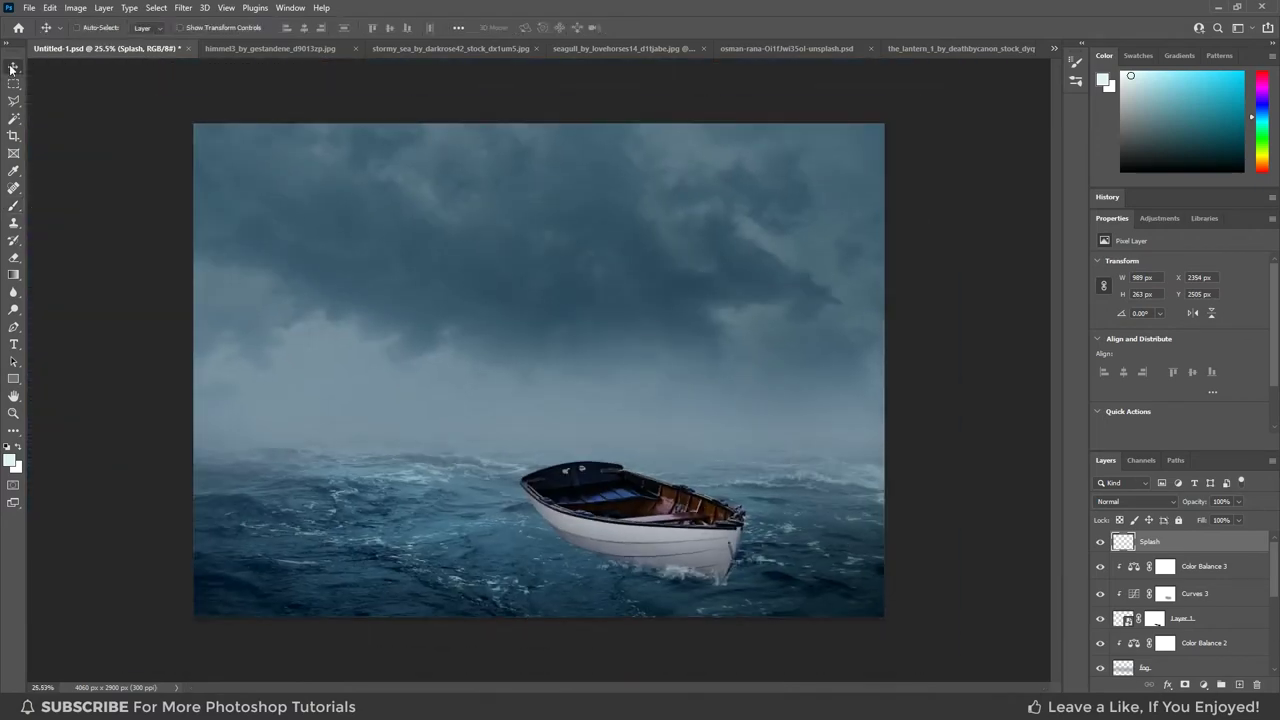
In the lantern photo, Quick Select the girl's shoulder, dress, arm and hair.
{"action": "left_click", "coordinate": [948, 47]}
{"action": "scroll", "coordinate": [610, 208], "scroll_direction": "up", "scroll_amount": 1}
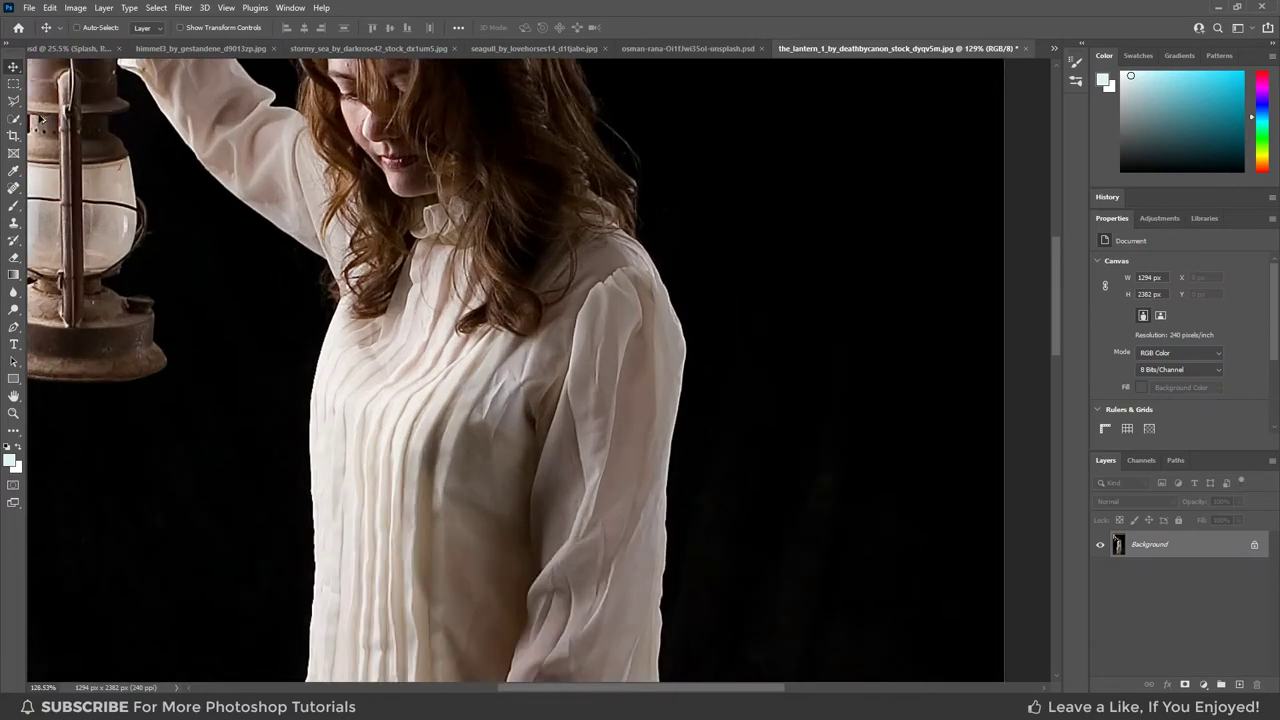
{"action": "key", "text": "w"}
{"action": "scroll", "coordinate": [586, 346], "scroll_direction": "up", "scroll_amount": 2}
{"action": "right_click", "coordinate": [637, 312], "text": "alt"}
{"action": "scroll", "coordinate": [637, 312], "scroll_direction": "up", "scroll_amount": 1}
{"action": "left_click", "coordinate": [634, 307]}
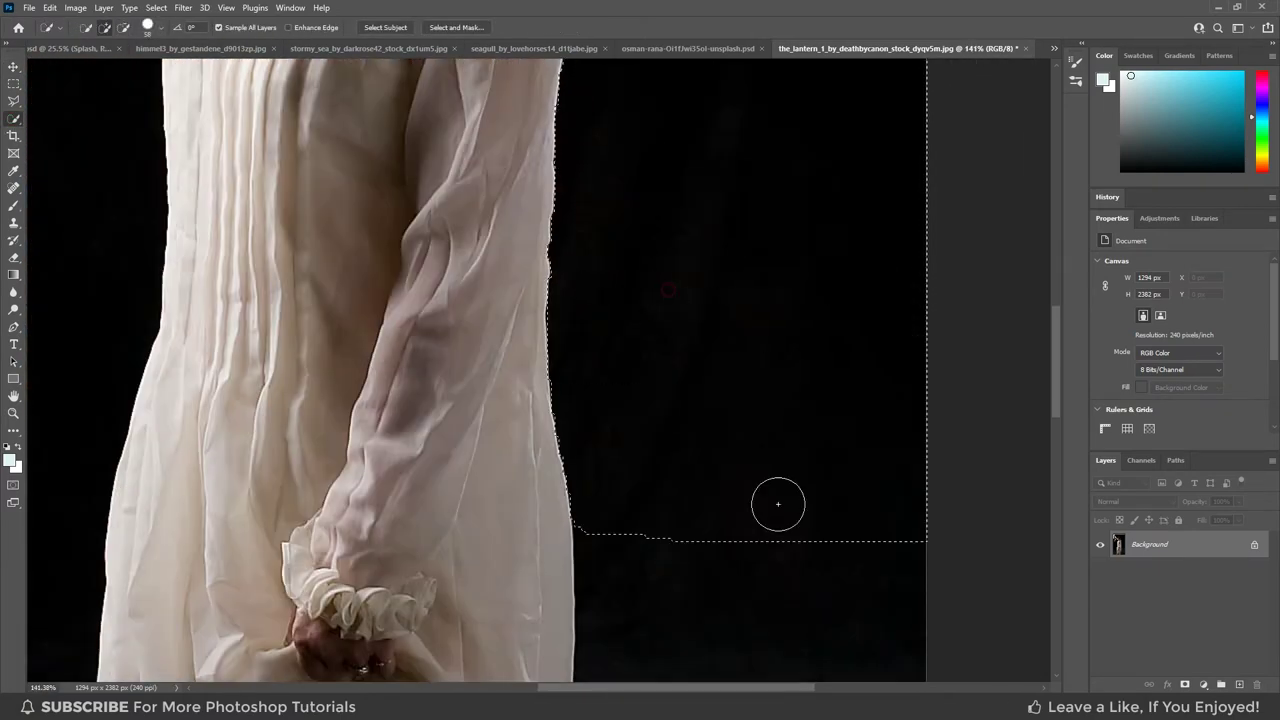
{"action": "left_click_drag", "start_coordinate": [679, 478], "coordinate": [443, 680]}
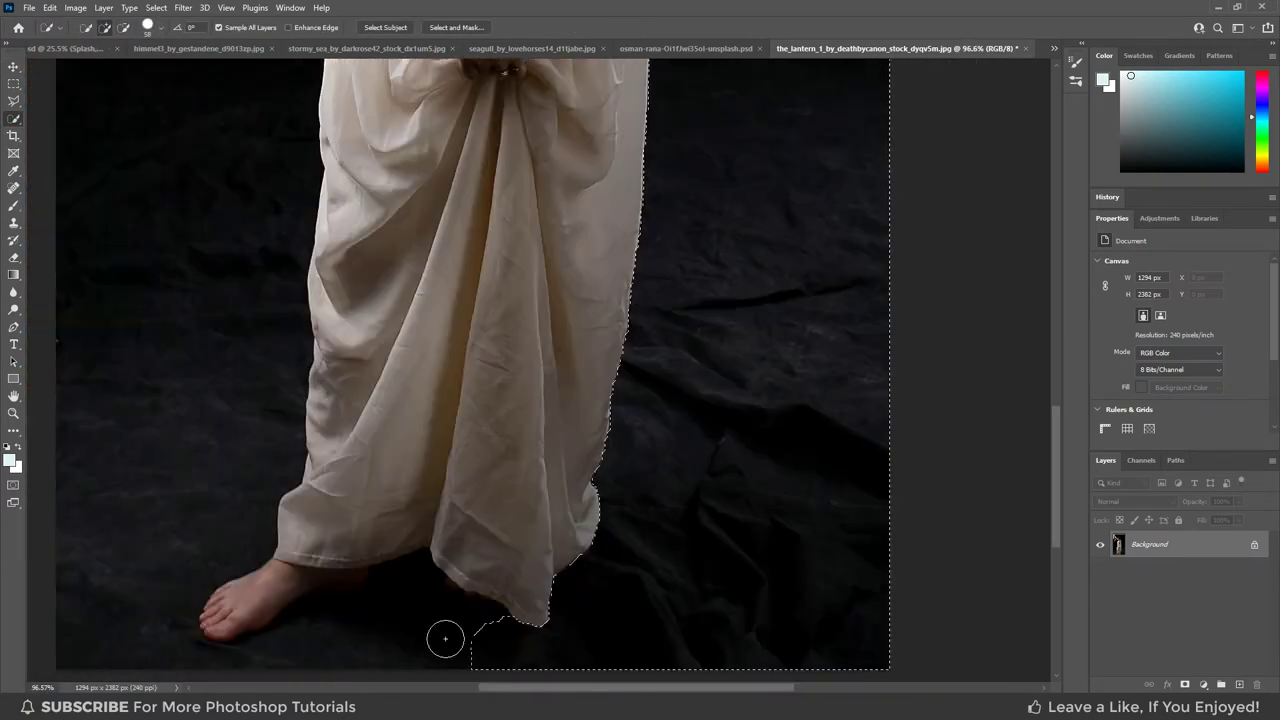
{"action": "scroll", "coordinate": [538, 110], "scroll_direction": "down", "scroll_amount": 3}
{"action": "scroll", "coordinate": [538, 110], "scroll_direction": "up", "scroll_amount": 1}
{"action": "left_click_drag", "start_coordinate": [538, 110], "coordinate": [781, 410]}
{"action": "scroll", "coordinate": [812, 400], "scroll_direction": "up", "scroll_amount": 1}
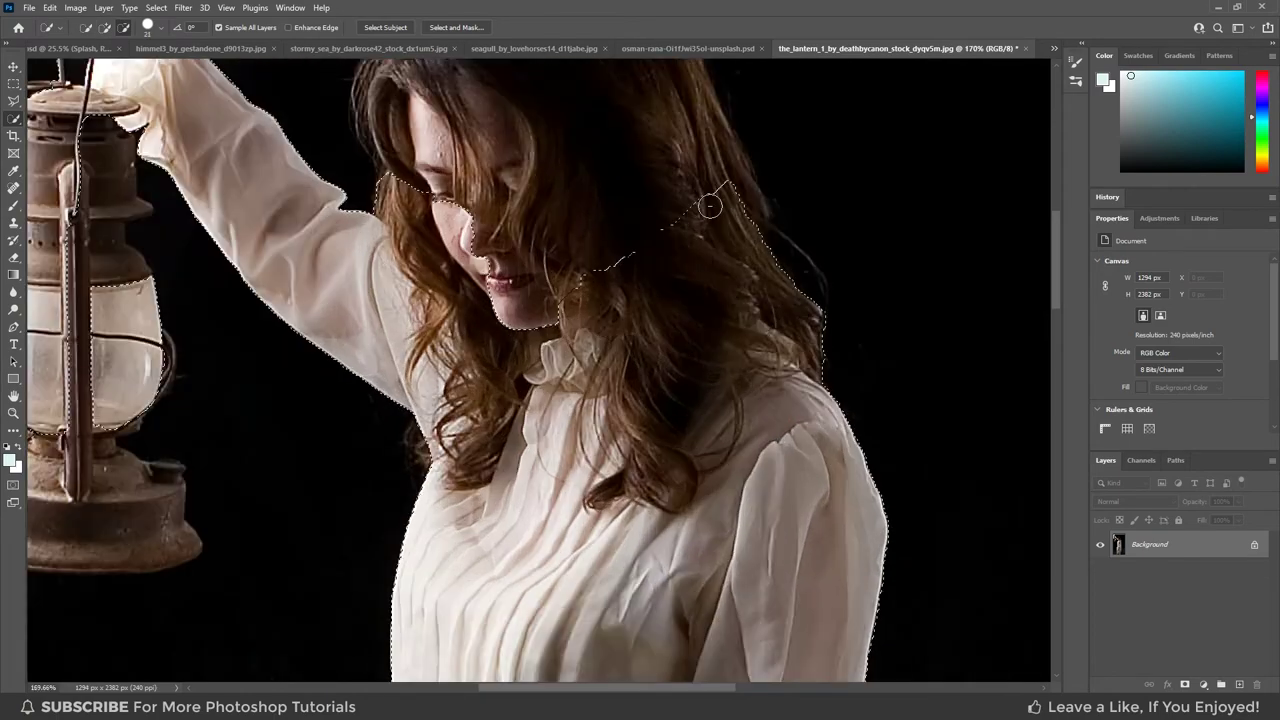
{"action": "left_click_drag", "start_coordinate": [594, 168], "coordinate": [446, 344]}
{"action": "scroll", "coordinate": [430, 352], "scroll_direction": "down", "scroll_amount": 2}
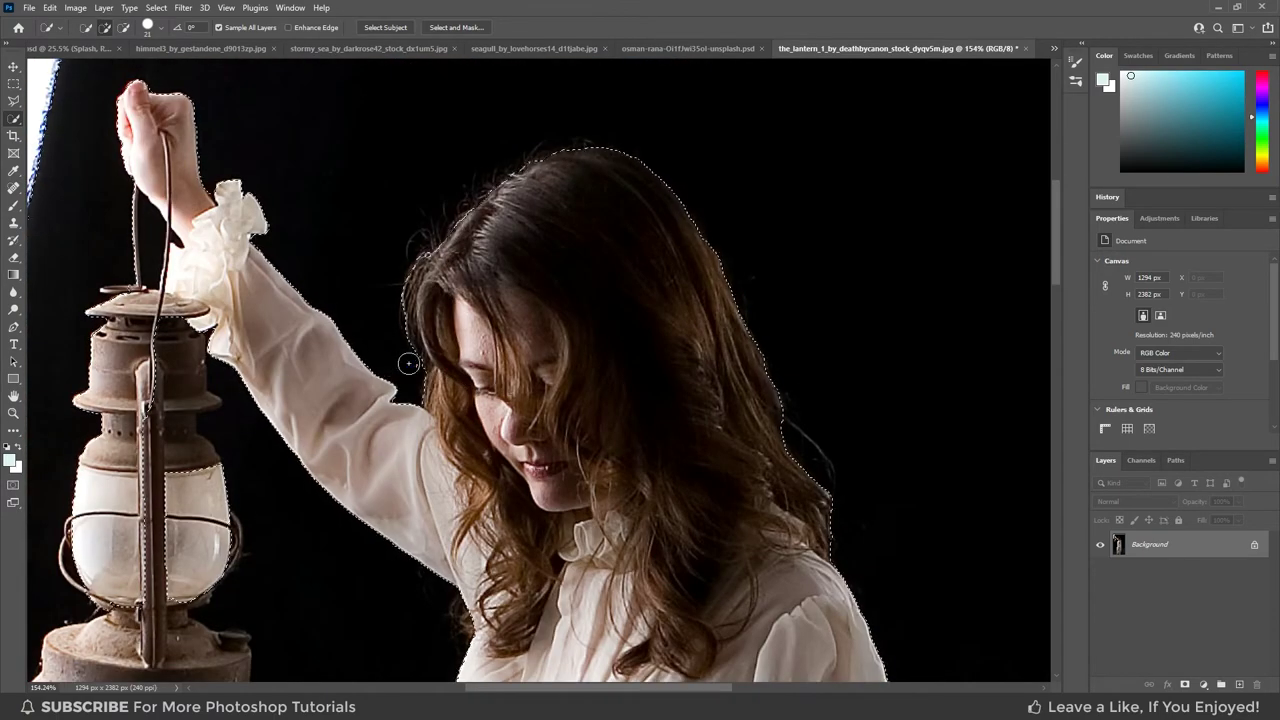
{"action": "scroll", "coordinate": [410, 360], "scroll_direction": "up", "scroll_amount": 3}
{"action": "scroll", "coordinate": [617, 240], "scroll_direction": "down", "scroll_amount": 2}
{"action": "scroll", "coordinate": [696, 307], "scroll_direction": "down", "scroll_amount": 2}
{"action": "scroll", "coordinate": [696, 307], "scroll_direction": "up", "scroll_amount": 1}
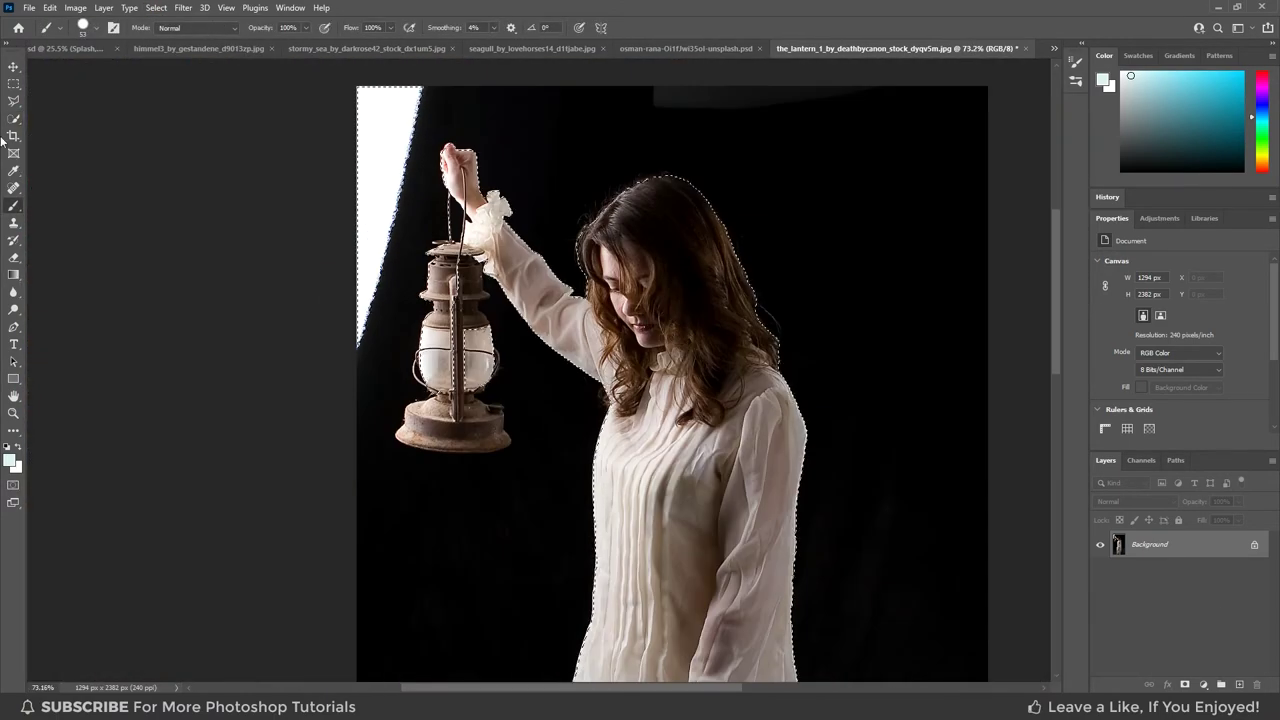
{"action": "scroll", "coordinate": [430, 230], "scroll_direction": "up", "scroll_amount": 1}
{"action": "scroll", "coordinate": [430, 230], "scroll_direction": "up", "scroll_amount": 1}
{"action": "scroll", "coordinate": [403, 275], "scroll_direction": "up", "scroll_amount": 3}
Refine the selection around the lantern base and glass edge with the Lasso.
{"action": "key", "text": "l"}
{"action": "scroll", "coordinate": [403, 275], "scroll_direction": "up", "scroll_amount": 1}
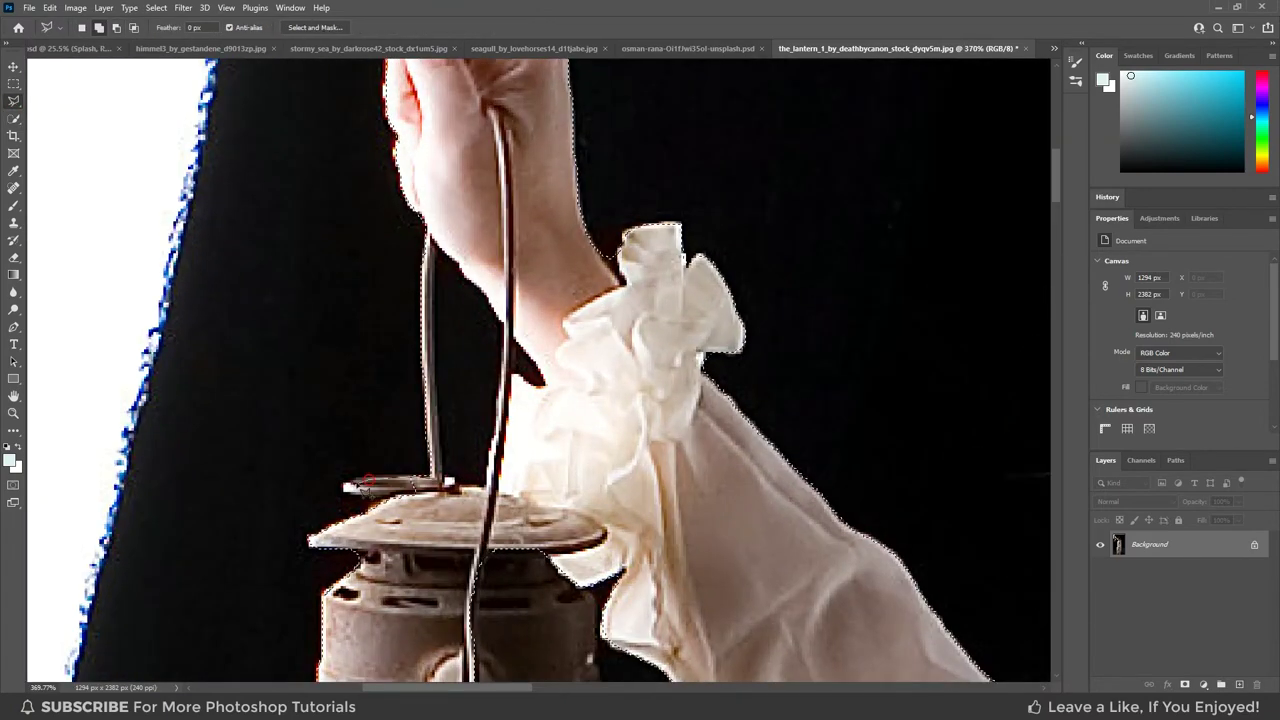
{"action": "scroll", "coordinate": [520, 340], "scroll_direction": "up", "scroll_amount": 1}
{"action": "scroll", "coordinate": [536, 357], "scroll_direction": "up", "scroll_amount": 1}
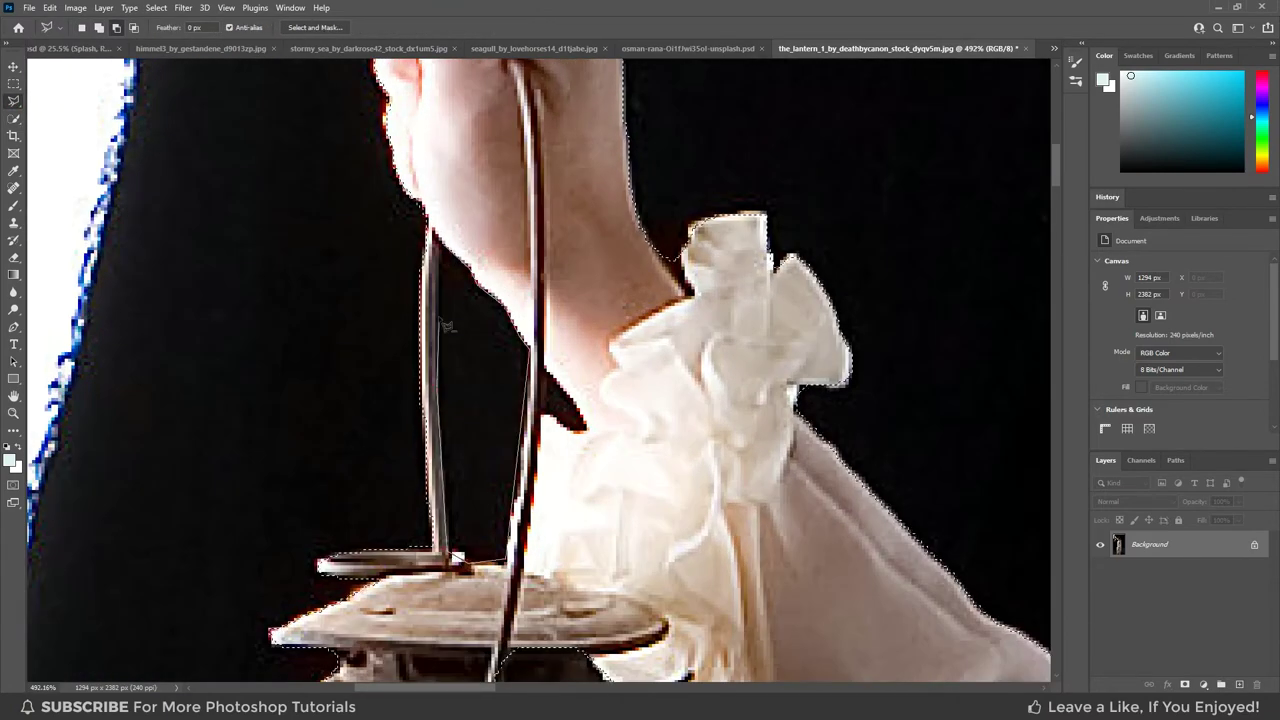
{"action": "scroll", "coordinate": [679, 347], "scroll_direction": "down", "scroll_amount": 3}
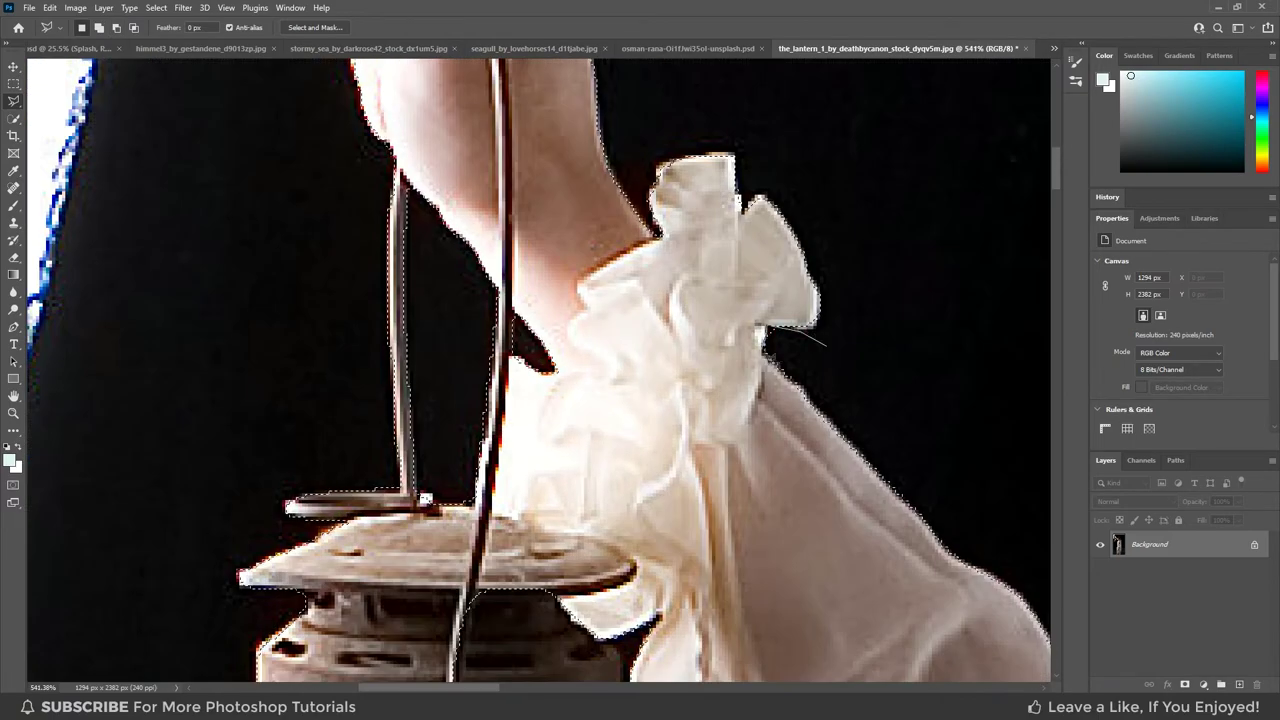
{"action": "scroll", "coordinate": [679, 347], "scroll_direction": "up", "scroll_amount": 1}
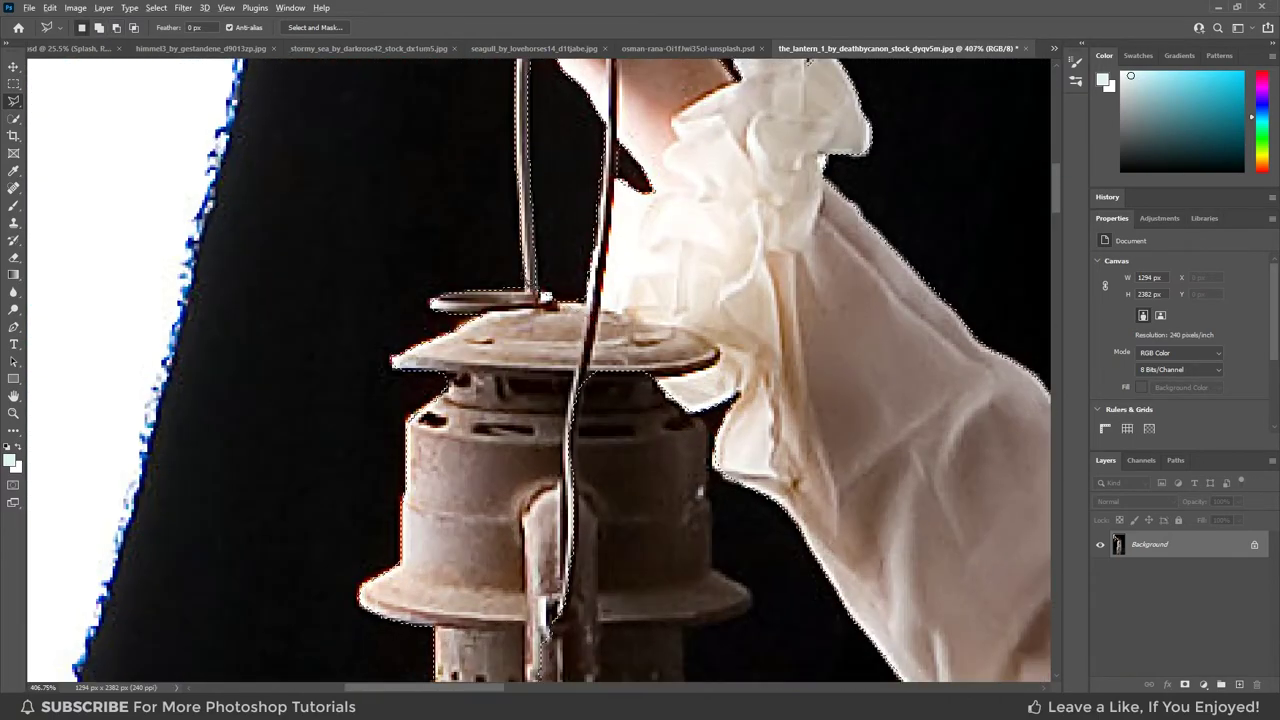
{"action": "scroll", "coordinate": [600, 350], "scroll_direction": "down", "scroll_amount": 2}
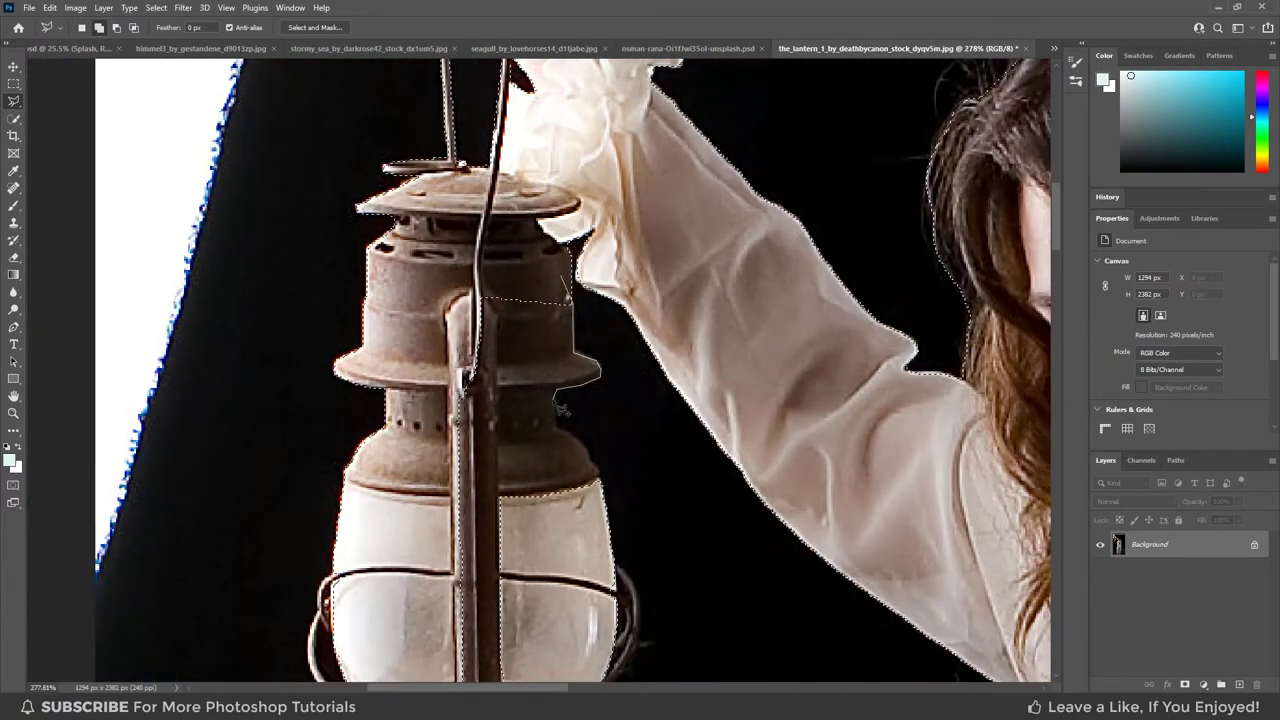
{"action": "scroll", "coordinate": [590, 420], "scroll_direction": "up", "scroll_amount": 2}
{"action": "mouse_move", "coordinate": [606, 332]}
{"action": "left_mouse_down"}
{"action": "mouse_move", "coordinate": [619, 619]}
{"action": "mouse_move", "coordinate": [735, 530]}
{"action": "mouse_move", "coordinate": [755, 600]}
{"action": "mouse_move", "coordinate": [530, 640]}
{"action": "mouse_move", "coordinate": [275, 627]}
{"action": "mouse_move", "coordinate": [372, 390]}
{"action": "mouse_move", "coordinate": [425, 345]}
{"action": "left_mouse_up"}
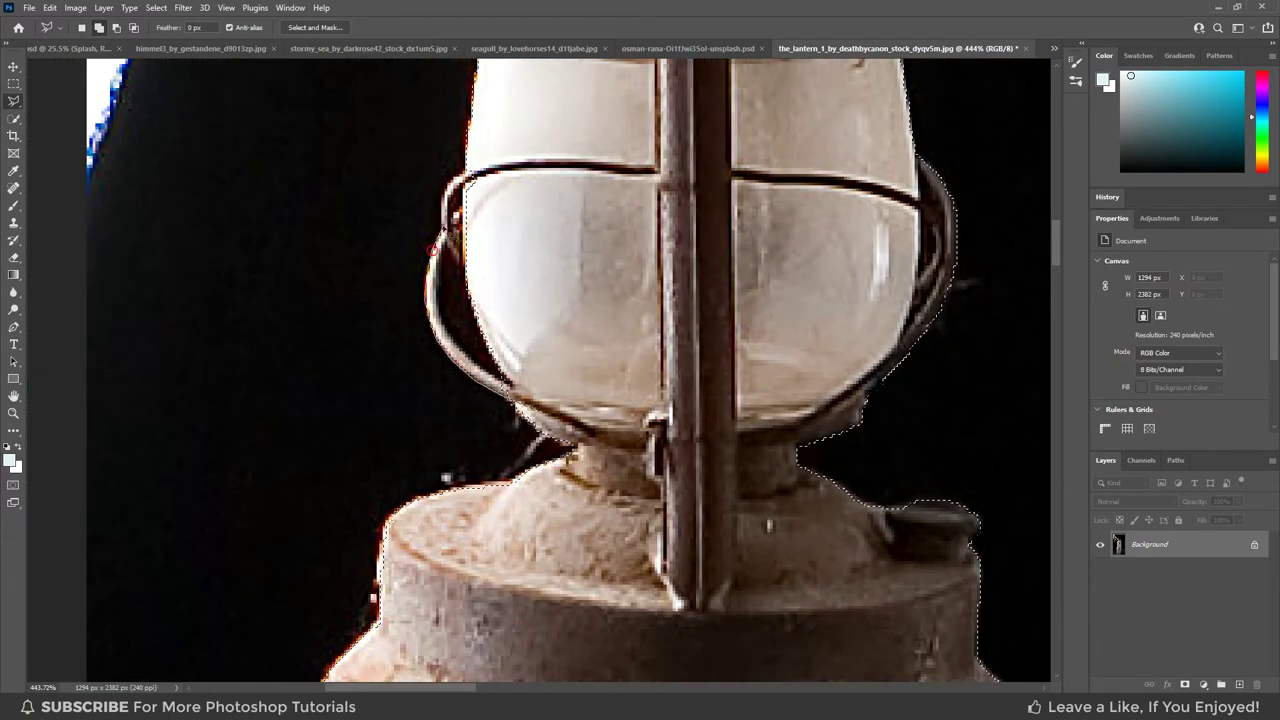
{"action": "scroll", "coordinate": [465, 218], "scroll_direction": "up", "scroll_amount": 1}
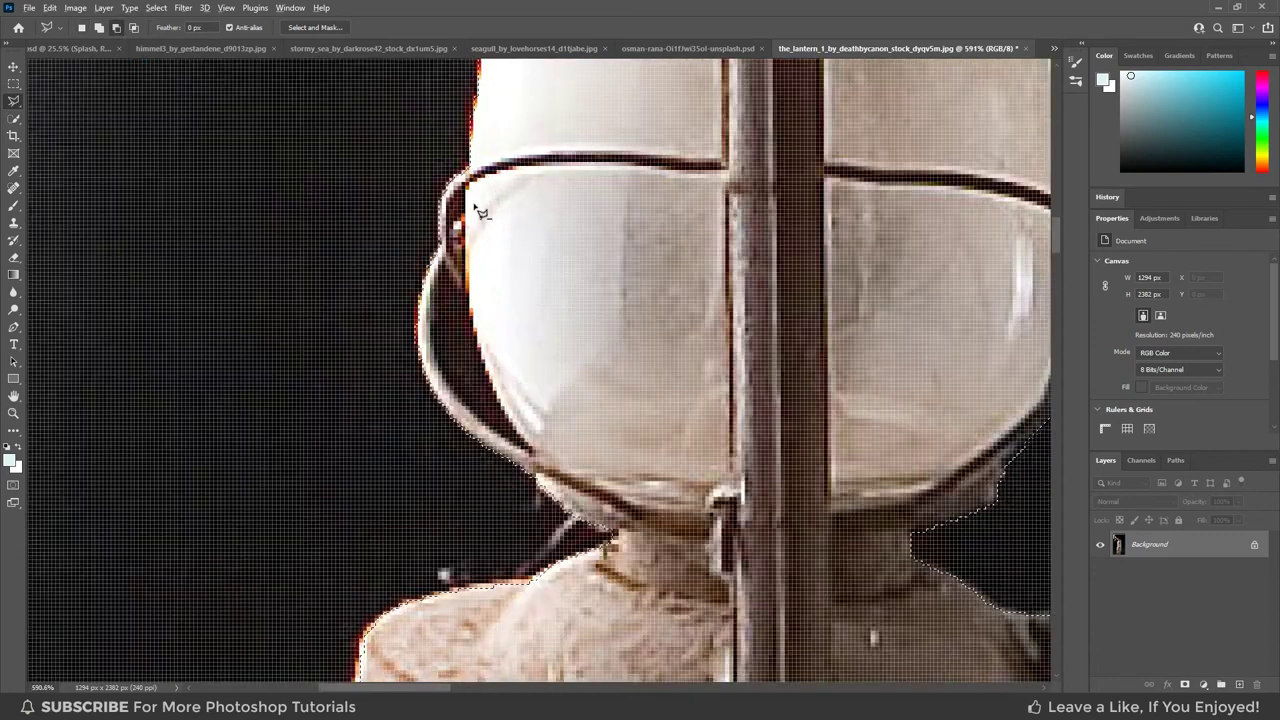
{"action": "mouse_move", "coordinate": [459, 220]}
{"action": "left_mouse_down"}
{"action": "mouse_move", "coordinate": [442, 310]}
{"action": "mouse_move", "coordinate": [474, 300]}
{"action": "left_mouse_up"}
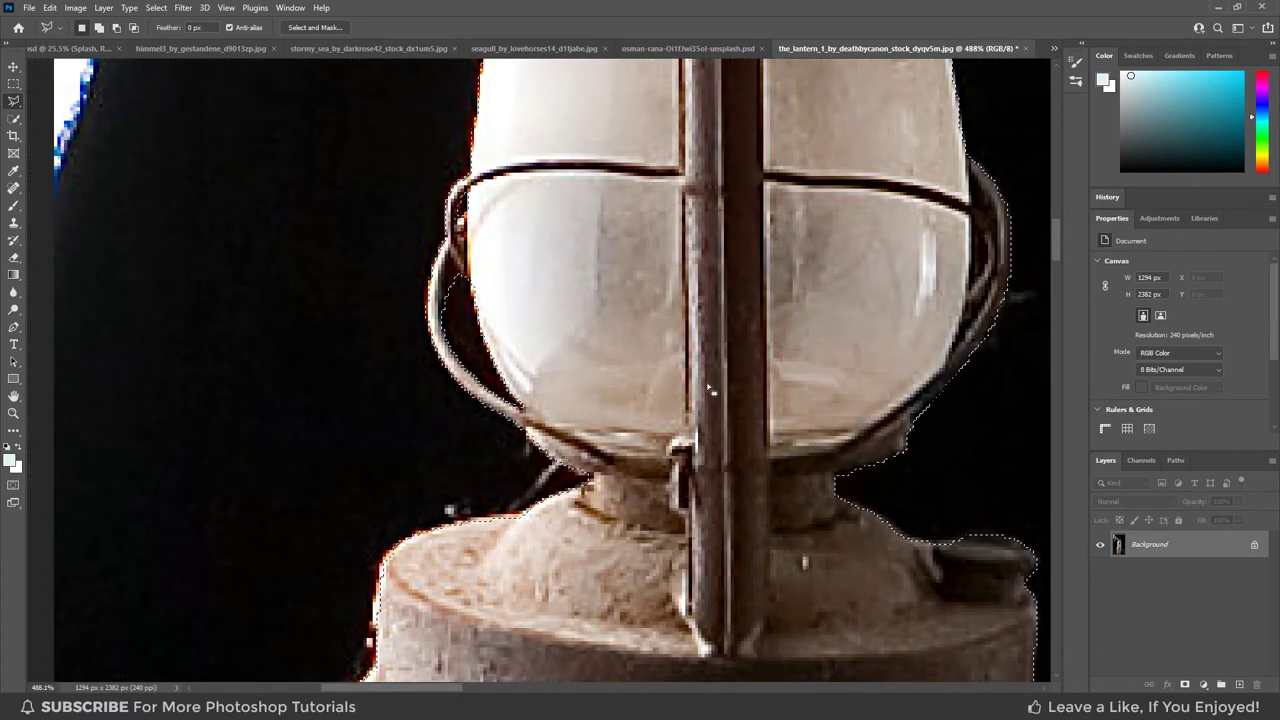
{"action": "scroll", "coordinate": [600, 335], "scroll_direction": "down", "scroll_amount": 1}
{"action": "scroll", "coordinate": [680, 345], "scroll_direction": "down", "scroll_amount": 1}
{"action": "scroll", "coordinate": [683, 347], "scroll_direction": "down", "scroll_amount": 1}
{"action": "scroll", "coordinate": [683, 347], "scroll_direction": "down", "scroll_amount": 2}
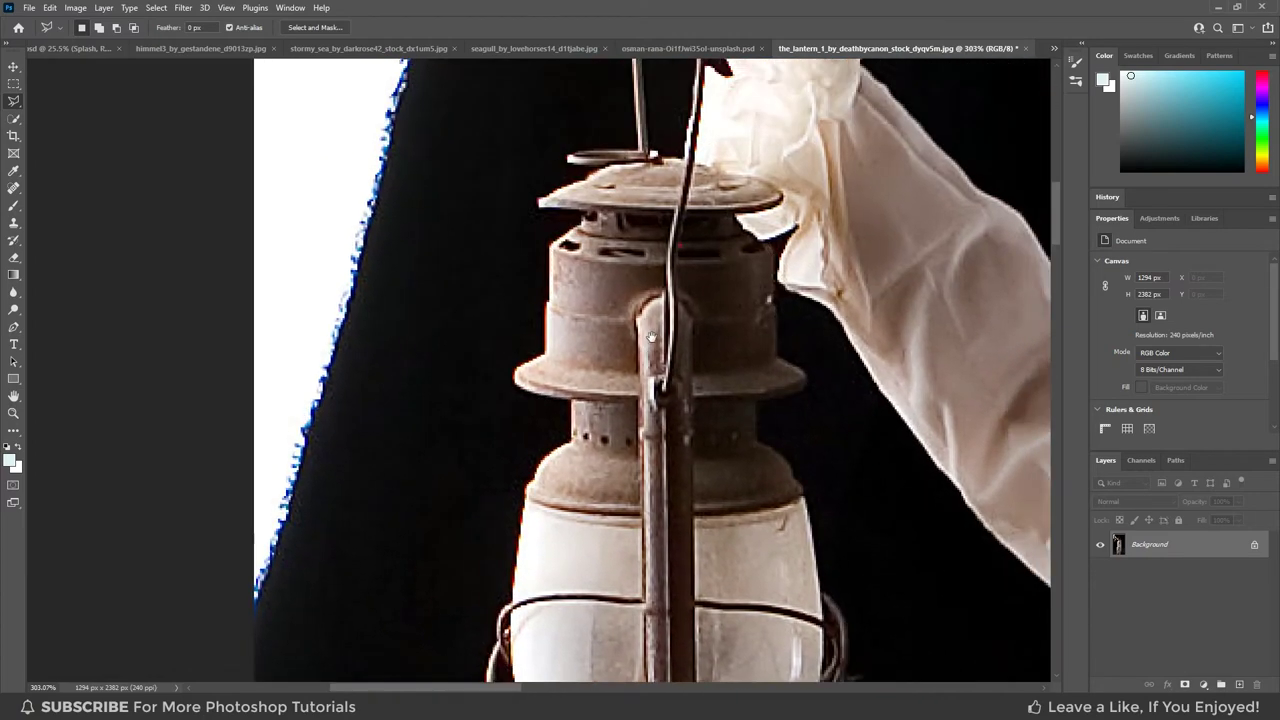
{"action": "scroll", "coordinate": [680, 340], "scroll_direction": "down", "scroll_amount": 1}
{"action": "scroll", "coordinate": [665, 320], "scroll_direction": "down", "scroll_amount": 2}
{"action": "scroll", "coordinate": [652, 300], "scroll_direction": "down", "scroll_amount": 2}
{"action": "scroll", "coordinate": [763, 397], "scroll_direction": "down", "scroll_amount": 1}
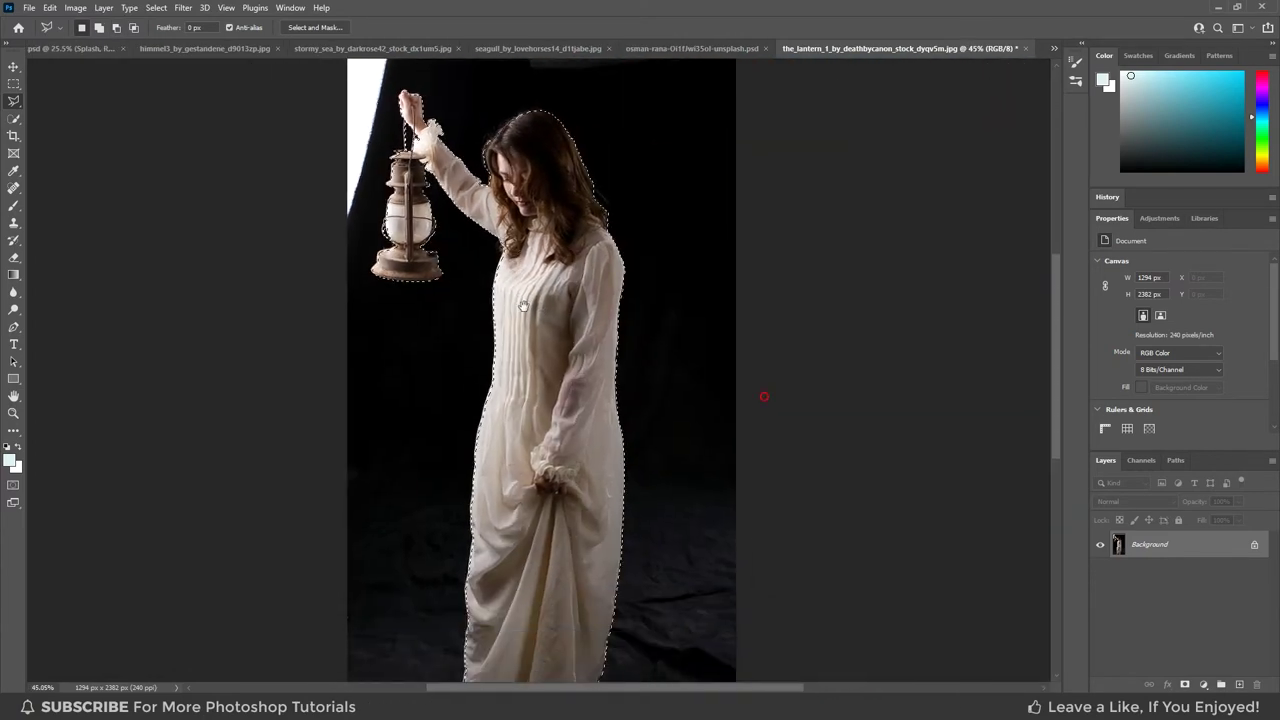
{"action": "scroll", "coordinate": [837, 523], "scroll_direction": "down", "scroll_amount": 1}
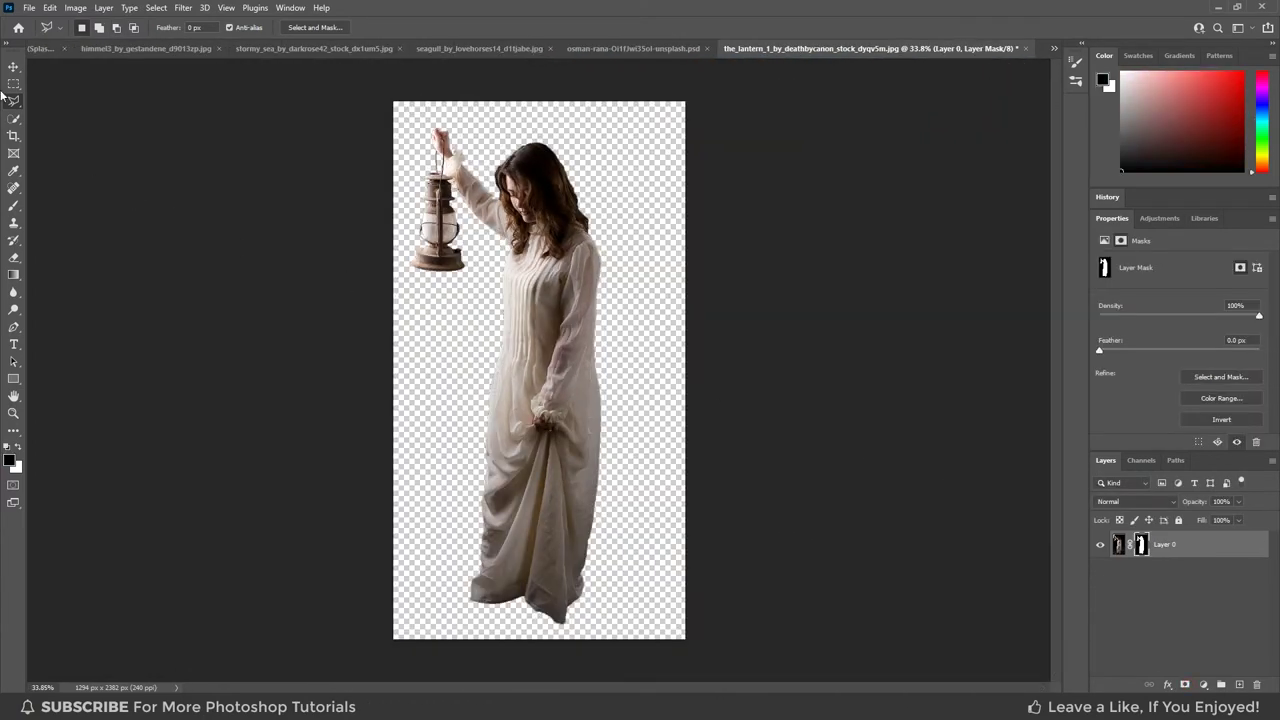
Move the cut-out girl into the seascape composite and convert her layer to a smart object.
{"action": "key", "text": "v"}
{"action": "mouse_move", "coordinate": [470, 205]}
{"action": "left_mouse_down"}
{"action": "mouse_move", "coordinate": [67, 70]}
{"action": "mouse_move", "coordinate": [598, 320]}
{"action": "left_mouse_up"}
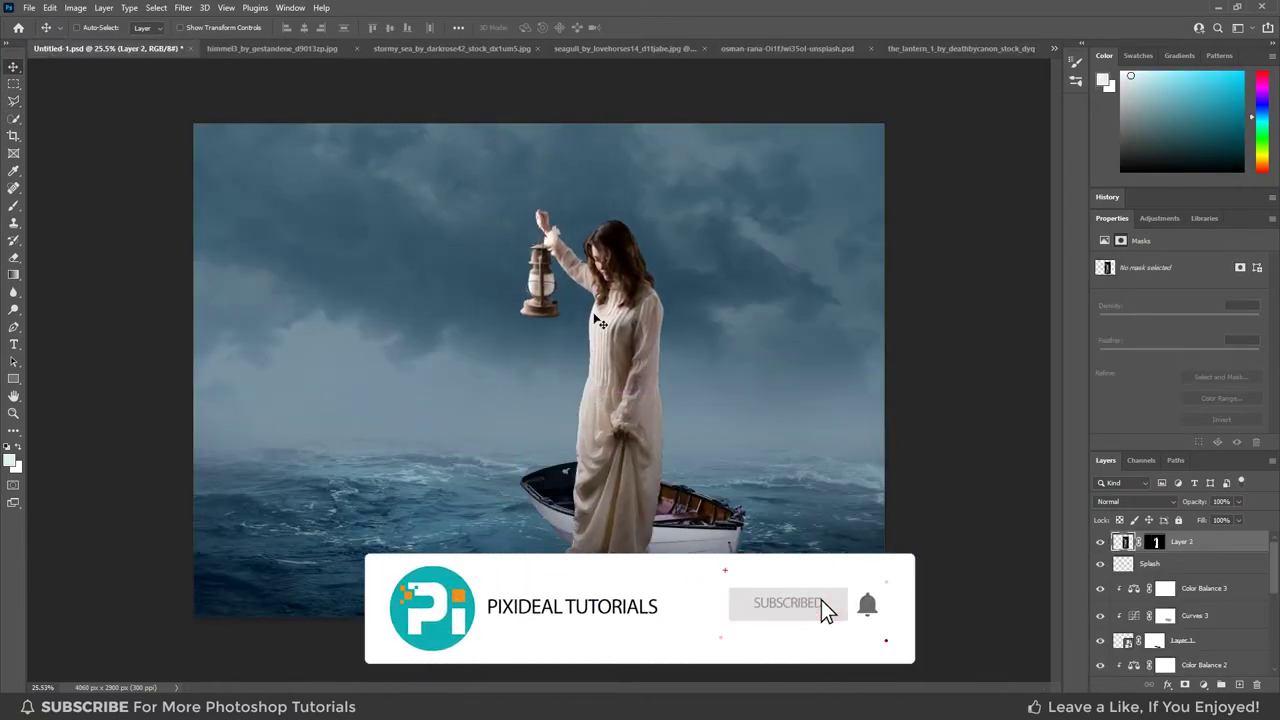
{"action": "right_click", "coordinate": [1220, 541]}
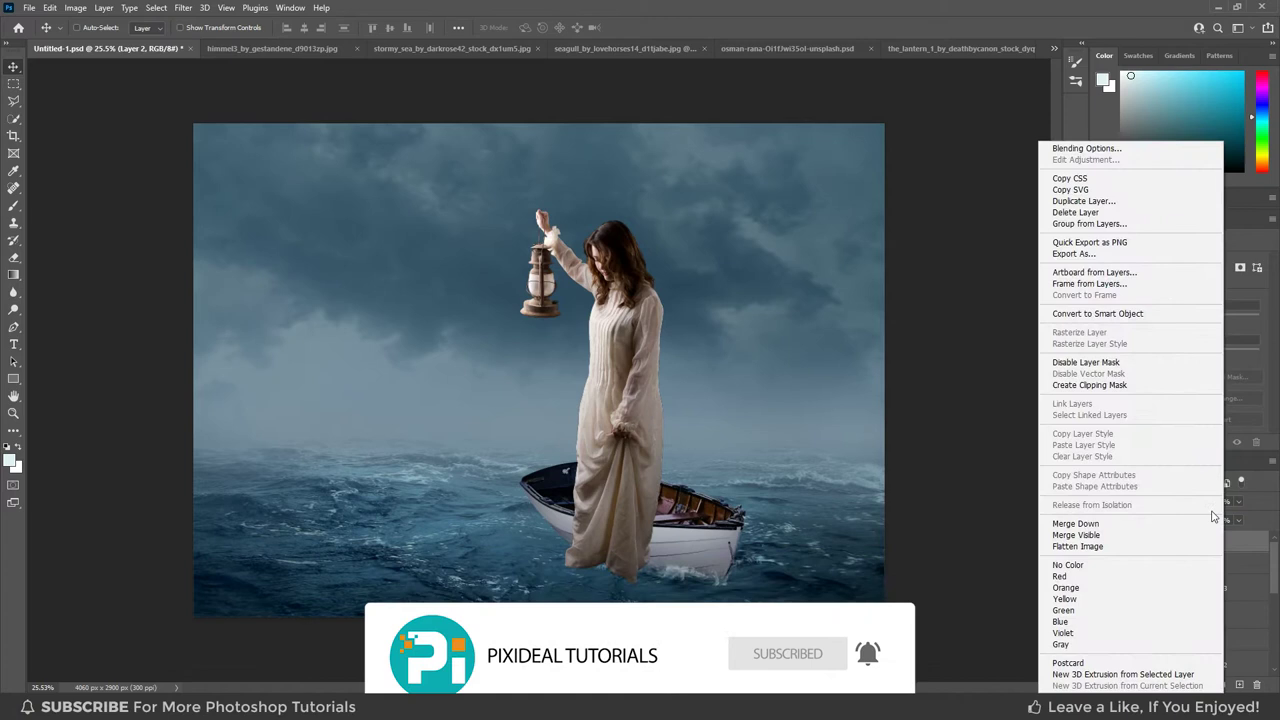
{"action": "left_click", "coordinate": [1122, 318]}
Free Transform the girl smaller and lower so she stands in the boat.
{"action": "key", "text": "ctrl+t"}
{"action": "left_click_drag", "start_coordinate": [666, 208], "coordinate": [633, 284]}
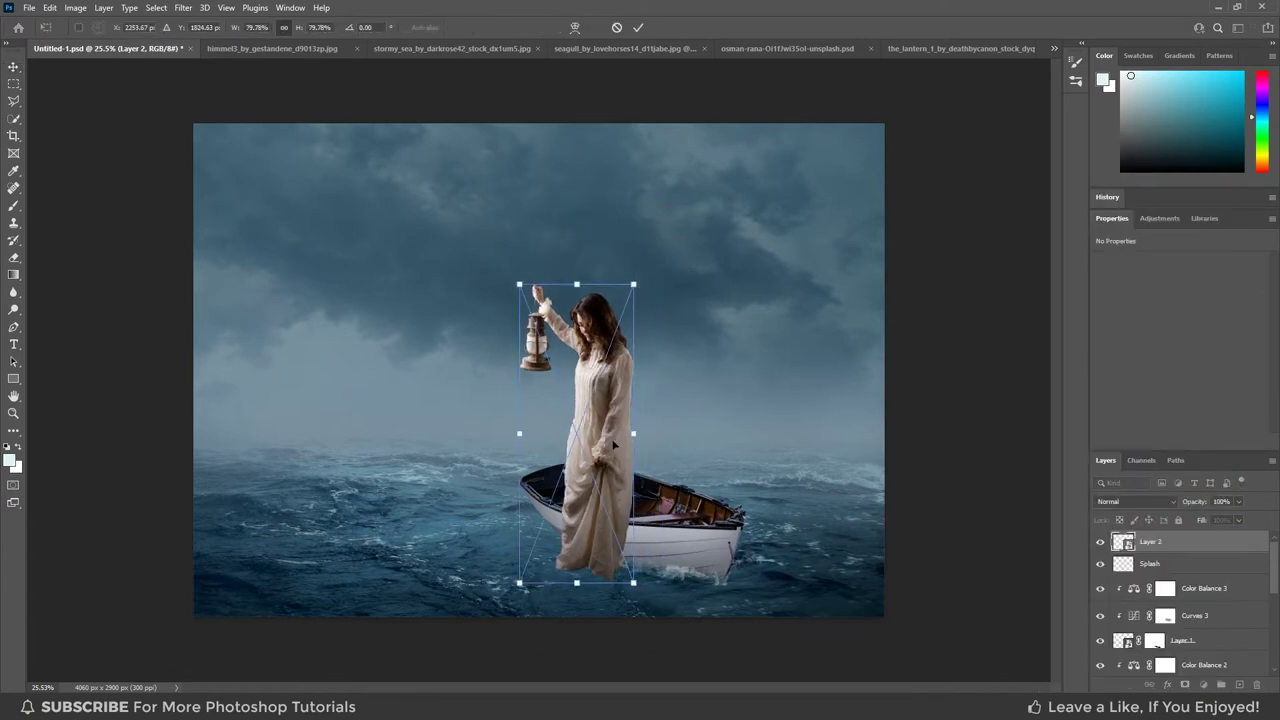
{"action": "left_click_drag", "start_coordinate": [623, 416], "coordinate": [632, 385]}
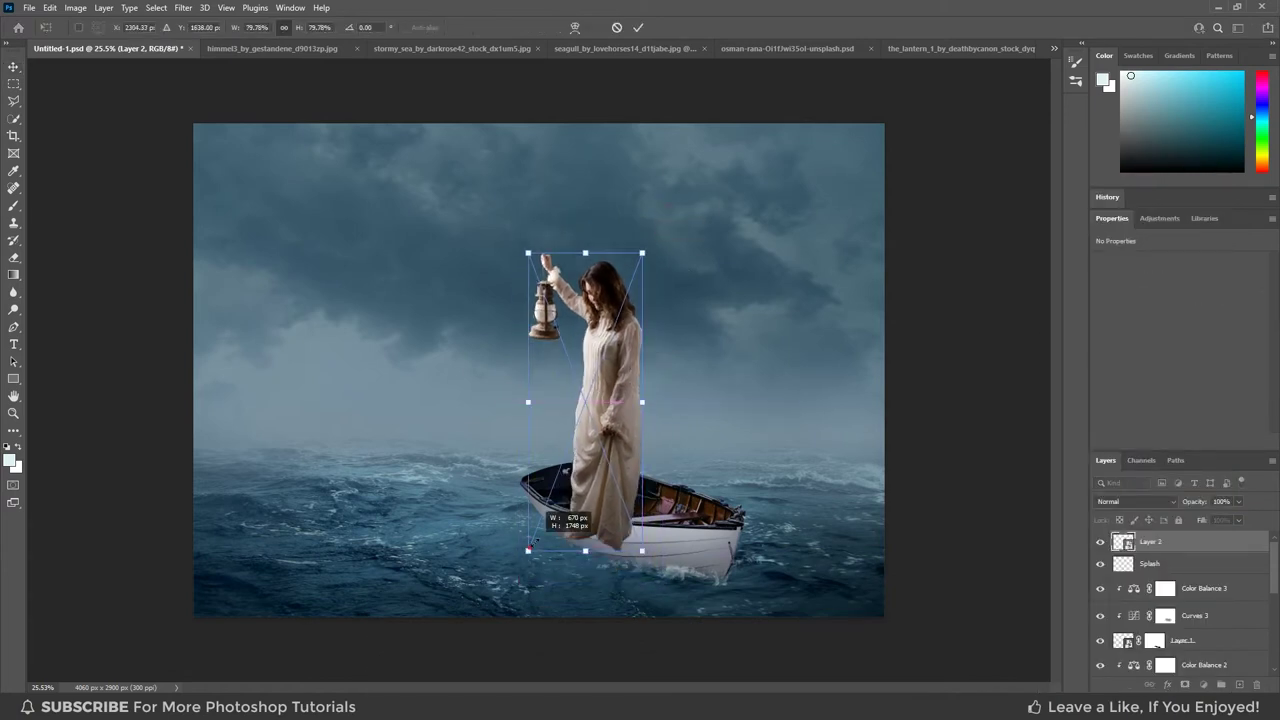
{"action": "left_click_drag", "start_coordinate": [528, 549], "coordinate": [535, 531]}
{"action": "left_click_drag", "start_coordinate": [605, 488], "coordinate": [600, 506]}
{"action": "left_click_drag", "start_coordinate": [536, 274], "coordinate": [538, 283]}
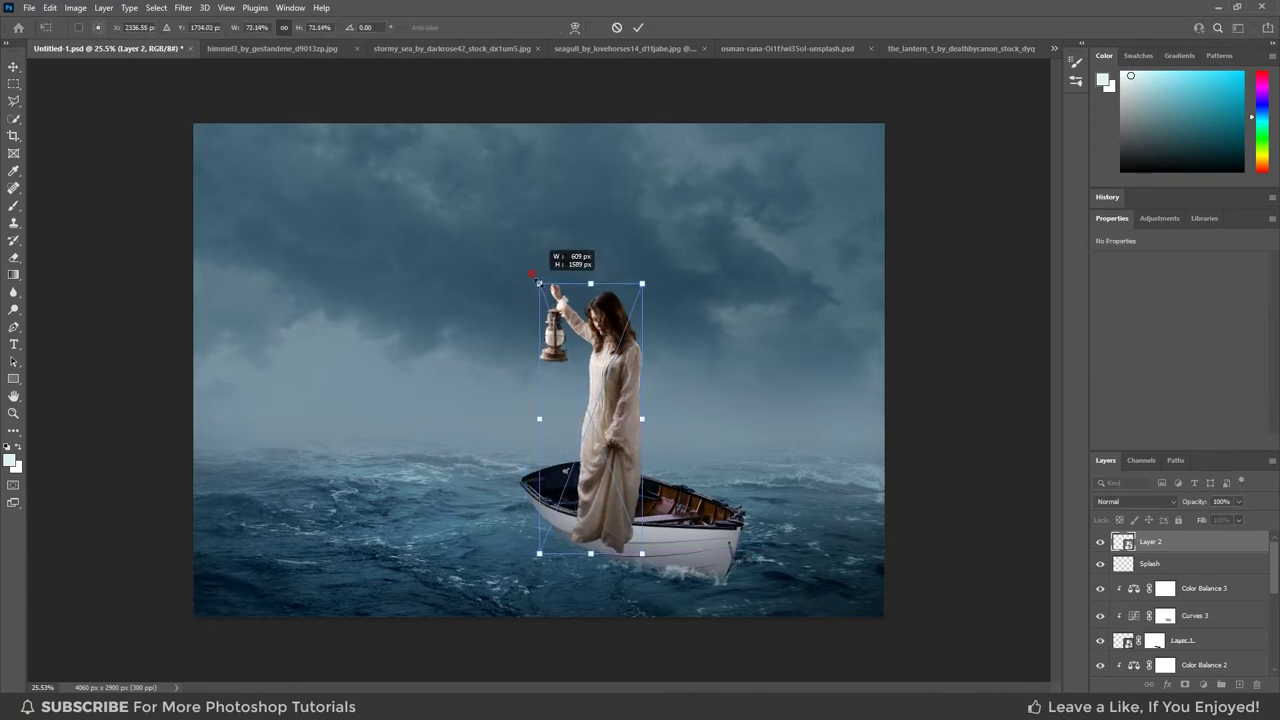
{"action": "double_click", "coordinate": [614, 490]}
Add a layer mask to the girl's layer.
{"action": "scroll", "coordinate": [630, 575], "scroll_direction": "up", "scroll_amount": 2}
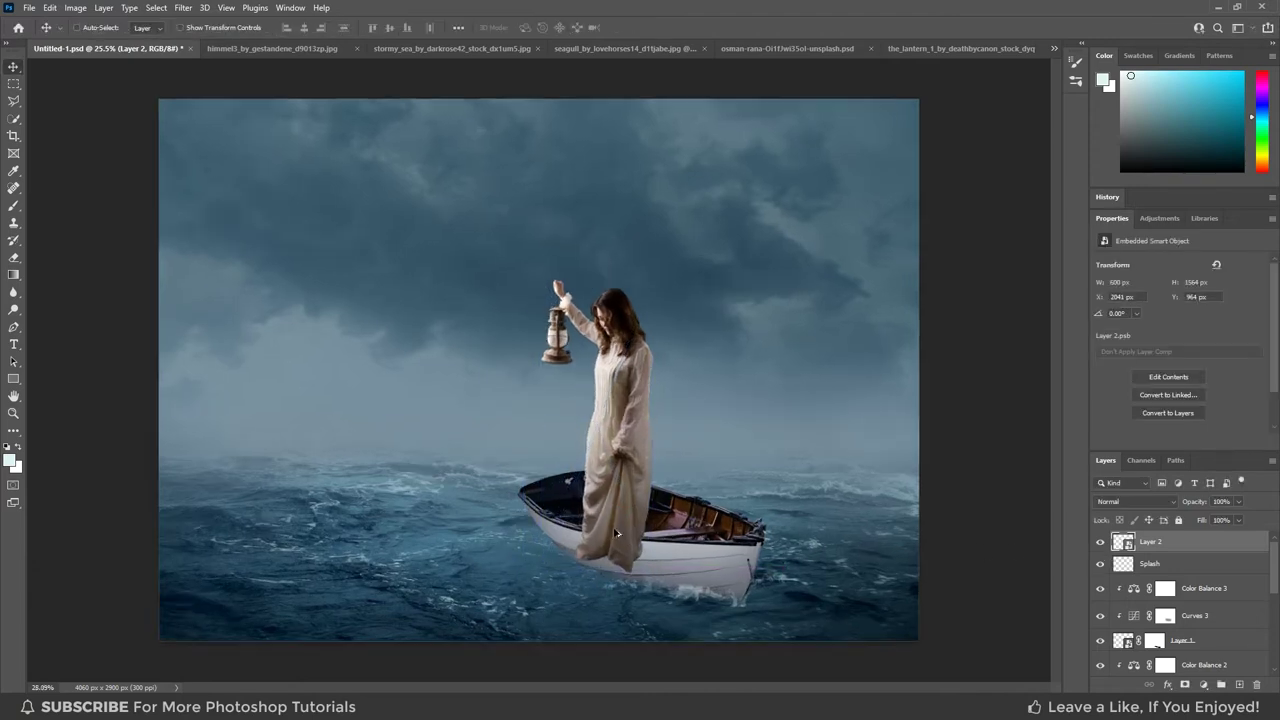
{"action": "scroll", "coordinate": [630, 575], "scroll_direction": "up", "scroll_amount": 3}
{"action": "scroll", "coordinate": [630, 575], "scroll_direction": "up", "scroll_amount": 2}
{"action": "left_click", "coordinate": [1185, 684]}
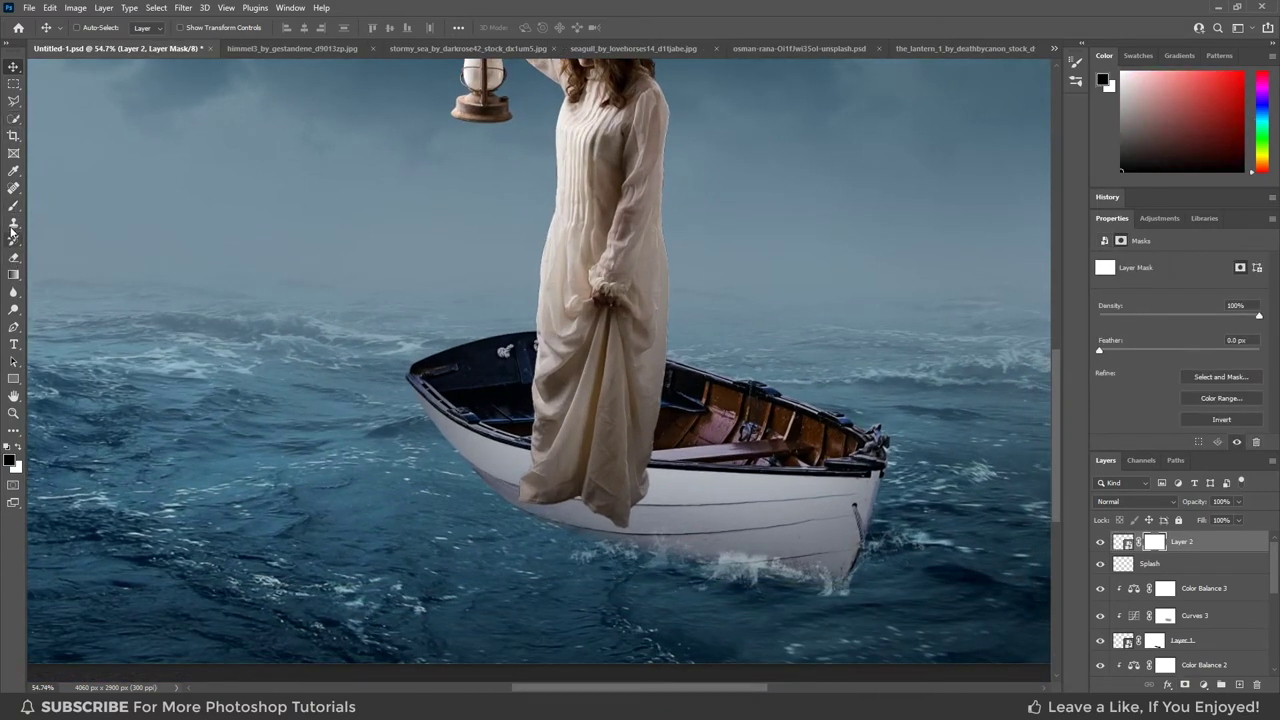
Paint black on Layer 2's mask to hide the dress hem behind the boat's rim.
{"action": "key", "text": "b"}
{"action": "scroll", "coordinate": [639, 493], "scroll_direction": "up", "scroll_amount": 1}
{"action": "scroll", "coordinate": [630, 490], "scroll_direction": "up", "scroll_amount": 1}
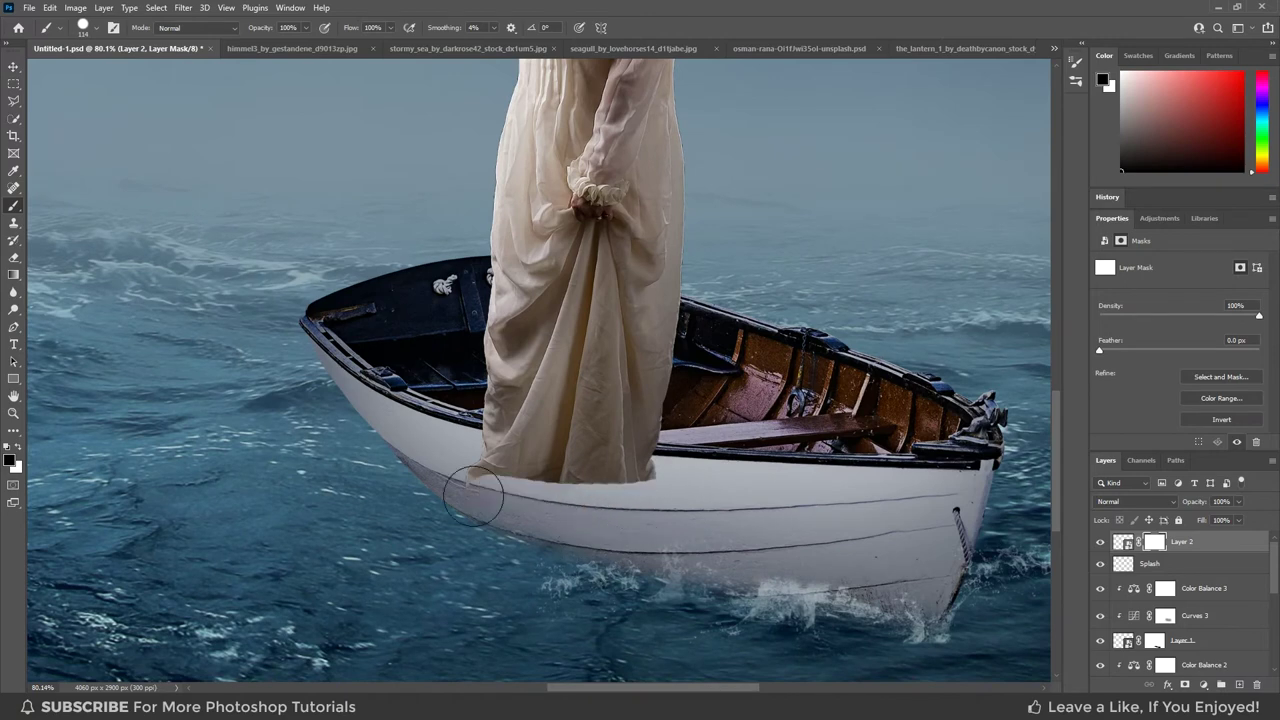
{"action": "left_click_drag", "start_coordinate": [473, 495], "coordinate": [652, 482]}
{"action": "scroll", "coordinate": [652, 482], "scroll_direction": "up", "scroll_amount": 1}
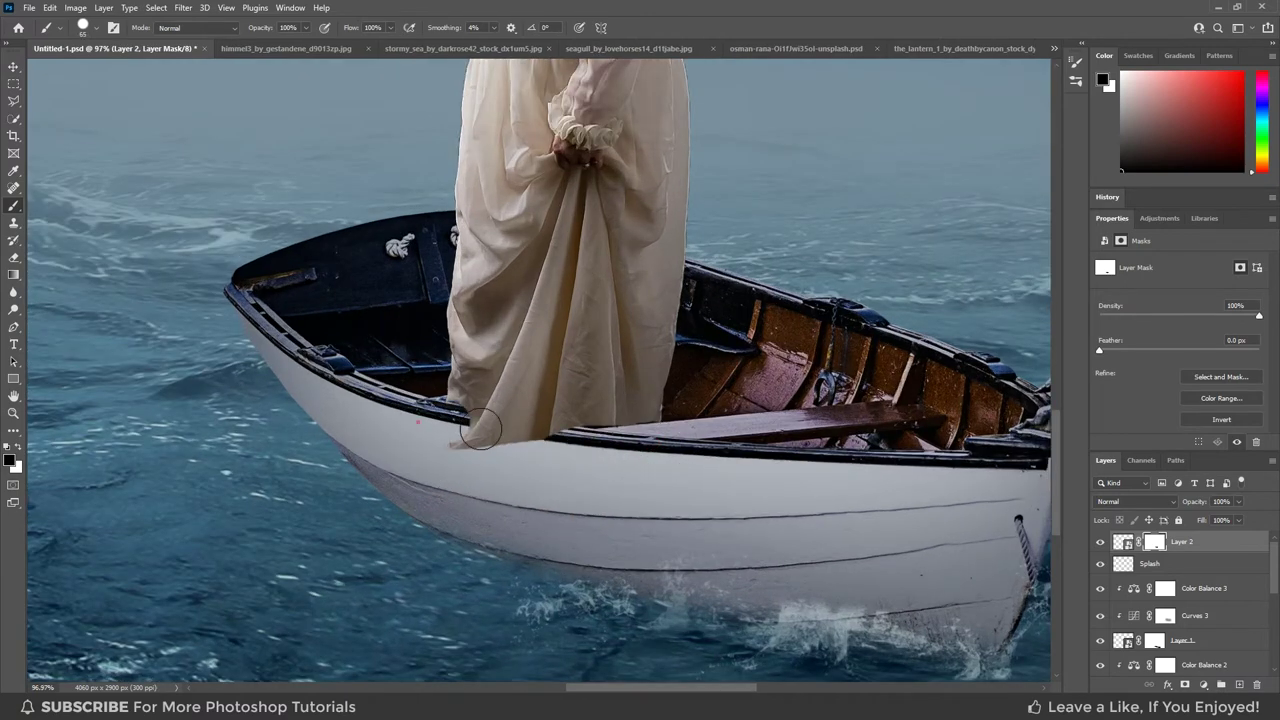
{"action": "scroll", "coordinate": [514, 455], "scroll_direction": "up", "scroll_amount": 5}
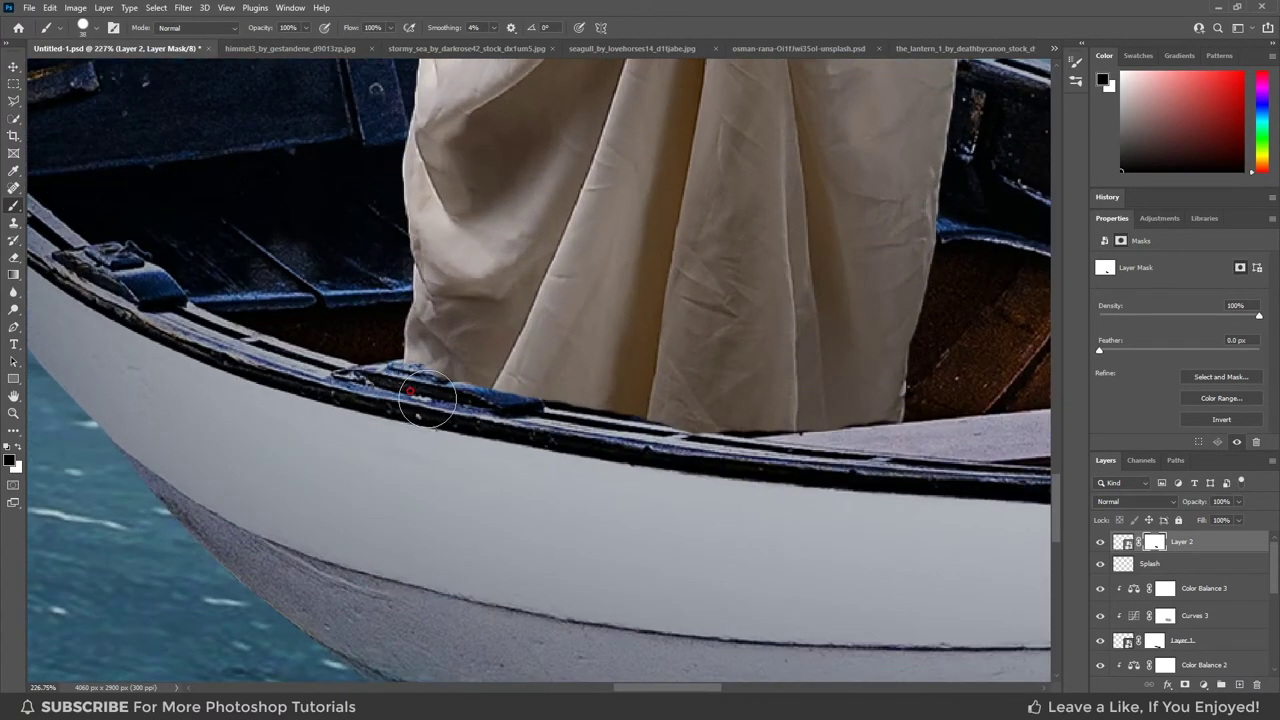
{"action": "scroll", "coordinate": [408, 382], "scroll_direction": "up", "scroll_amount": 1}
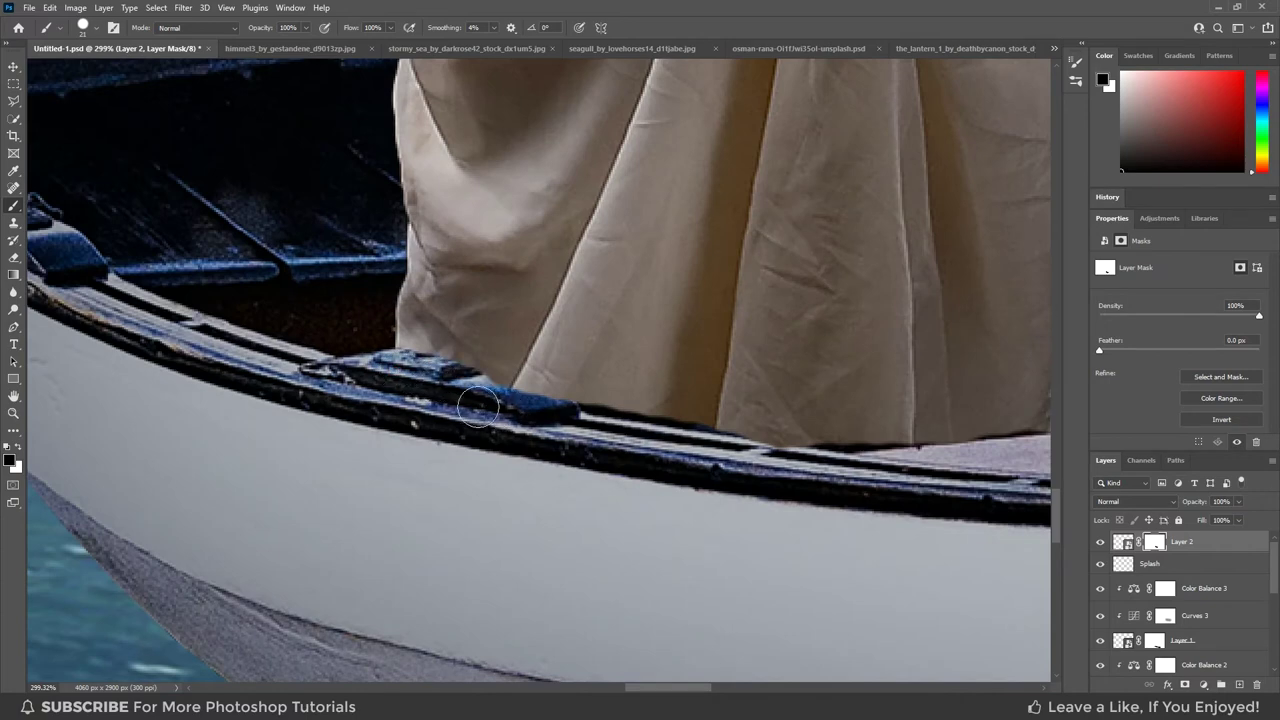
{"action": "scroll", "coordinate": [540, 413], "scroll_direction": "down", "scroll_amount": 3}
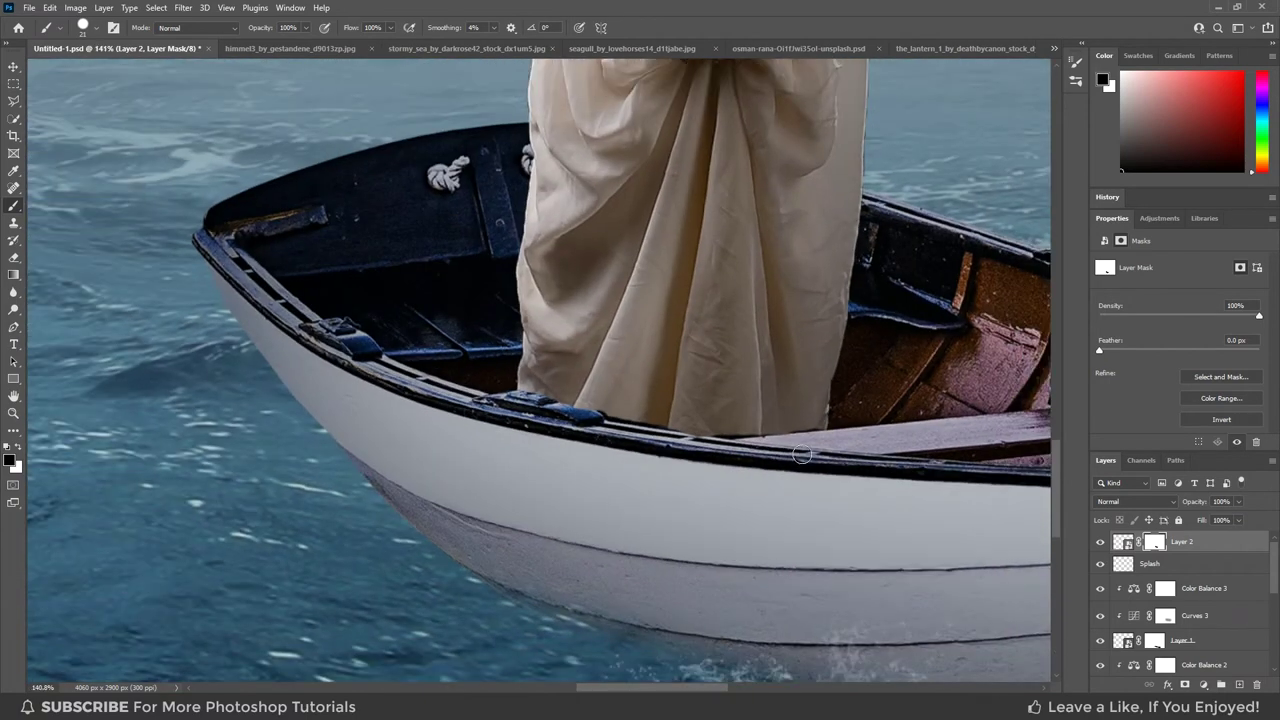
{"action": "scroll", "coordinate": [418, 396], "scroll_direction": "up", "scroll_amount": 2}
{"action": "scroll", "coordinate": [418, 396], "scroll_direction": "up", "scroll_amount": 2}
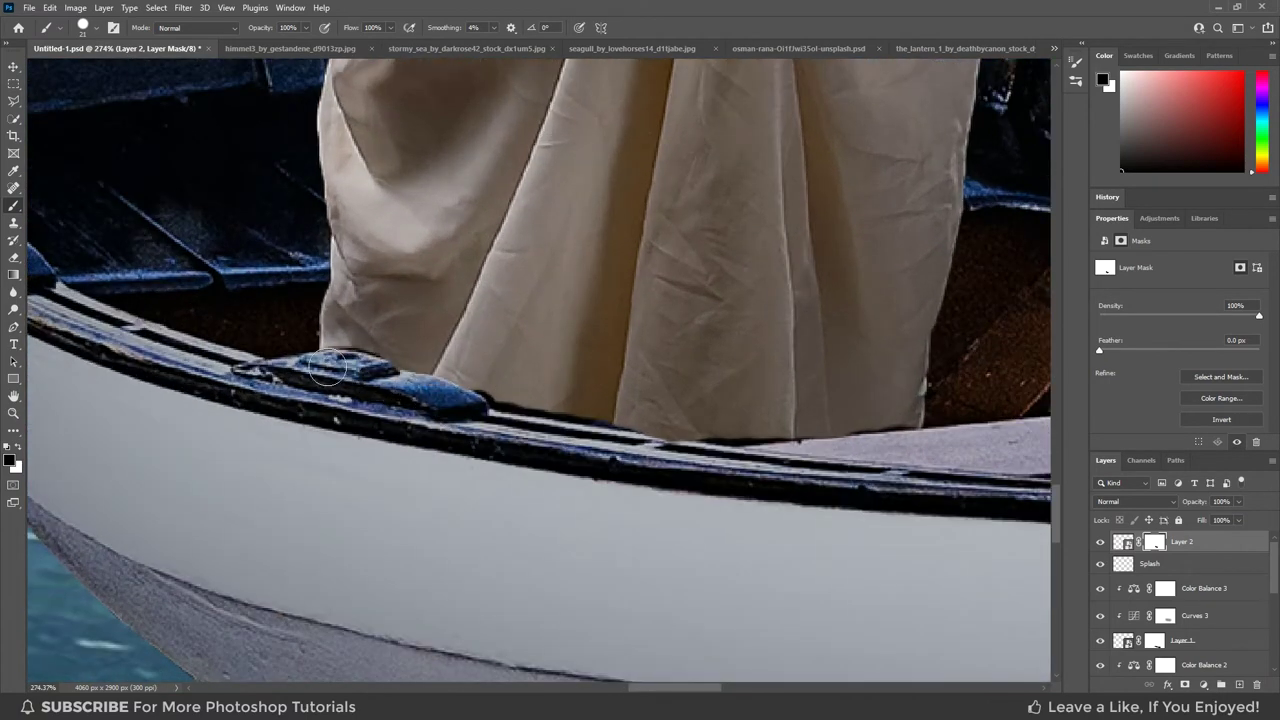
{"action": "scroll", "coordinate": [333, 352], "scroll_direction": "up", "scroll_amount": 2}
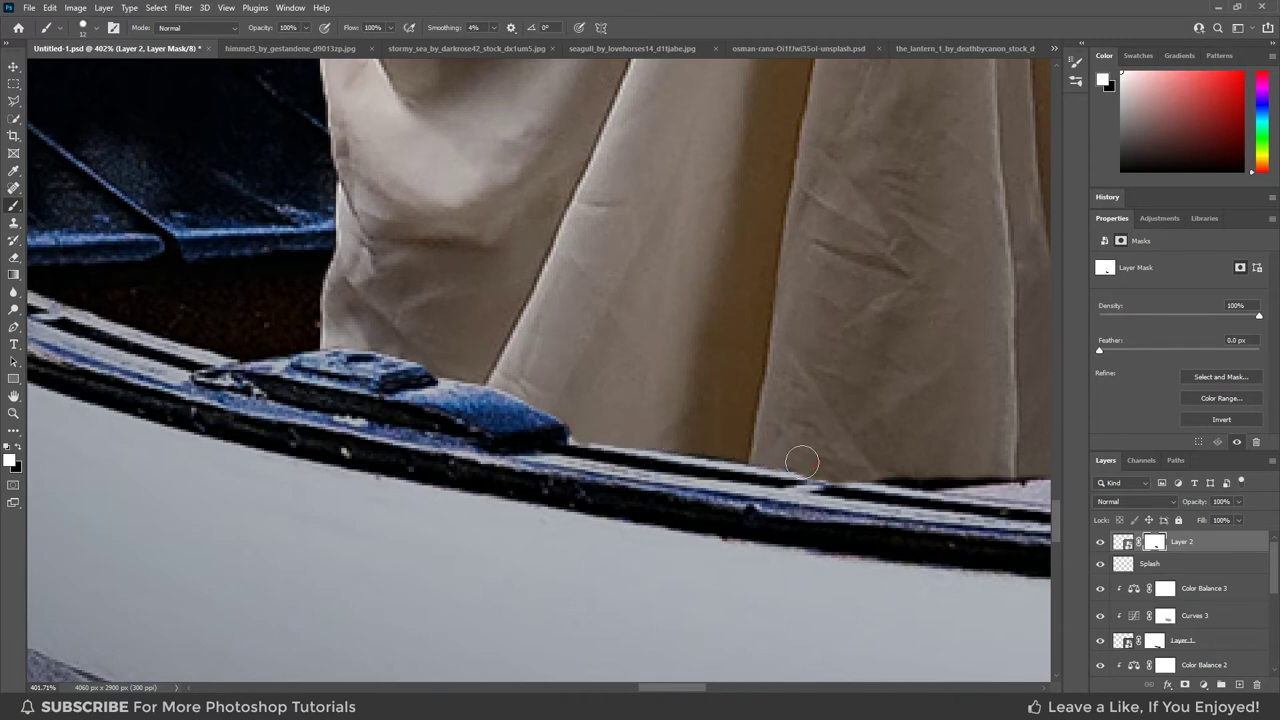
{"action": "scroll", "coordinate": [703, 429], "scroll_direction": "down", "scroll_amount": 1}
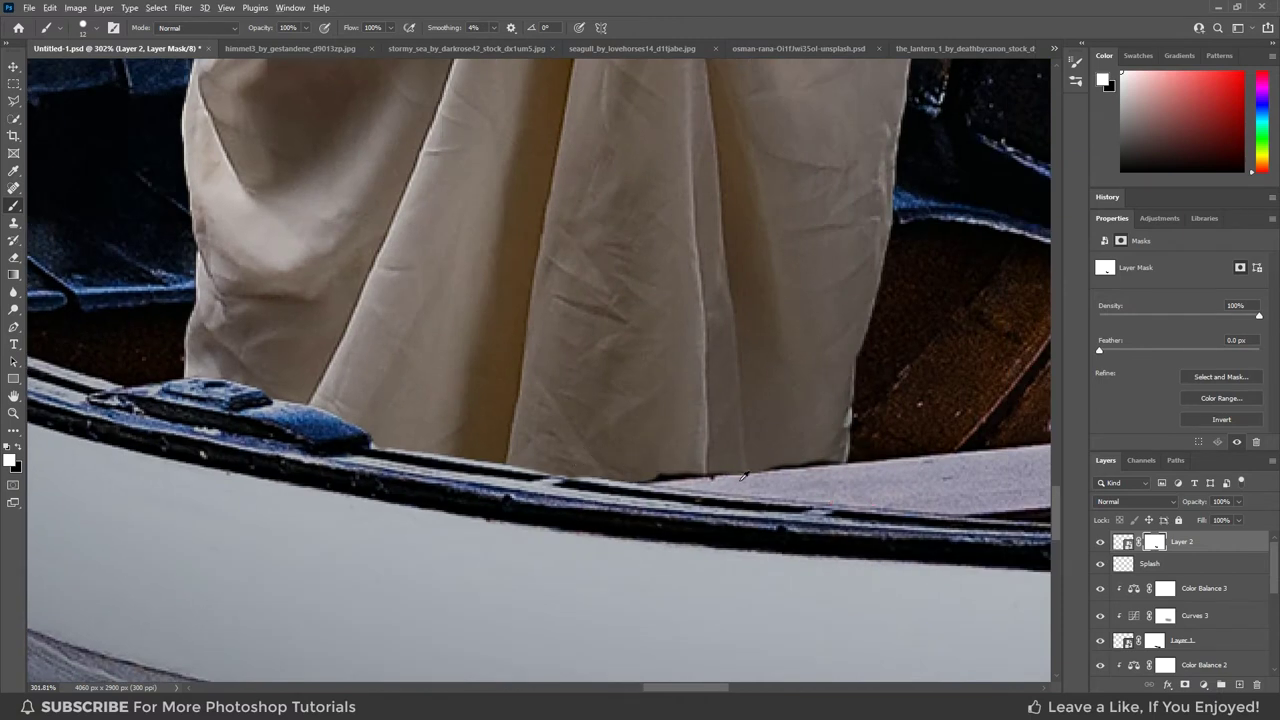
{"action": "scroll", "coordinate": [743, 476], "scroll_direction": "up", "scroll_amount": 1}
{"action": "left_click", "coordinate": [850, 457], "text": "shift"}
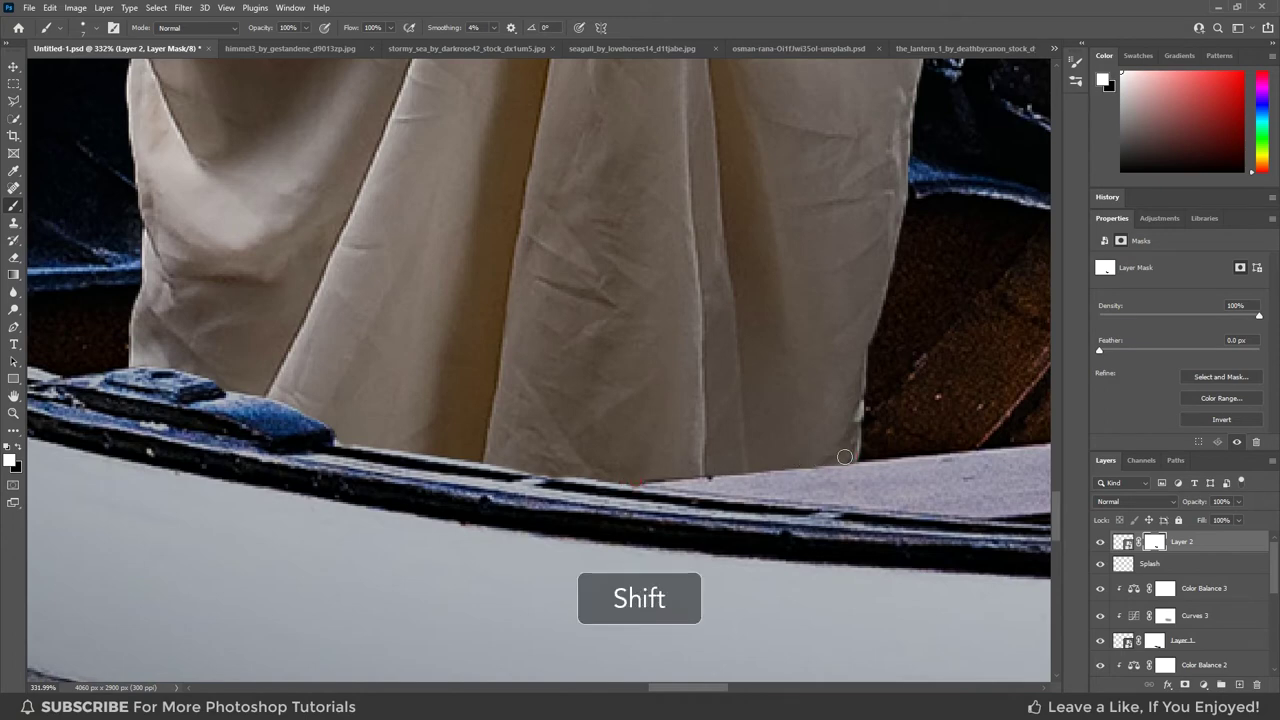
{"action": "scroll", "coordinate": [643, 391], "scroll_direction": "down", "scroll_amount": 5}
{"action": "scroll", "coordinate": [860, 454], "scroll_direction": "down", "scroll_amount": 3}
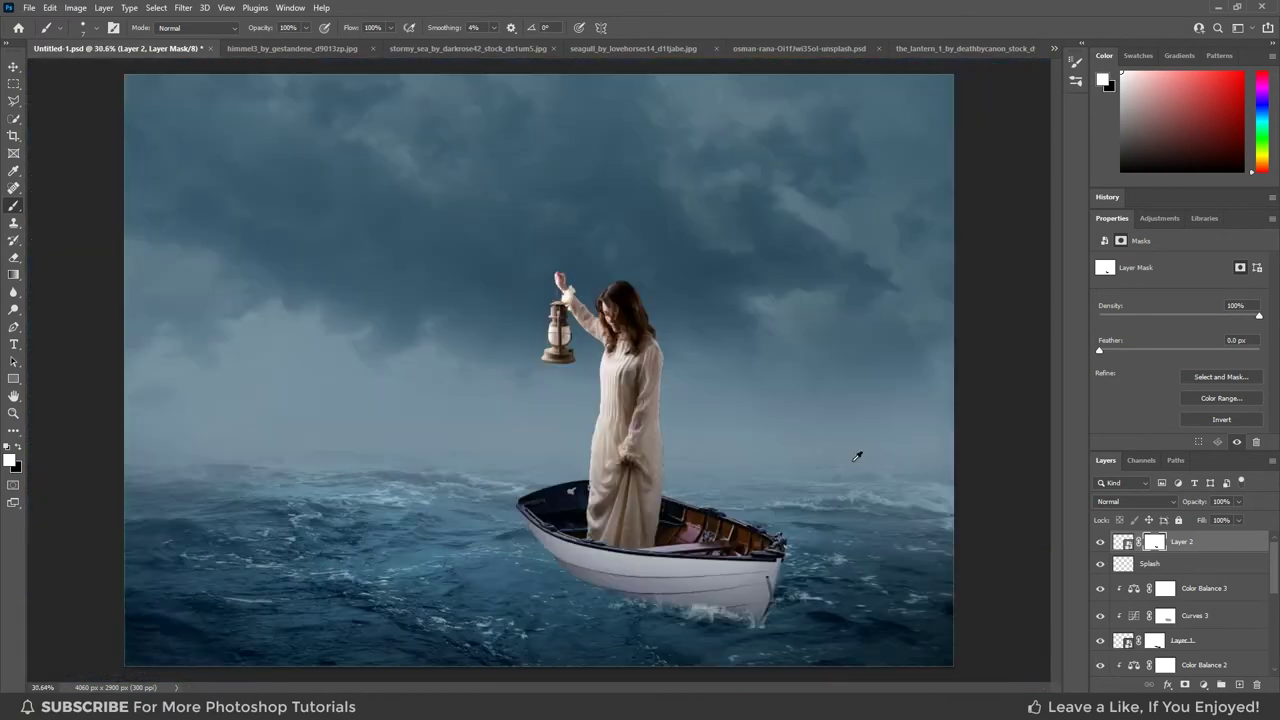
Rename Layer 1 to Boat and add a new empty Layer 3 above it.
{"action": "key", "text": "v"}
{"action": "left_click", "coordinate": [1182, 641]}
{"action": "type", "text": "Boat"}
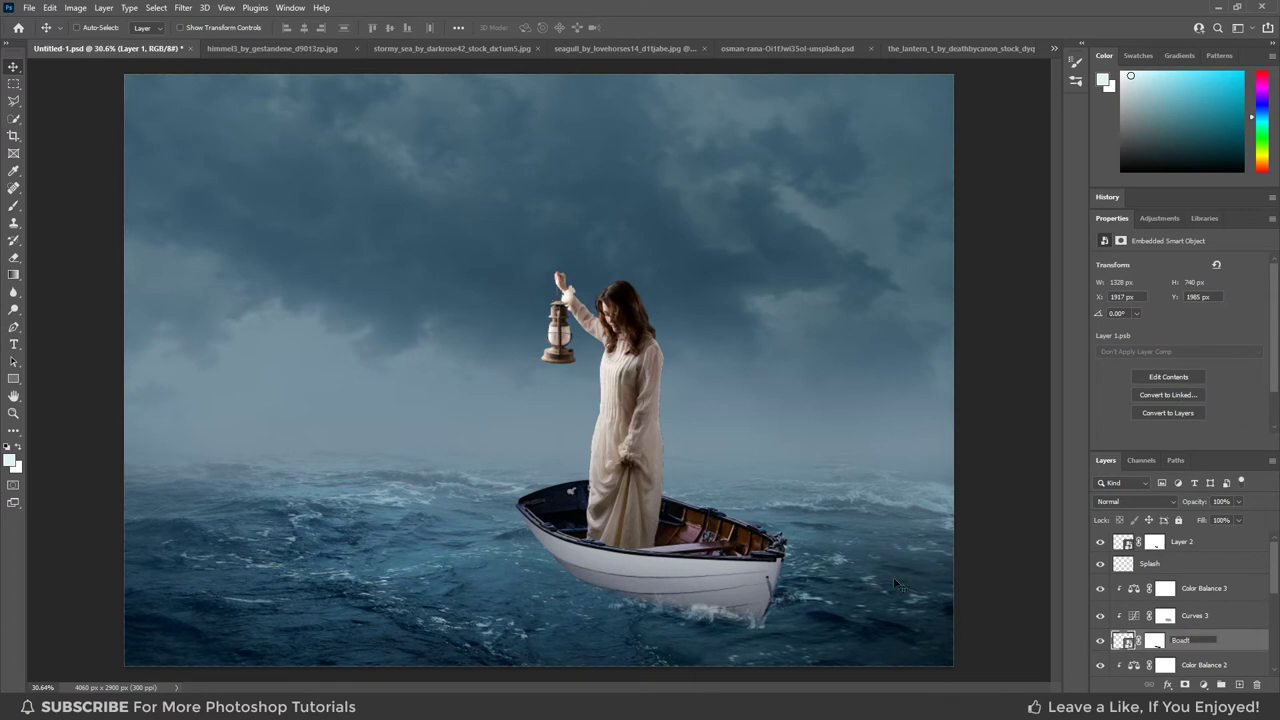
{"action": "key", "text": "Return"}
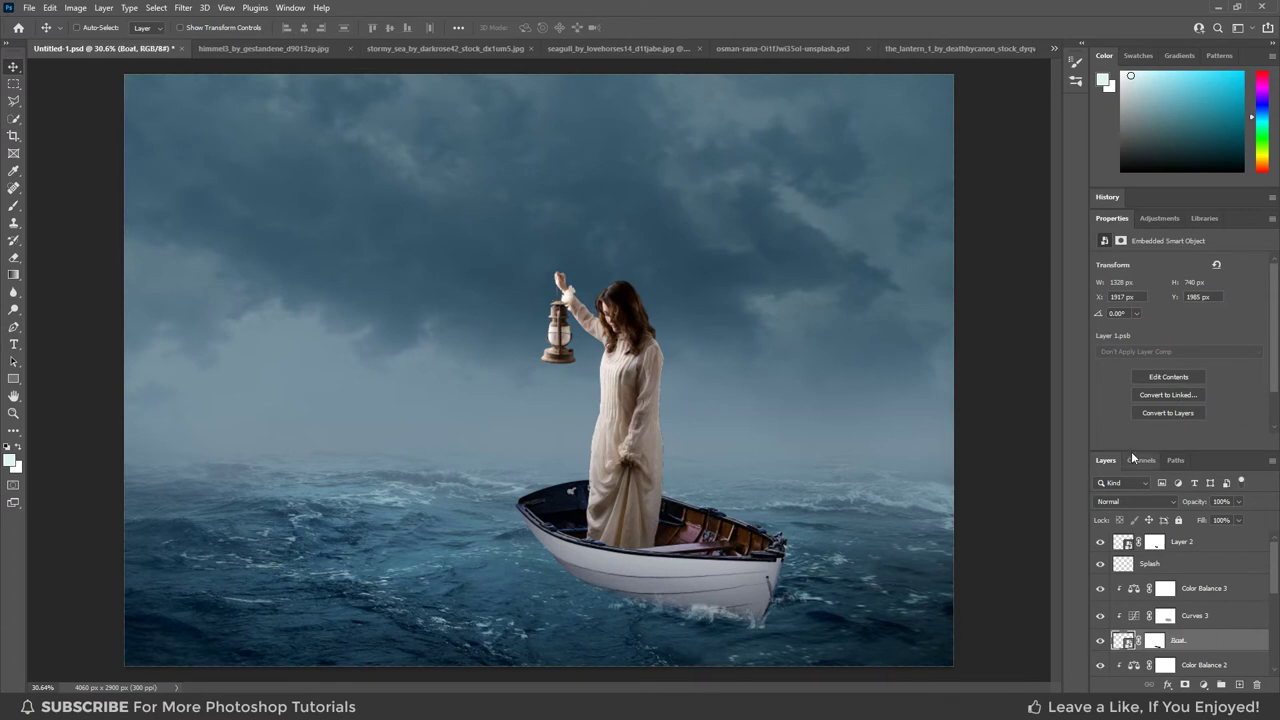
{"action": "key", "text": "ctrl+shift+alt+n"}
{"action": "scroll", "coordinate": [577, 330], "scroll_direction": "up", "scroll_amount": 5}
Sample the lantern glass colour and adjust the foreground to bright orange.
{"action": "key", "text": "shift+r"}
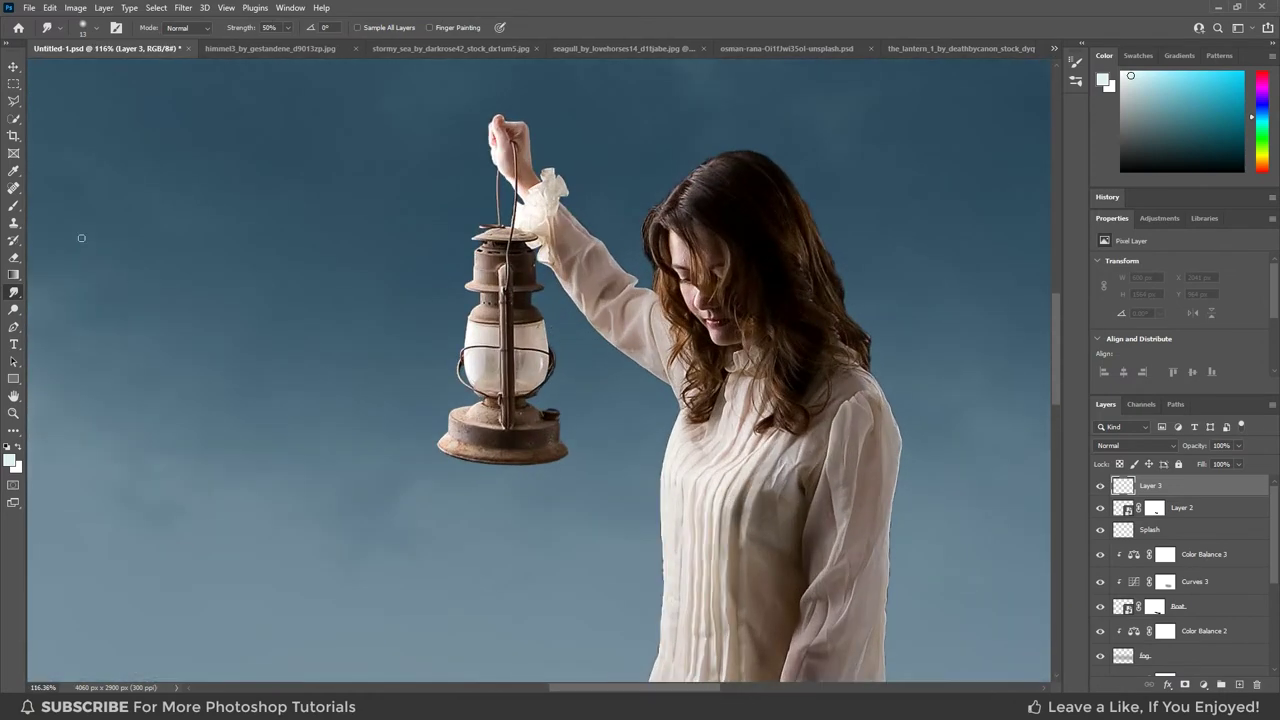
{"action": "left_click", "coordinate": [13, 170]}
{"action": "left_click", "coordinate": [534, 363]}
{"action": "left_click", "coordinate": [10, 460]}
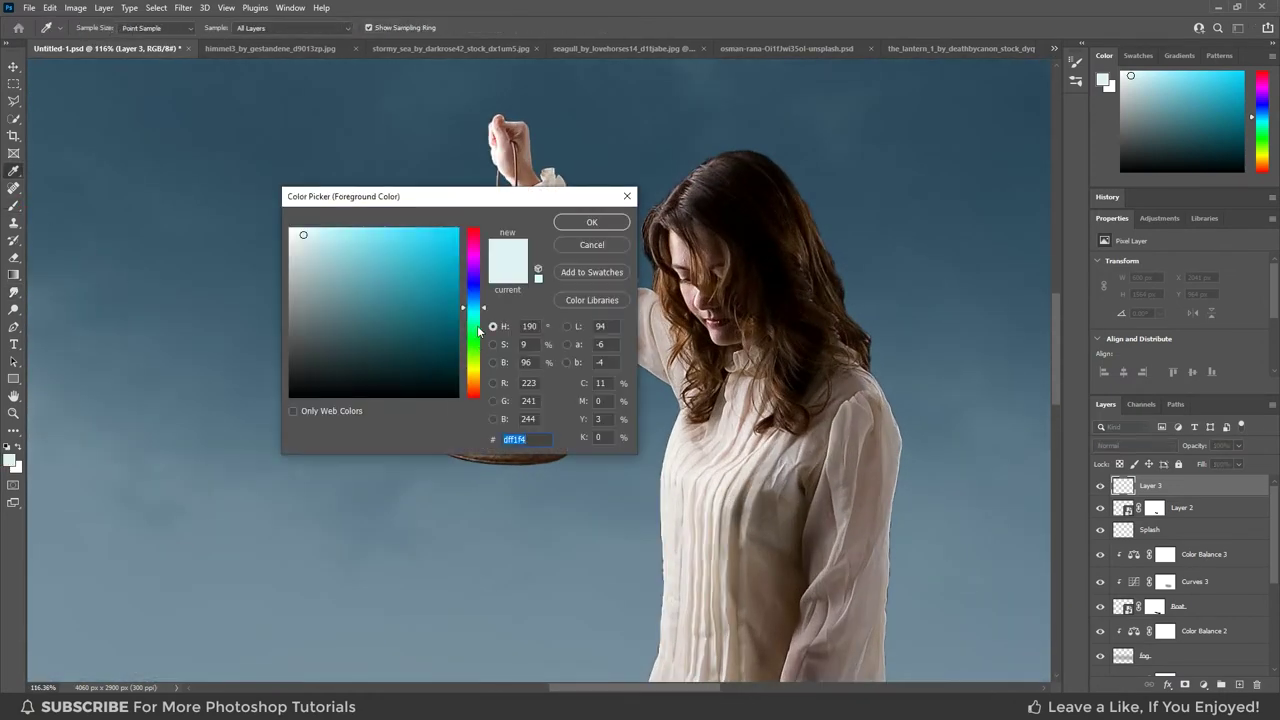
{"action": "left_click_drag", "start_coordinate": [436, 262], "coordinate": [465, 216]}
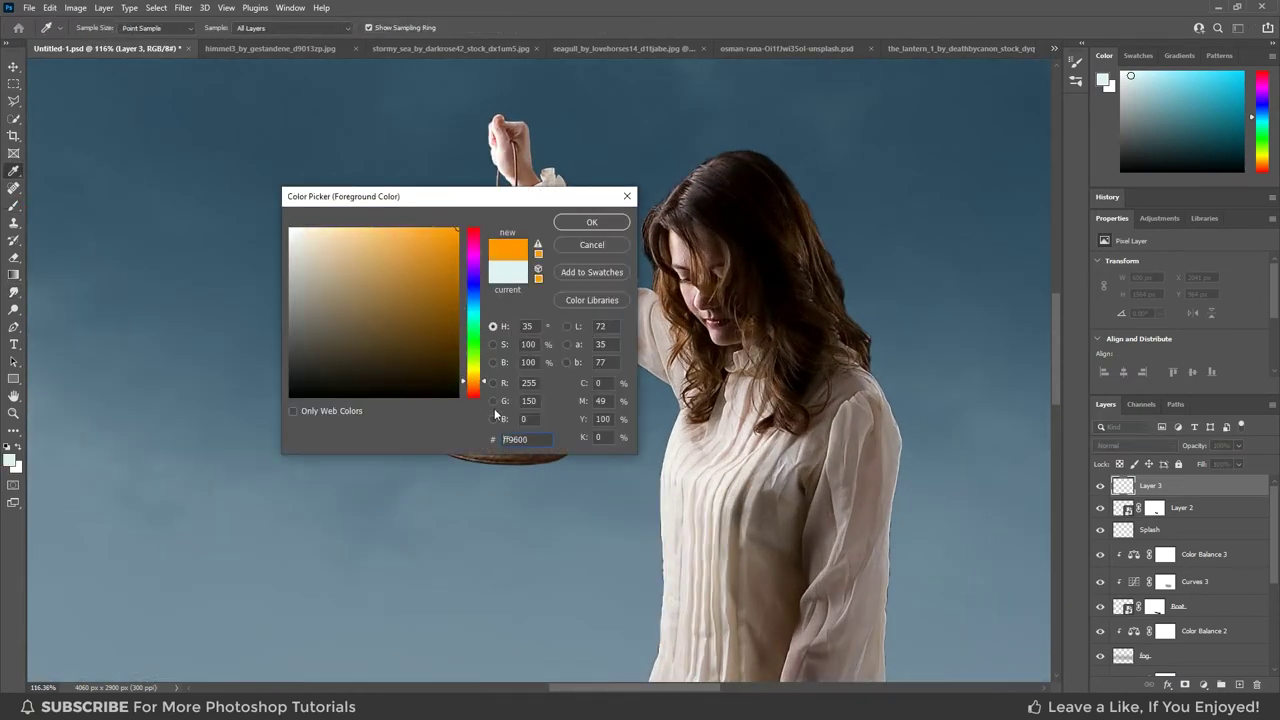
{"action": "left_click", "coordinate": [591, 222]}
Paint orange over the lantern glass on Layer 3 and set it to Hard Light.
{"action": "key", "text": "b"}
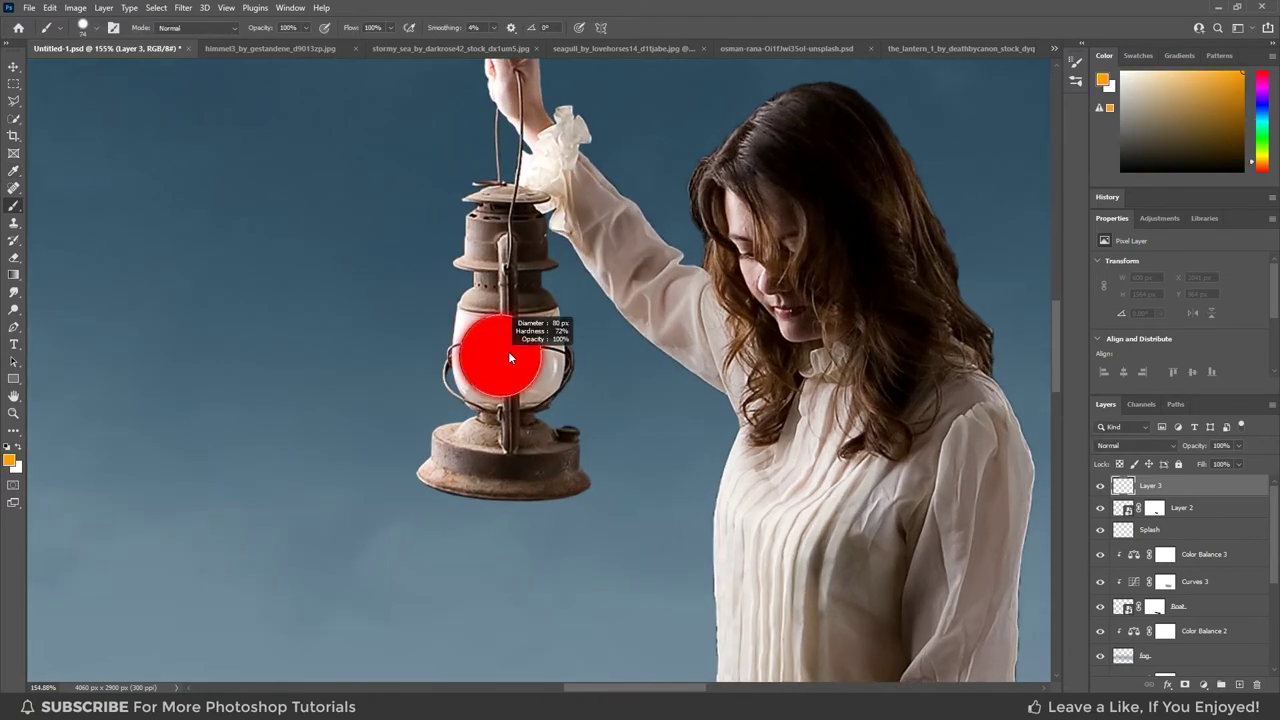
{"action": "scroll", "coordinate": [508, 351], "scroll_direction": "up", "scroll_amount": 2}
{"action": "left_click_drag", "start_coordinate": [514, 361], "coordinate": [526, 340]}
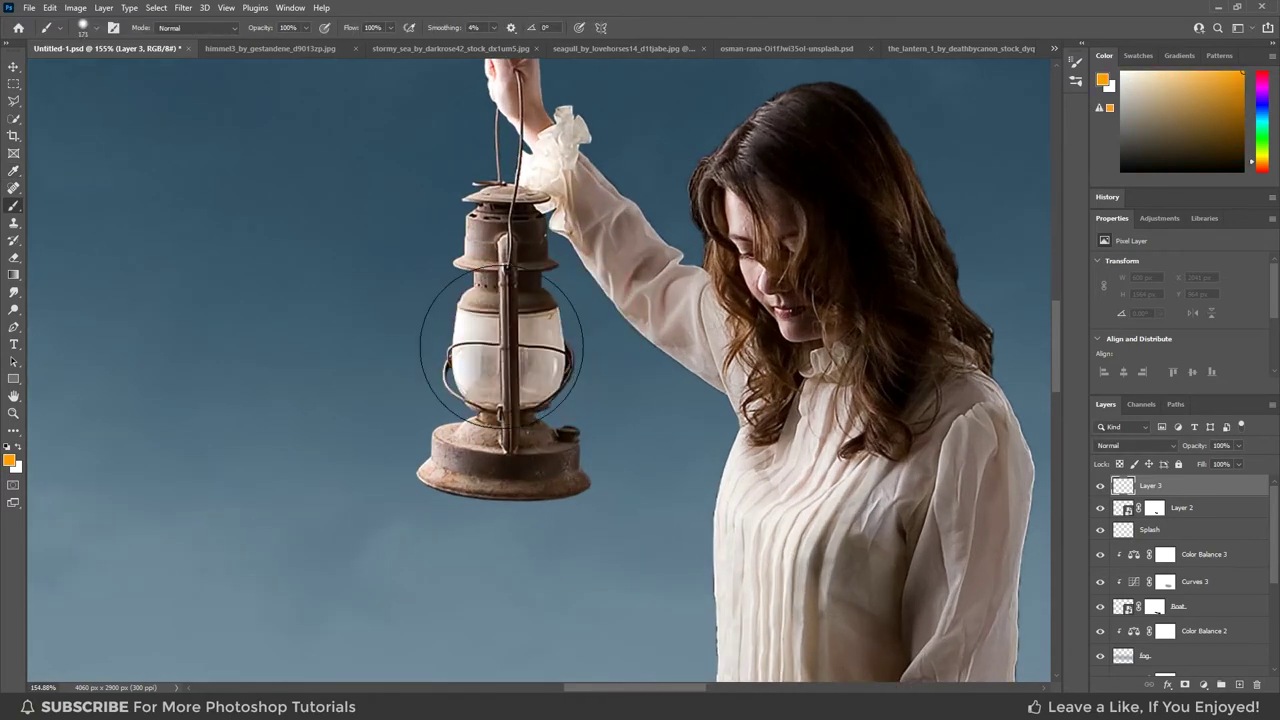
{"action": "left_click", "coordinate": [508, 348]}
{"action": "left_click", "coordinate": [1141, 445]}
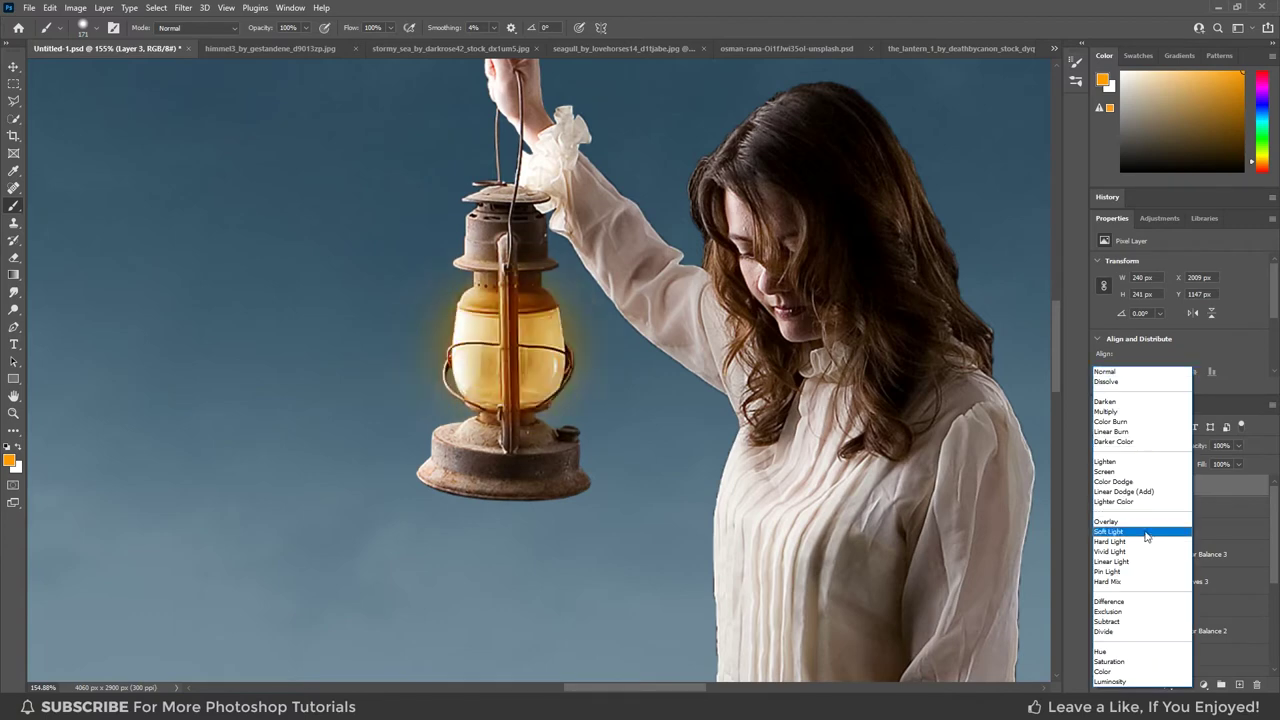
{"action": "left_click", "coordinate": [1135, 545]}
Erase the glow spilling above, left and below the glass and over the vertical bar.
{"action": "left_click", "coordinate": [14, 258]}
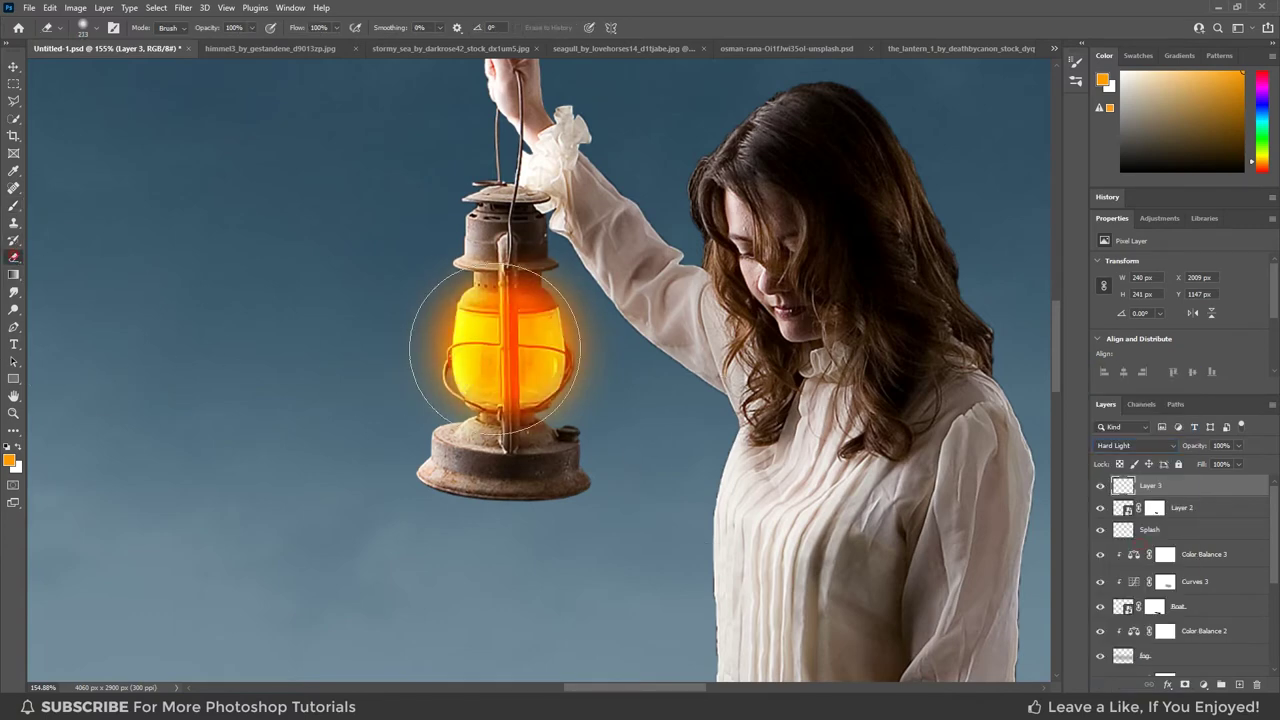
{"action": "left_click_drag", "start_coordinate": [571, 400], "coordinate": [540, 400]}
{"action": "scroll", "coordinate": [496, 290], "scroll_direction": "up", "scroll_amount": 1}
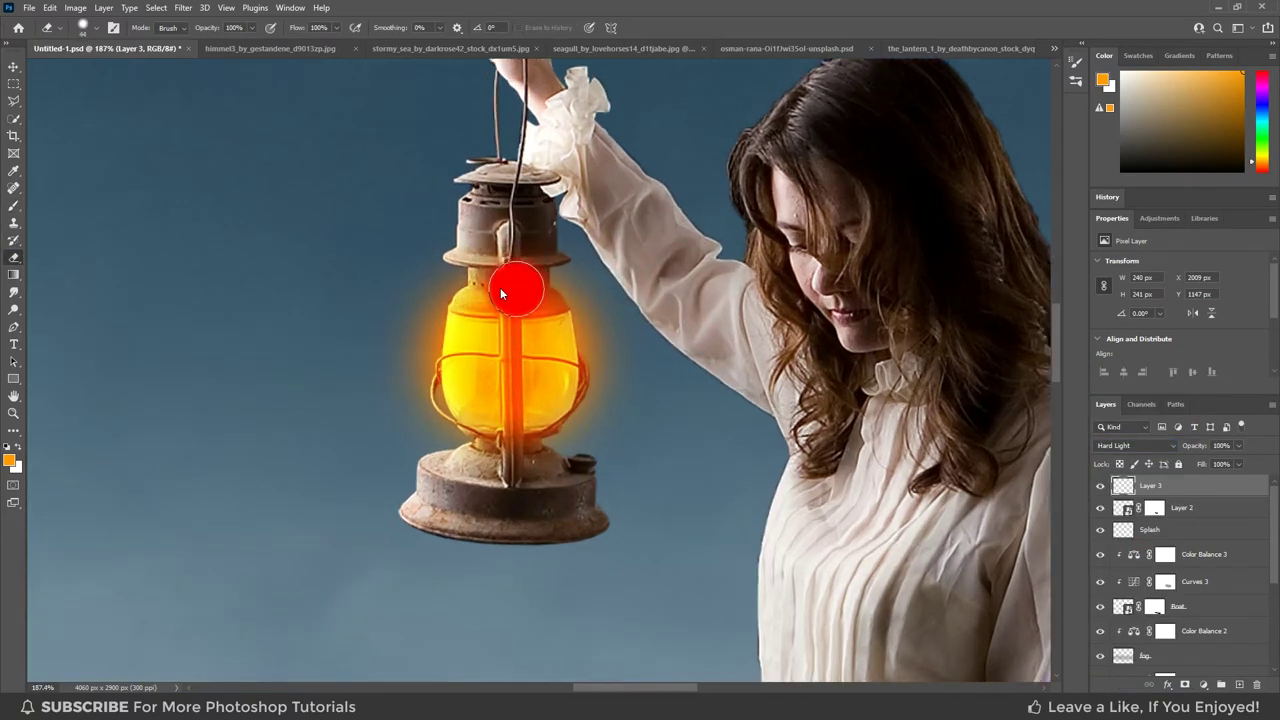
{"action": "mouse_move", "coordinate": [571, 271]}
{"action": "left_mouse_down"}
{"action": "mouse_move", "coordinate": [377, 302]}
{"action": "mouse_move", "coordinate": [563, 287]}
{"action": "mouse_move", "coordinate": [615, 390]}
{"action": "left_mouse_up"}
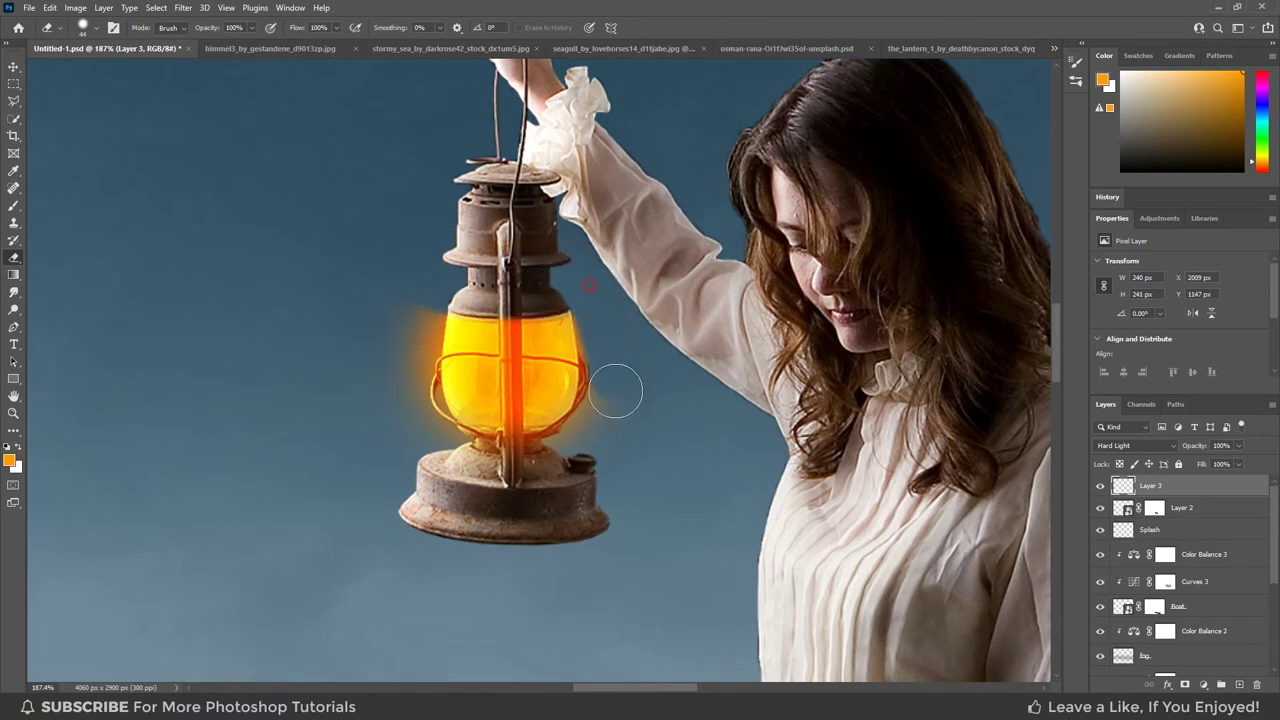
{"action": "left_click_drag", "start_coordinate": [594, 442], "coordinate": [551, 470]}
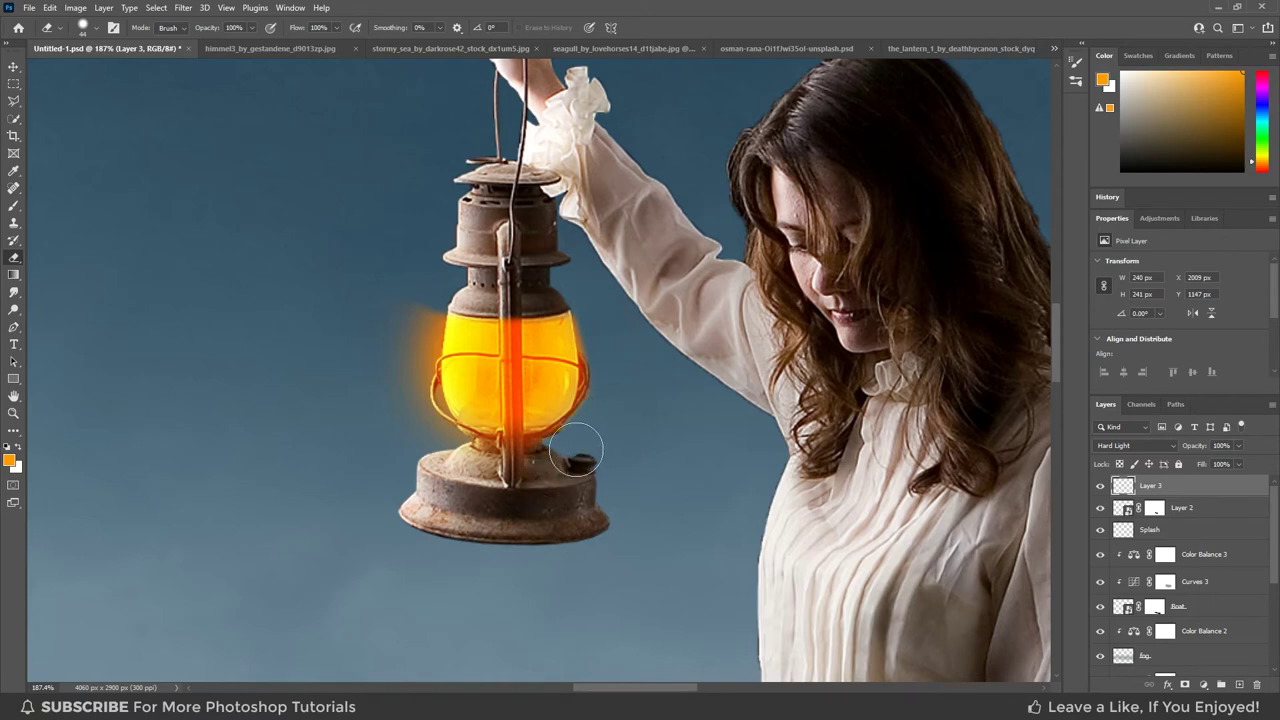
{"action": "scroll", "coordinate": [600, 320], "scroll_direction": "up", "scroll_amount": 2}
{"action": "scroll", "coordinate": [590, 300], "scroll_direction": "up", "scroll_amount": 3}
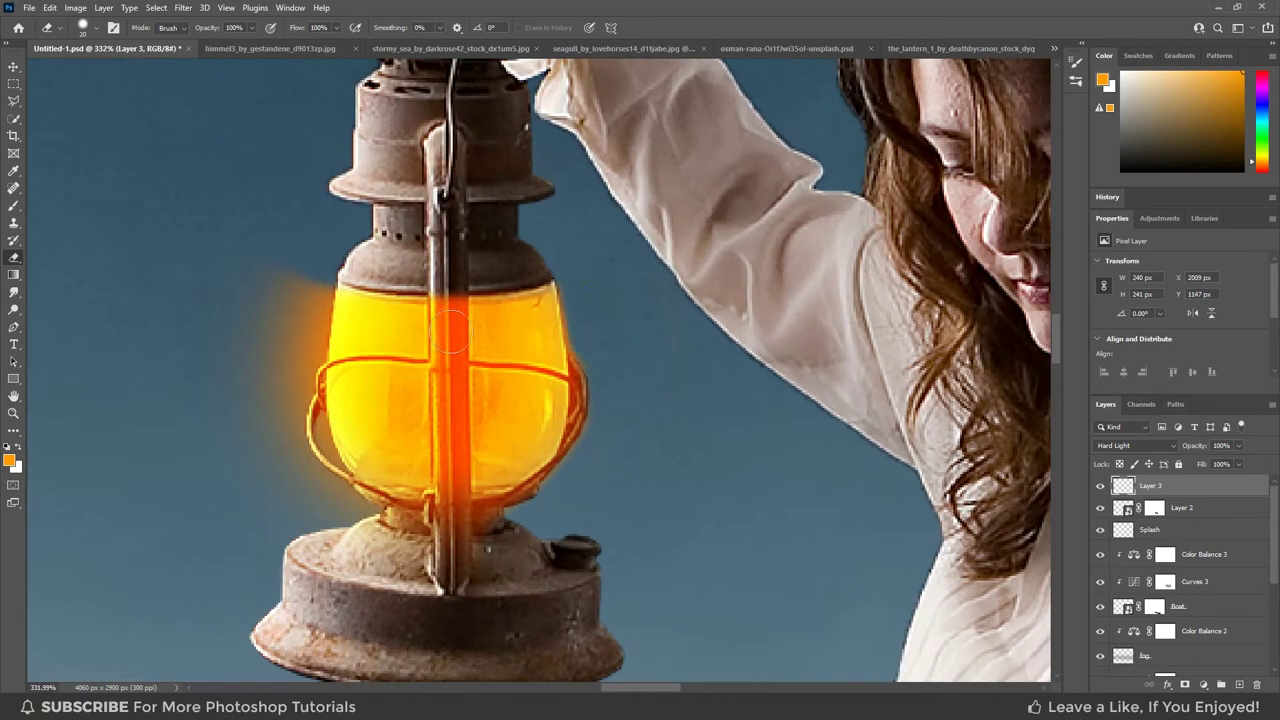
{"action": "mouse_move", "coordinate": [330, 265]}
{"action": "left_mouse_down"}
{"action": "mouse_move", "coordinate": [309, 286]}
{"action": "mouse_move", "coordinate": [275, 430]}
{"action": "mouse_move", "coordinate": [330, 490]}
{"action": "mouse_move", "coordinate": [392, 522]}
{"action": "mouse_move", "coordinate": [485, 528]}
{"action": "left_mouse_up"}
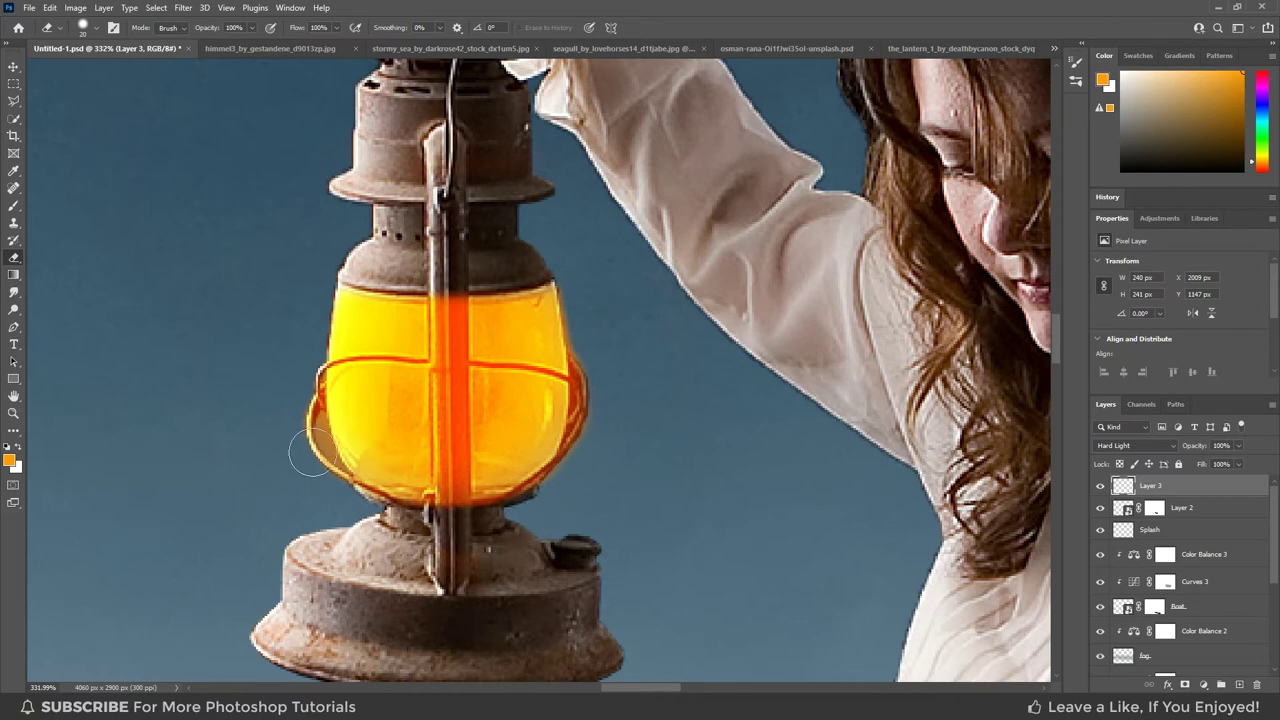
{"action": "scroll", "coordinate": [310, 455], "scroll_direction": "up", "scroll_amount": 2}
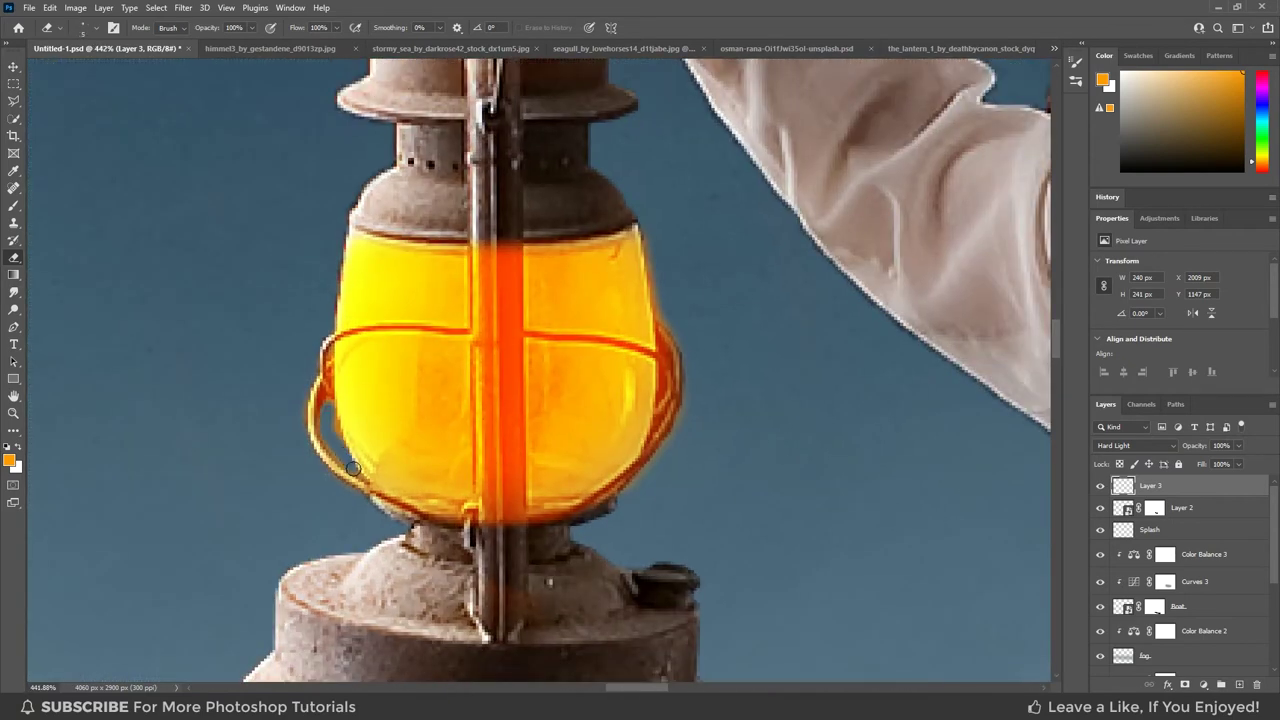
{"action": "scroll", "coordinate": [403, 451], "scroll_direction": "down", "scroll_amount": 3}
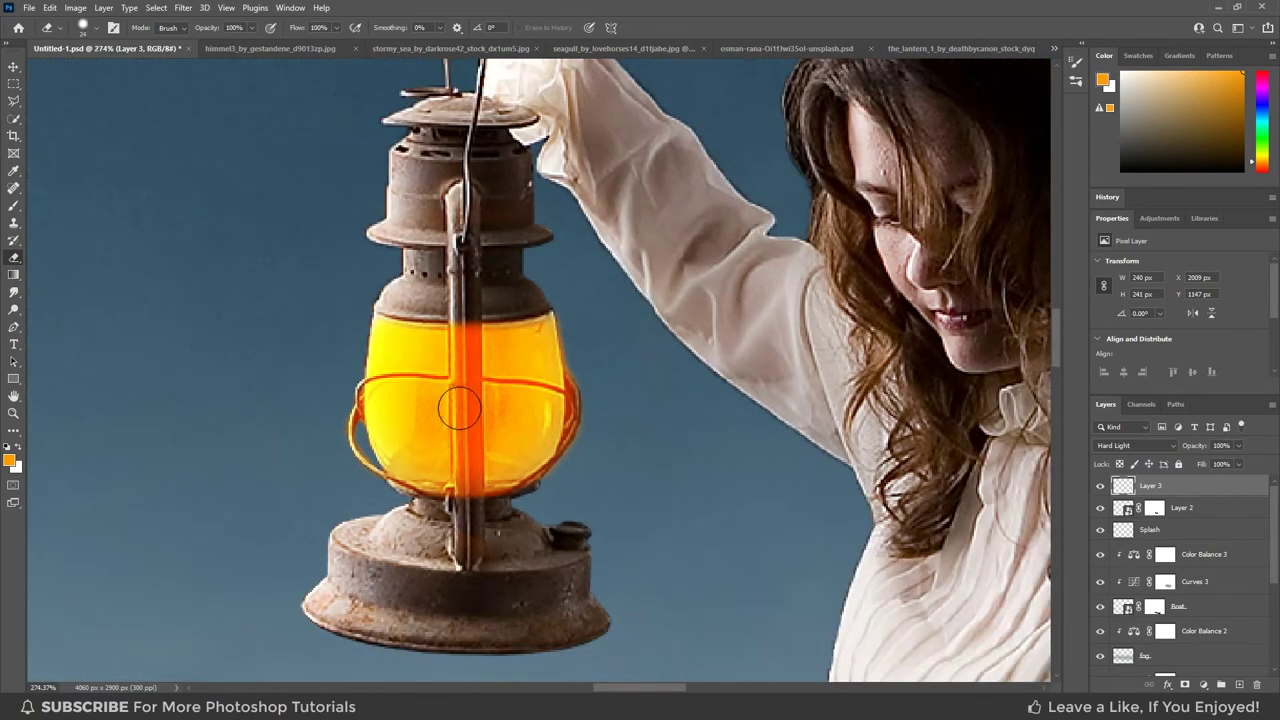
{"action": "left_click_drag", "start_coordinate": [465, 316], "coordinate": [465, 423]}
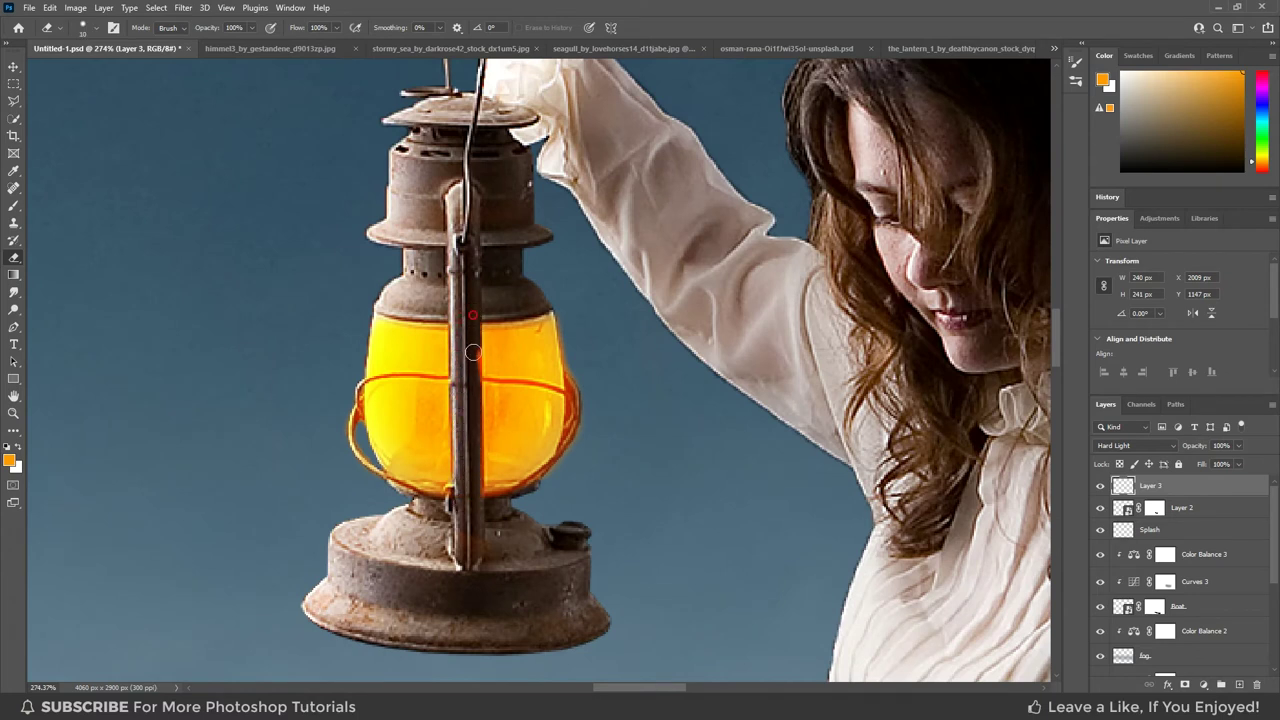
{"action": "left_click", "coordinate": [14, 205]}
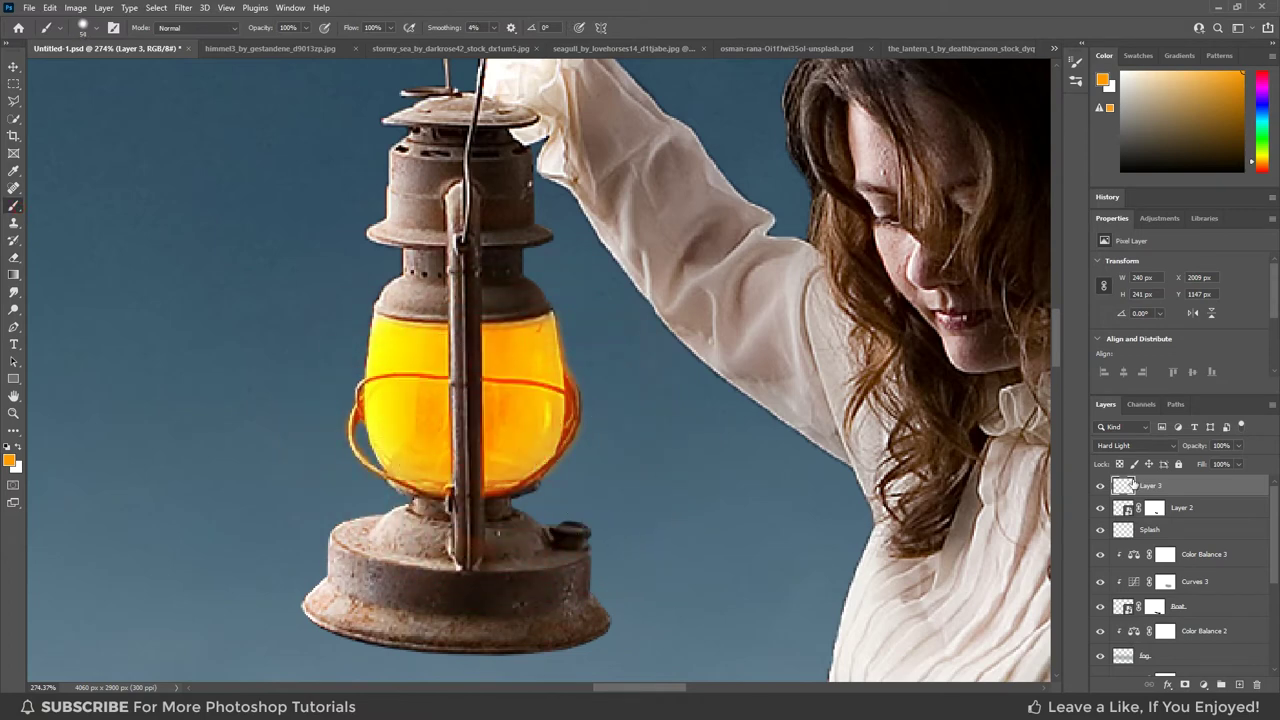
Create Layer 4 and set the foreground colour to orange with a smaller brush.
{"action": "left_click", "coordinate": [1271, 404]}
{"action": "left_click", "coordinate": [1150, 213]}
{"action": "left_click", "coordinate": [753, 211]}
{"action": "key", "text": "bracketleft"}
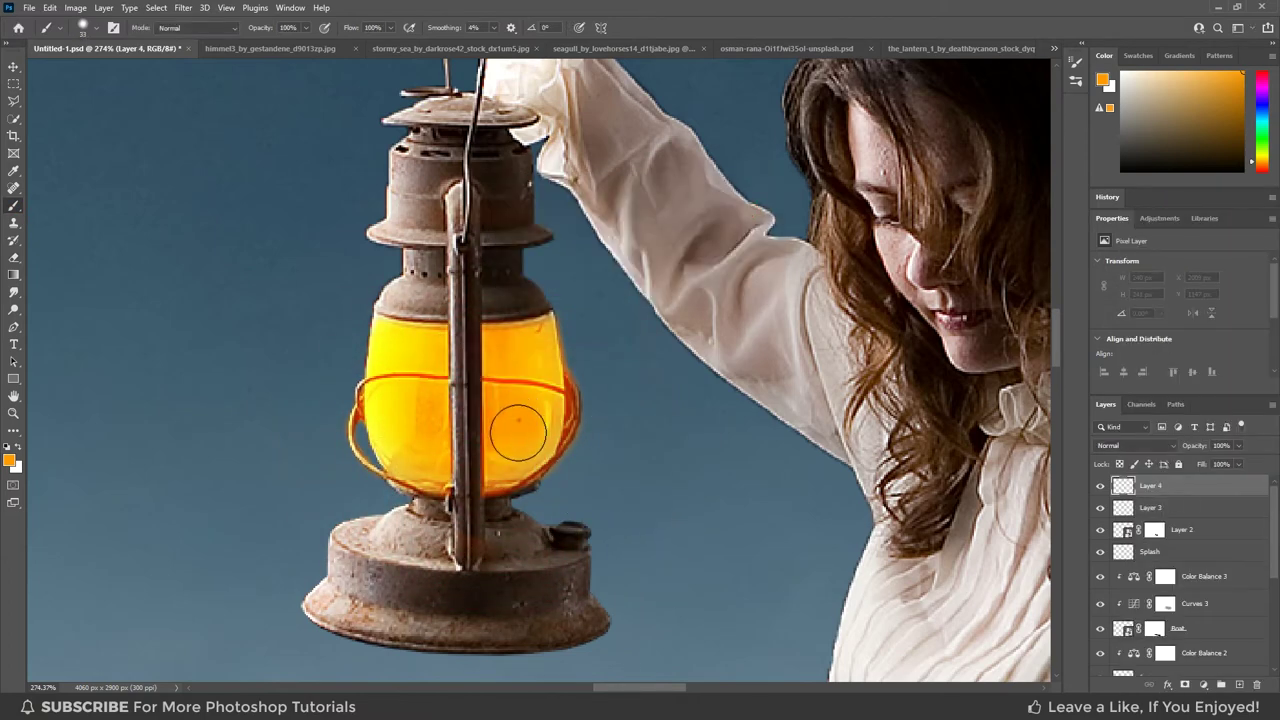
{"action": "left_click", "coordinate": [8, 462]}
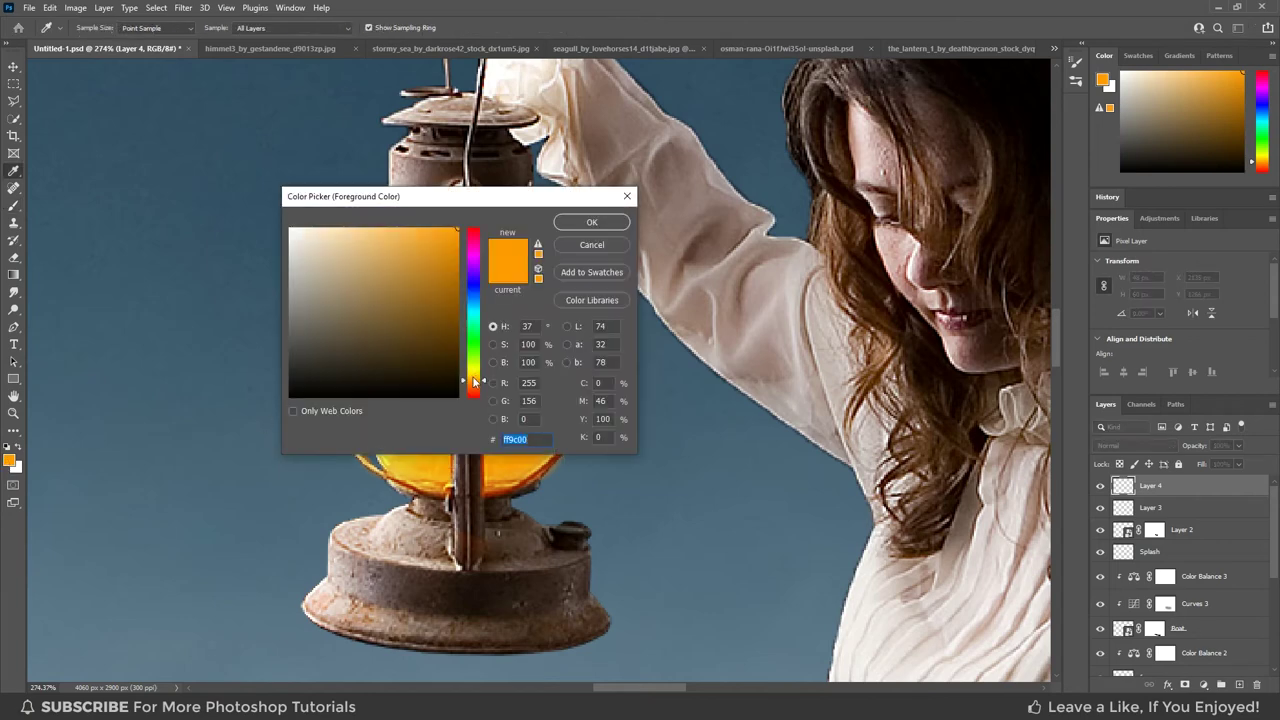
{"action": "left_click_drag", "start_coordinate": [476, 381], "coordinate": [515, 455]}
{"action": "key", "text": "Return"}
Paint orange across both sides of the lantern glass and set Layer 4 to Hard Light.
{"action": "left_click_drag", "start_coordinate": [420, 395], "coordinate": [410, 455]}
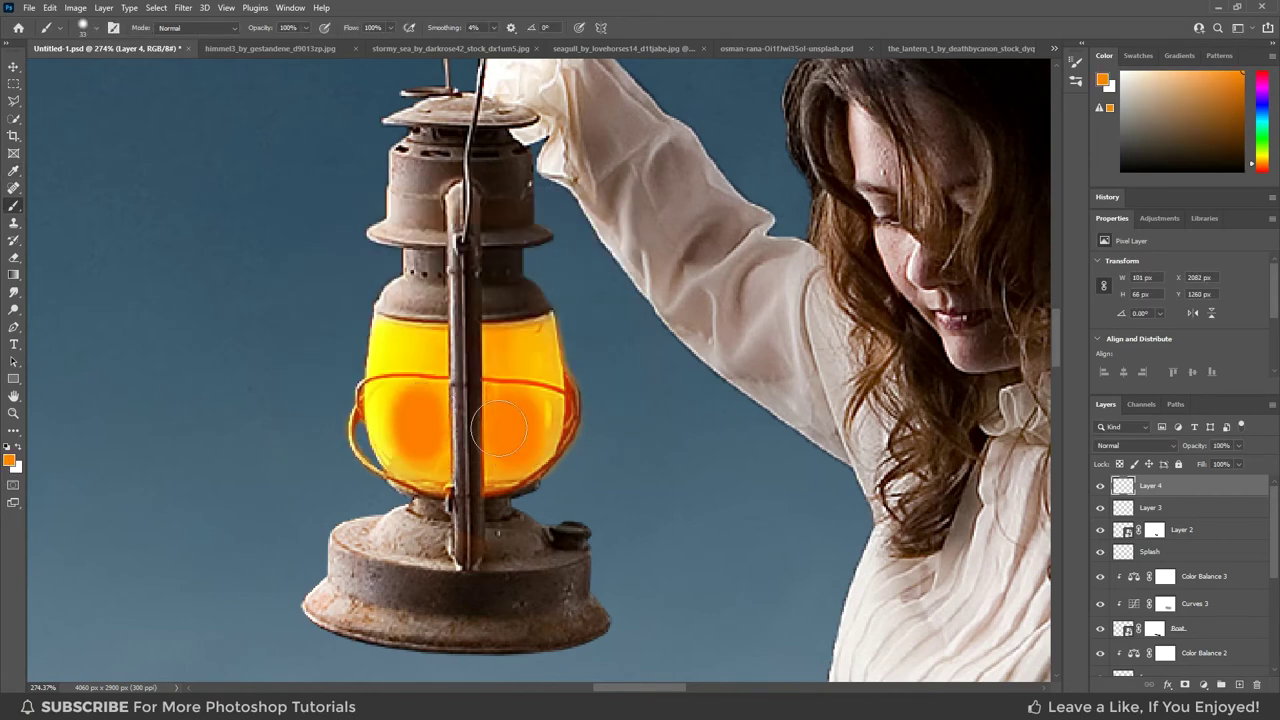
{"action": "mouse_move", "coordinate": [499, 427]}
{"action": "left_mouse_down"}
{"action": "mouse_move", "coordinate": [430, 430]}
{"action": "mouse_move", "coordinate": [505, 420]}
{"action": "mouse_move", "coordinate": [469, 442]}
{"action": "left_mouse_up"}
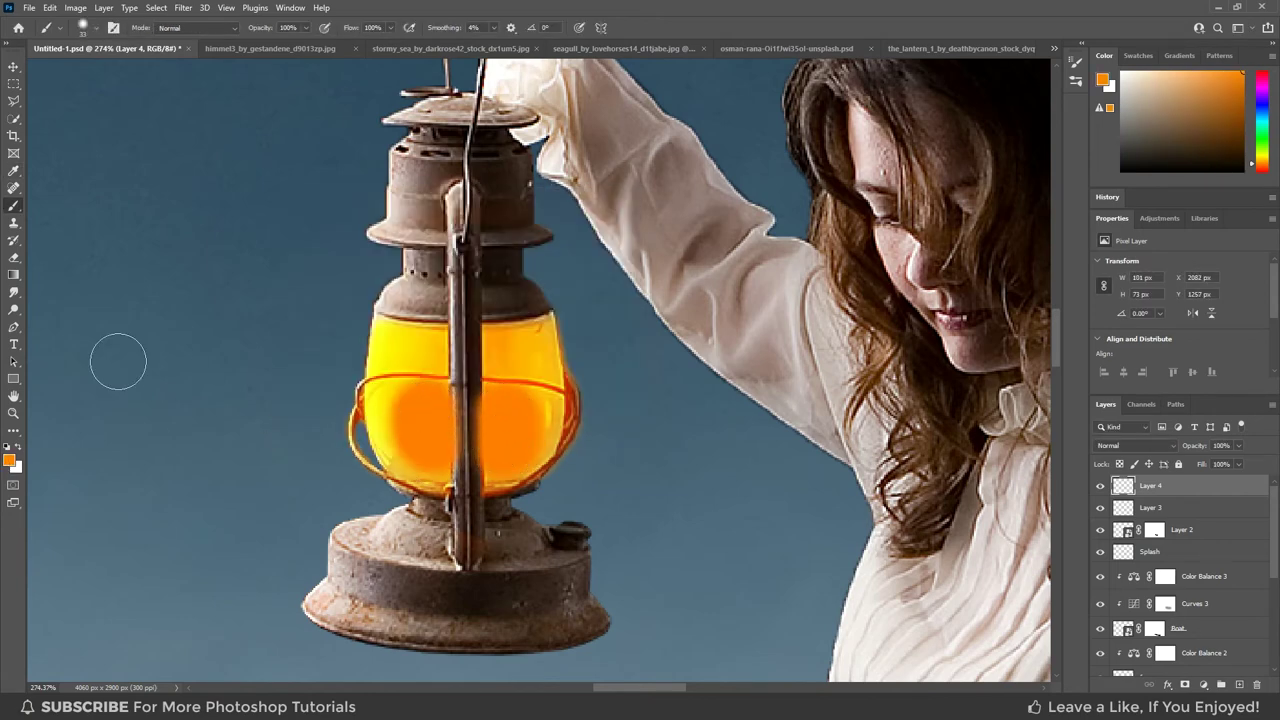
{"action": "left_click", "coordinate": [14, 259]}
{"action": "left_click", "coordinate": [1137, 445]}
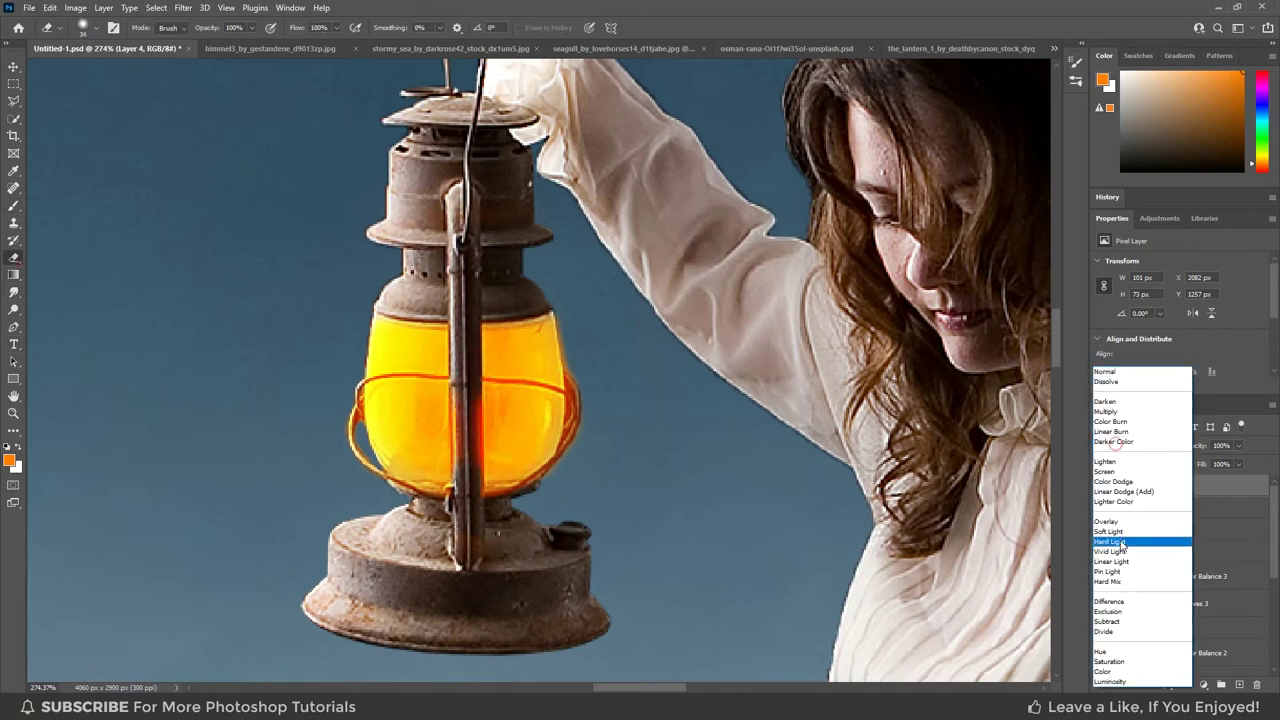
{"action": "left_click", "coordinate": [1110, 541]}
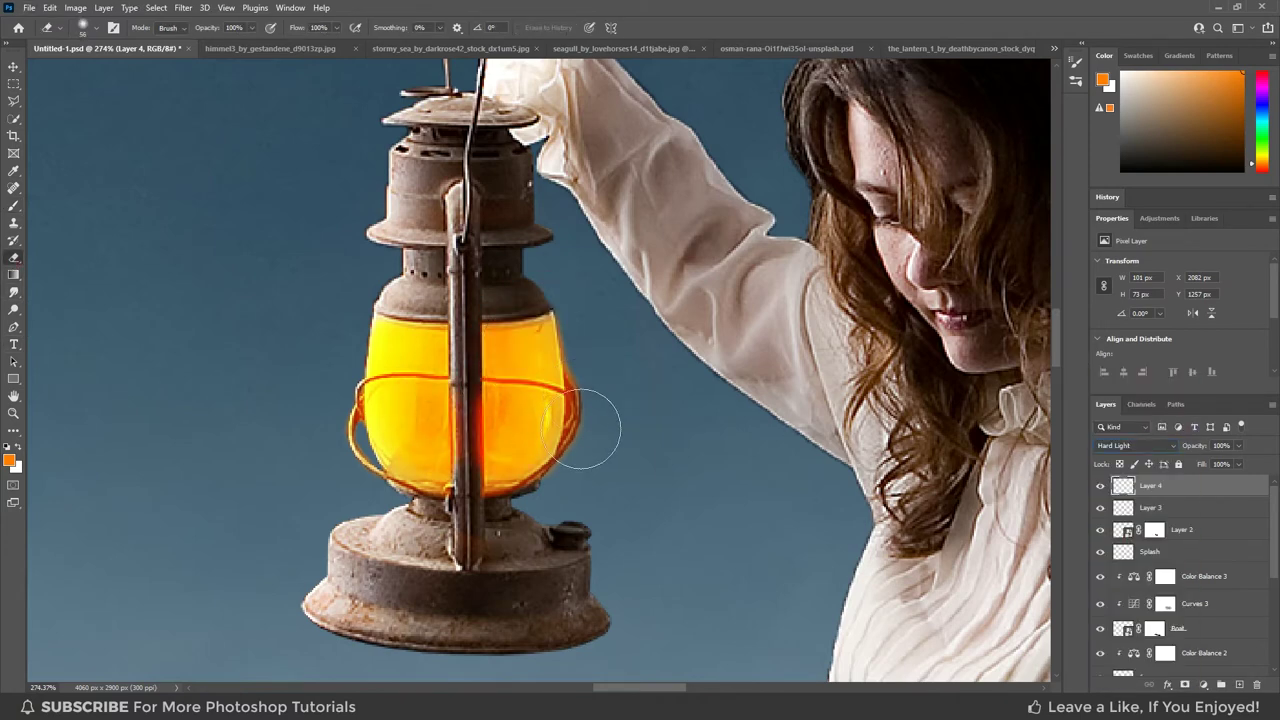
{"action": "scroll", "coordinate": [438, 428], "scroll_direction": "up", "scroll_amount": 2}
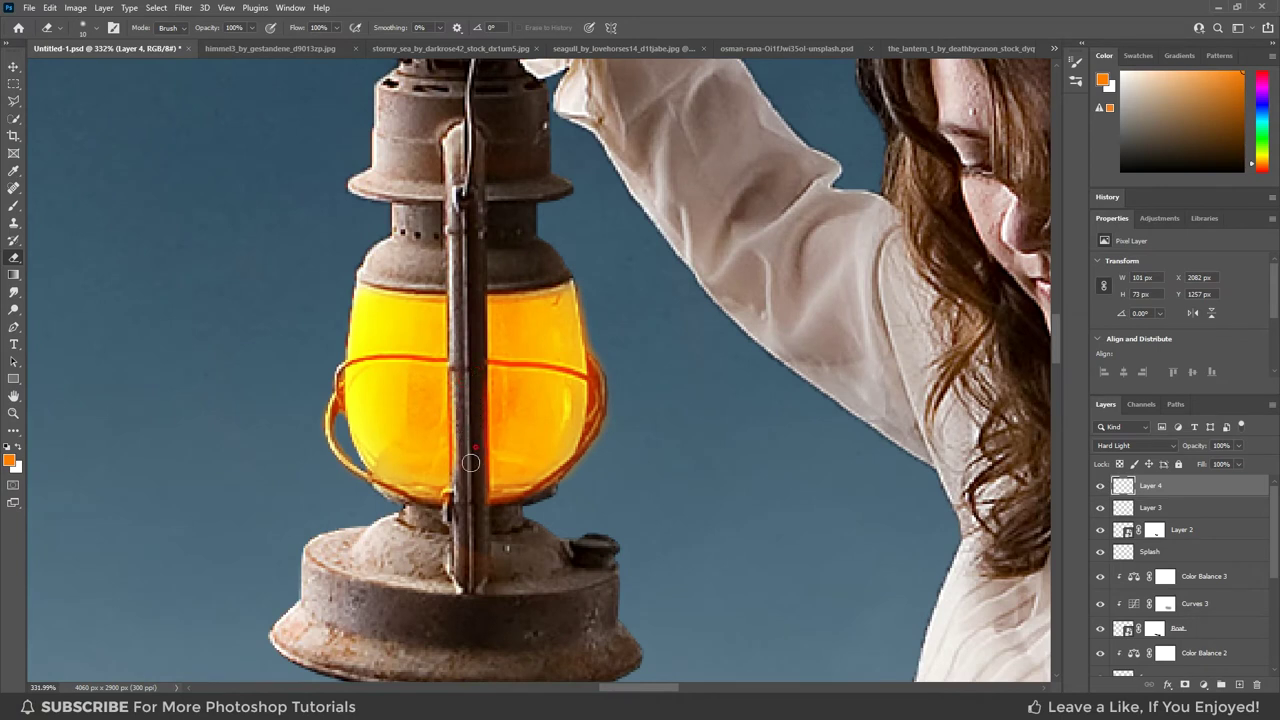
{"action": "left_click", "coordinate": [14, 205]}
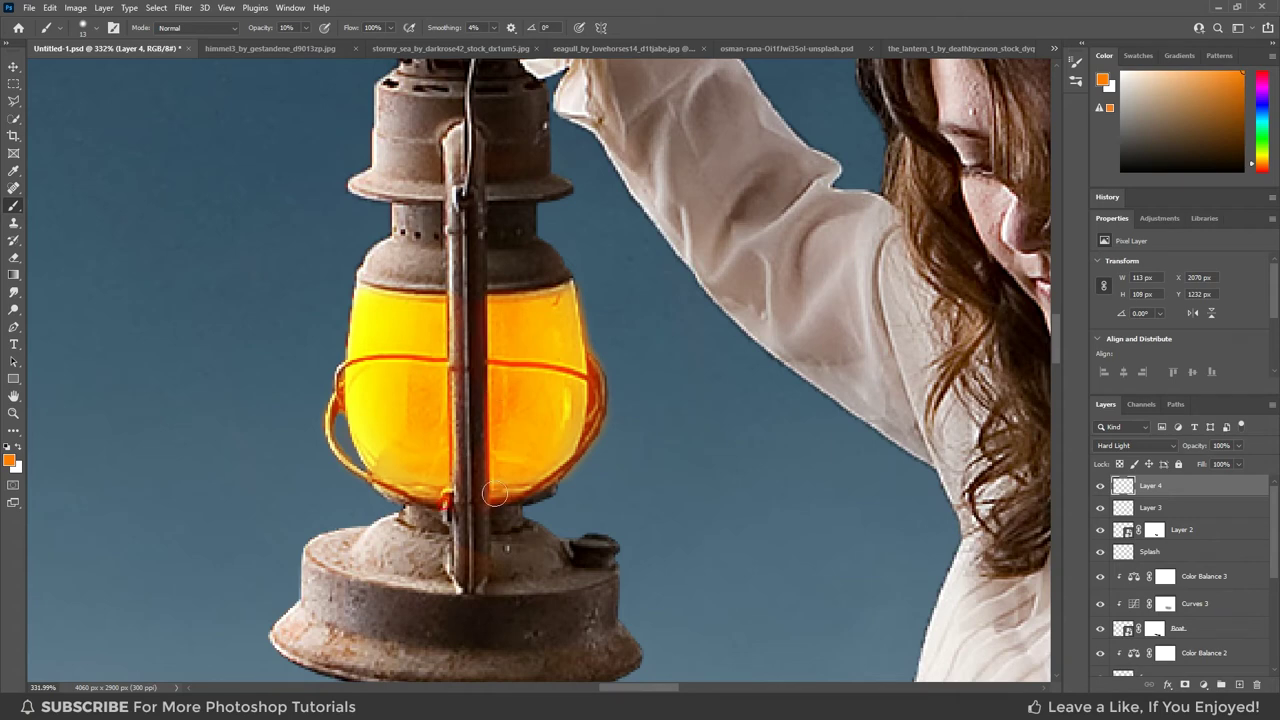
Select the Eraser and make Layer 3 the working layer.
{"action": "scroll", "coordinate": [545, 480], "scroll_direction": "down", "scroll_amount": 2}
{"action": "key", "text": "e"}
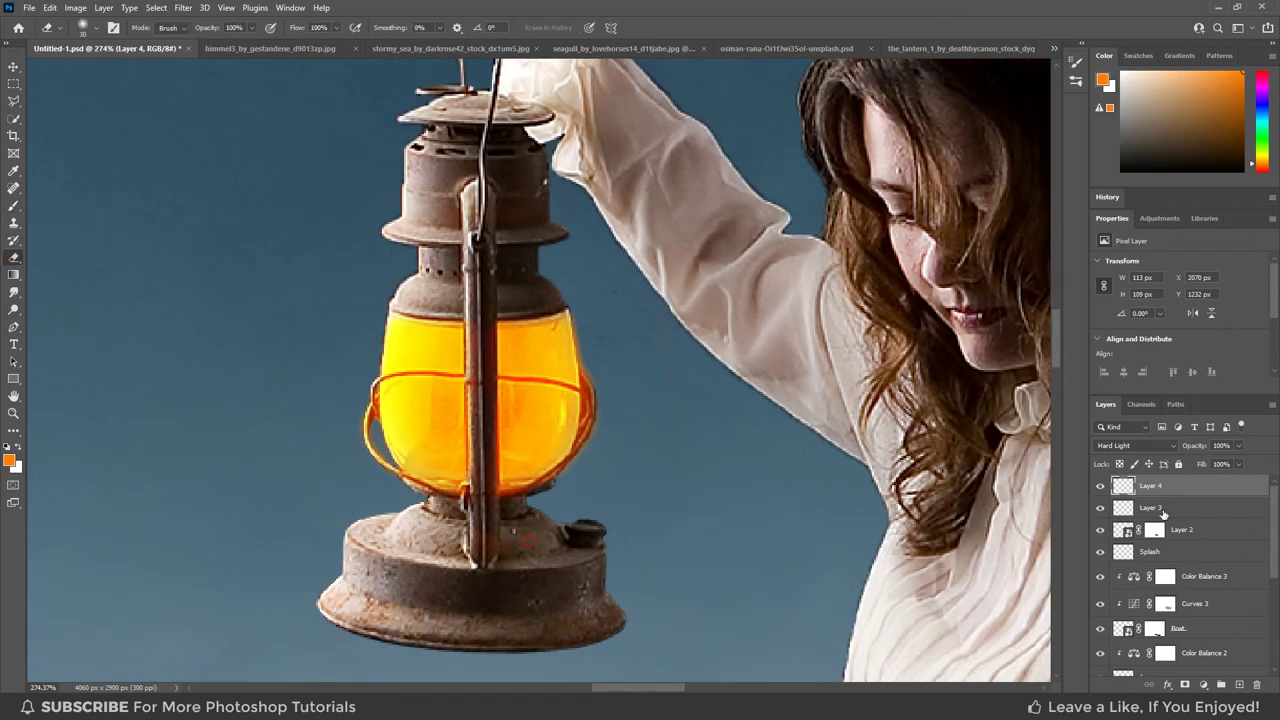
{"action": "left_click", "coordinate": [1163, 510]}
{"action": "scroll", "coordinate": [586, 528], "scroll_direction": "down", "scroll_amount": 2}
{"action": "scroll", "coordinate": [606, 414], "scroll_direction": "down", "scroll_amount": 2}
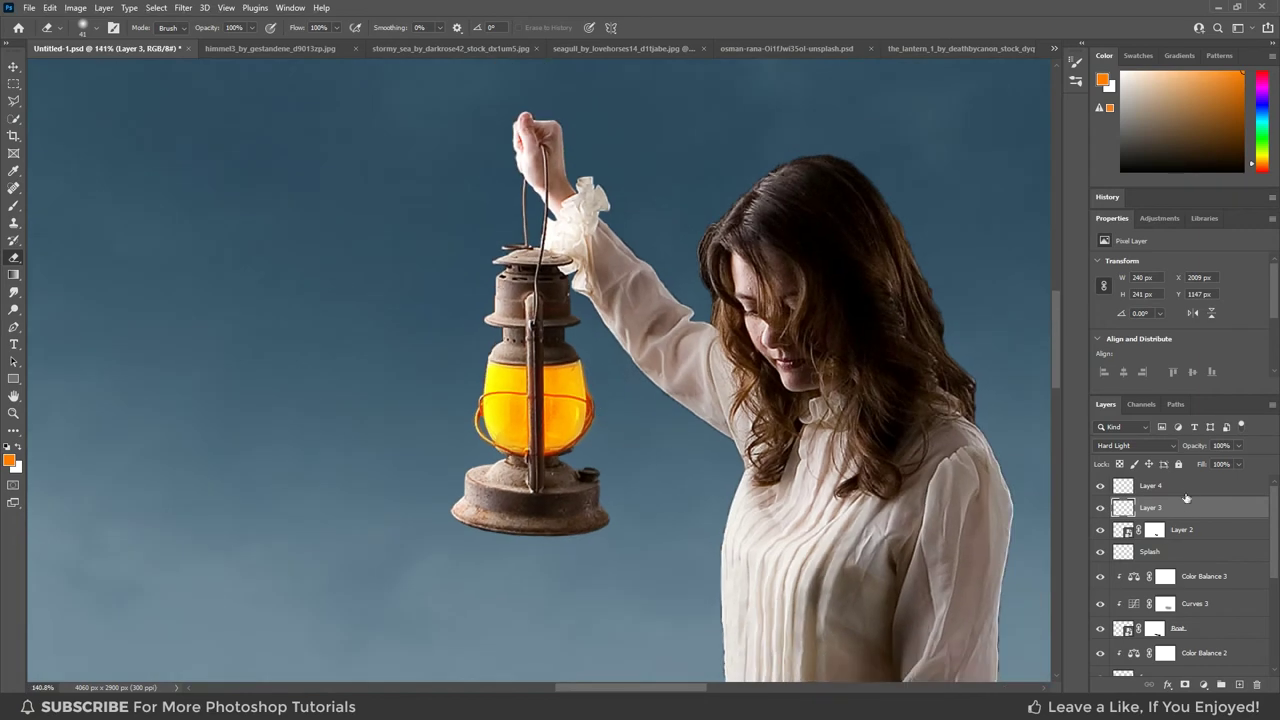
Add a new Layer 5 above Layer 4 and set the foreground to a lighter orange.
{"action": "left_click", "coordinate": [1186, 487]}
{"action": "scroll", "coordinate": [768, 432], "scroll_direction": "down", "scroll_amount": 1}
{"action": "left_click", "coordinate": [1271, 404]}
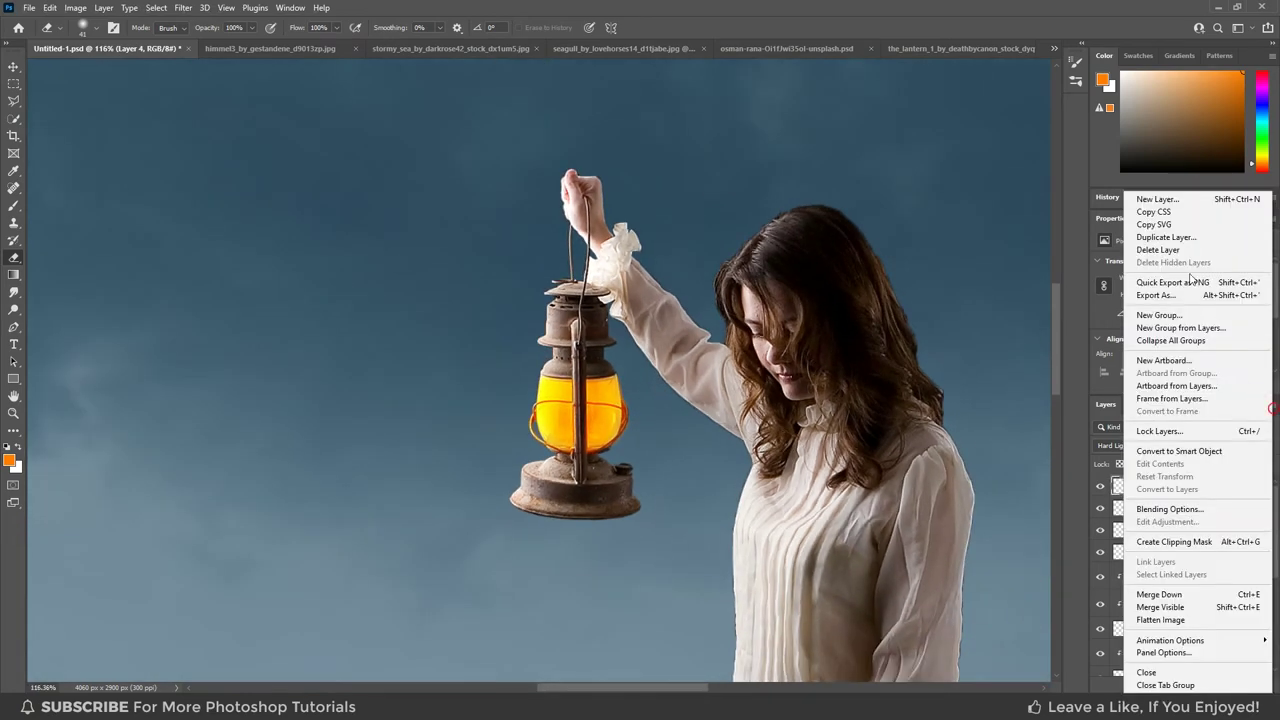
{"action": "left_click", "coordinate": [1157, 197]}
{"action": "left_click", "coordinate": [749, 211]}
{"action": "scroll", "coordinate": [597, 420], "scroll_direction": "down", "scroll_amount": 1}
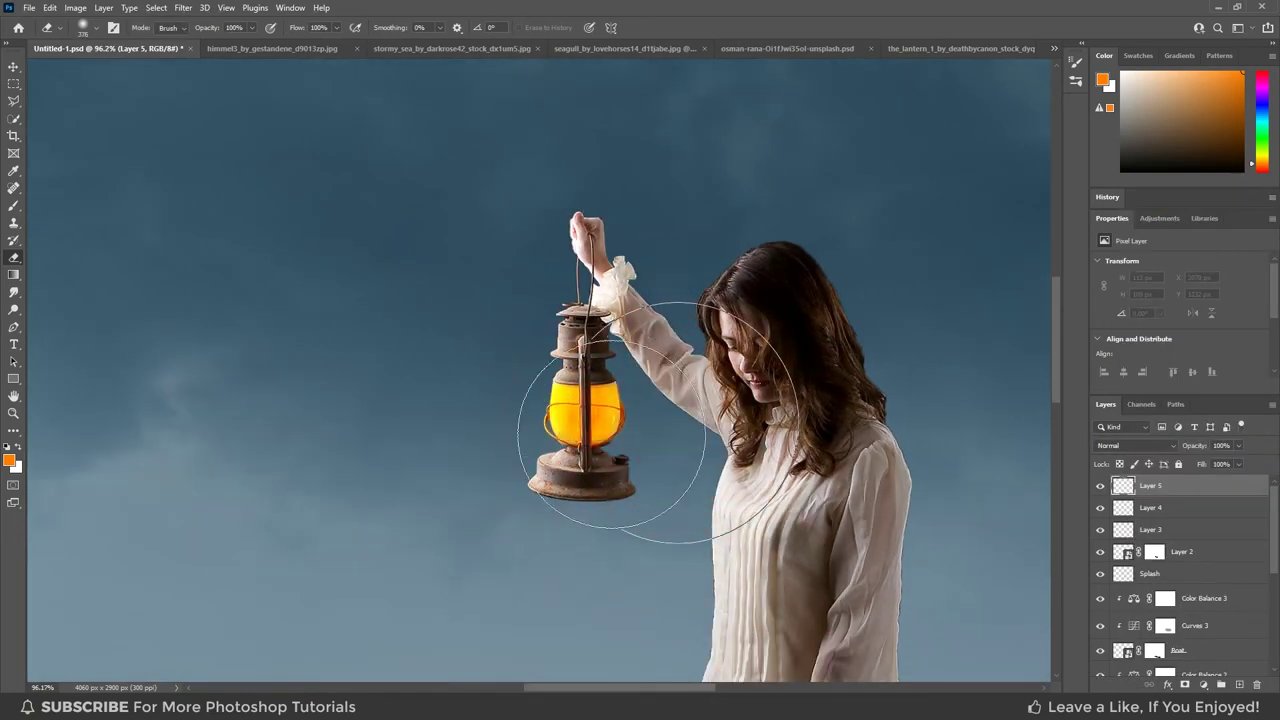
{"action": "left_click", "coordinate": [9, 459]}
{"action": "left_click_drag", "start_coordinate": [394, 265], "coordinate": [421, 228]}
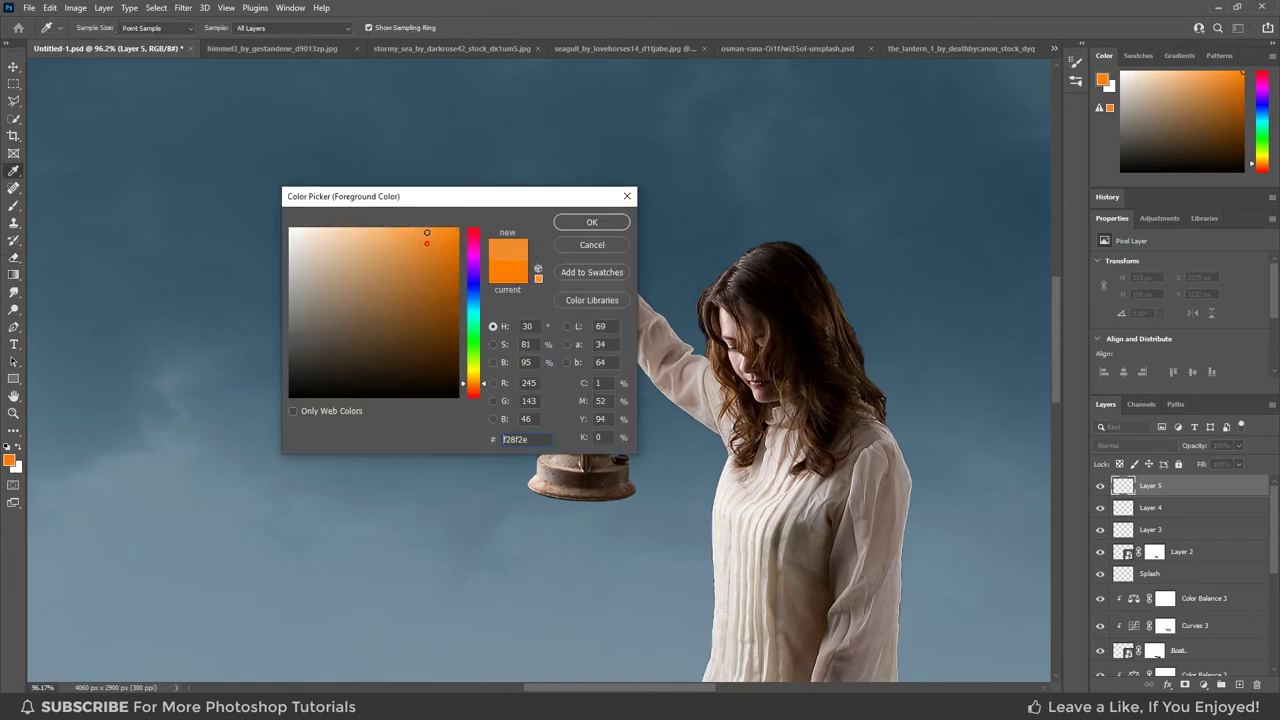
{"action": "left_click", "coordinate": [475, 381]}
{"action": "left_click", "coordinate": [592, 222]}
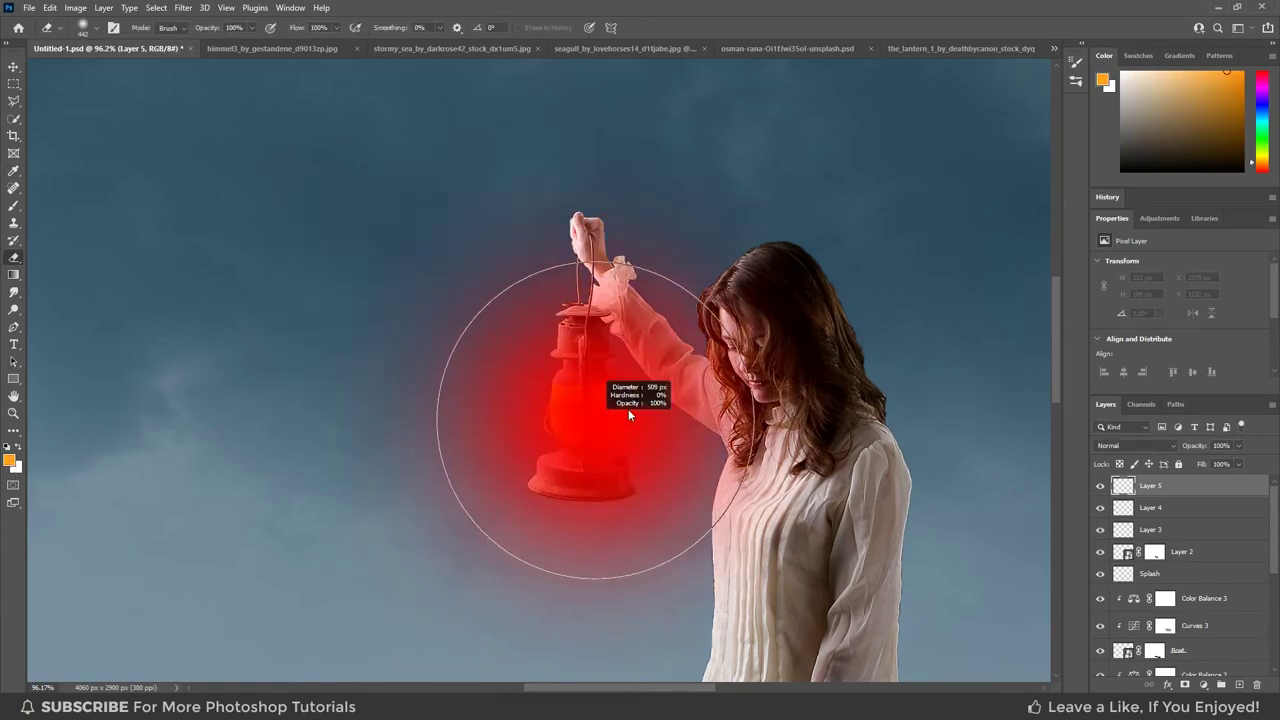
Paint a large, full-opacity soft orange halo around the lantern and set Layer 5 to about 64% opacity.
{"action": "left_click_drag", "start_coordinate": [545, 413], "coordinate": [500, 413]}
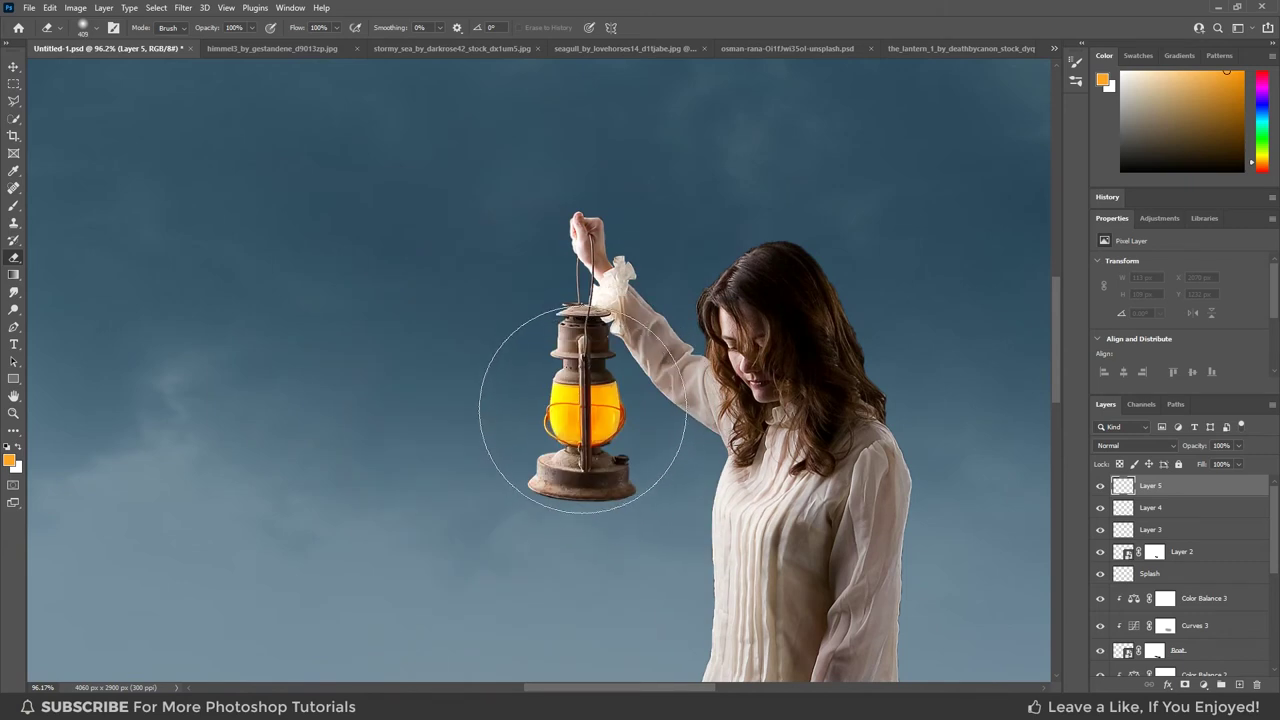
{"action": "scroll", "coordinate": [563, 425], "scroll_direction": "down", "scroll_amount": 1}
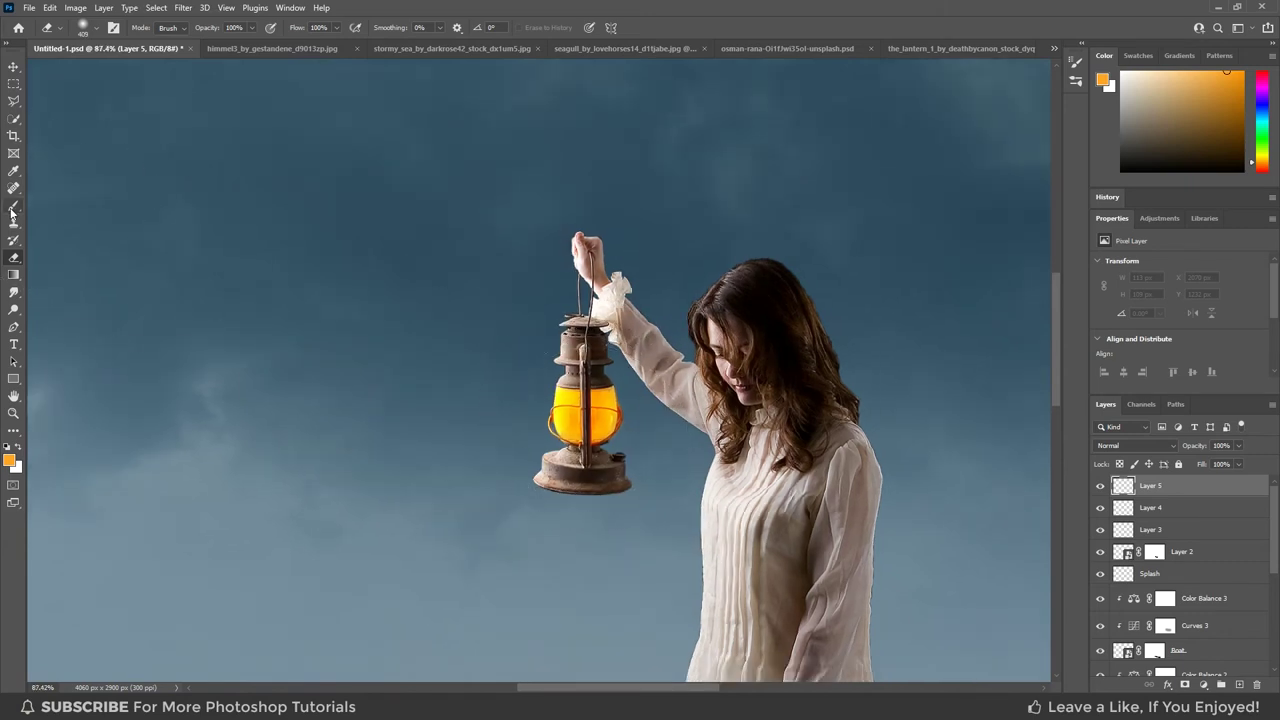
{"action": "key", "text": "b"}
{"action": "left_click_drag", "start_coordinate": [572, 430], "coordinate": [558, 428]}
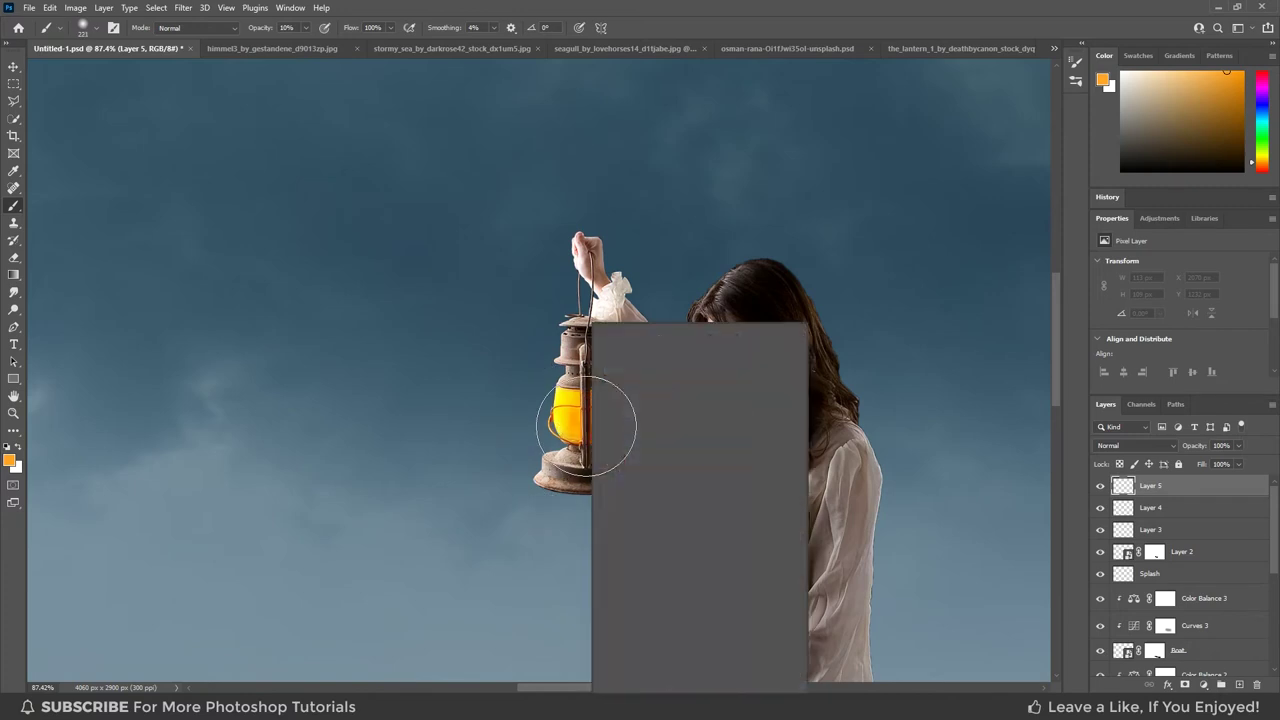
{"action": "left_click_drag", "start_coordinate": [315, 47], "coordinate": [370, 44]}
{"action": "left_click_drag", "start_coordinate": [560, 438], "coordinate": [589, 438]}
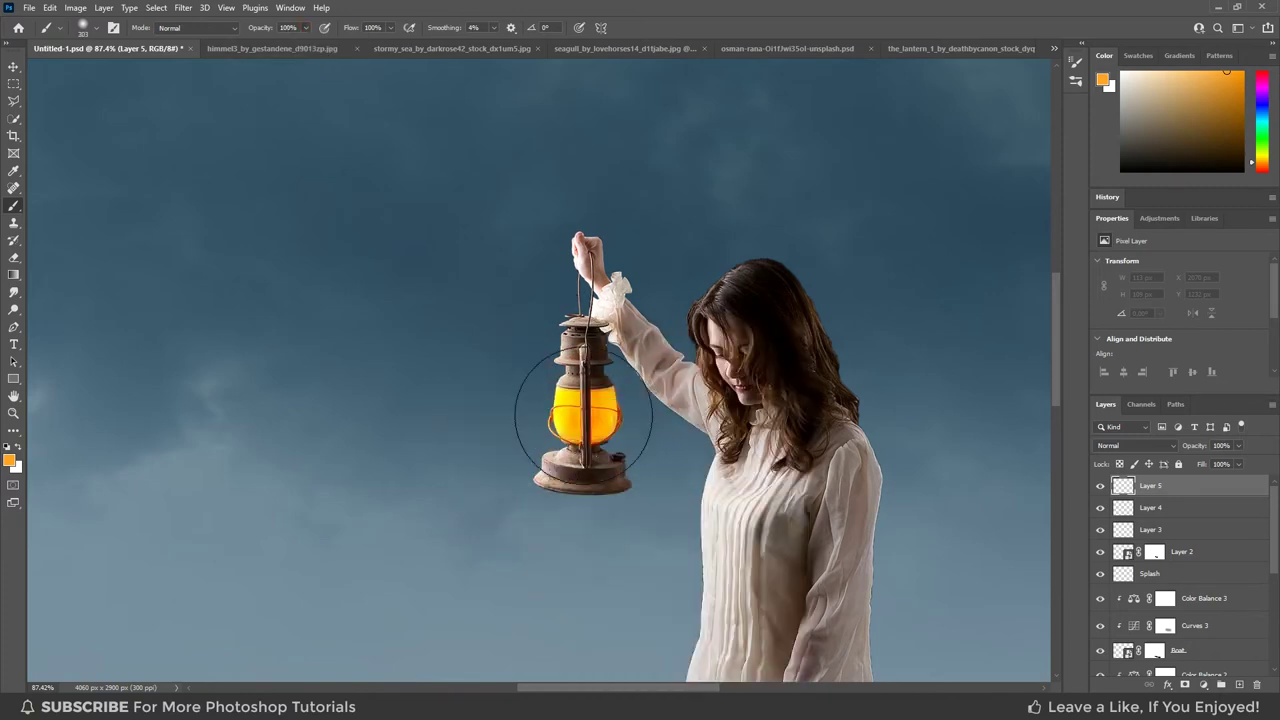
{"action": "left_click", "coordinate": [583, 412]}
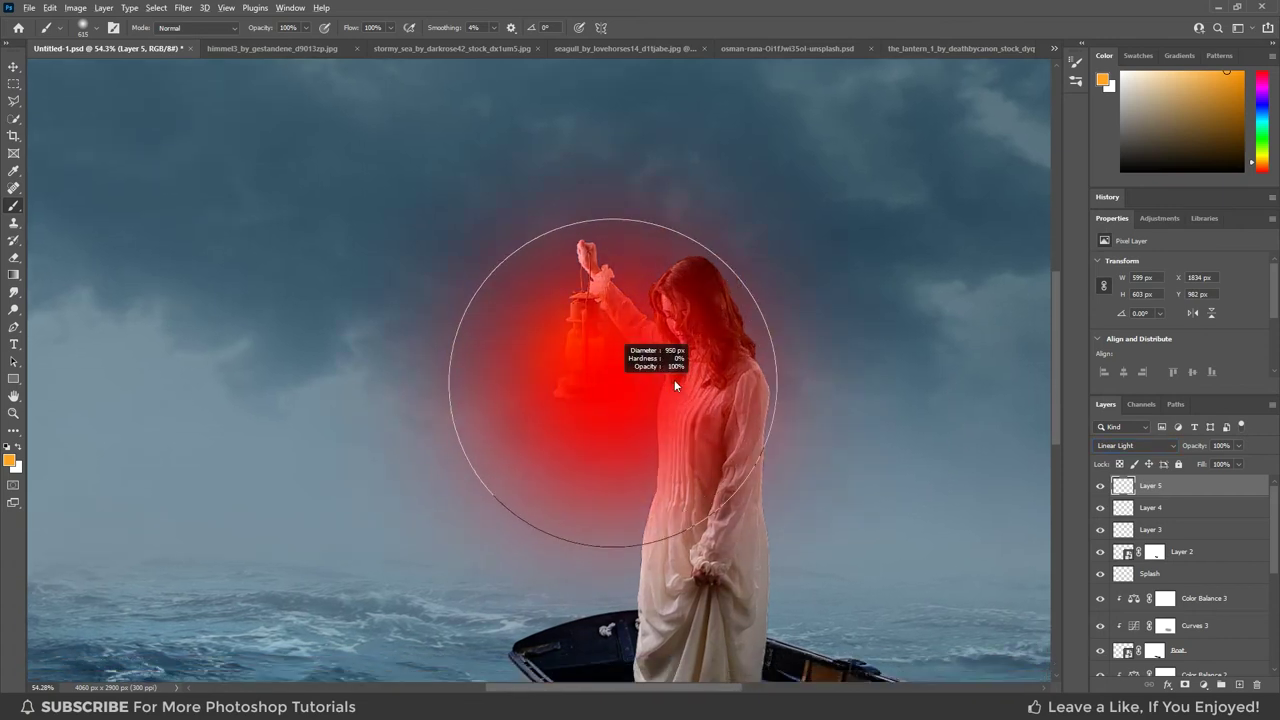
{"action": "left_click_drag", "start_coordinate": [591, 357], "coordinate": [674, 379]}
{"action": "left_click", "coordinate": [585, 352]}
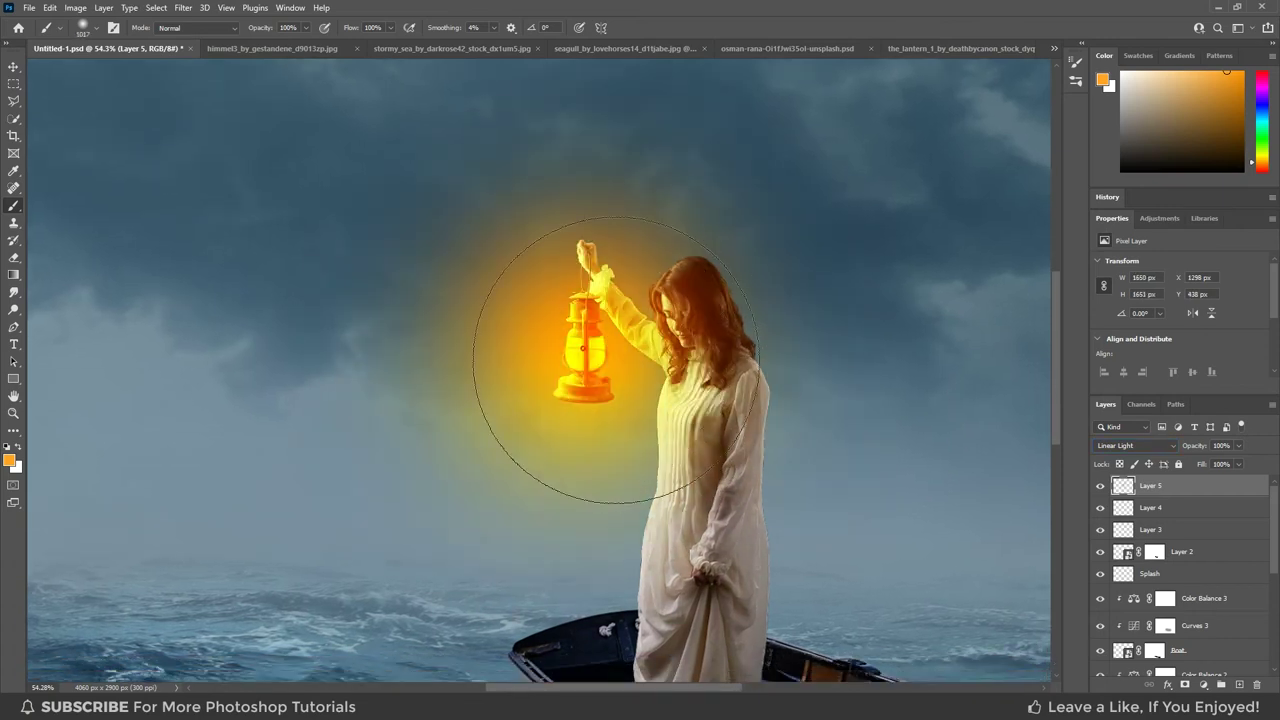
{"action": "key", "text": "ctrl+z"}
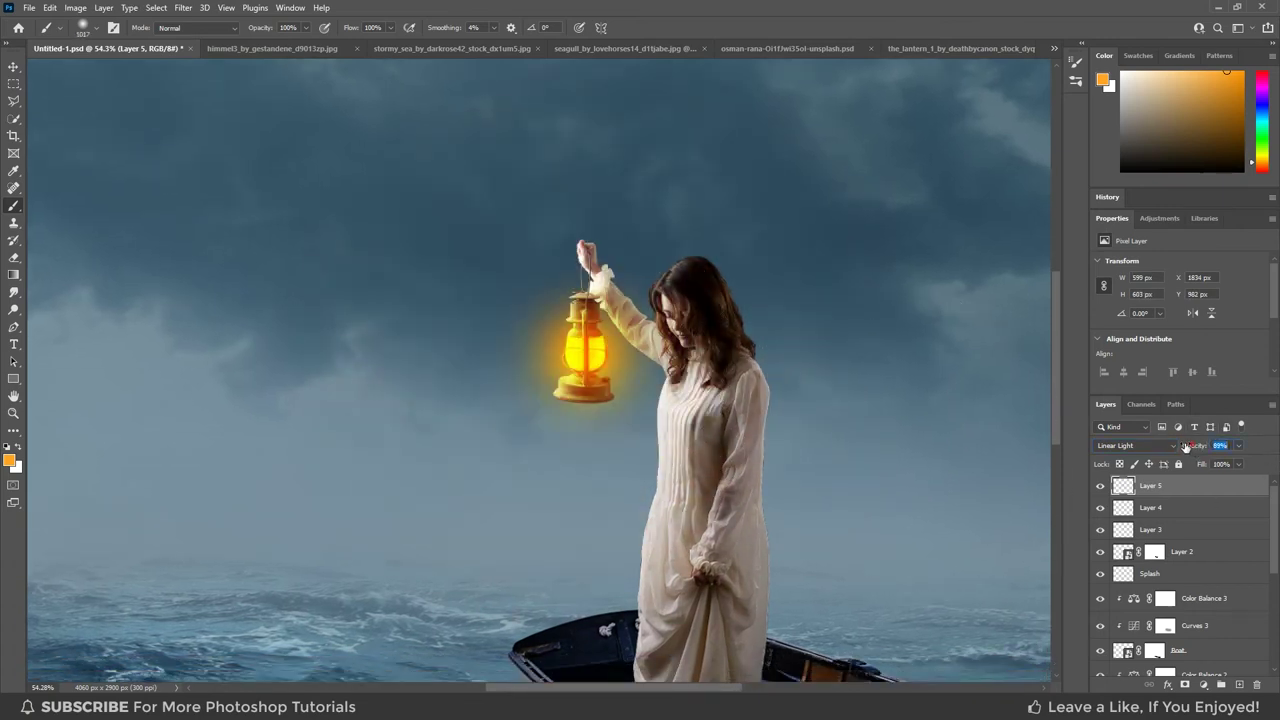
{"action": "left_click_drag", "start_coordinate": [1192, 446], "coordinate": [1192, 447]}
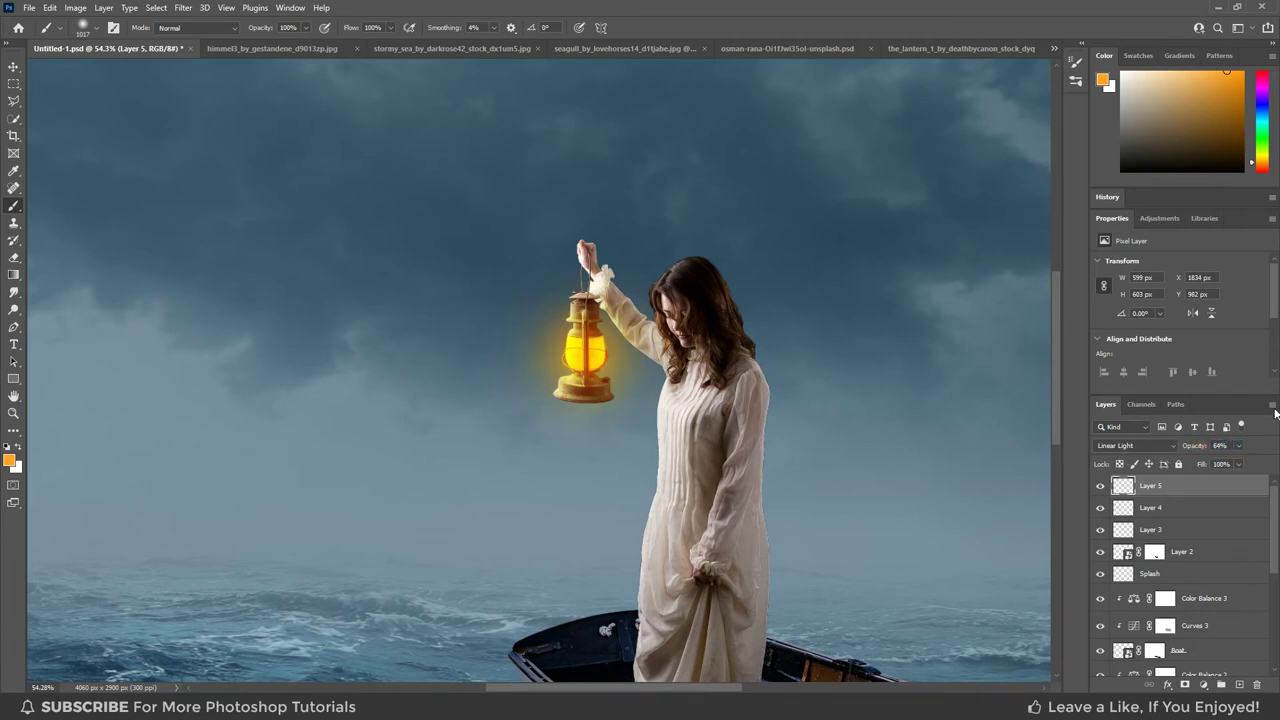
Add Layer 6 with an orange glow at the lantern, blended as Linear Light at reduced opacity.
{"action": "left_click", "coordinate": [1272, 404]}
{"action": "left_click", "coordinate": [1143, 194]}
{"action": "left_click", "coordinate": [752, 210]}
{"action": "left_click", "coordinate": [585, 343]}
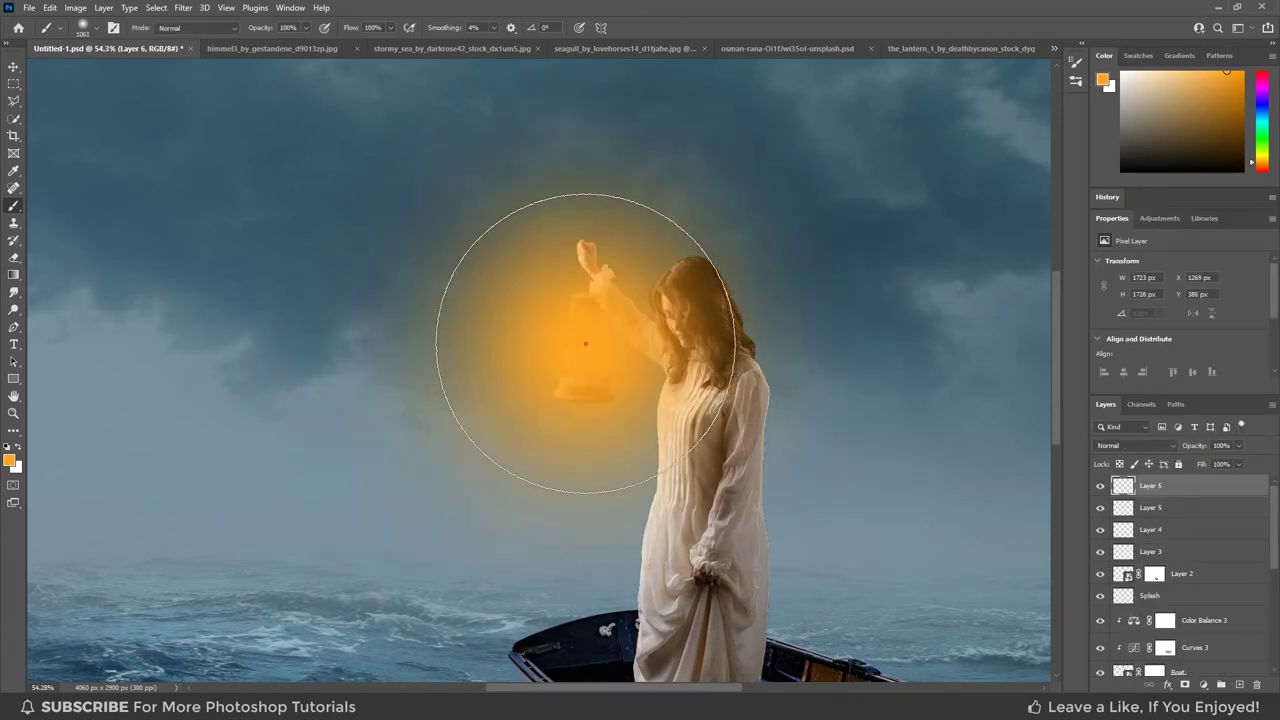
{"action": "left_click_drag", "start_coordinate": [1197, 450], "coordinate": [1165, 450]}
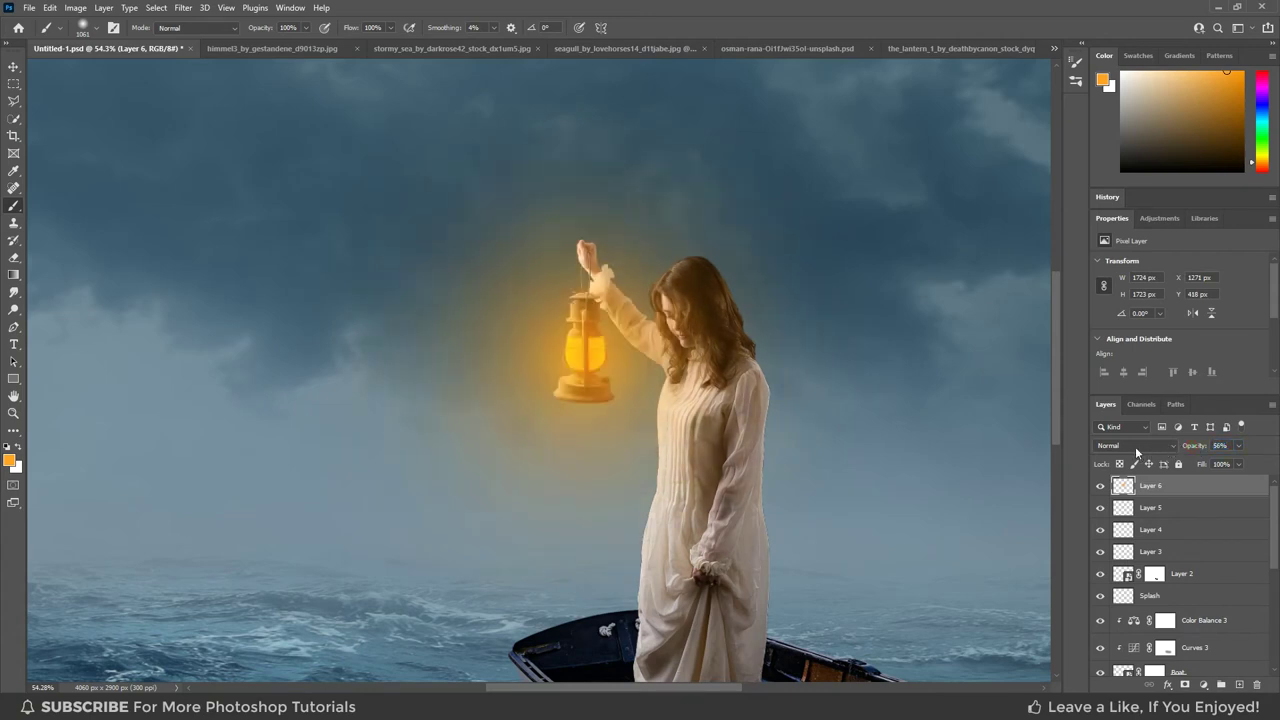
{"action": "left_click", "coordinate": [1135, 445]}
{"action": "left_click", "coordinate": [1125, 563]}
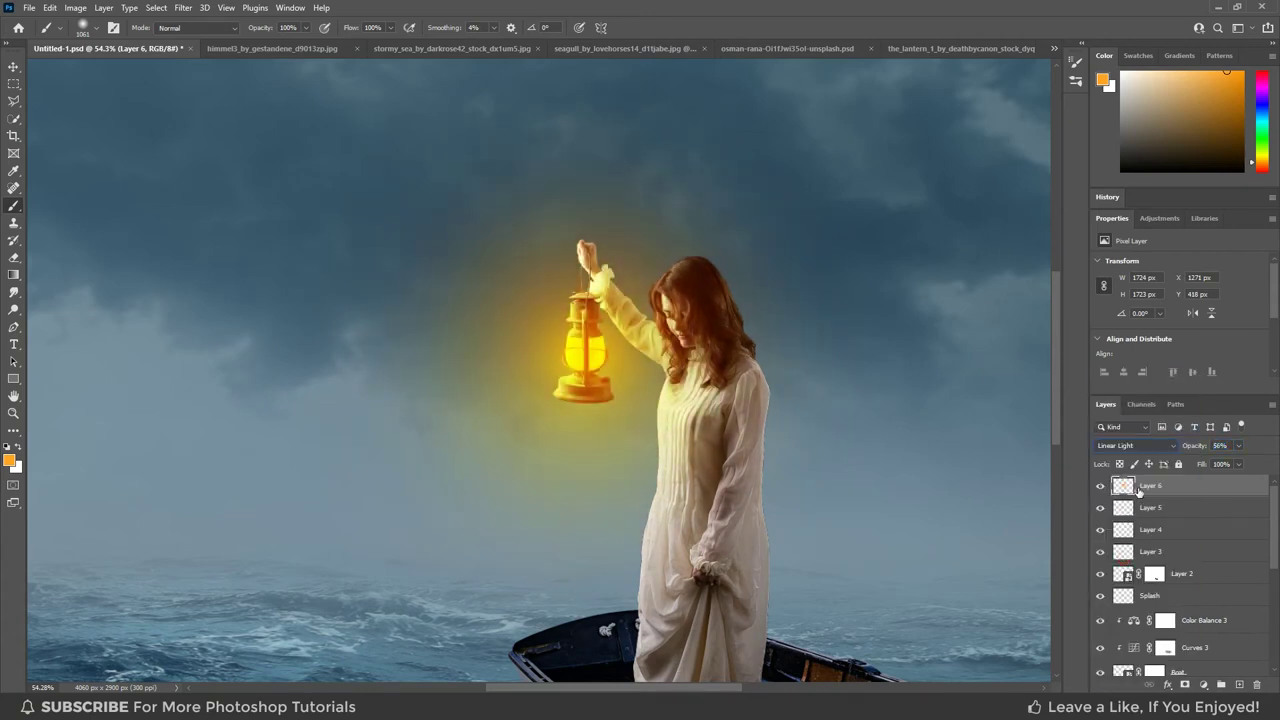
{"action": "mouse_move", "coordinate": [1207, 451]}
{"action": "left_mouse_down"}
{"action": "mouse_move", "coordinate": [1172, 451]}
{"action": "mouse_move", "coordinate": [1192, 450]}
{"action": "left_mouse_up"}
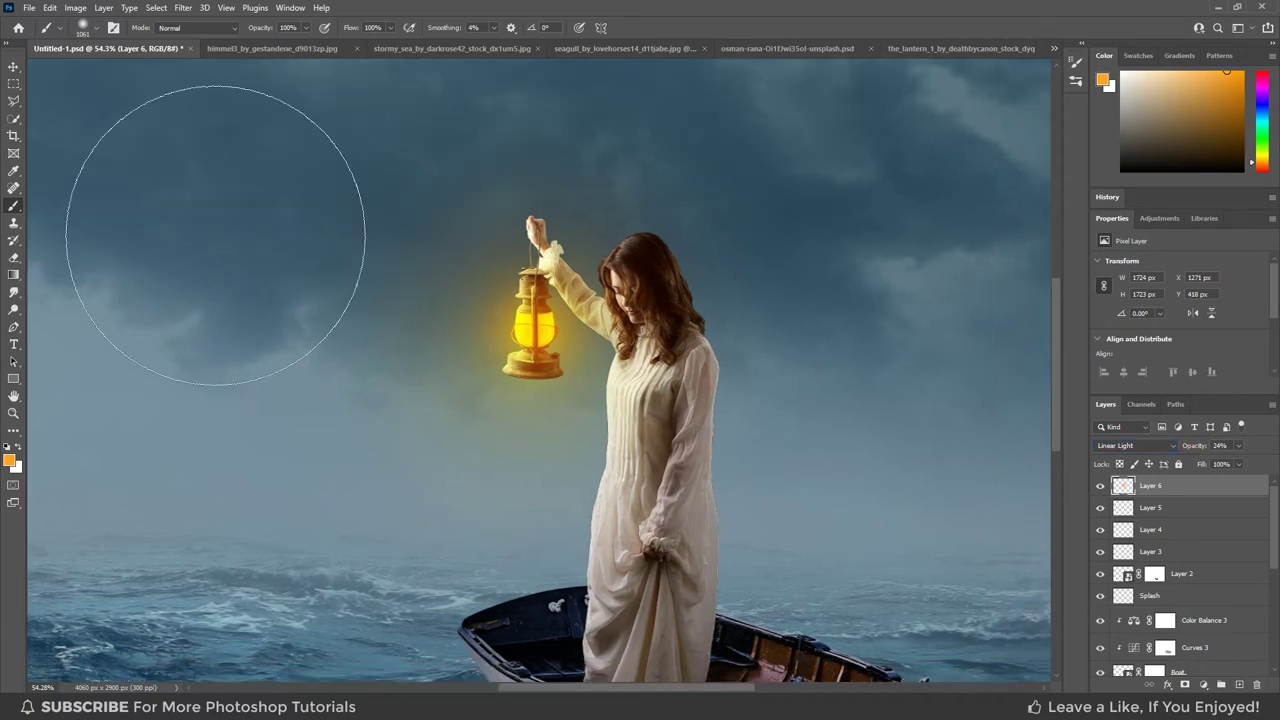
Resize the brush from about 383 px and paint orange over the woman's hair and shoulder.
{"action": "left_click_drag", "start_coordinate": [556, 339], "coordinate": [615, 355]}
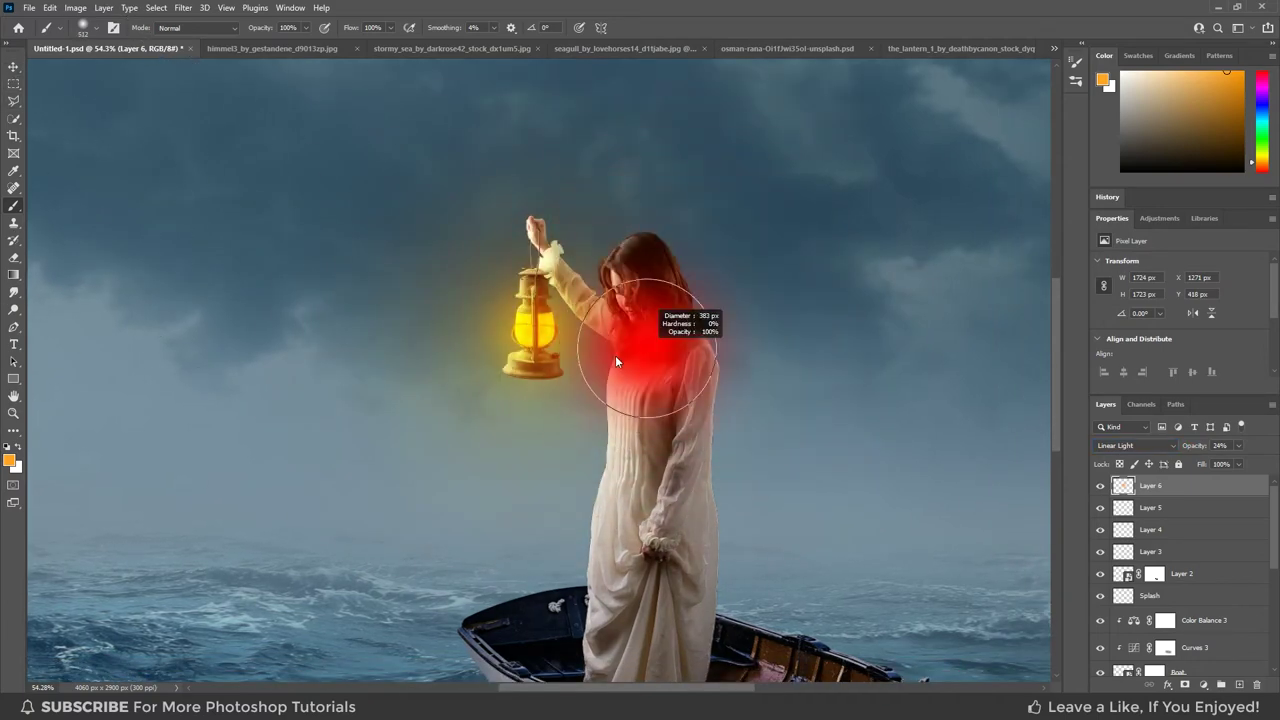
{"action": "scroll", "coordinate": [640, 355], "scroll_direction": "up", "scroll_amount": 3}
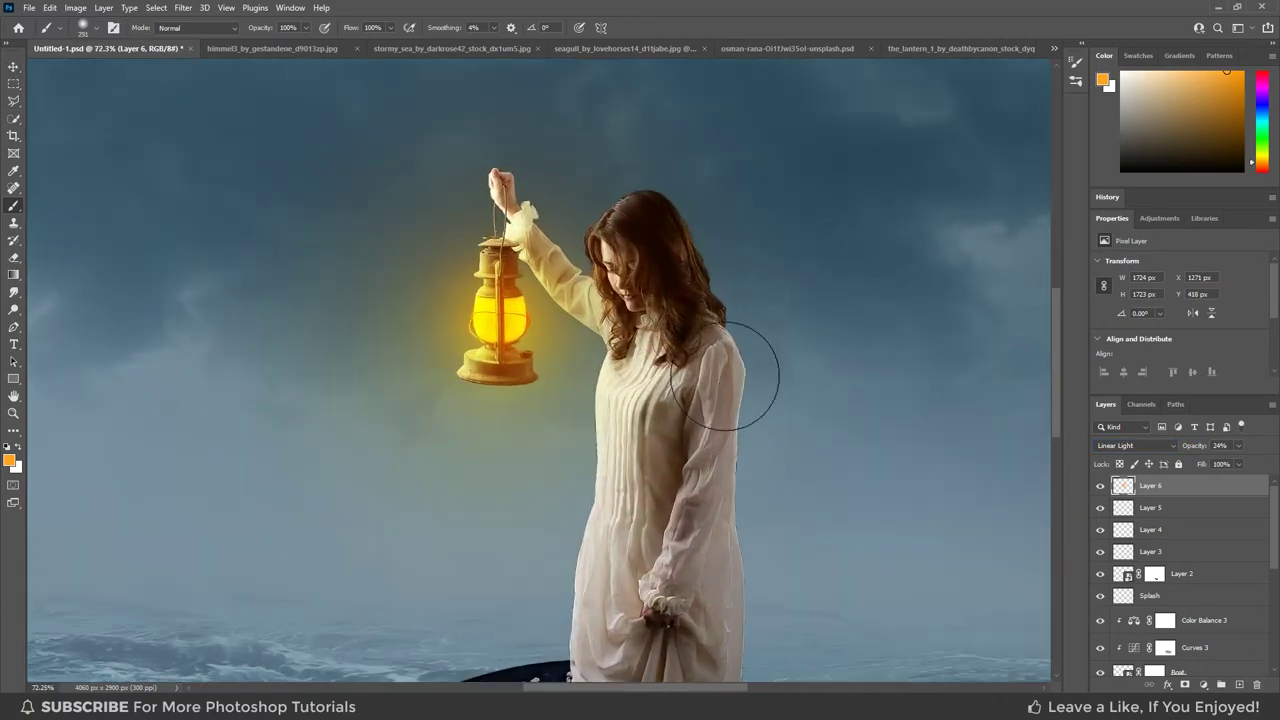
{"action": "left_click_drag", "start_coordinate": [640, 266], "coordinate": [604, 262]}
{"action": "scroll", "coordinate": [615, 290], "scroll_direction": "up", "scroll_amount": 2}
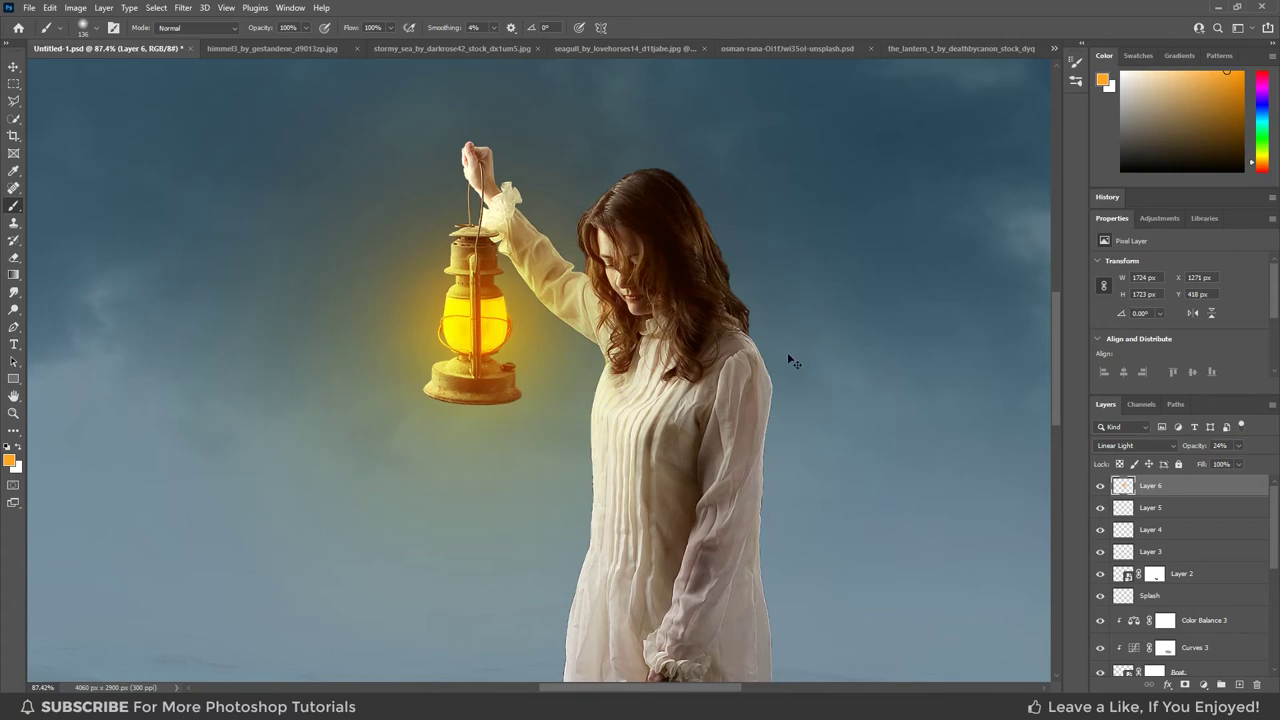
{"action": "scroll", "coordinate": [783, 349], "scroll_direction": "down", "scroll_amount": 3}
{"action": "key", "text": "v"}
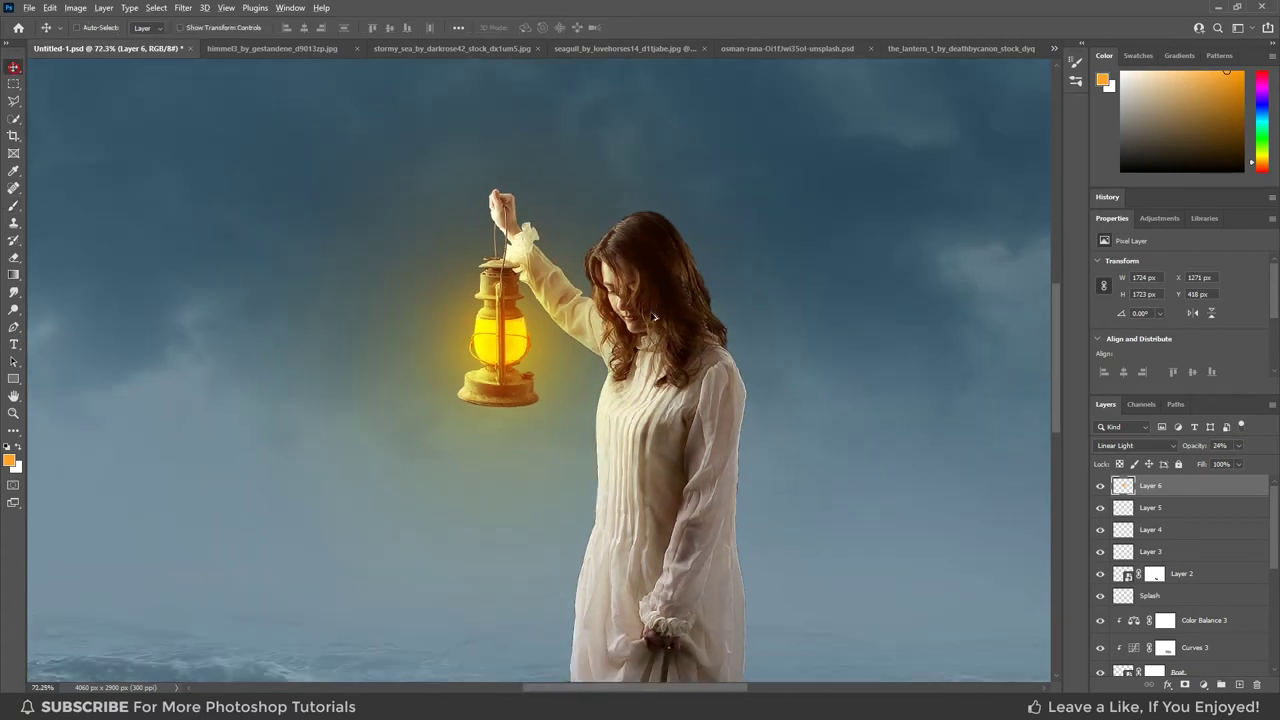
{"action": "scroll", "coordinate": [653, 317], "scroll_direction": "down", "scroll_amount": 3}
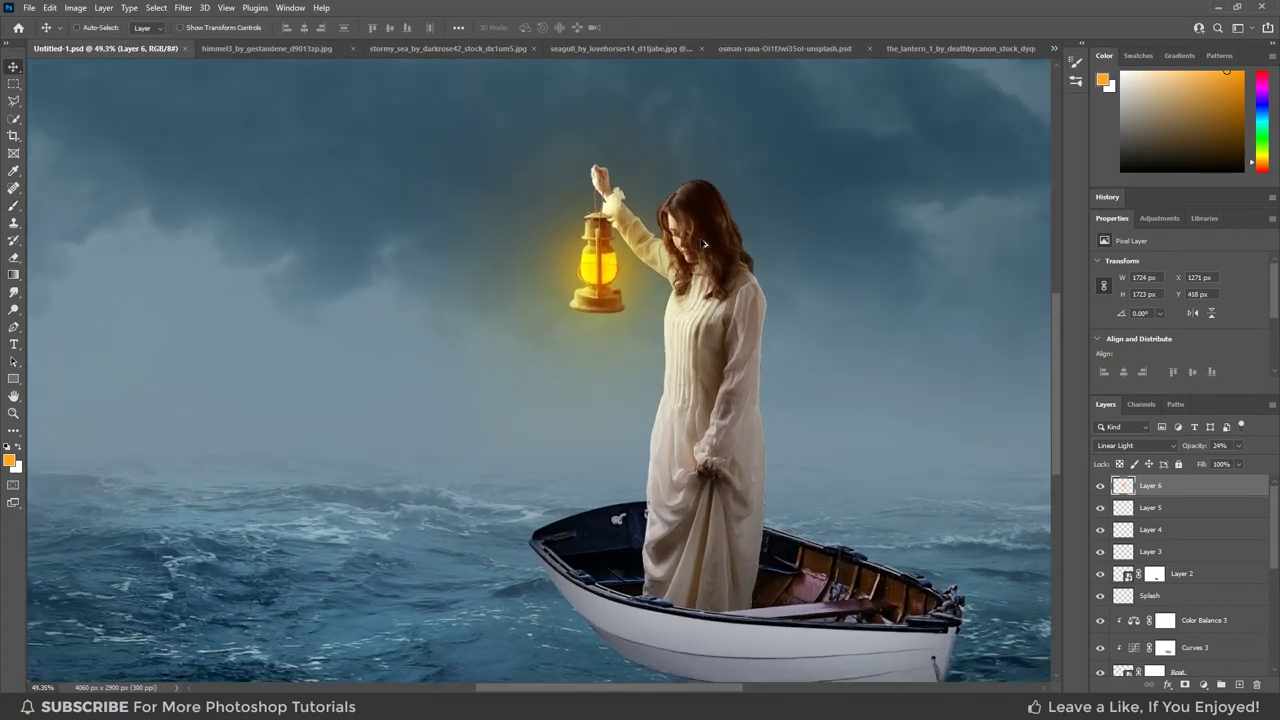
{"action": "scroll", "coordinate": [704, 243], "scroll_direction": "up", "scroll_amount": 3}
{"action": "scroll", "coordinate": [590, 218], "scroll_direction": "up", "scroll_amount": 2}
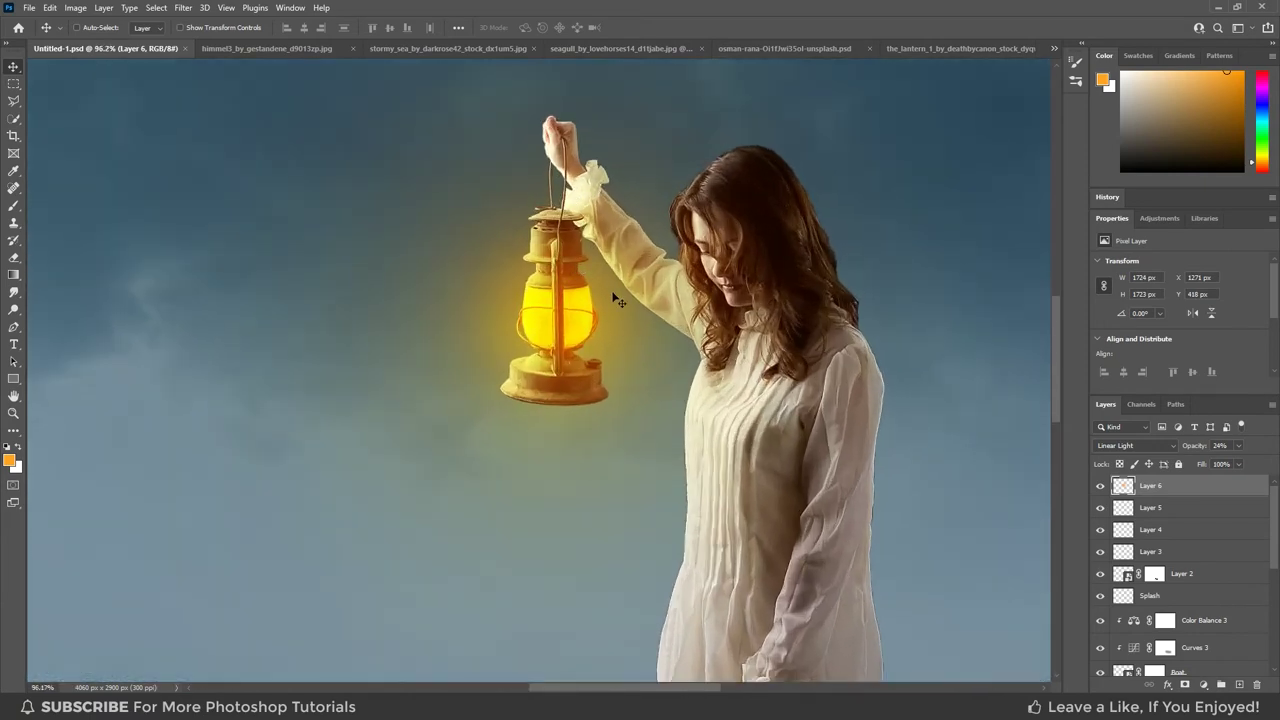
Load the woman's layer as a selection and add a new Layer 7.
{"action": "scroll", "coordinate": [803, 429], "scroll_direction": "down", "scroll_amount": 2}
{"action": "left_click", "coordinate": [1182, 573]}
{"action": "left_click", "coordinate": [1123, 573], "text": "ctrl"}
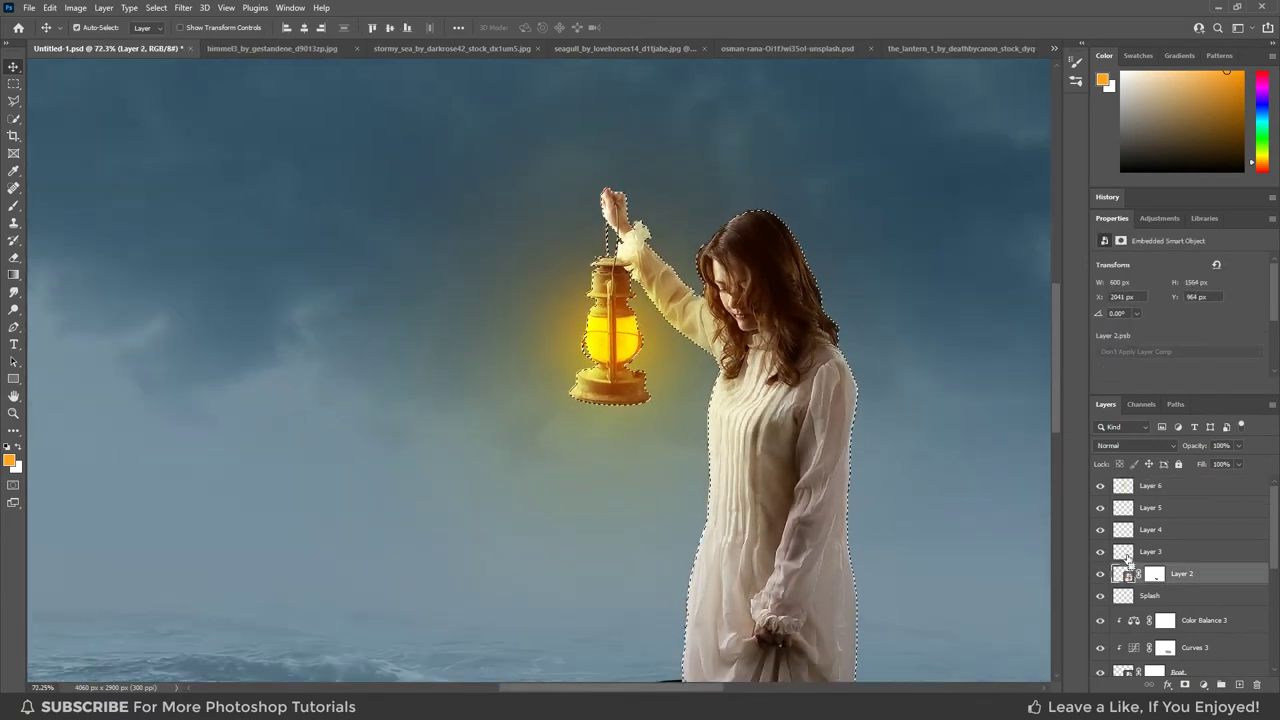
{"action": "left_click", "coordinate": [1272, 404]}
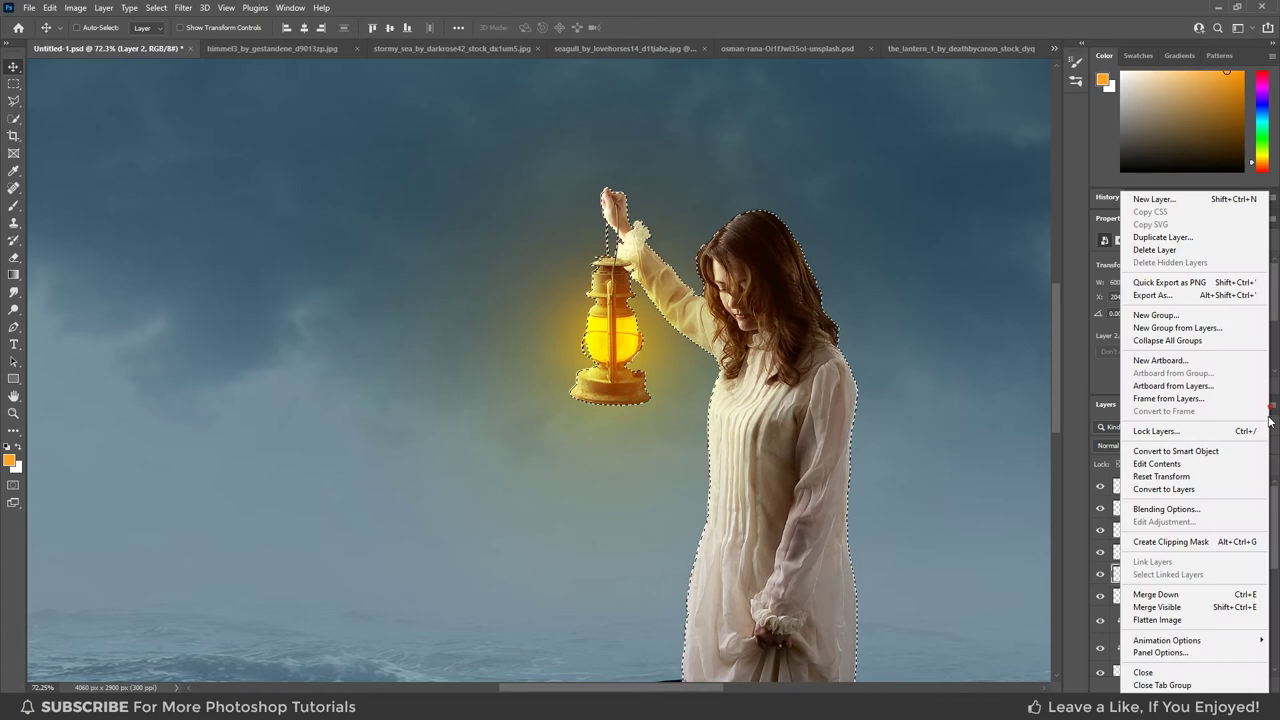
{"action": "left_click", "coordinate": [1143, 200]}
{"action": "left_click", "coordinate": [747, 210]}
Paint warm orange at 13% brush opacity along the woman's dress, then deselect.
{"action": "key", "text": "b"}
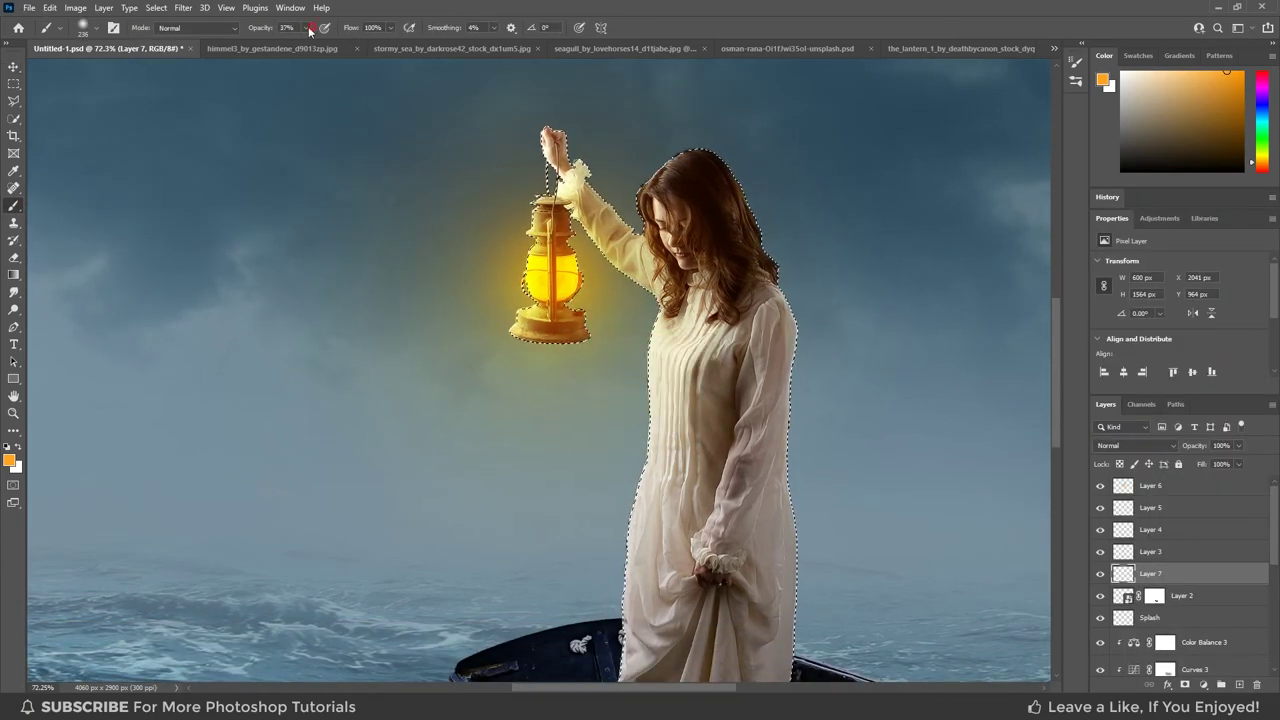
{"action": "key", "text": "1"}
{"action": "key", "text": "3"}
{"action": "left_click_drag", "start_coordinate": [793, 366], "coordinate": [803, 310]}
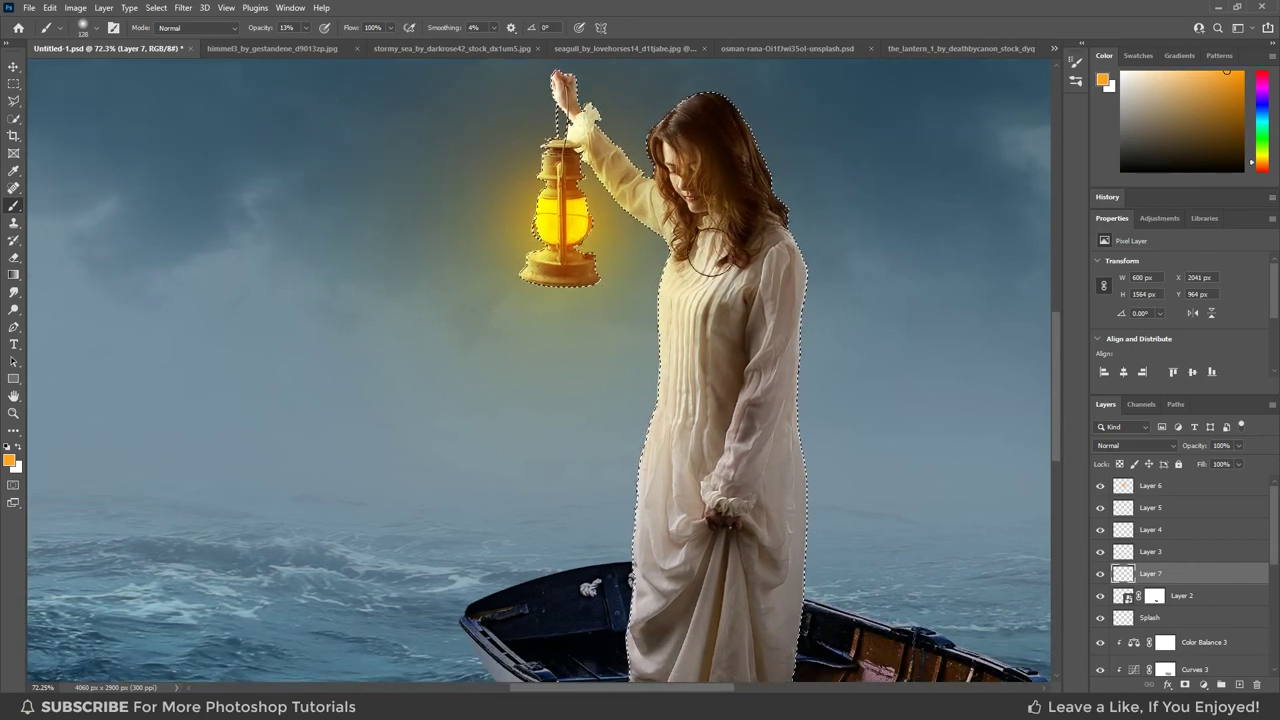
{"action": "right_click", "coordinate": [714, 325]}
{"action": "key", "text": "Return"}
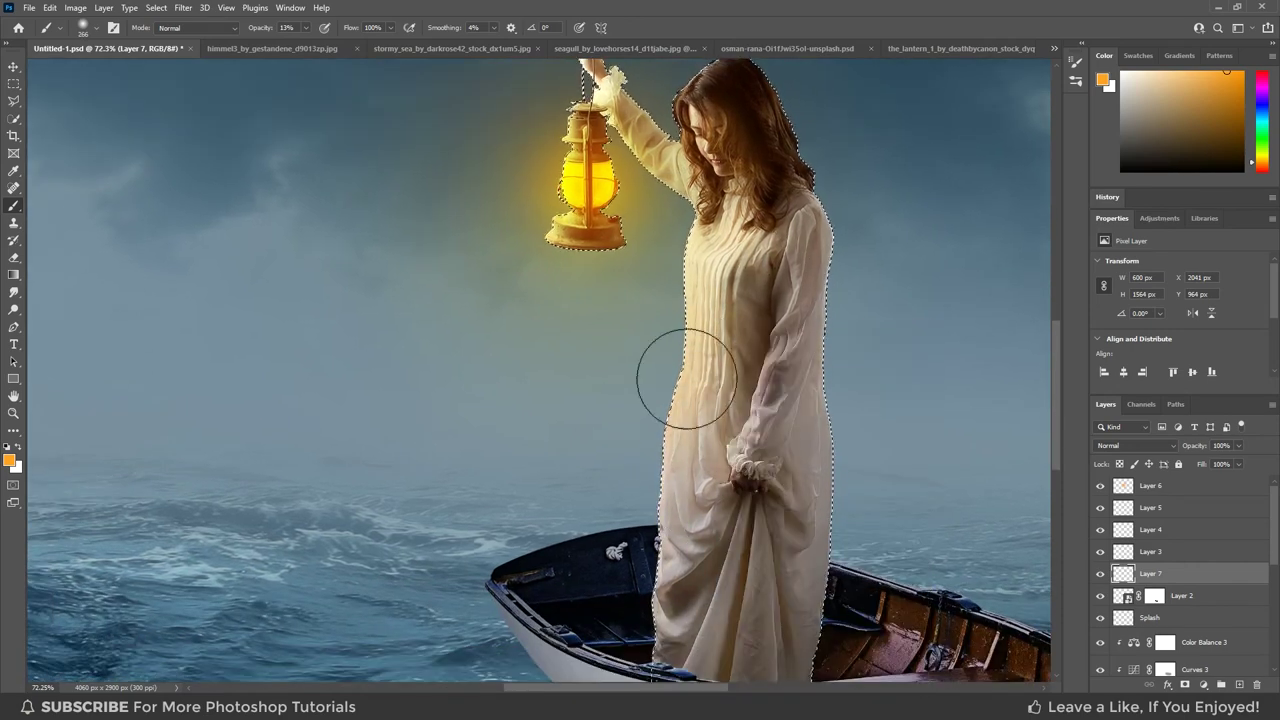
{"action": "scroll", "coordinate": [880, 277], "scroll_direction": "down", "scroll_amount": 3}
{"action": "scroll", "coordinate": [815, 340], "scroll_direction": "up", "scroll_amount": 1}
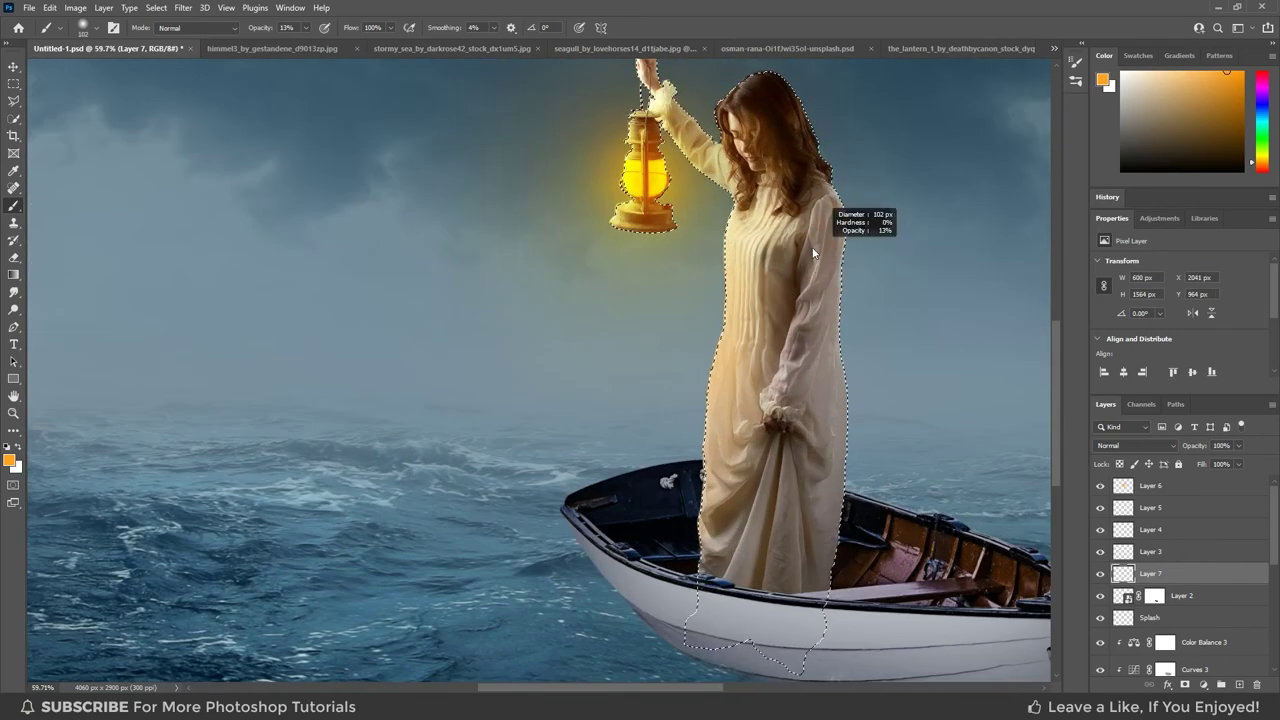
{"action": "scroll", "coordinate": [822, 247], "scroll_direction": "up", "scroll_amount": 2}
{"action": "scroll", "coordinate": [801, 312], "scroll_direction": "up", "scroll_amount": 1}
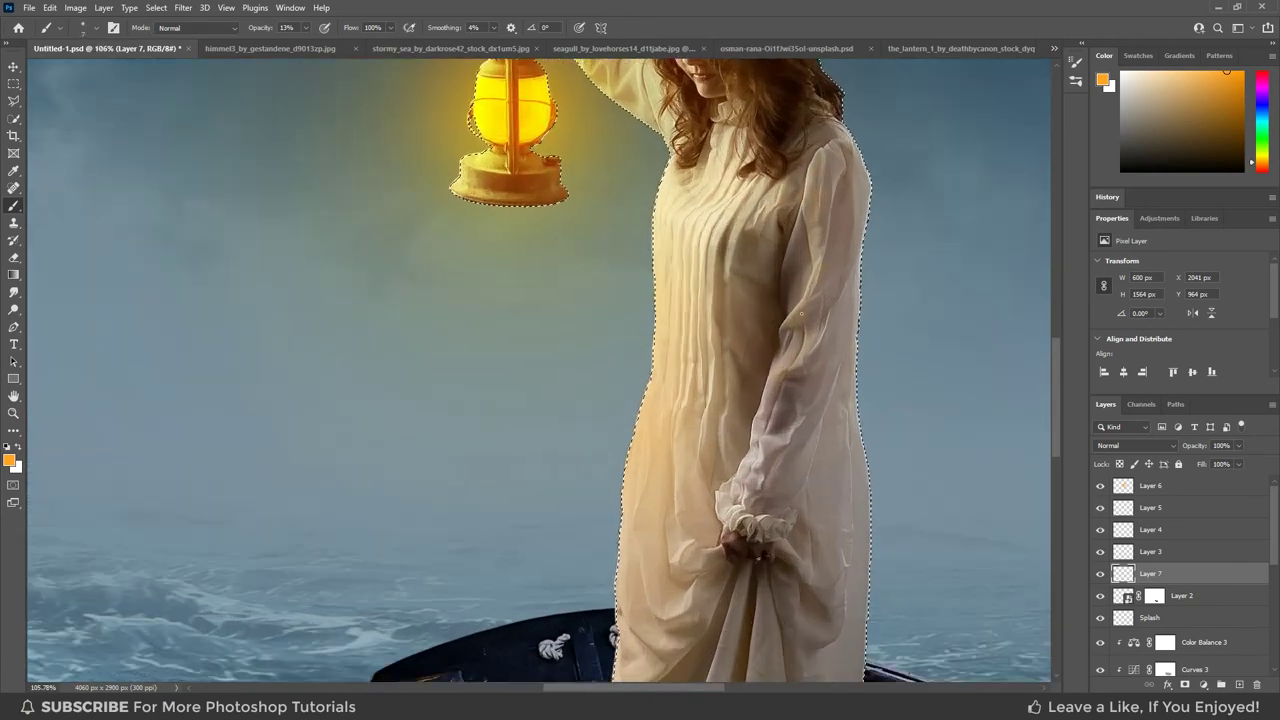
{"action": "key", "text": "ctrl+d"}
{"action": "scroll", "coordinate": [906, 307], "scroll_direction": "down", "scroll_amount": 2}
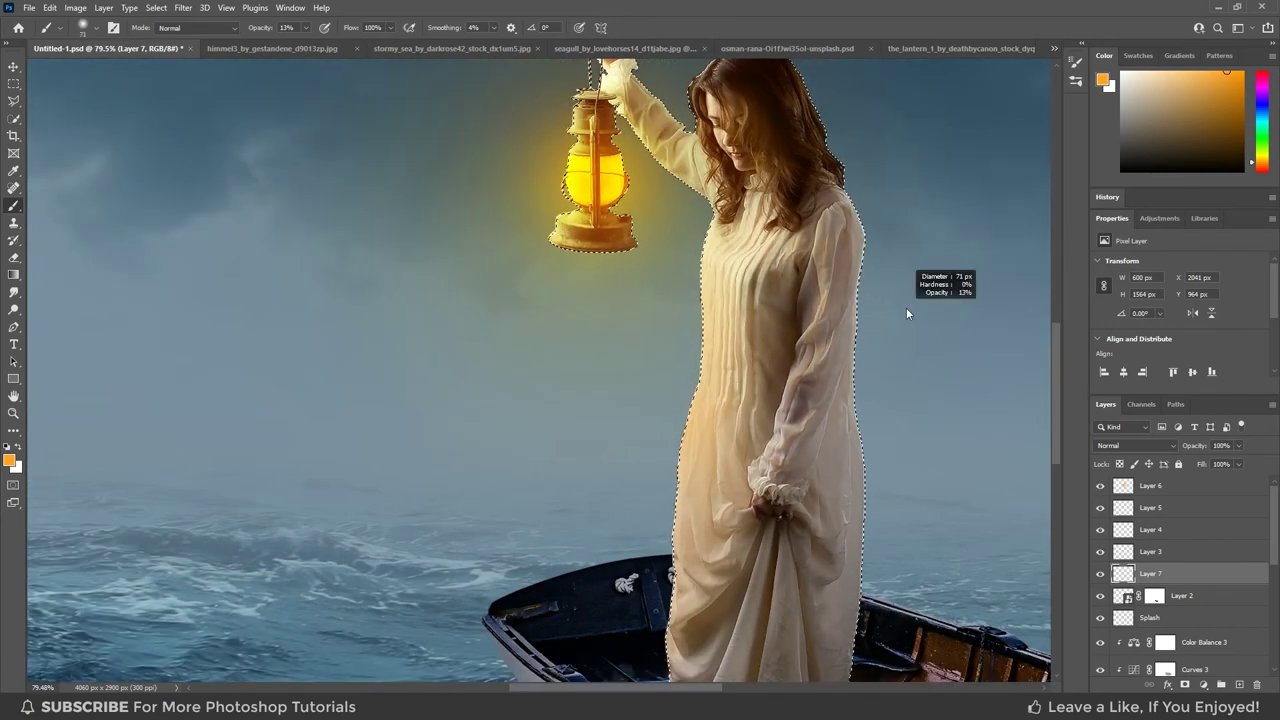
Set the eraser to 15% opacity and blend Layer 7 as Overlay.
{"action": "key", "text": "e"}
{"action": "key", "text": "1"}
{"action": "key", "text": "5"}
{"action": "scroll", "coordinate": [686, 486], "scroll_direction": "down", "scroll_amount": 1}
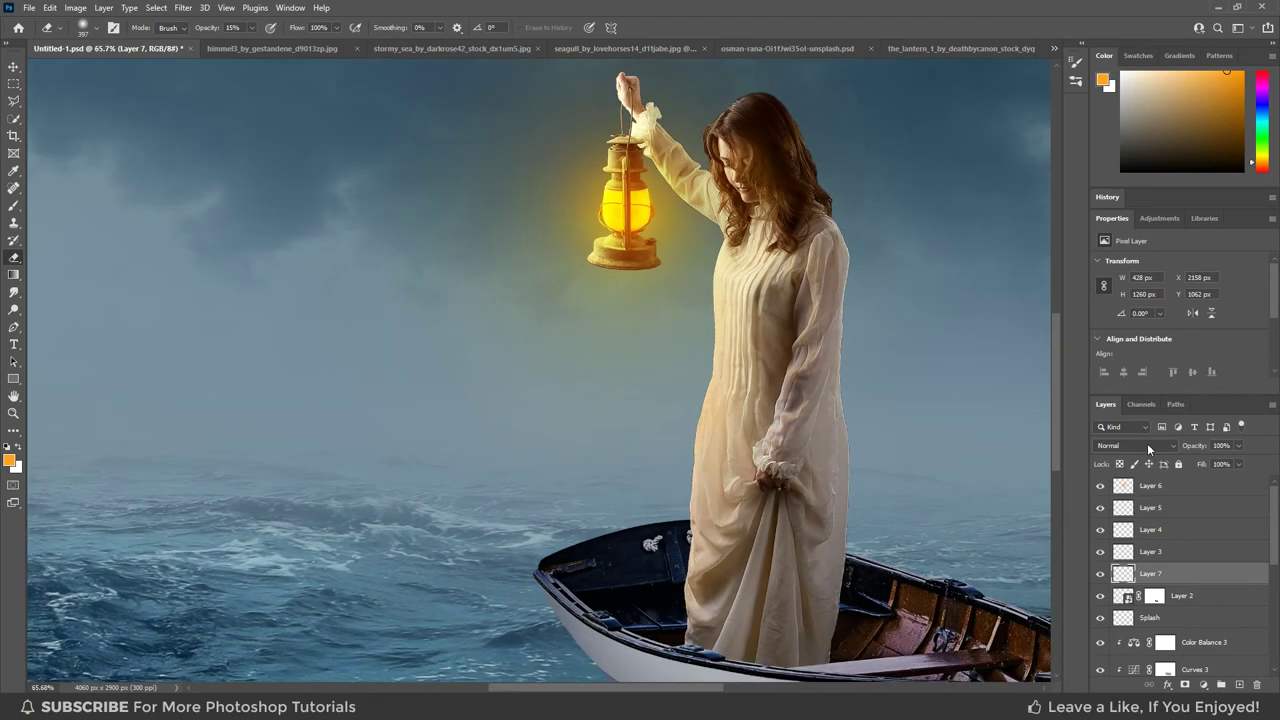
{"action": "left_click", "coordinate": [1147, 443]}
{"action": "left_click", "coordinate": [1130, 522]}
{"action": "scroll", "coordinate": [891, 305], "scroll_direction": "down", "scroll_amount": 2}
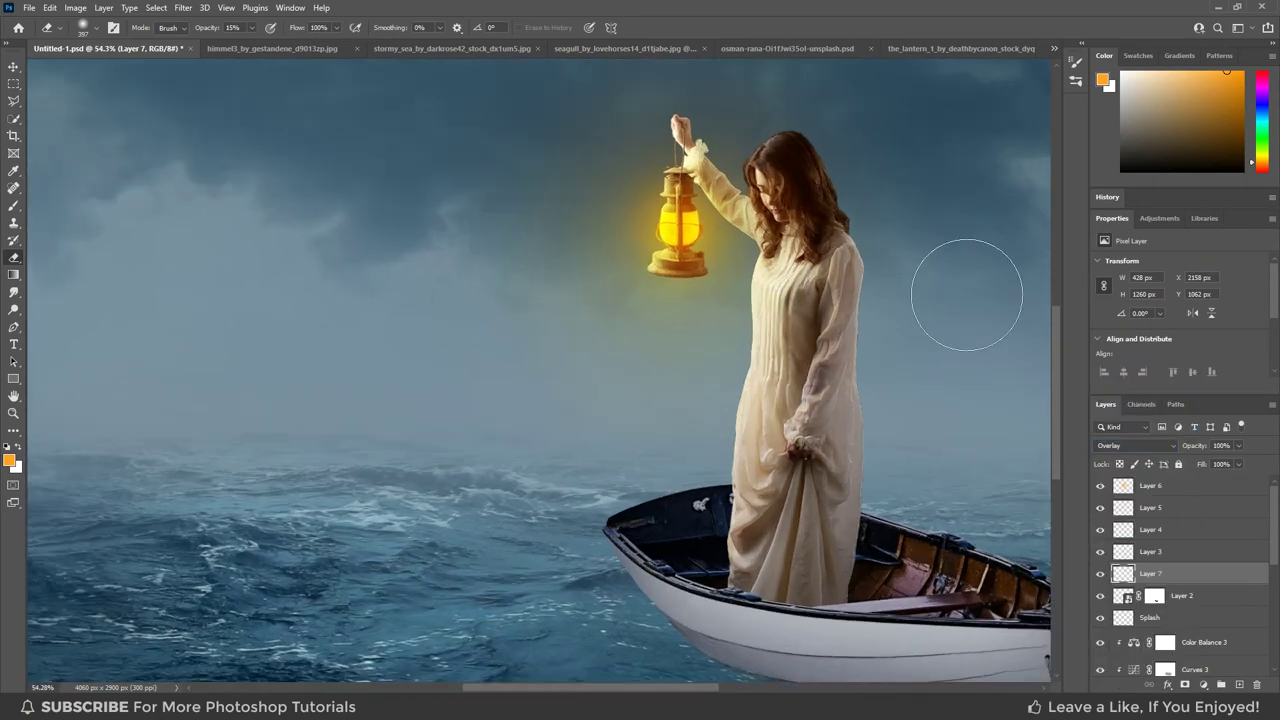
{"action": "scroll", "coordinate": [966, 294], "scroll_direction": "down", "scroll_amount": 1}
Add Layer 8, paint warm light on the water beside the boat, and set it to Overlay.
{"action": "left_click", "coordinate": [1272, 404]}
{"action": "left_click", "coordinate": [1150, 196]}
{"action": "key", "text": "b"}
{"action": "scroll", "coordinate": [500, 530], "scroll_direction": "down", "scroll_amount": 1}
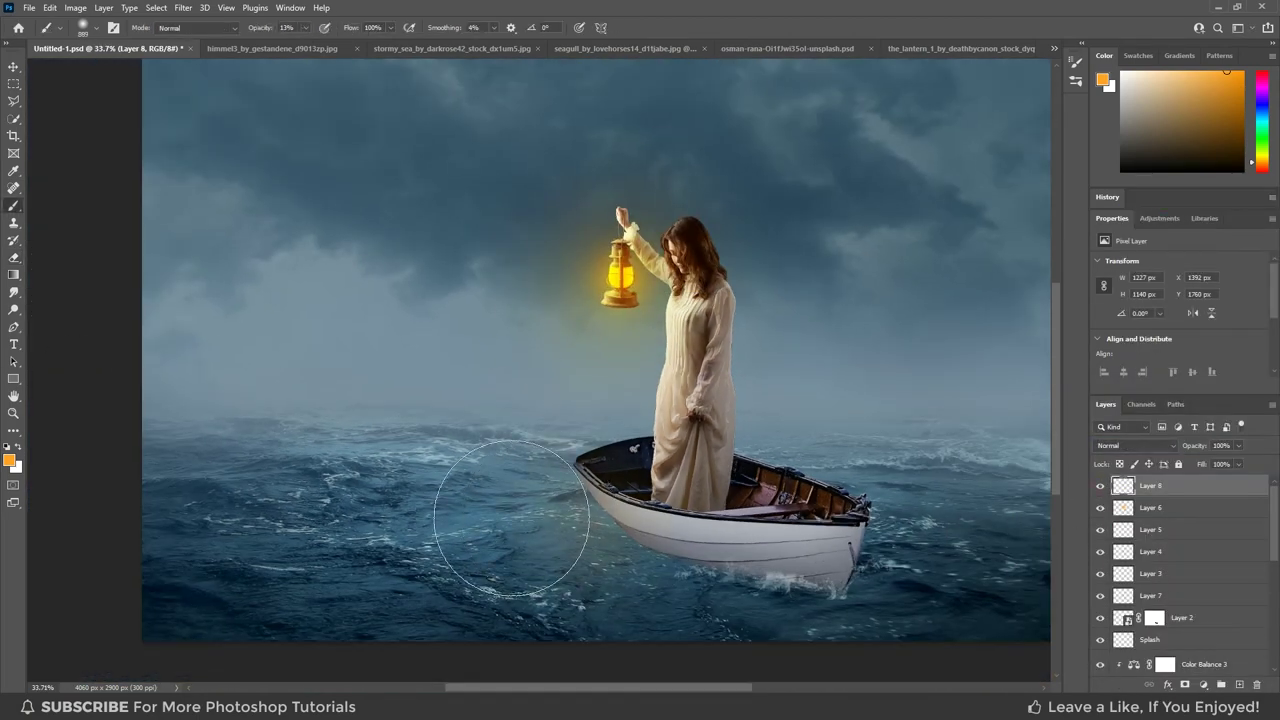
{"action": "left_click_drag", "start_coordinate": [541, 449], "coordinate": [586, 543]}
{"action": "left_click", "coordinate": [1135, 445]}
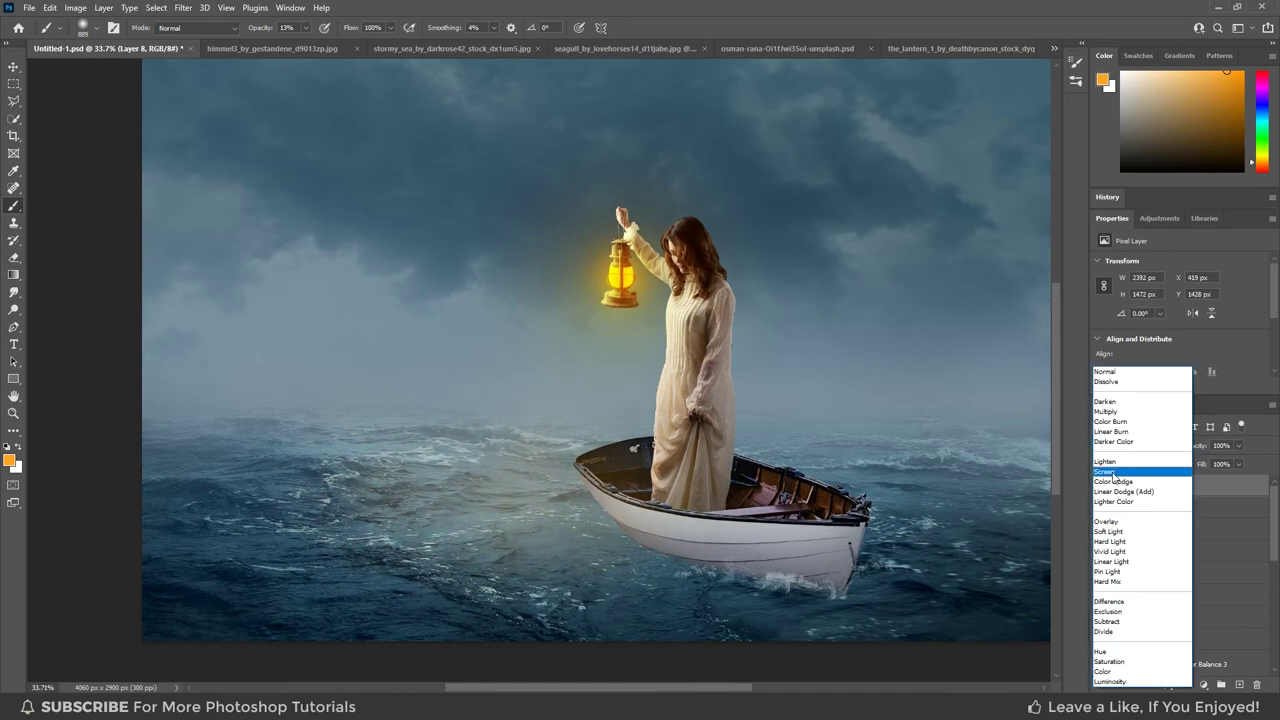
{"action": "left_click", "coordinate": [1130, 515]}
{"action": "scroll", "coordinate": [600, 520], "scroll_direction": "down", "scroll_amount": 1}
{"action": "key", "text": "e"}
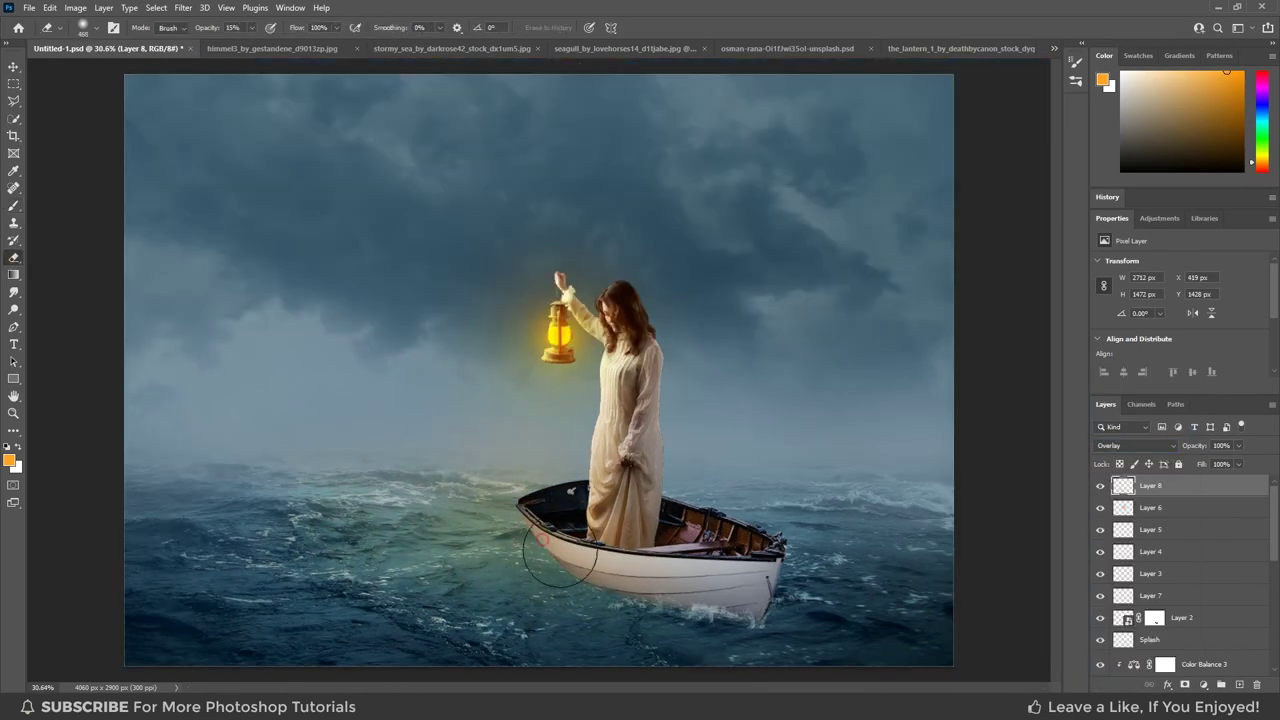
{"action": "scroll", "coordinate": [703, 427], "scroll_direction": "down", "scroll_amount": 2}
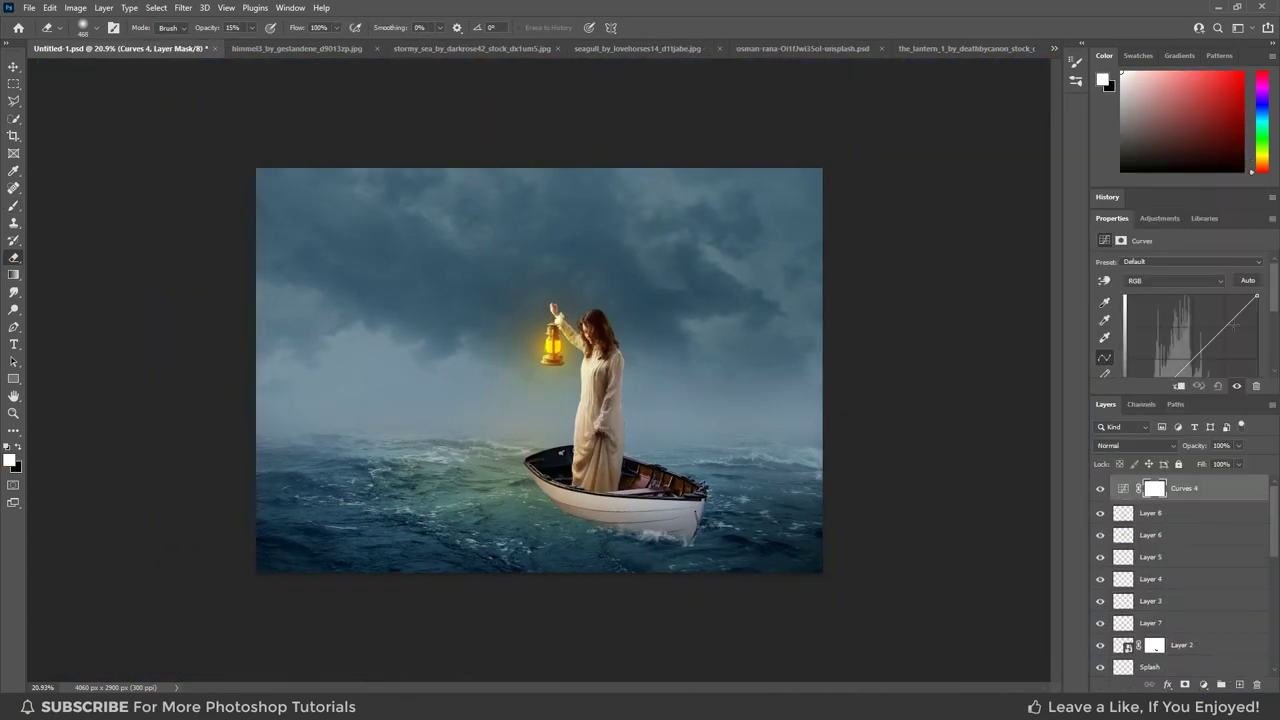
Drag the Curves 4 white point down to output 104 to darken the whole image.
{"action": "left_click_drag", "start_coordinate": [1244, 396], "coordinate": [1244, 473]}
{"action": "left_click_drag", "start_coordinate": [1257, 296], "coordinate": [1258, 372]}
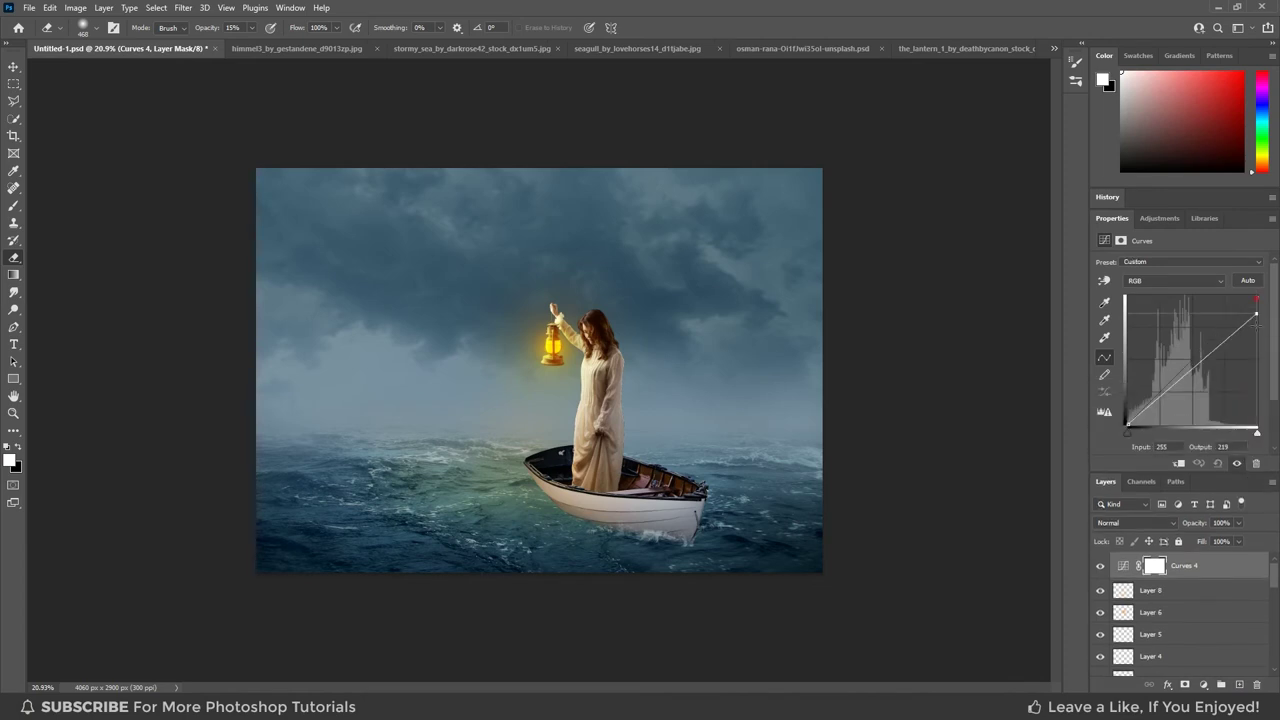
{"action": "left_click", "coordinate": [1190, 563]}
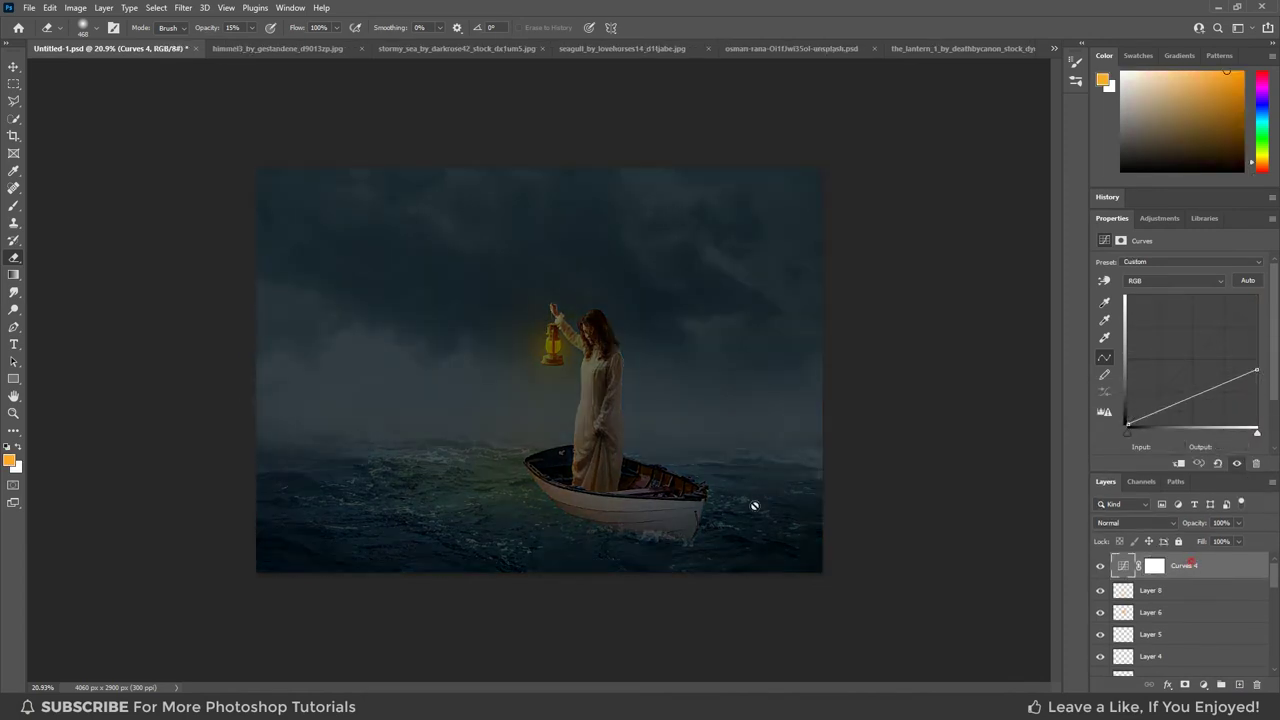
{"action": "key", "text": "b"}
{"action": "key", "text": "ctrl+backslash"}
{"action": "key", "text": "d"}
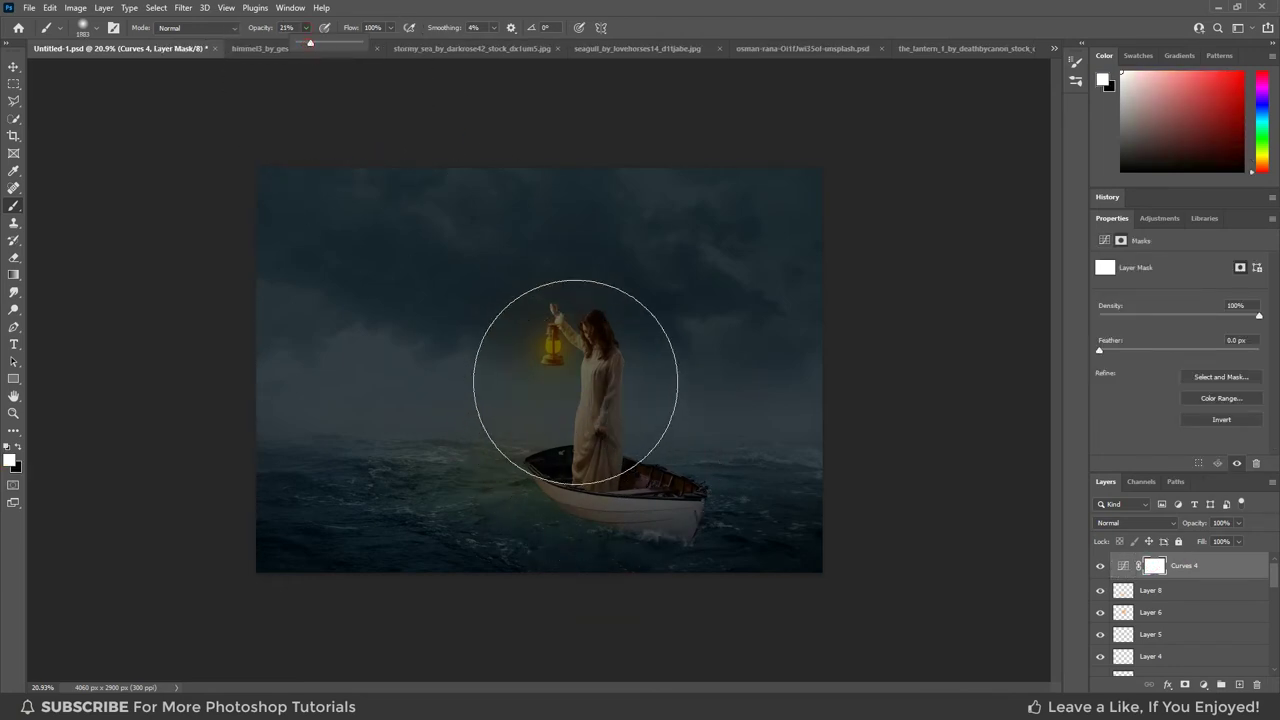
Paint black at 21% on the Curves 4 mask to keep the lantern, woman and boat bright.
{"action": "key", "text": "2"}
{"action": "key", "text": "1"}
{"action": "key", "text": "x"}
{"action": "mouse_move", "coordinate": [546, 346]}
{"action": "left_mouse_down"}
{"action": "mouse_move", "coordinate": [513, 431]}
{"action": "mouse_move", "coordinate": [457, 300]}
{"action": "mouse_move", "coordinate": [543, 300]}
{"action": "left_mouse_up"}
{"action": "key", "text": "bracketright"}
{"action": "mouse_move", "coordinate": [643, 457]}
{"action": "left_mouse_down"}
{"action": "mouse_move", "coordinate": [482, 438]}
{"action": "mouse_move", "coordinate": [543, 343]}
{"action": "mouse_move", "coordinate": [614, 329]}
{"action": "left_mouse_up"}
{"action": "key", "text": "ctrl+plus"}
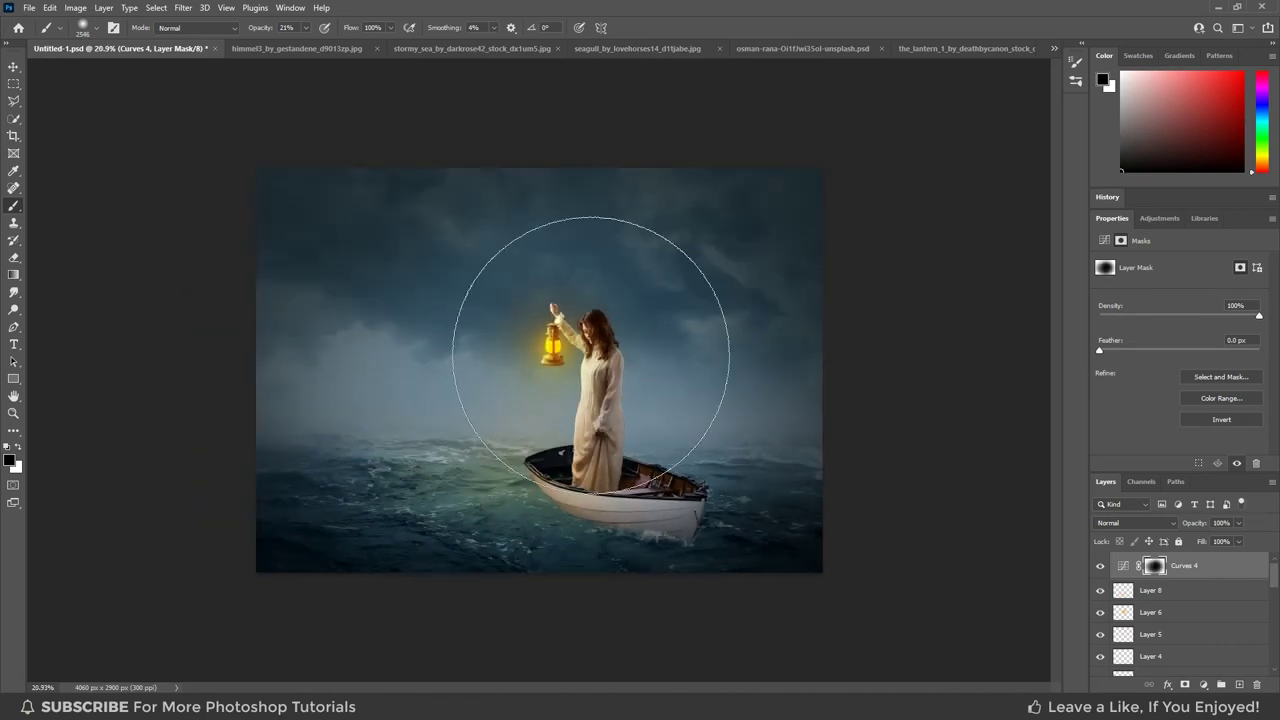
{"action": "scroll", "coordinate": [677, 471], "scroll_direction": "down", "scroll_amount": 1}
{"action": "key", "text": "bracketright"}
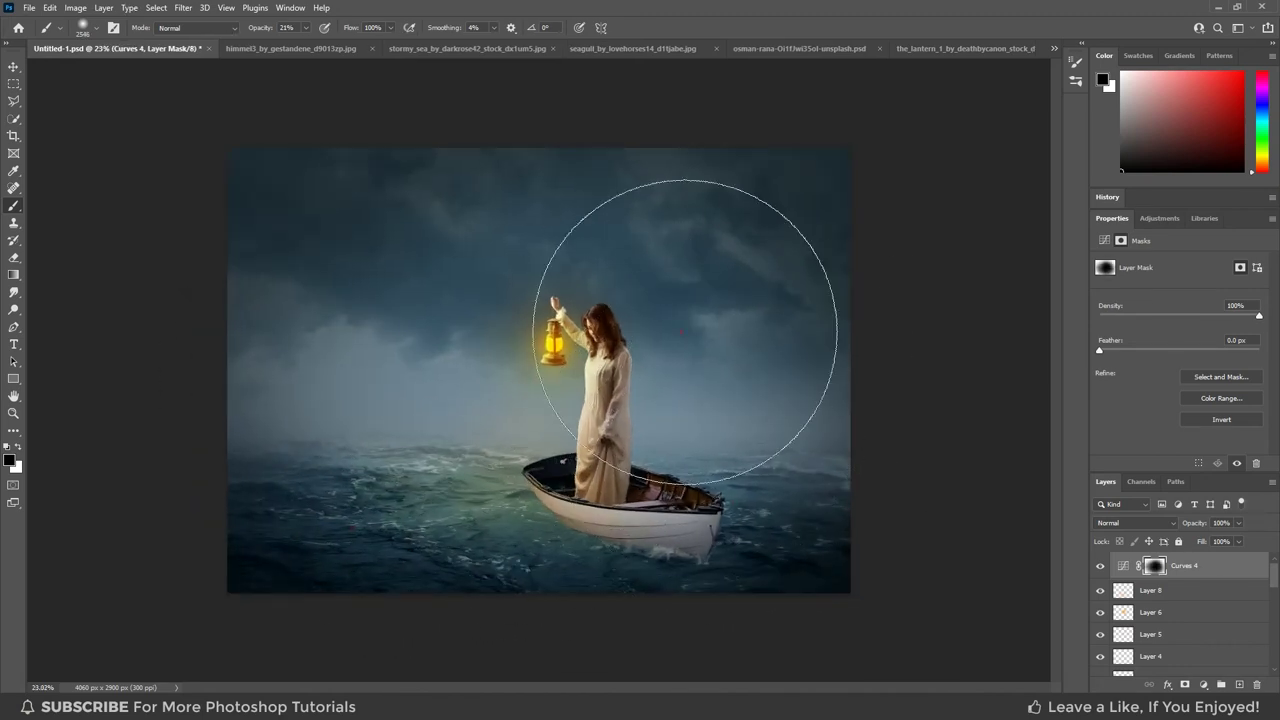
{"action": "key", "text": "ctrl+plus"}
Refine the lantern glow on Layer 3 with the eraser at 53% opacity.
{"action": "left_click", "coordinate": [1153, 549]}
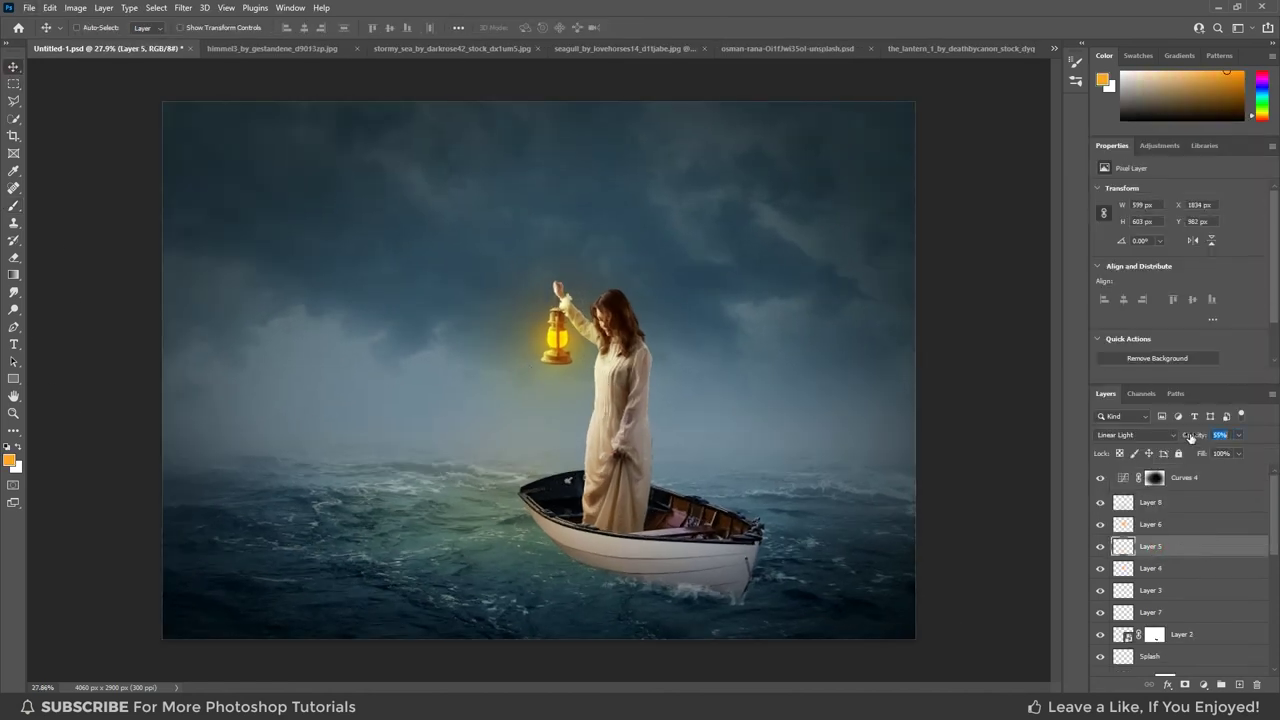
{"action": "left_click", "coordinate": [1125, 590]}
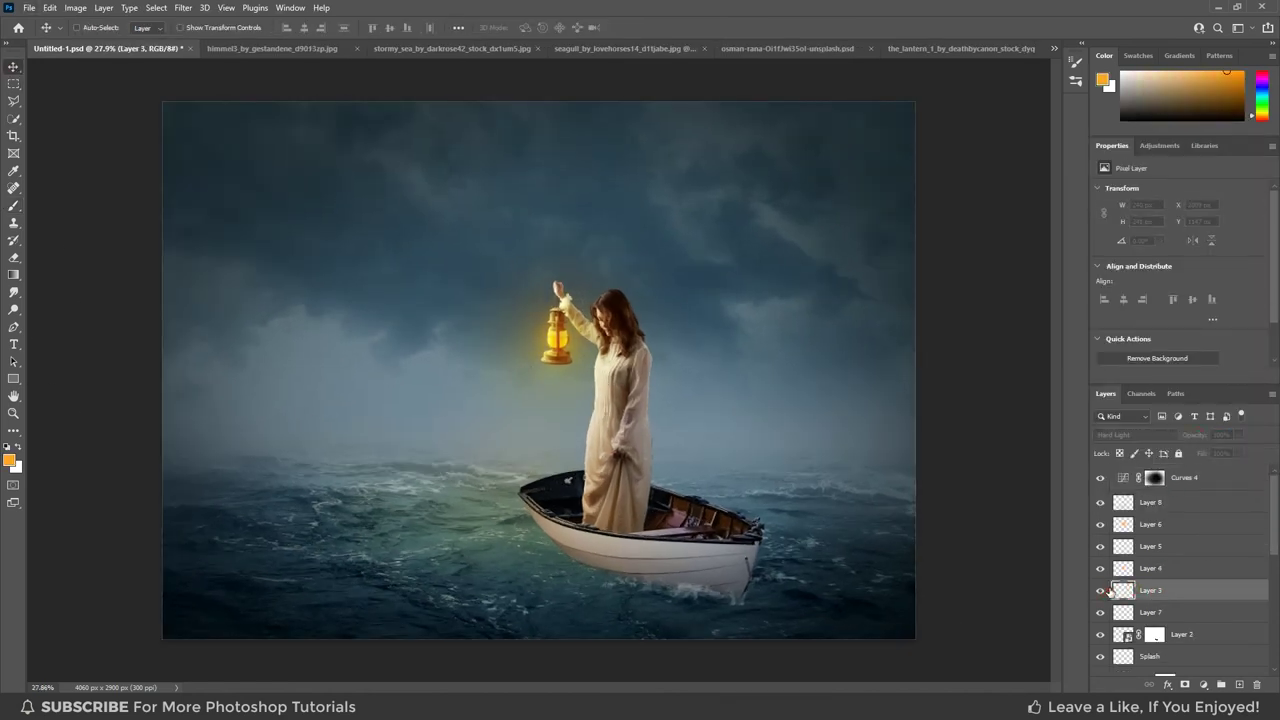
{"action": "scroll", "coordinate": [566, 346], "scroll_direction": "up", "scroll_amount": 5}
{"action": "key", "text": "e"}
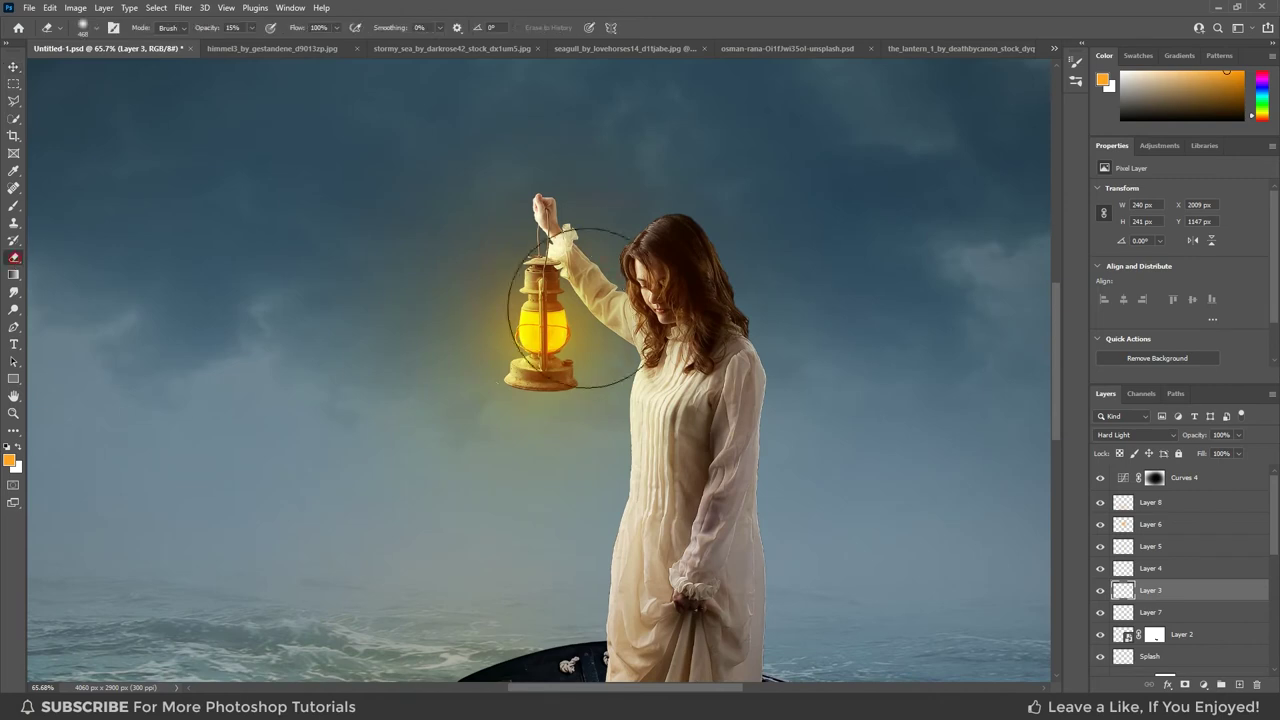
{"action": "scroll", "coordinate": [574, 308], "scroll_direction": "up", "scroll_amount": 1}
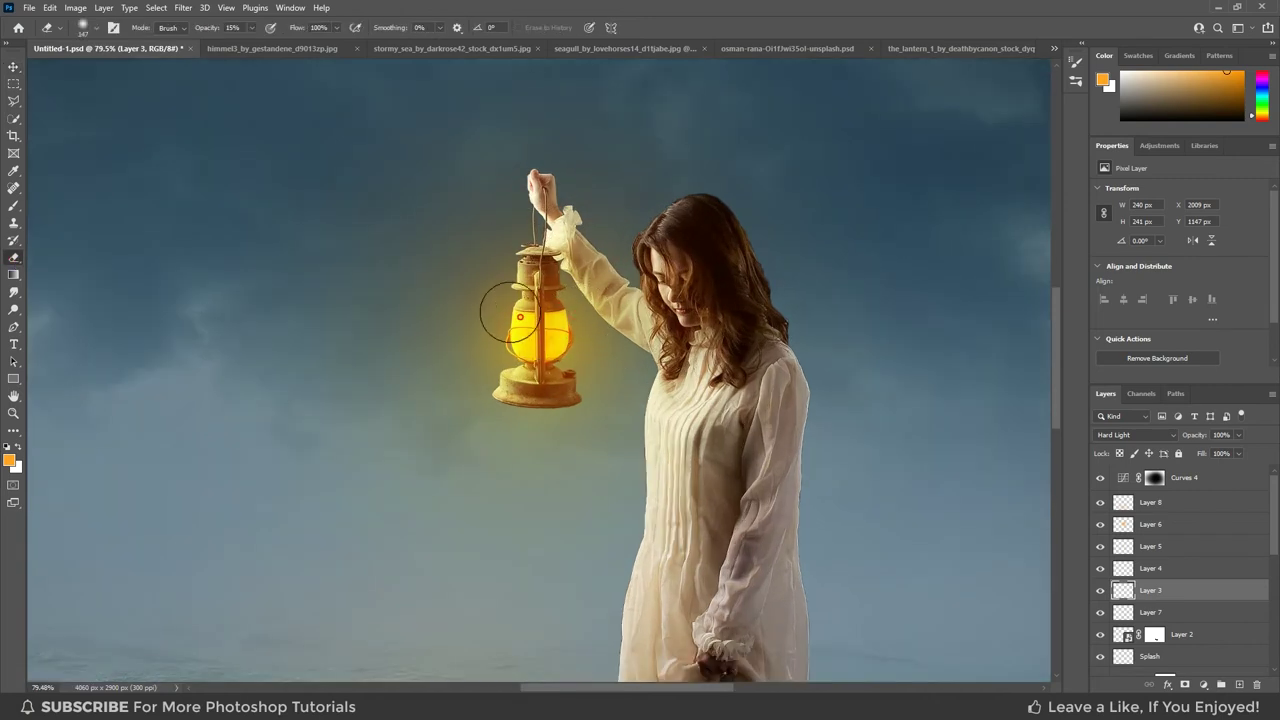
{"action": "left_click_drag", "start_coordinate": [211, 33], "coordinate": [243, 33]}
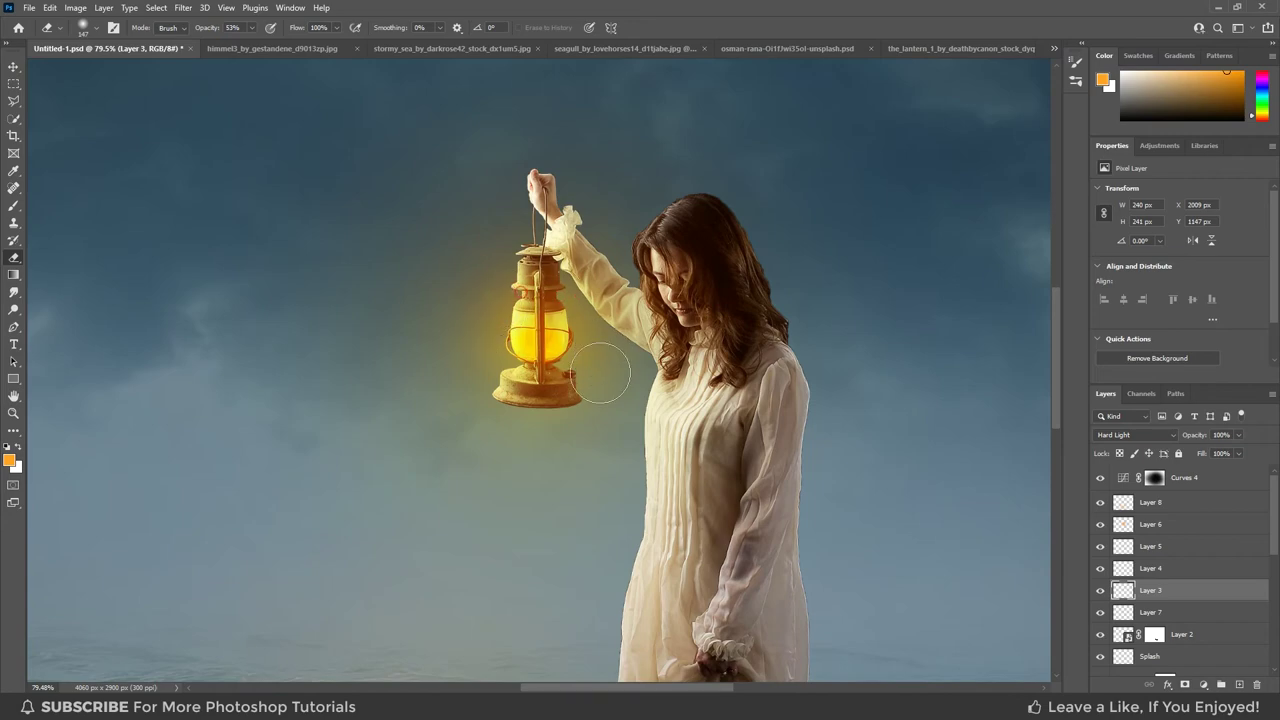
{"action": "scroll", "coordinate": [501, 372], "scroll_direction": "down", "scroll_amount": 1}
{"action": "scroll", "coordinate": [495, 360], "scroll_direction": "down", "scroll_amount": 2}
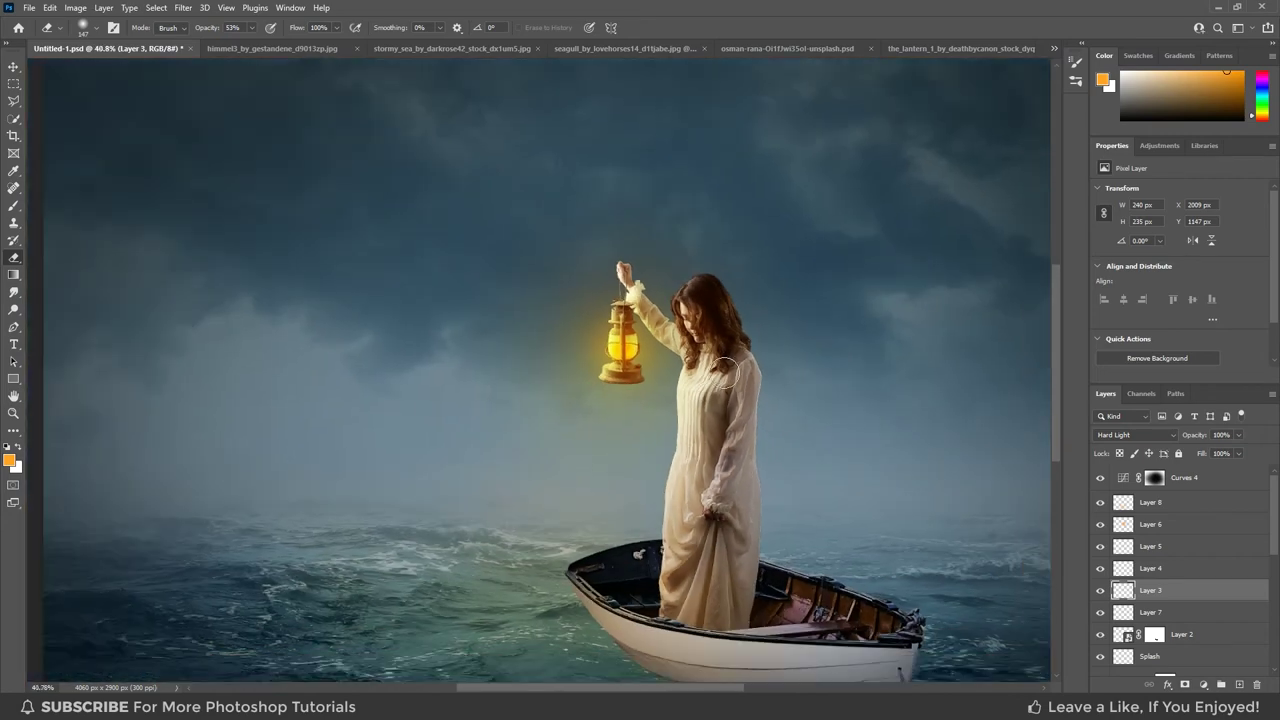
{"action": "scroll", "coordinate": [480, 335], "scroll_direction": "down", "scroll_amount": 1}
{"action": "scroll", "coordinate": [463, 308], "scroll_direction": "down", "scroll_amount": 1}
{"action": "scroll", "coordinate": [470, 302], "scroll_direction": "up", "scroll_amount": 3}
{"action": "scroll", "coordinate": [495, 292], "scroll_direction": "up", "scroll_amount": 1}
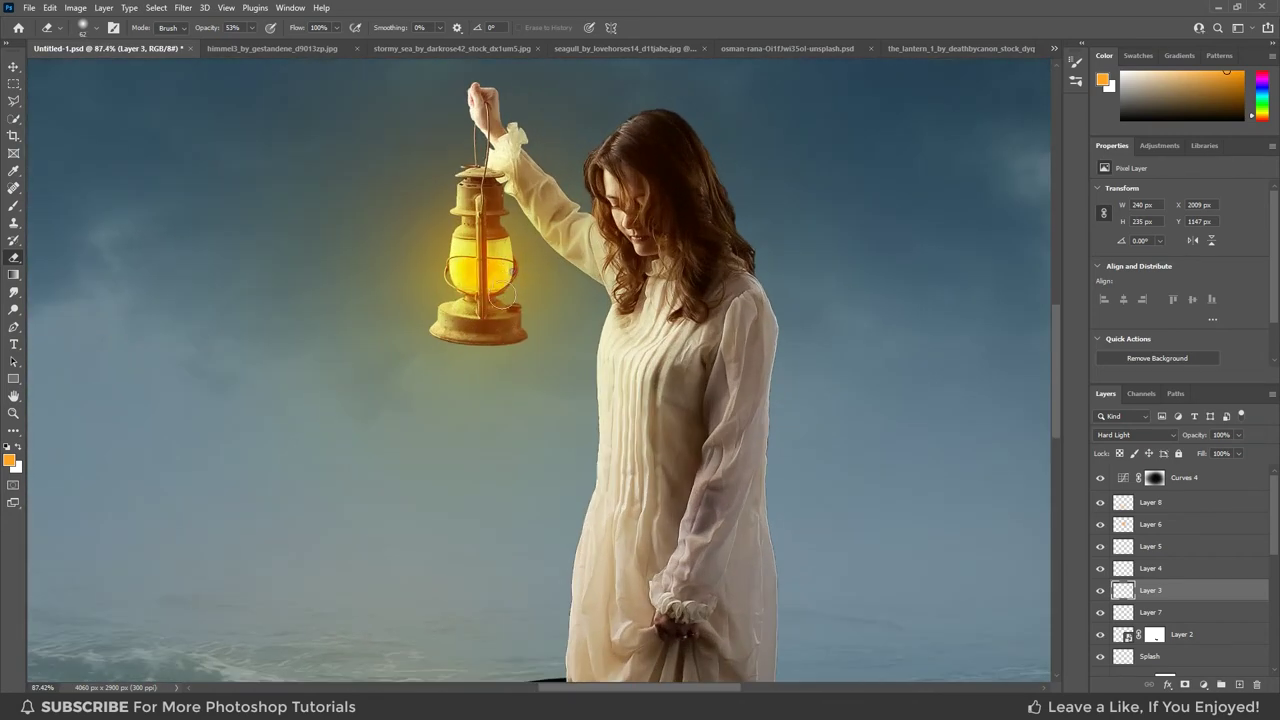
{"action": "scroll", "coordinate": [580, 330], "scroll_direction": "down", "scroll_amount": 5}
{"action": "scroll", "coordinate": [600, 370], "scroll_direction": "down", "scroll_amount": 2}
{"action": "scroll", "coordinate": [615, 400], "scroll_direction": "down", "scroll_amount": 1}
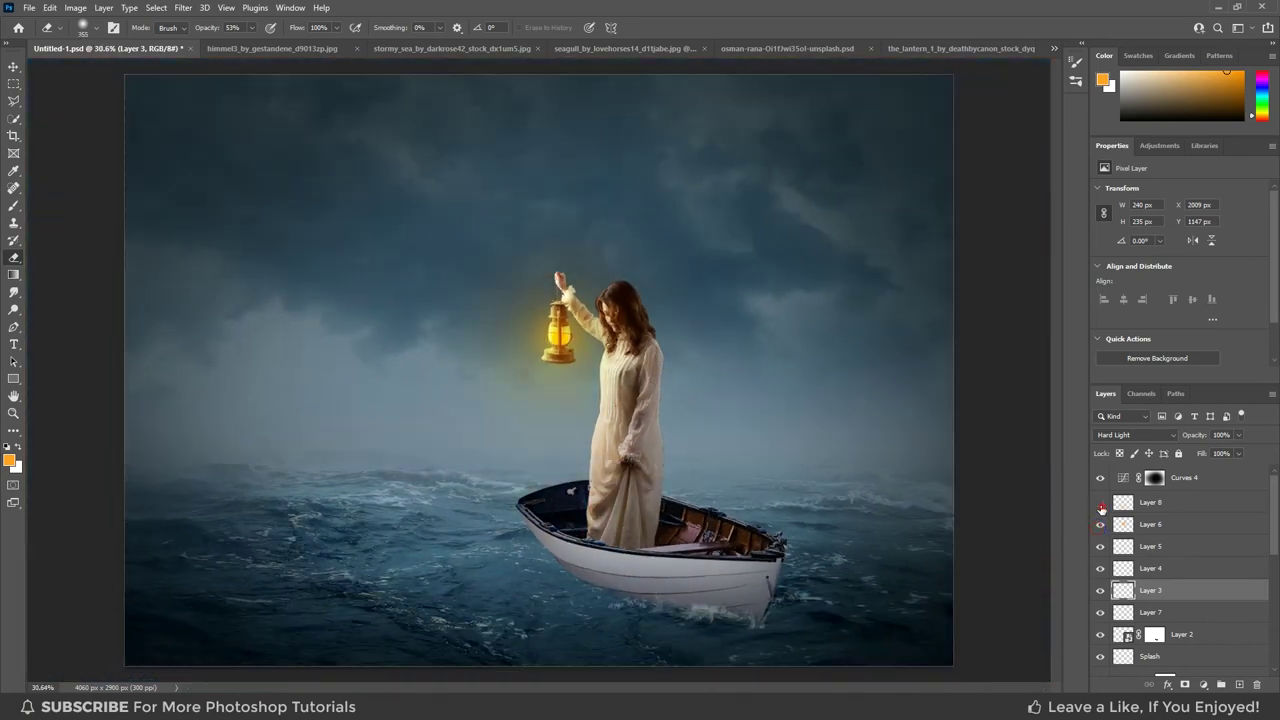
On the Overlay Layer 8, enlarge the brush to about 1106 px, then select Layer 2.
{"action": "left_click", "coordinate": [1140, 503]}
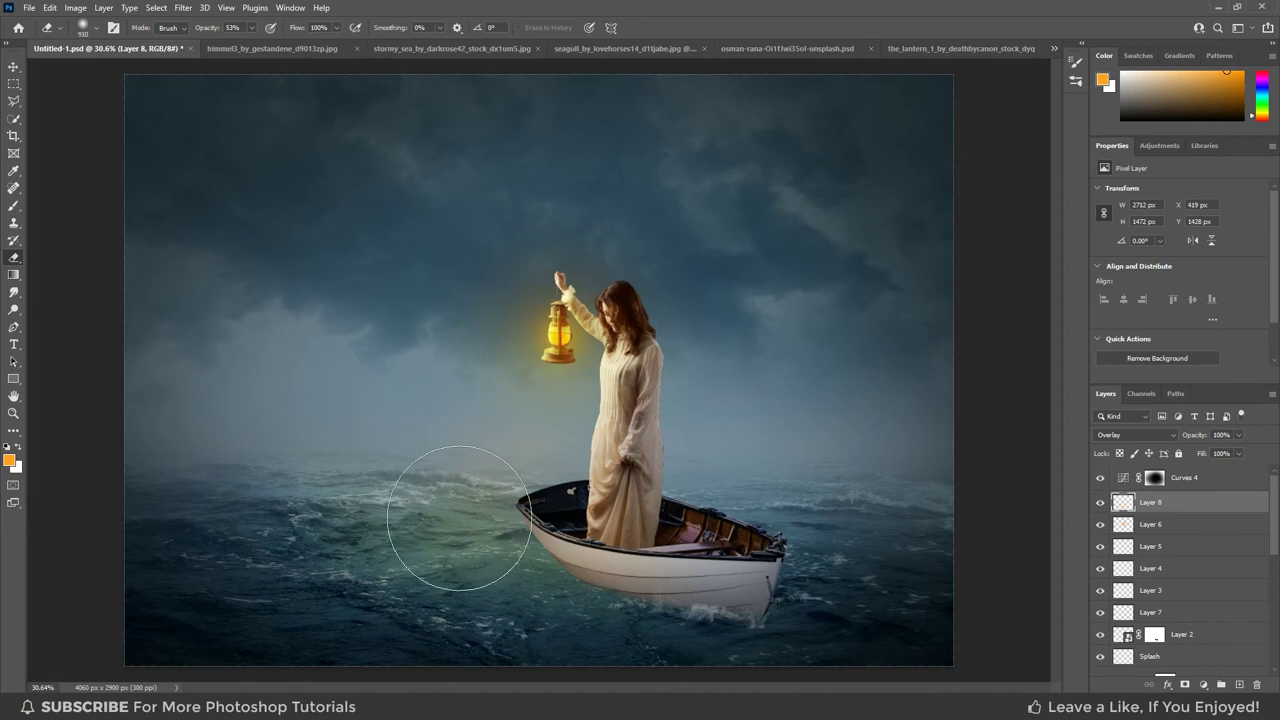
{"action": "left_click_drag", "start_coordinate": [445, 475], "coordinate": [730, 471]}
{"action": "scroll", "coordinate": [708, 381], "scroll_direction": "up", "scroll_amount": 1}
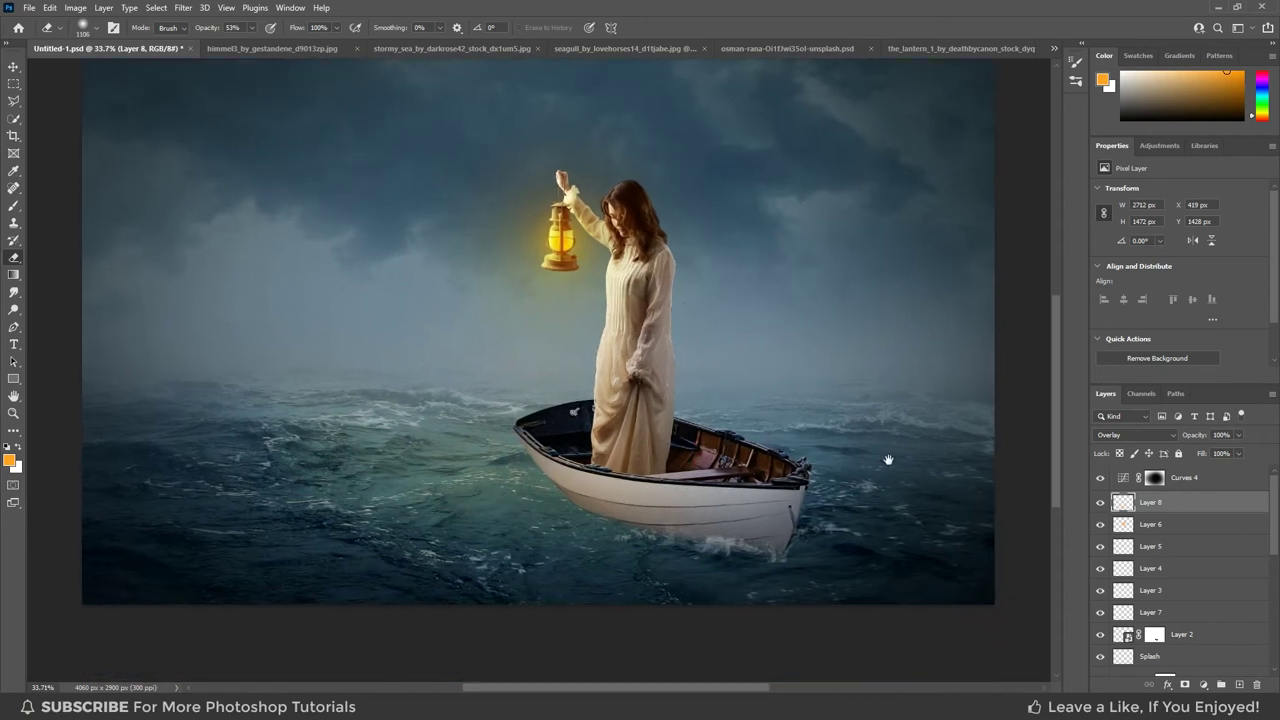
{"action": "scroll", "coordinate": [889, 457], "scroll_direction": "down", "scroll_amount": 1}
{"action": "left_click", "coordinate": [1180, 634]}
{"action": "scroll", "coordinate": [1210, 610], "scroll_direction": "down", "scroll_amount": 2}
{"action": "scroll", "coordinate": [1211, 595], "scroll_direction": "down", "scroll_amount": 1}
Add Layer 9 above Color Balance 2 and paint a black shadow along the hull's left side.
{"action": "scroll", "coordinate": [1211, 596], "scroll_direction": "down", "scroll_amount": 2}
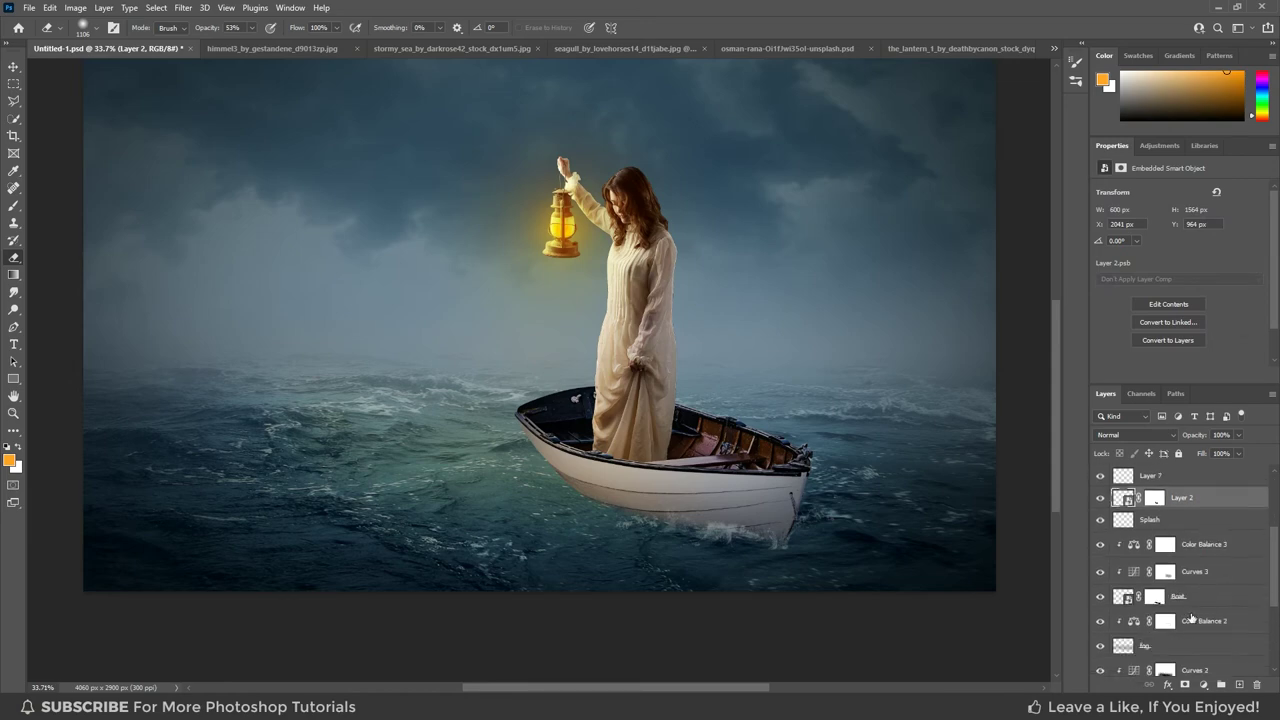
{"action": "left_click", "coordinate": [1197, 618]}
{"action": "left_click", "coordinate": [1240, 685]}
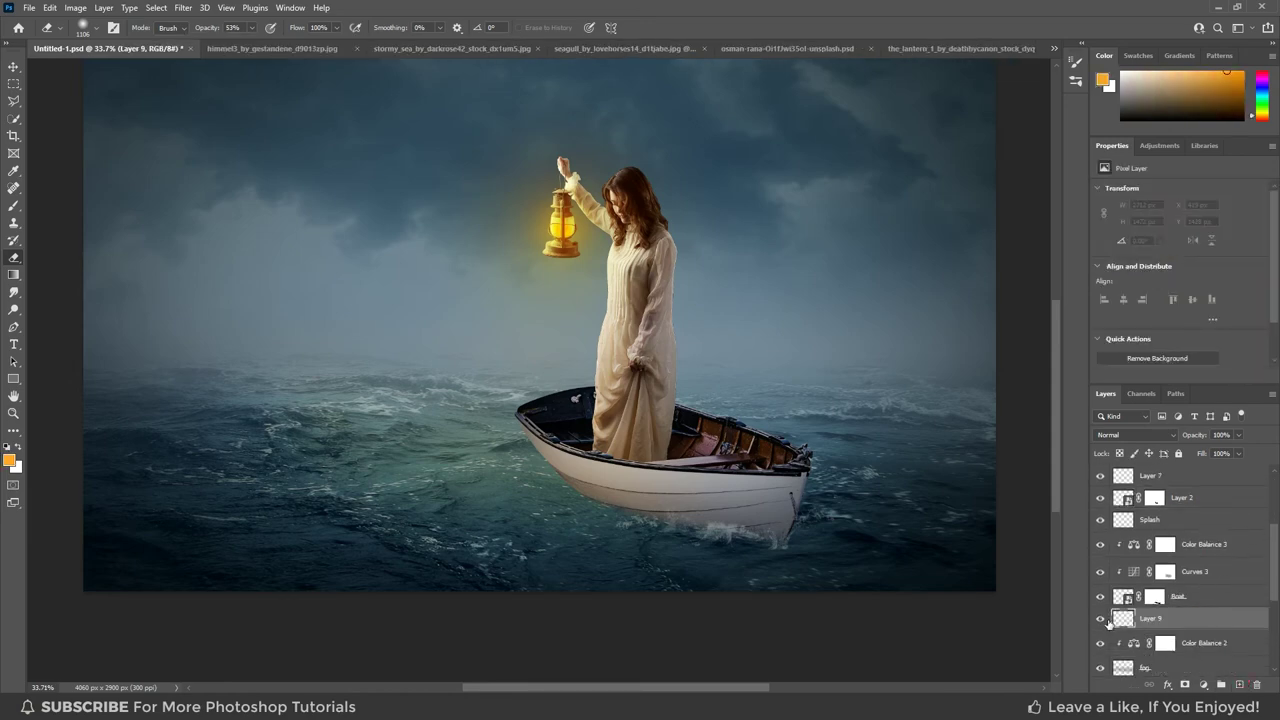
{"action": "key", "text": "b"}
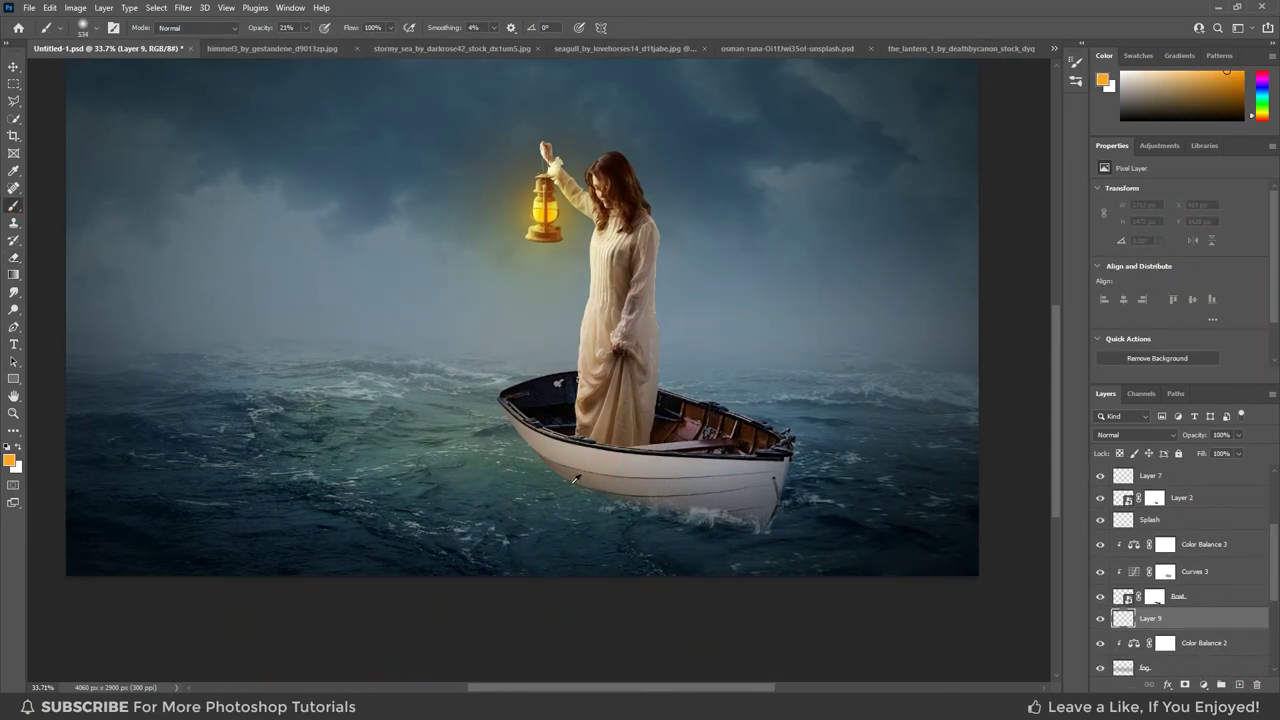
{"action": "scroll", "coordinate": [575, 480], "scroll_direction": "up", "scroll_amount": 1}
{"action": "key", "text": "d"}
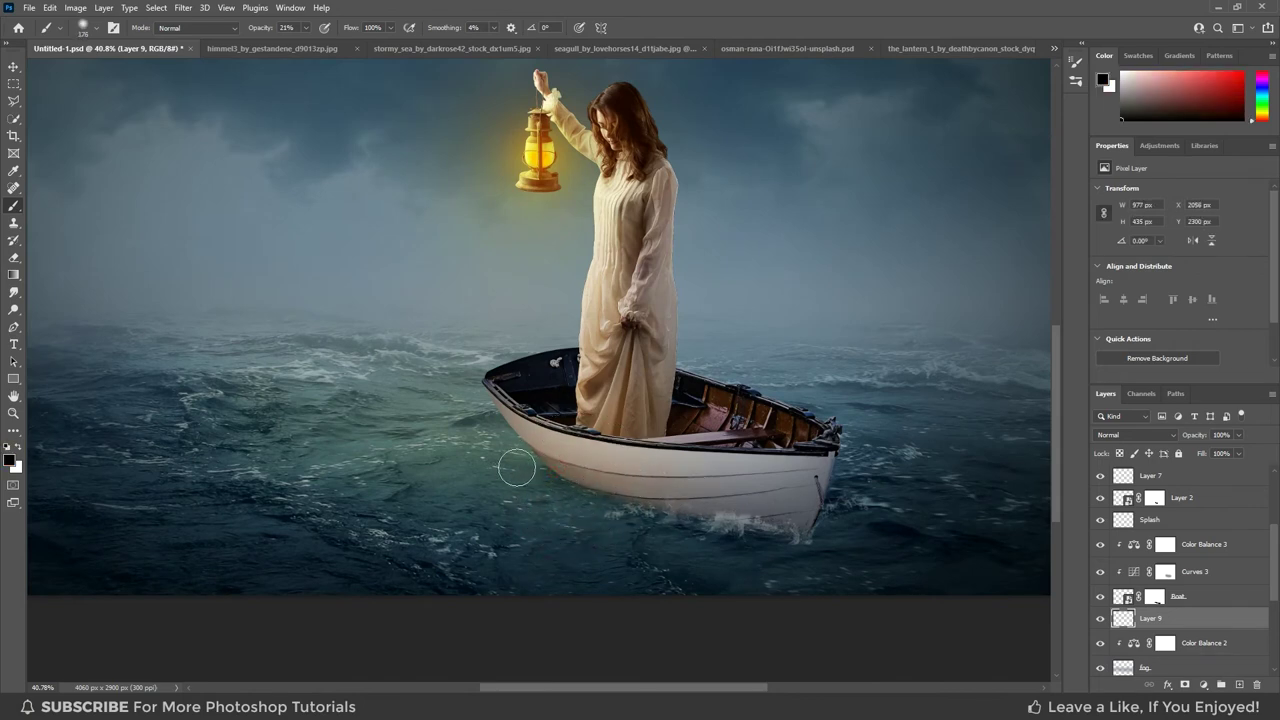
{"action": "left_click_drag", "start_coordinate": [493, 453], "coordinate": [567, 481]}
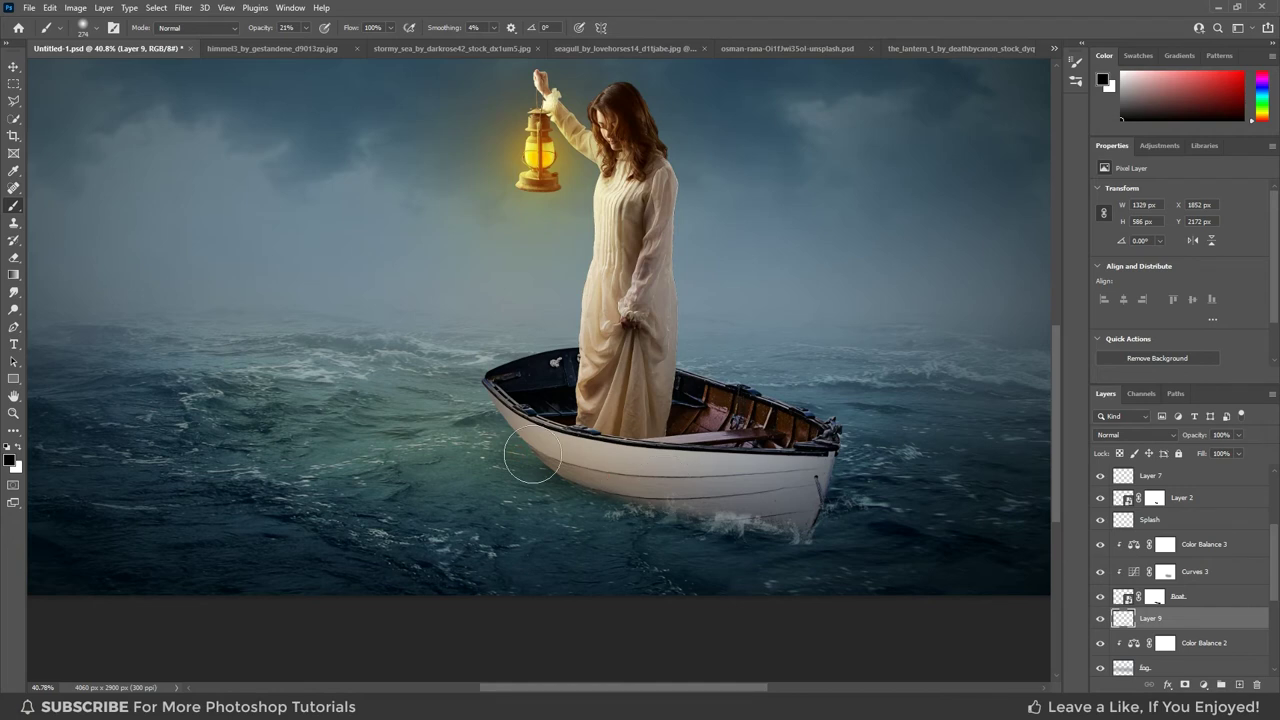
{"action": "left_click_drag", "start_coordinate": [540, 458], "coordinate": [657, 462]}
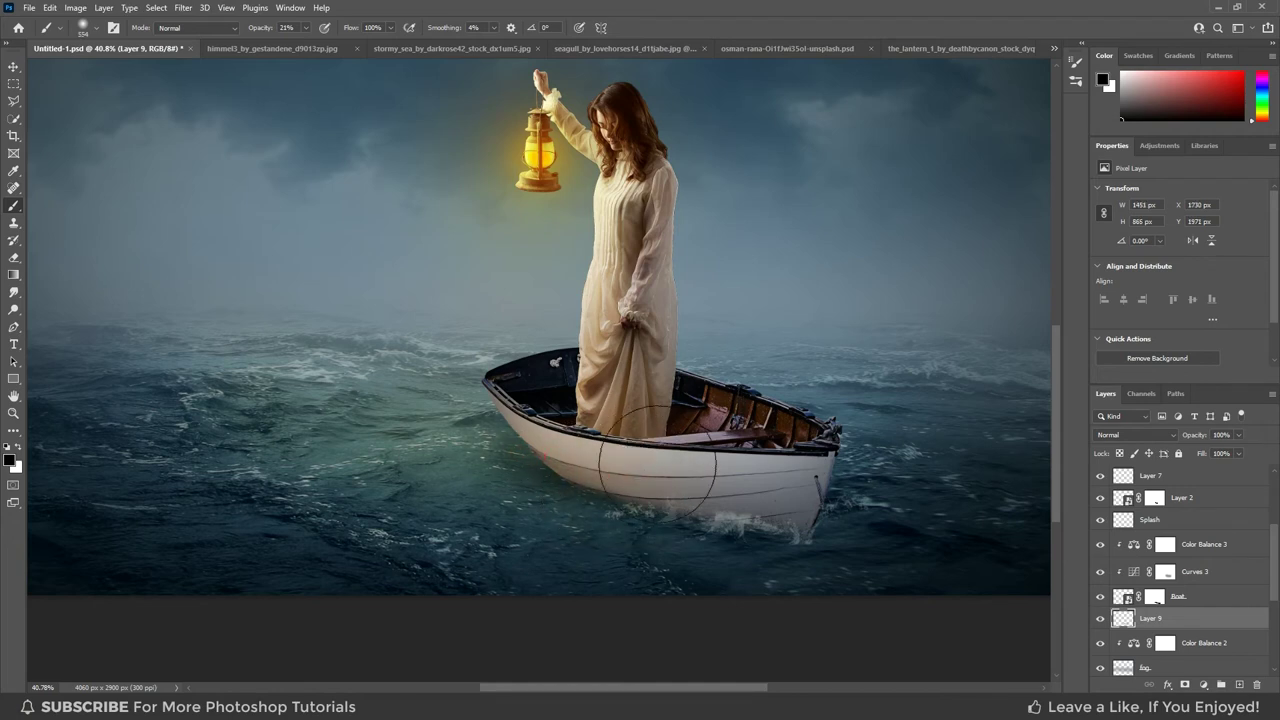
Toggle Layer 9's visibility to compare, enlarge the brush to about 374 px, and fit the image in view.
{"action": "scroll", "coordinate": [755, 470], "scroll_direction": "down", "scroll_amount": 1}
{"action": "left_click", "coordinate": [1099, 619]}
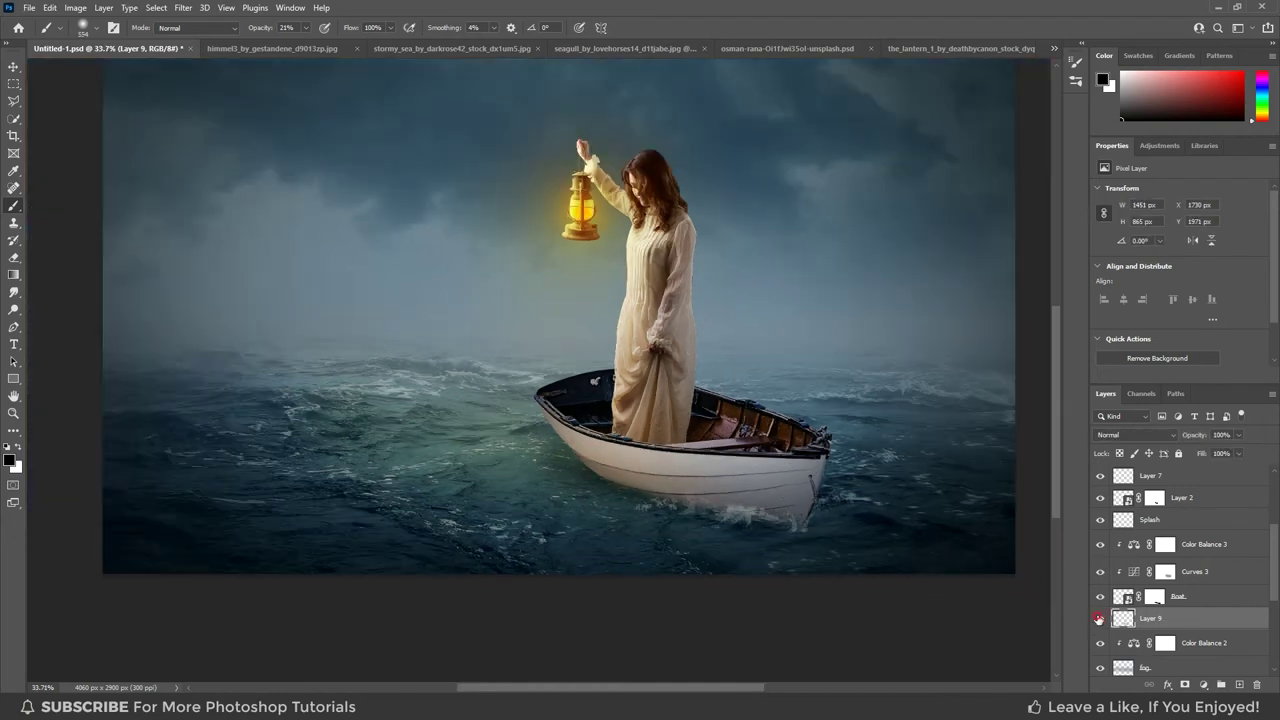
{"action": "scroll", "coordinate": [800, 400], "scroll_direction": "down", "scroll_amount": 1}
{"action": "scroll", "coordinate": [614, 588], "scroll_direction": "up", "scroll_amount": 2}
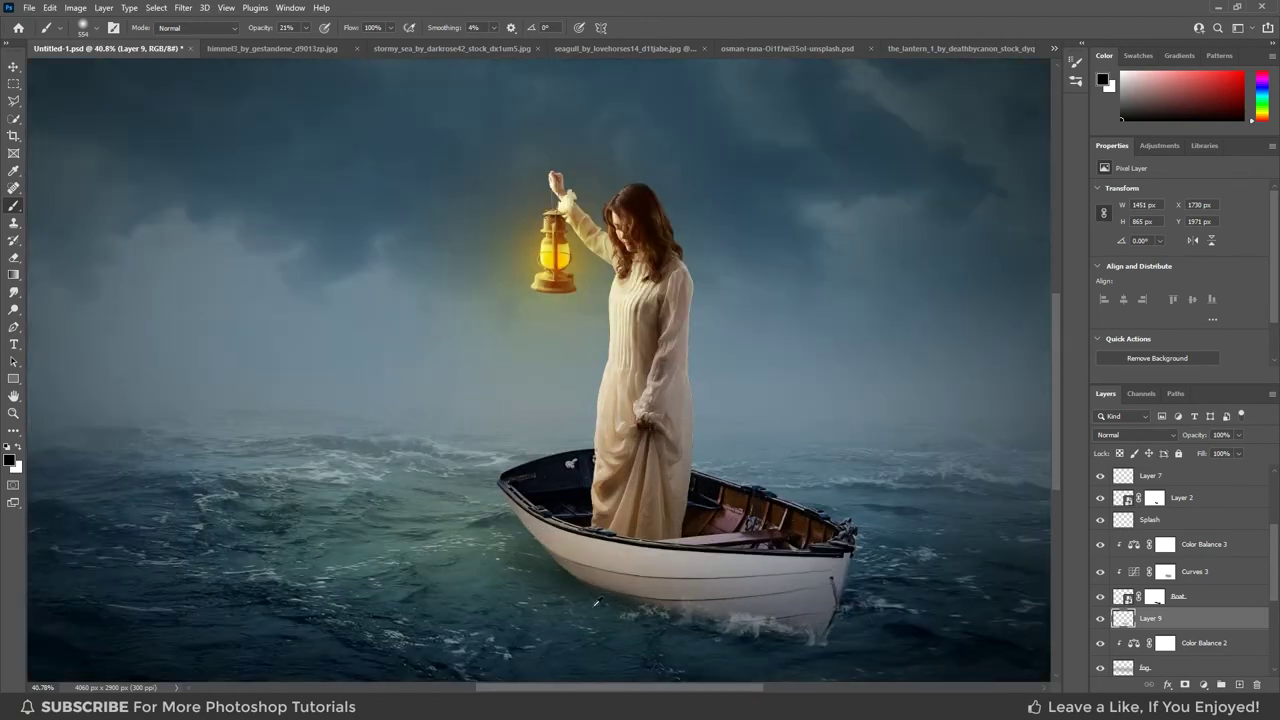
{"action": "scroll", "coordinate": [614, 588], "scroll_direction": "up", "scroll_amount": 1}
{"action": "scroll", "coordinate": [618, 597], "scroll_direction": "up", "scroll_amount": 1}
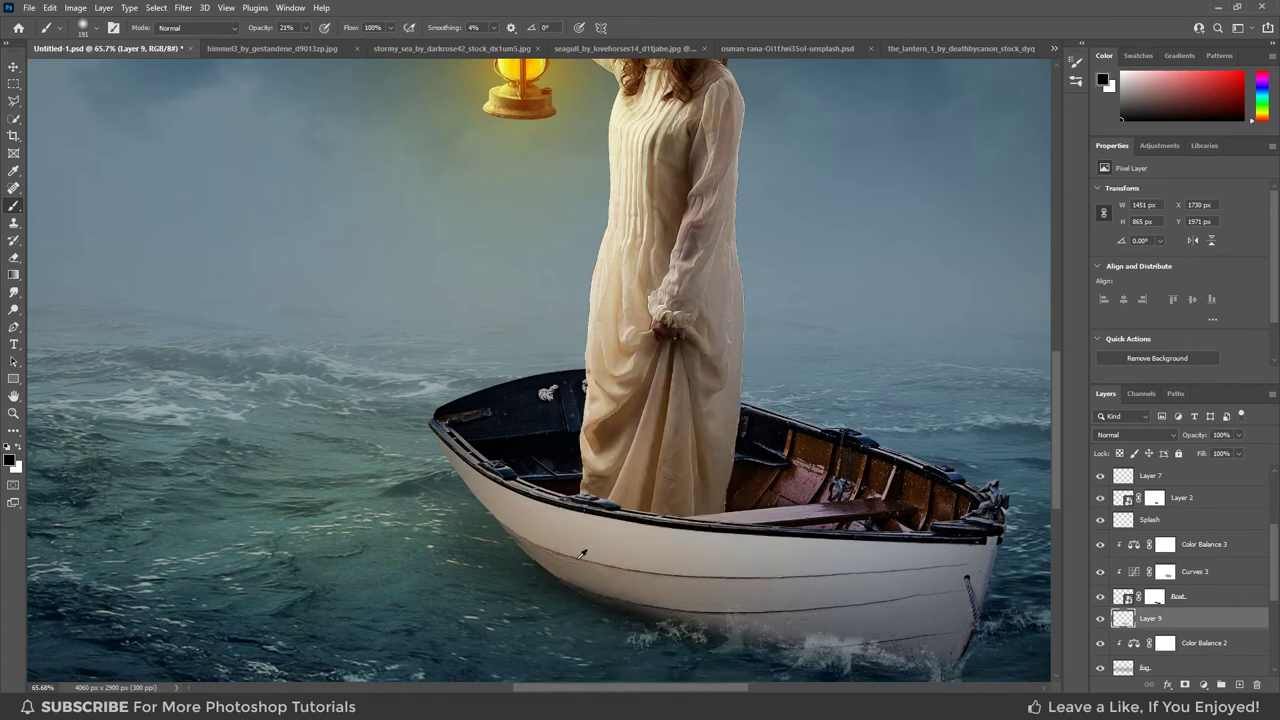
{"action": "left_click_drag", "start_coordinate": [582, 553], "coordinate": [566, 540]}
{"action": "key", "text": "ctrl+0"}
{"action": "scroll", "coordinate": [815, 472], "scroll_direction": "down", "scroll_amount": 1}
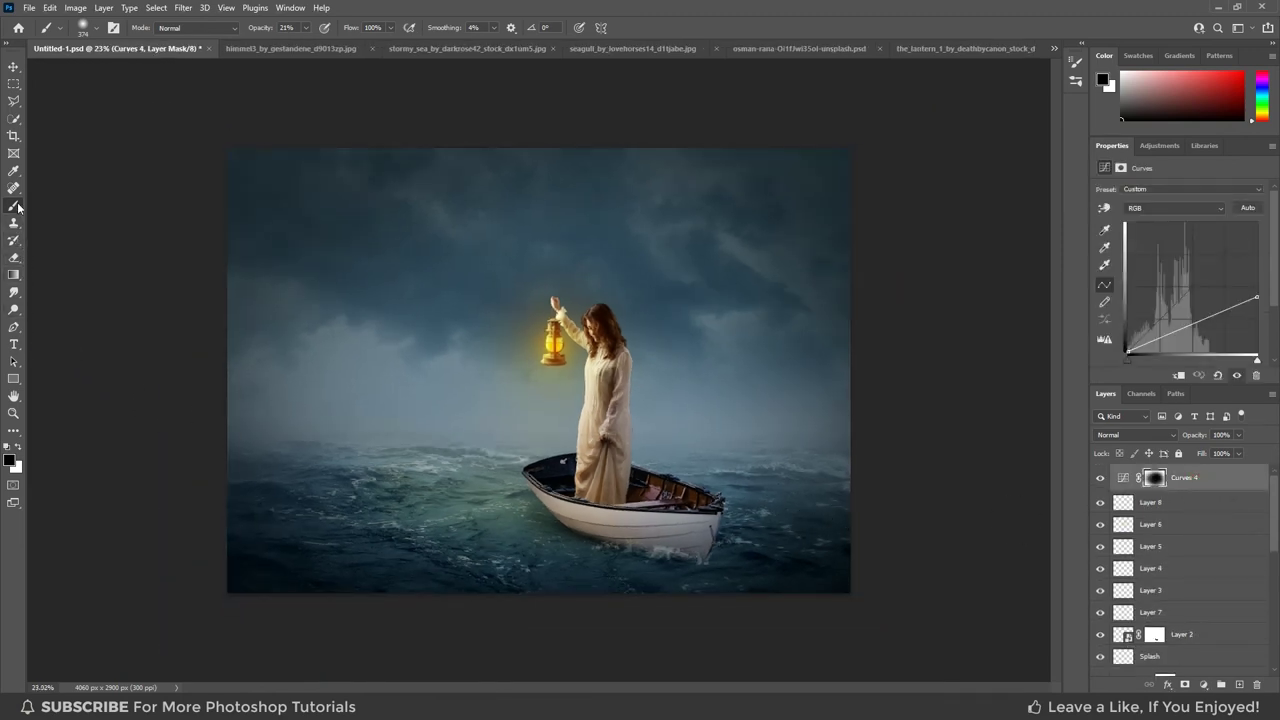
Paint white with a roughly 1112 px brush on the Curves 4 mask to re-darken the water around the boat.
{"action": "left_click", "coordinate": [18, 446]}
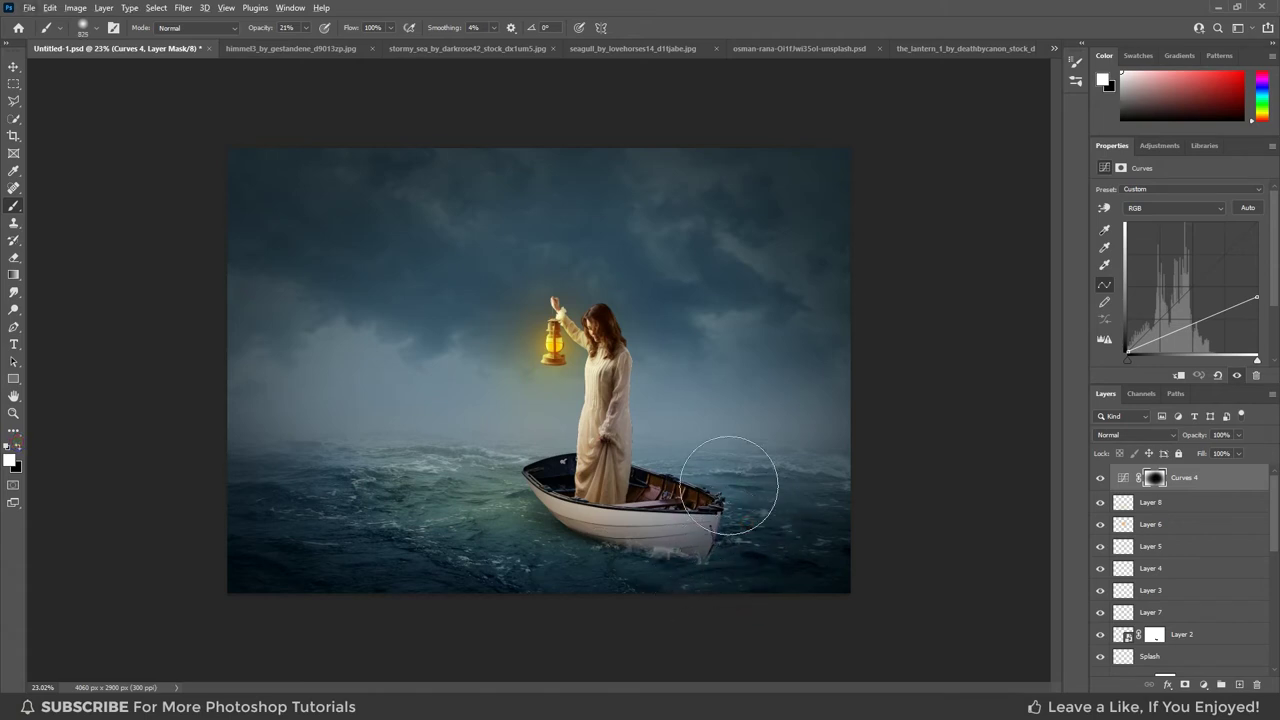
{"action": "key", "text": "bracketright"}
{"action": "key", "text": "bracketright"}
{"action": "key", "text": "bracketright"}
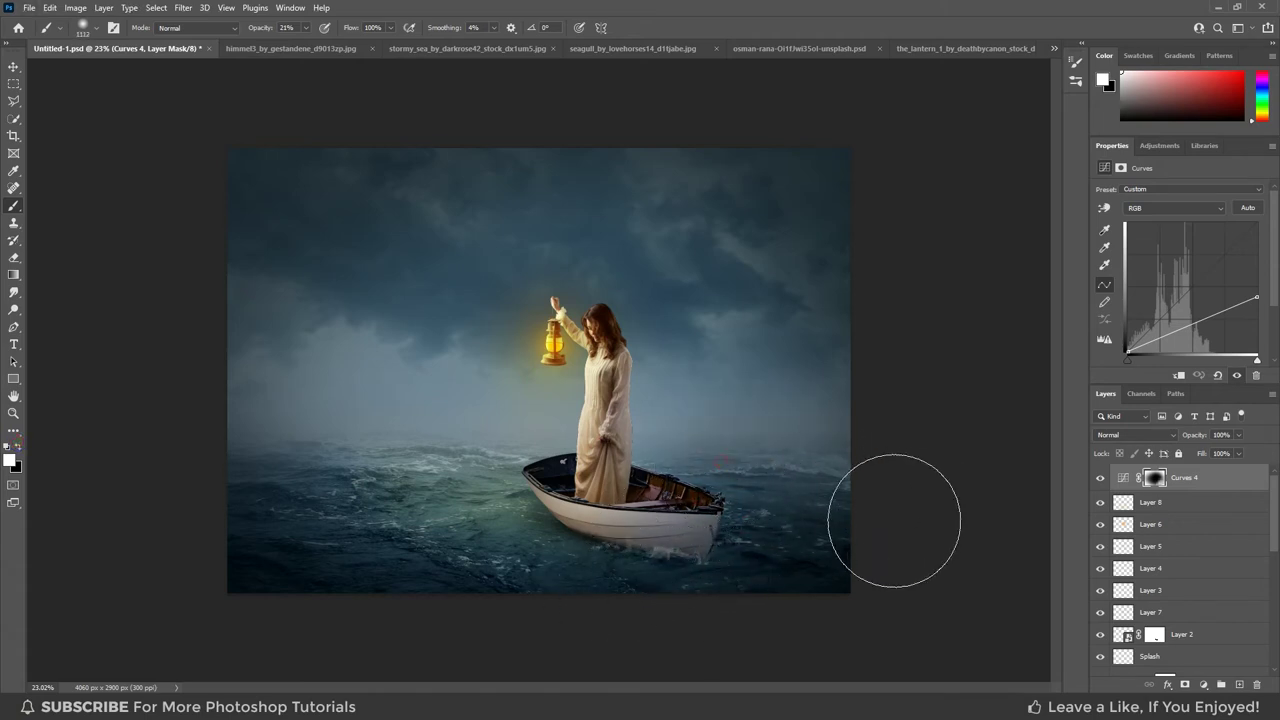
{"action": "left_click_drag", "start_coordinate": [865, 494], "coordinate": [817, 521]}
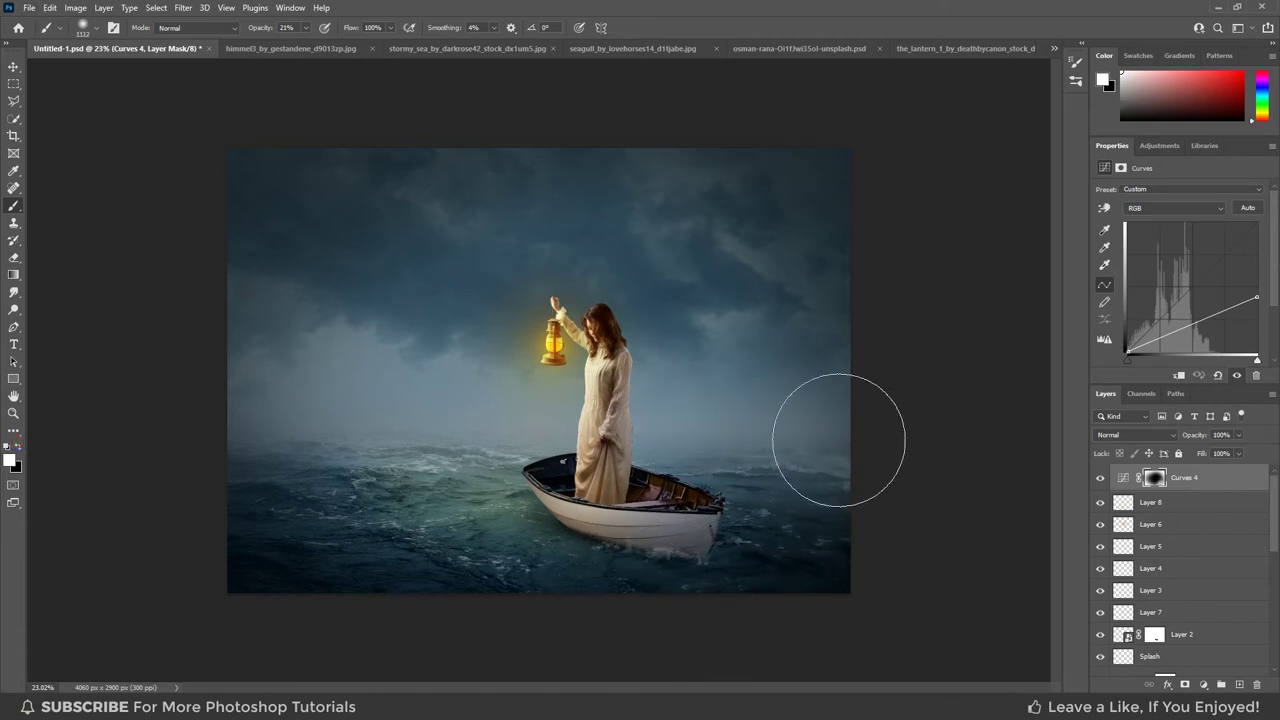
{"action": "scroll", "coordinate": [600, 450], "scroll_direction": "up", "scroll_amount": 5}
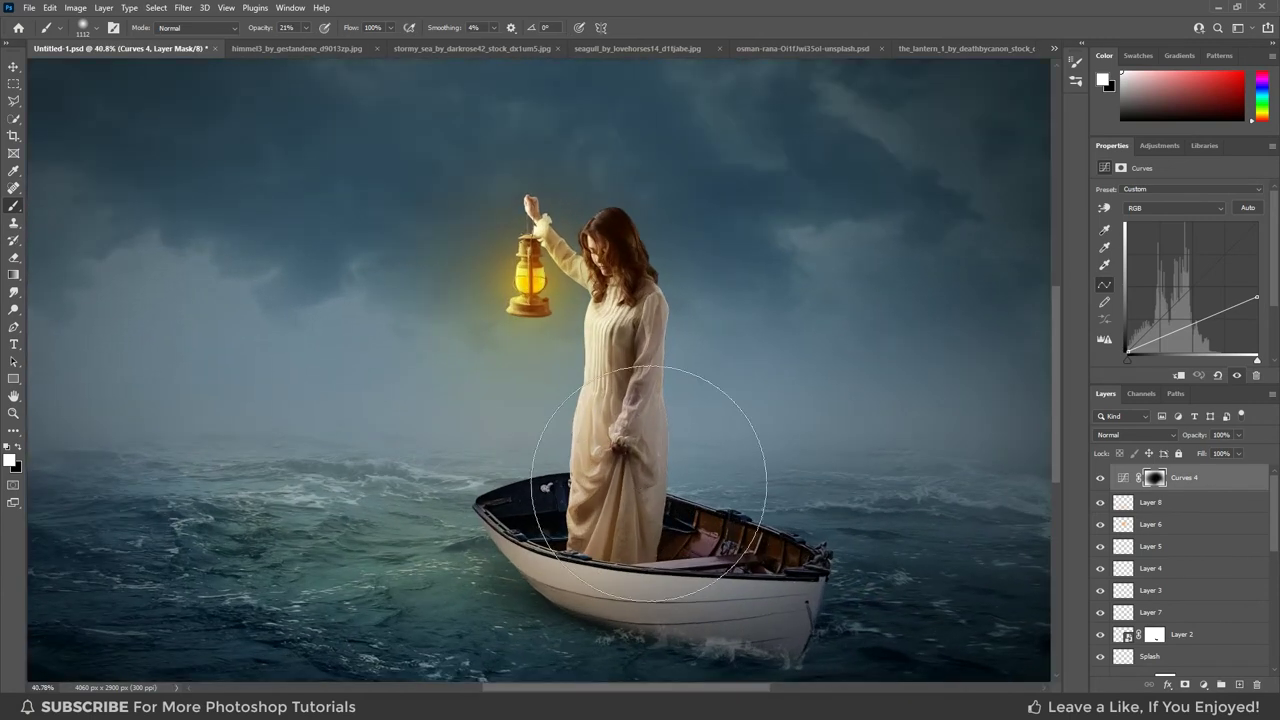
{"action": "scroll", "coordinate": [560, 537], "scroll_direction": "down", "scroll_amount": 2}
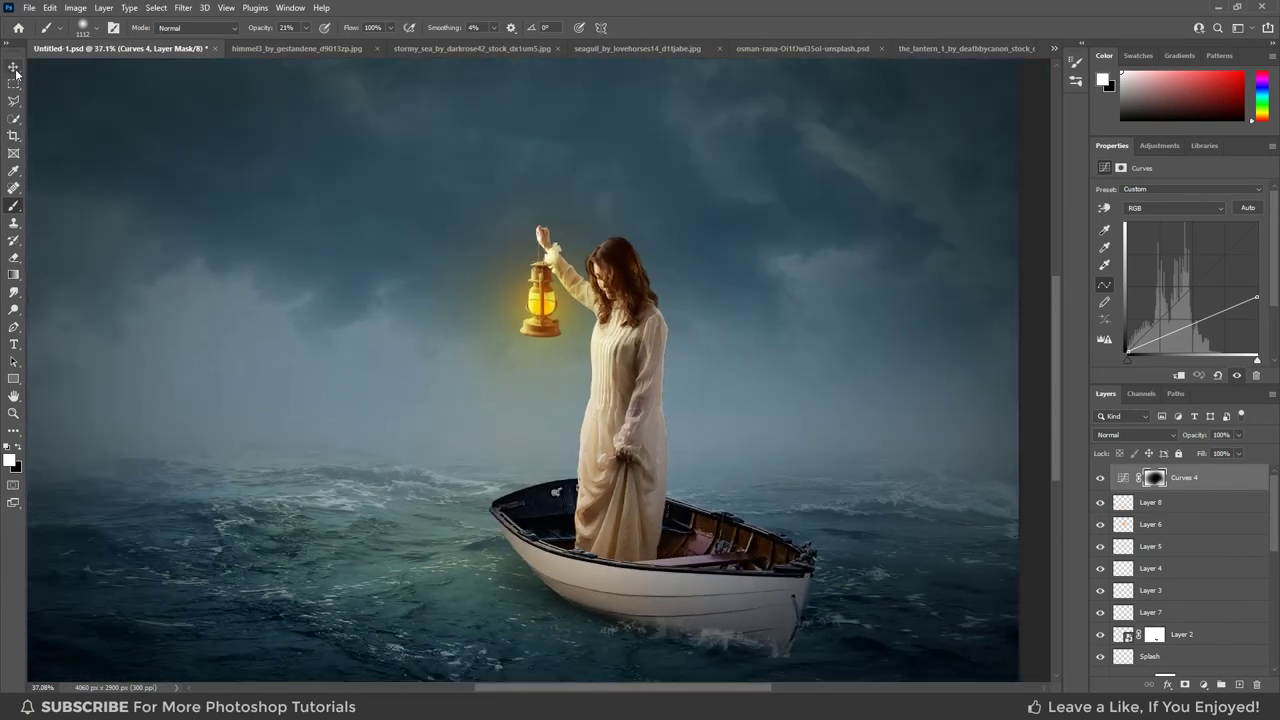
{"action": "left_click", "coordinate": [15, 70]}
{"action": "scroll", "coordinate": [1180, 600], "scroll_direction": "down", "scroll_amount": 2}
On Layer 10 above the Boat layer, pick the brush with a warm yellow foreground colour.
{"action": "left_click", "coordinate": [1165, 650]}
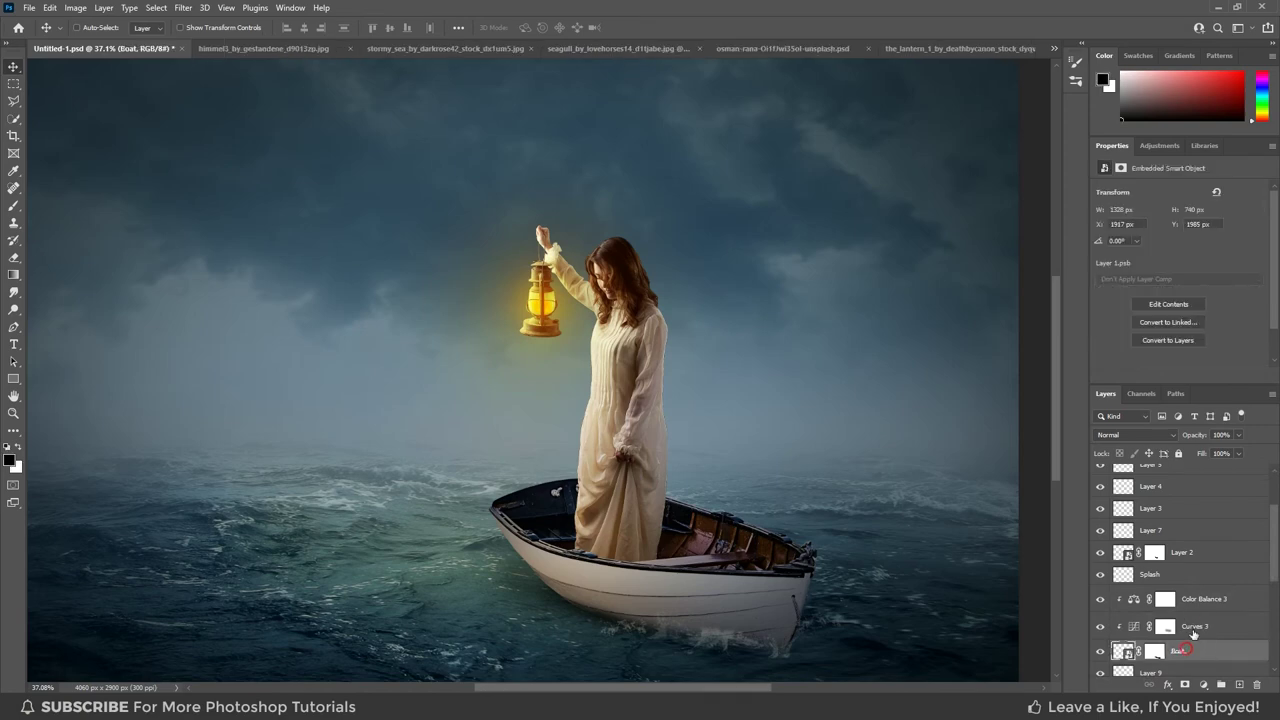
{"action": "left_click_drag", "start_coordinate": [771, 461], "coordinate": [751, 366]}
{"action": "scroll", "coordinate": [541, 367], "scroll_direction": "up", "scroll_amount": 3}
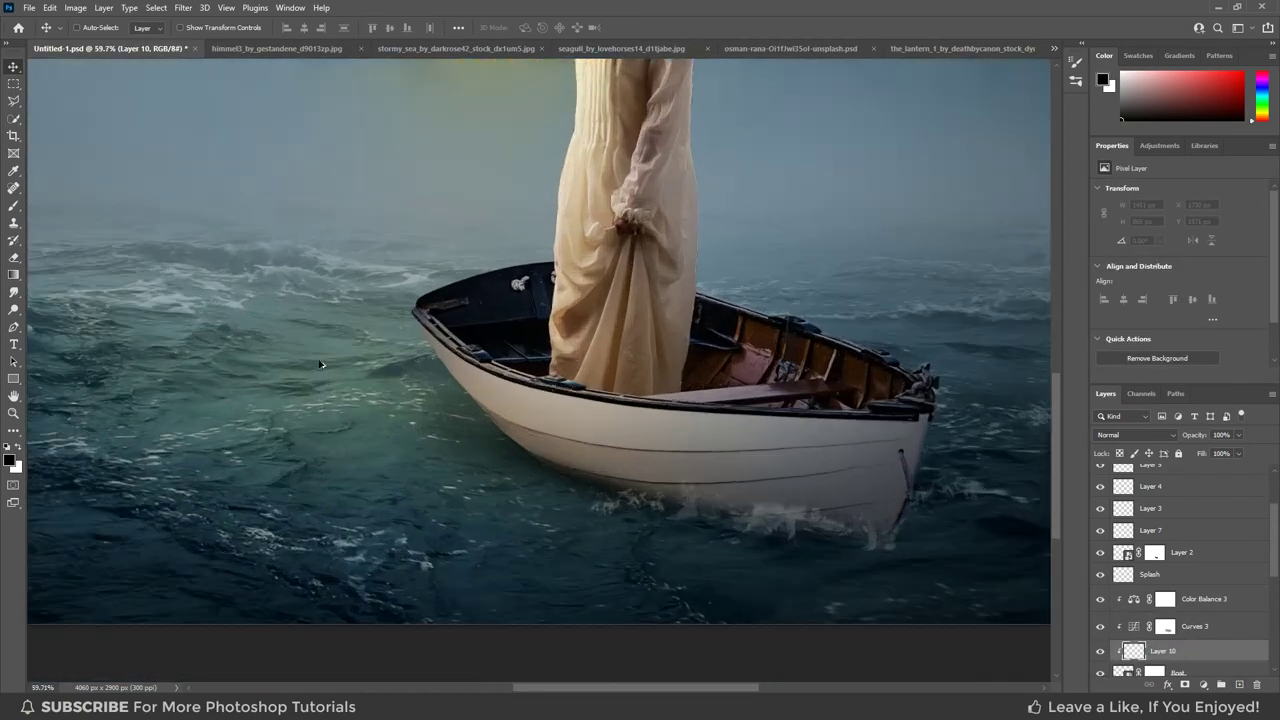
{"action": "key", "text": "b"}
{"action": "left_click", "coordinate": [9, 459]}
{"action": "left_click", "coordinate": [430, 250]}
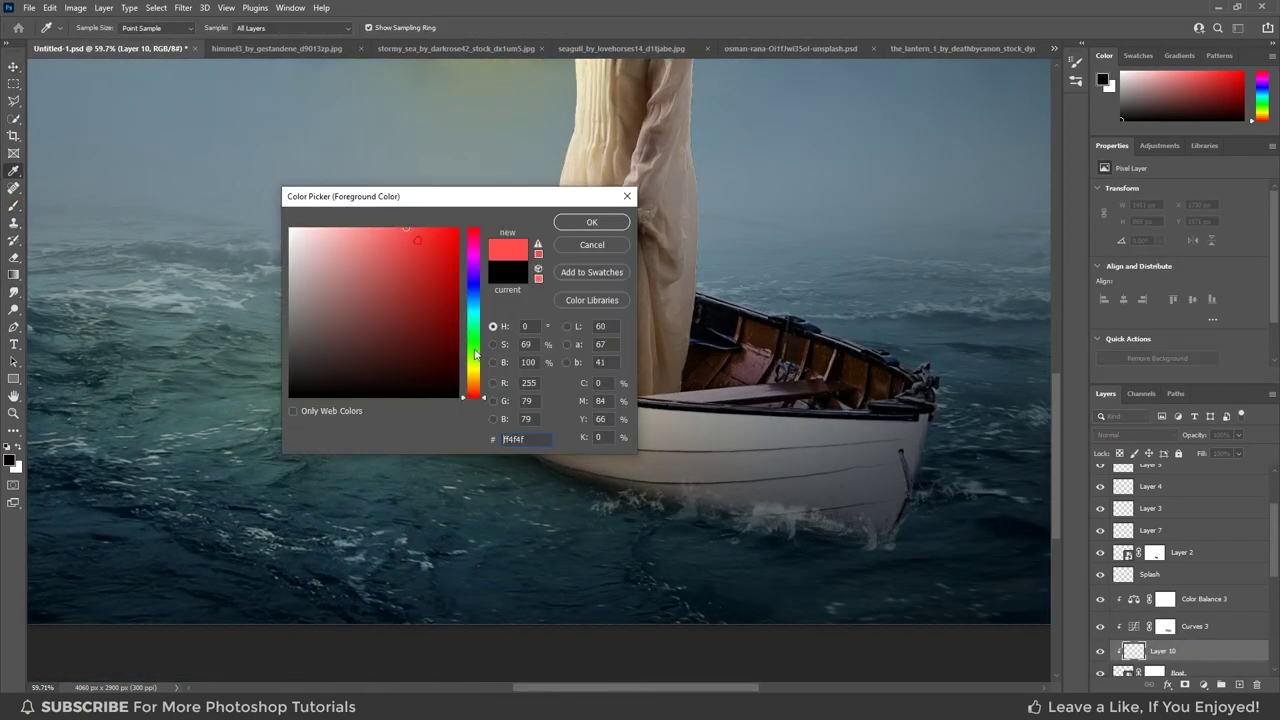
{"action": "left_click", "coordinate": [475, 376]}
{"action": "left_click", "coordinate": [591, 220]}
Zoom in and paint yellow lantern light along the bow's rim.
{"action": "scroll", "coordinate": [449, 356], "scroll_direction": "up", "scroll_amount": 2}
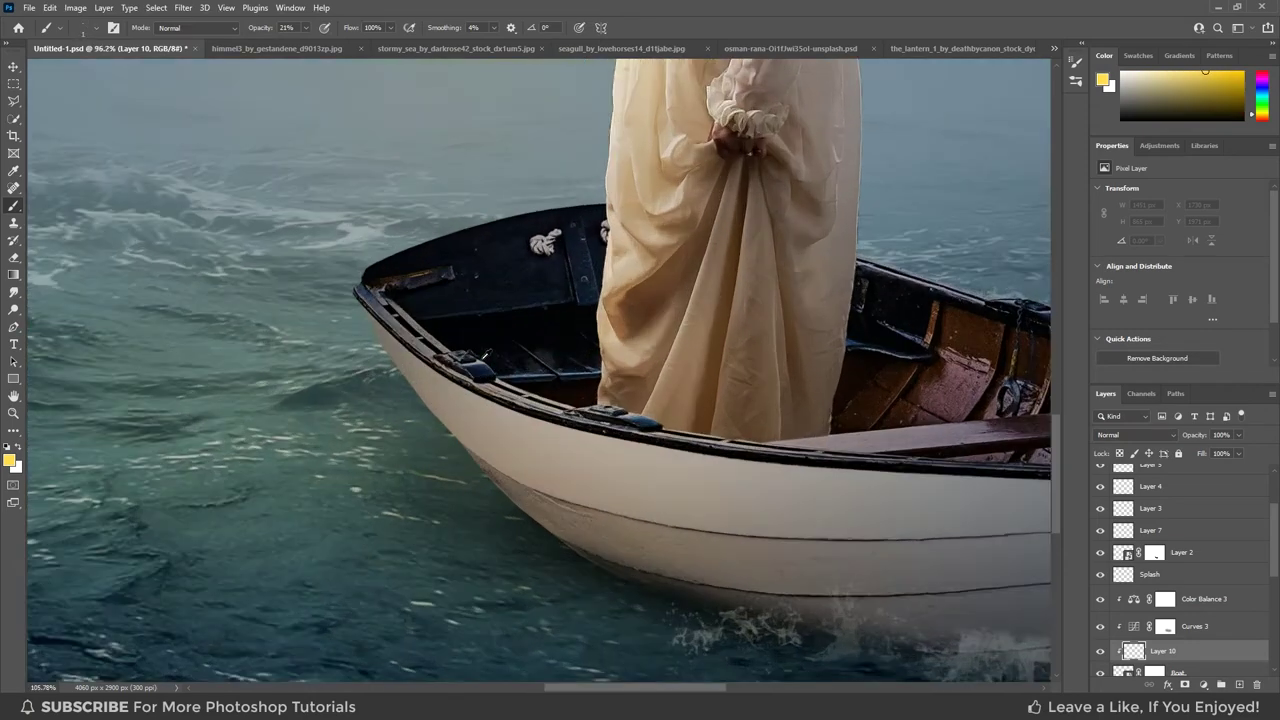
{"action": "scroll", "coordinate": [449, 356], "scroll_direction": "up", "scroll_amount": 1}
{"action": "scroll", "coordinate": [449, 356], "scroll_direction": "up", "scroll_amount": 1}
{"action": "scroll", "coordinate": [437, 356], "scroll_direction": "up", "scroll_amount": 1}
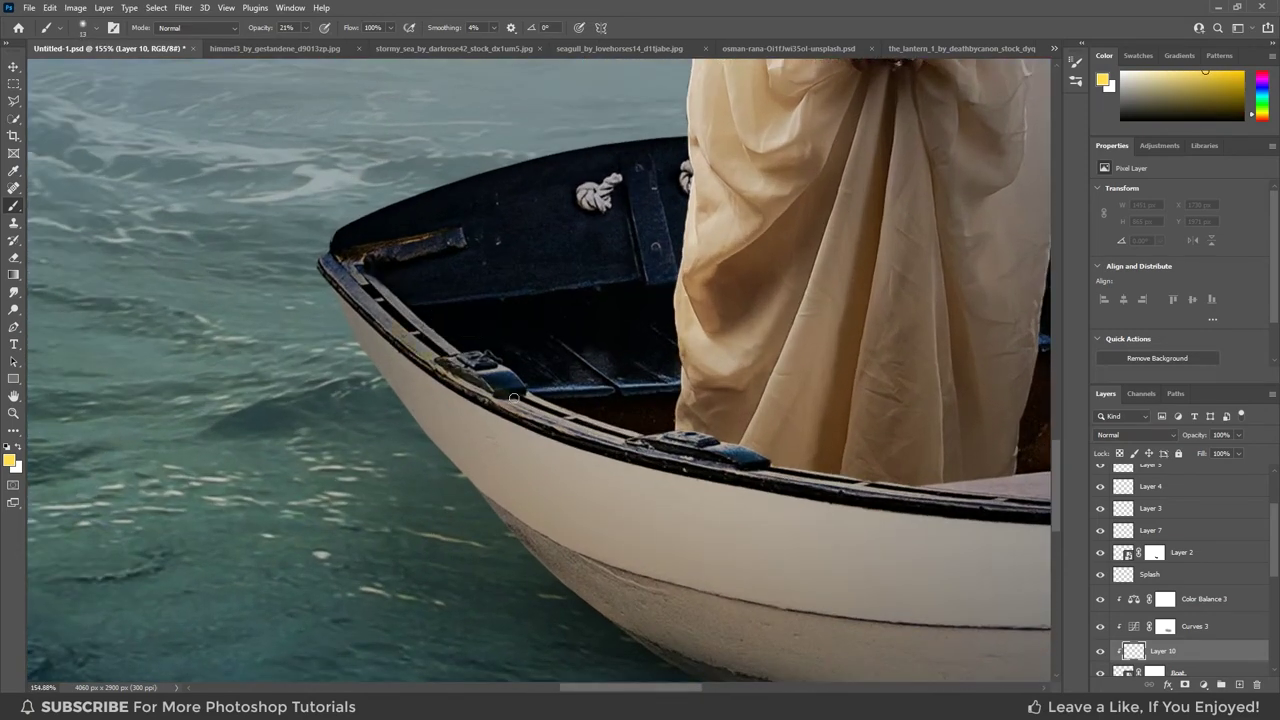
{"action": "left_click_drag", "start_coordinate": [521, 405], "coordinate": [513, 404]}
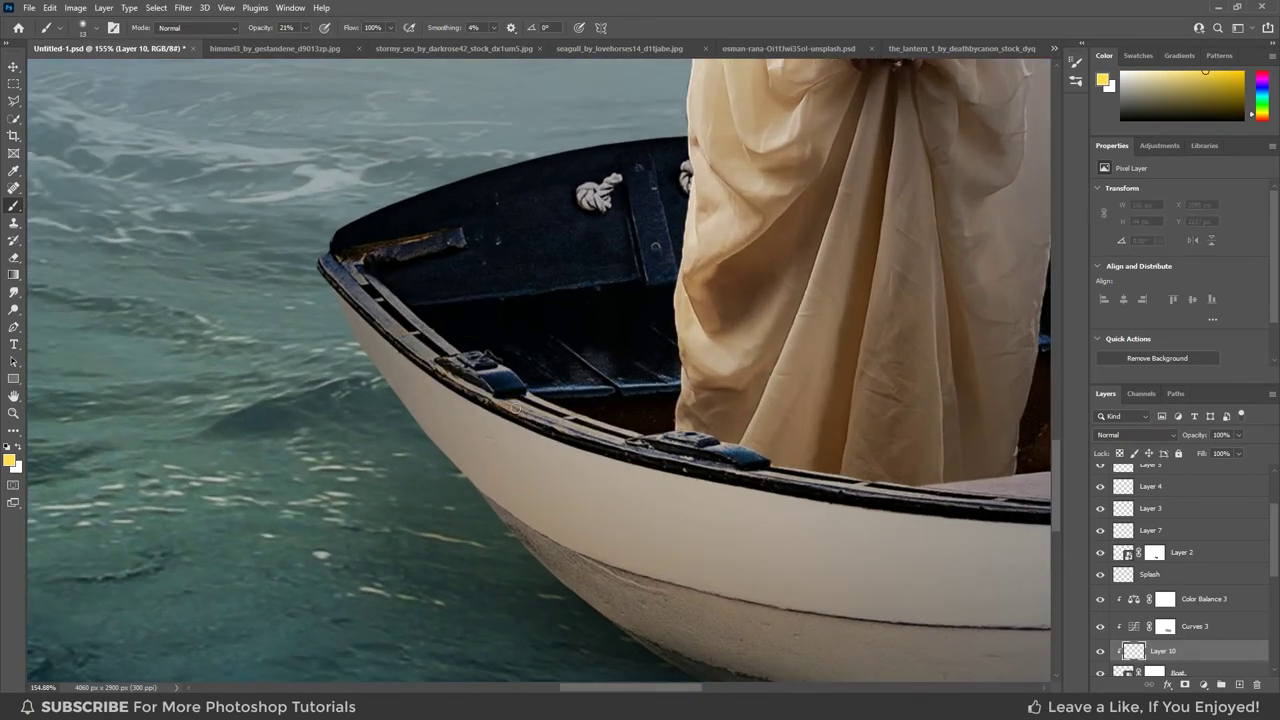
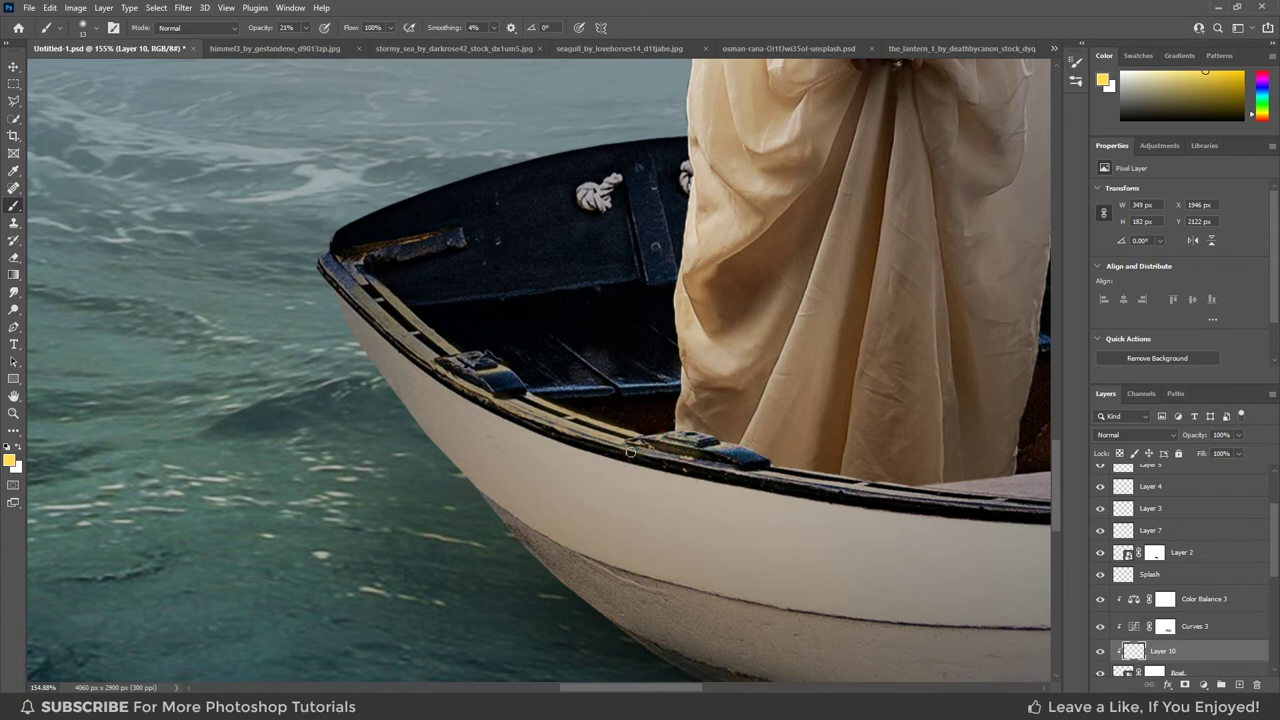
Paint soft yellow light at 21% opacity along the boat's rim on Layer 10.
{"action": "scroll", "coordinate": [630, 478], "scroll_direction": "right", "scroll_amount": 3}
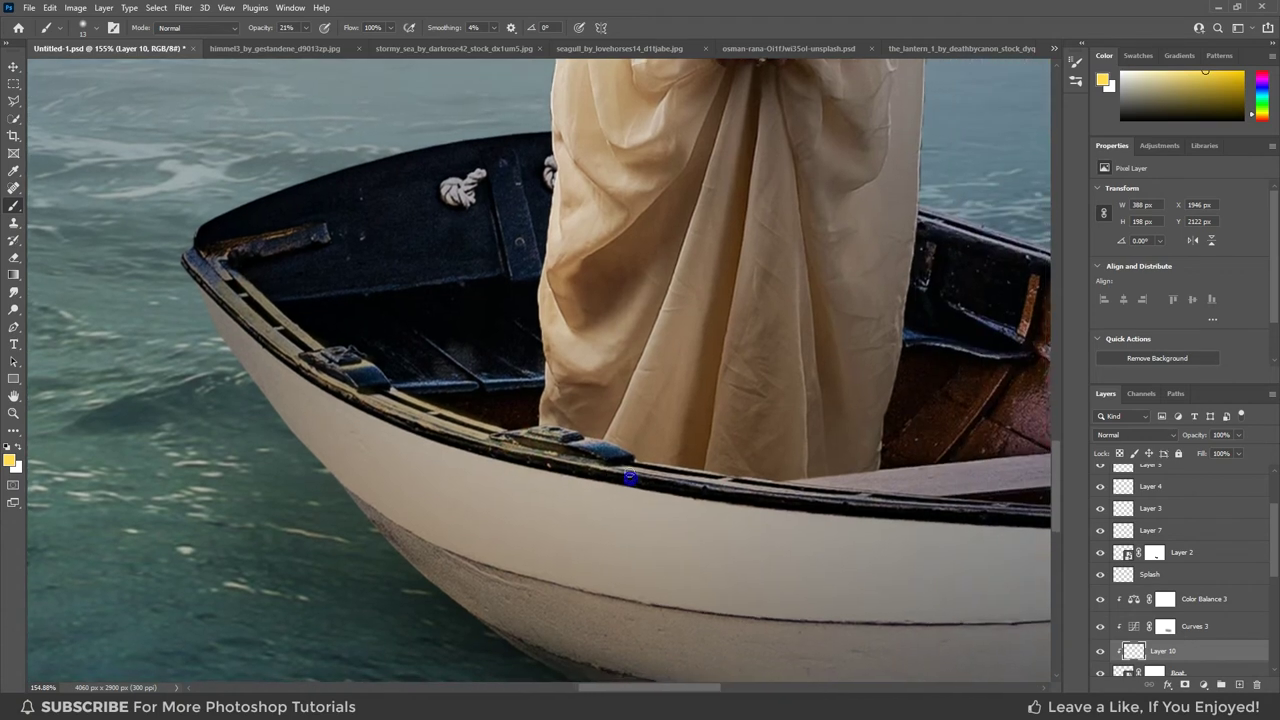
{"action": "scroll", "coordinate": [810, 500], "scroll_direction": "down", "scroll_amount": 2}
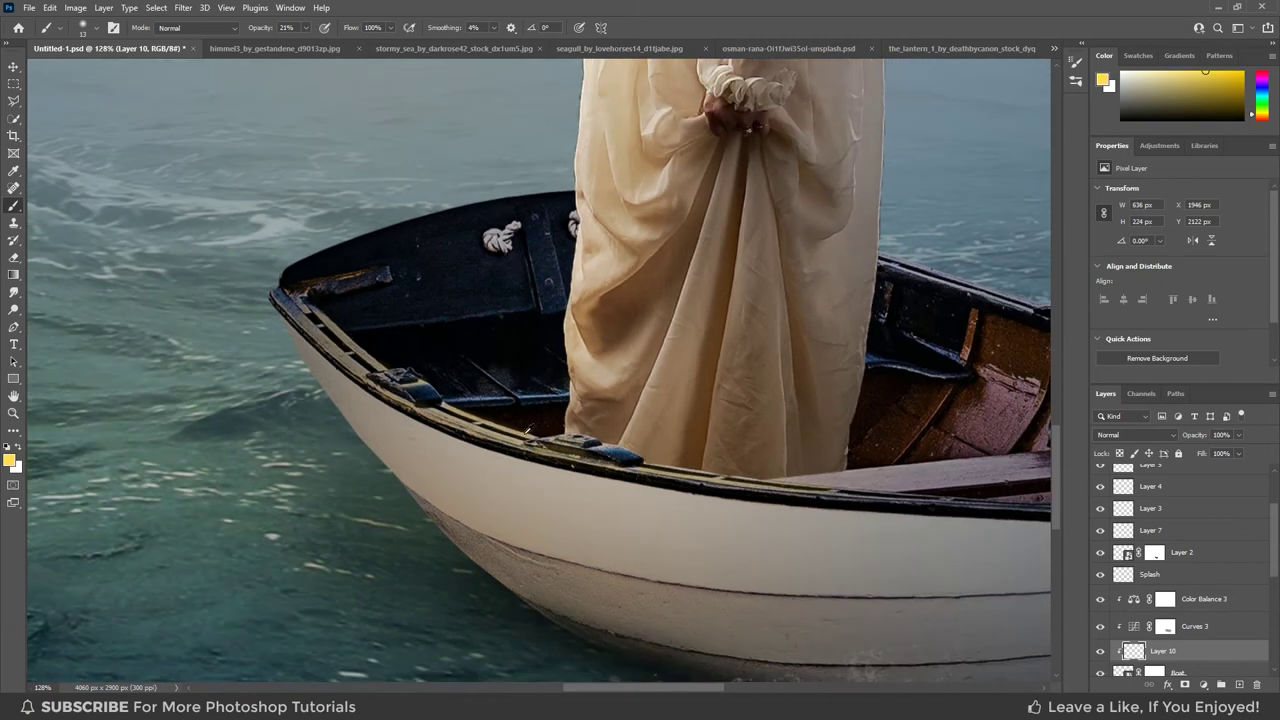
{"action": "left_click", "coordinate": [13, 257]}
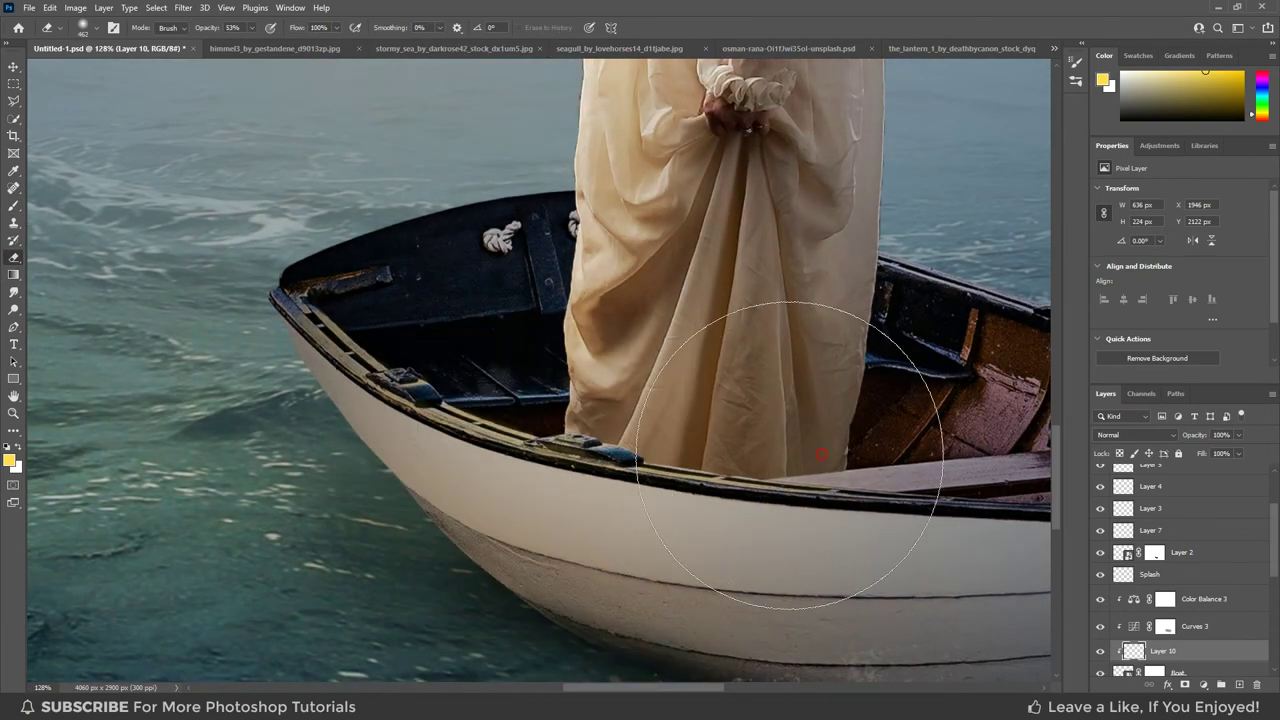
{"action": "scroll", "coordinate": [457, 314], "scroll_direction": "down", "scroll_amount": 1}
{"action": "scroll", "coordinate": [460, 316], "scroll_direction": "down", "scroll_amount": 1}
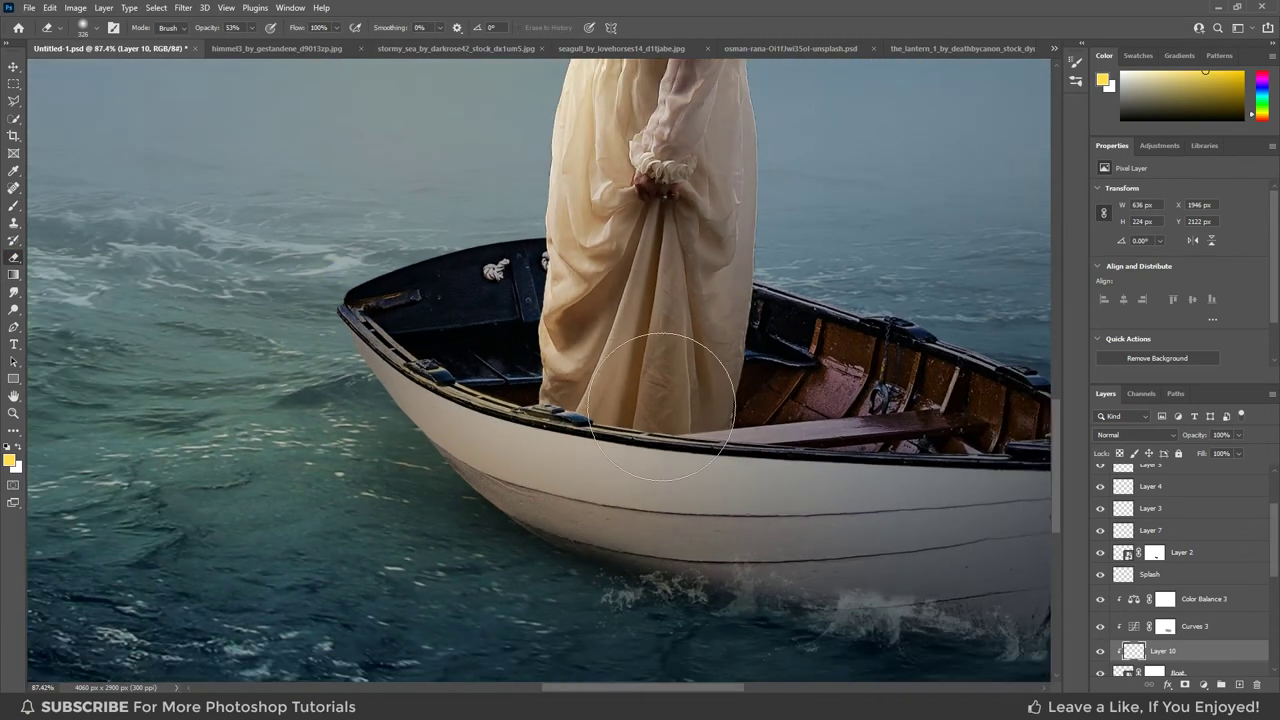
{"action": "scroll", "coordinate": [686, 371], "scroll_direction": "down", "scroll_amount": 1}
{"action": "left_click_drag", "start_coordinate": [703, 364], "coordinate": [687, 422]}
{"action": "left_click", "coordinate": [13, 207]}
{"action": "scroll", "coordinate": [740, 485], "scroll_direction": "up", "scroll_amount": 2}
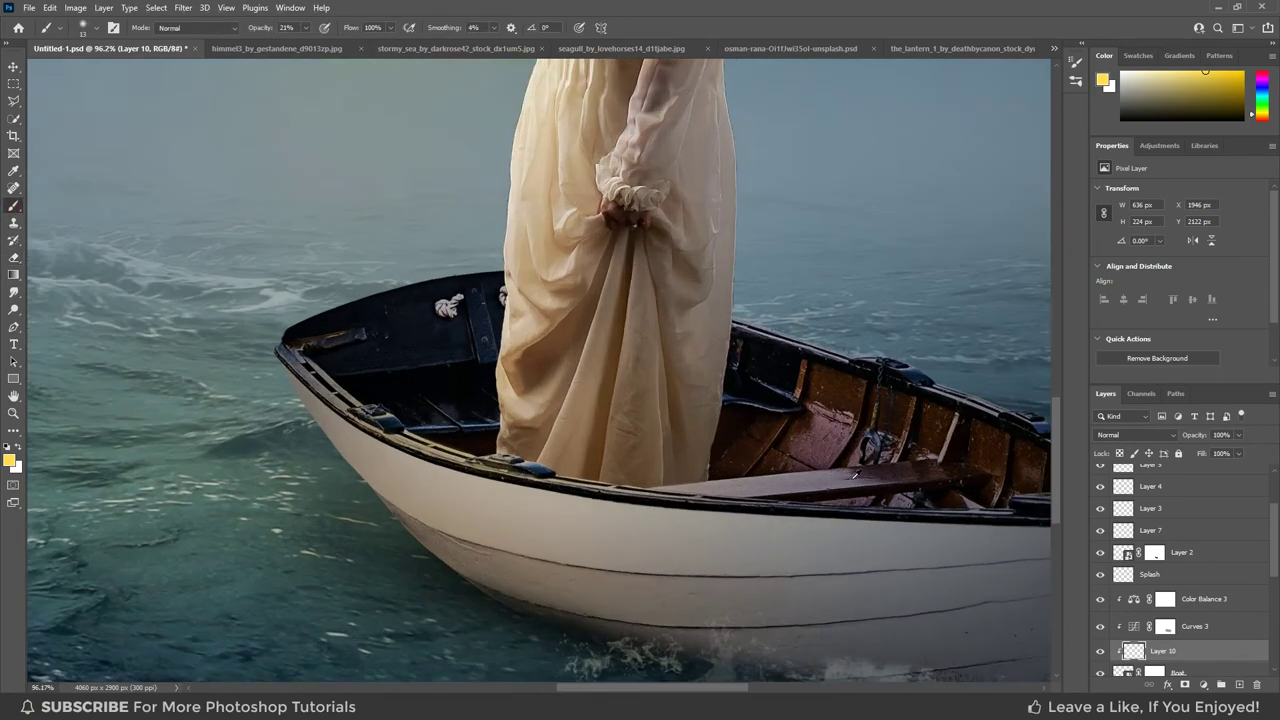
{"action": "scroll", "coordinate": [740, 485], "scroll_direction": "up", "scroll_amount": 1}
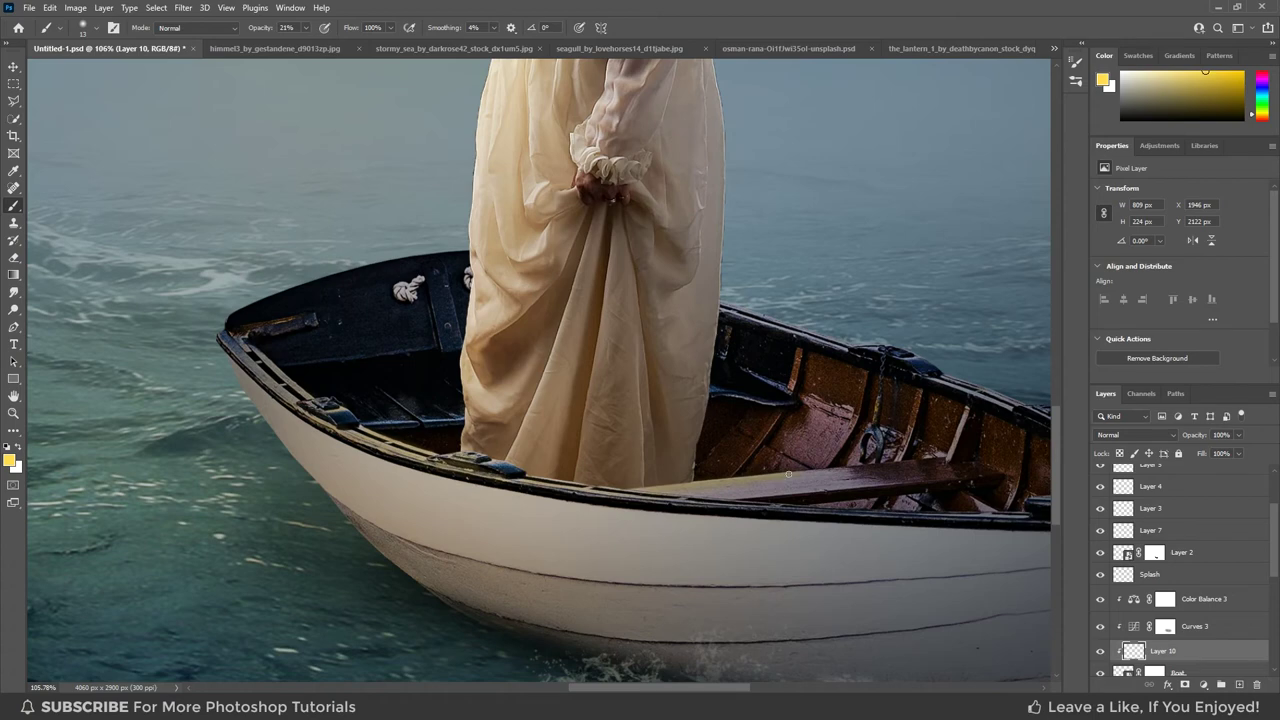
Erase the overly strong warm light on Layer 10 with a larger eraser at 53% opacity.
{"action": "key", "text": "e"}
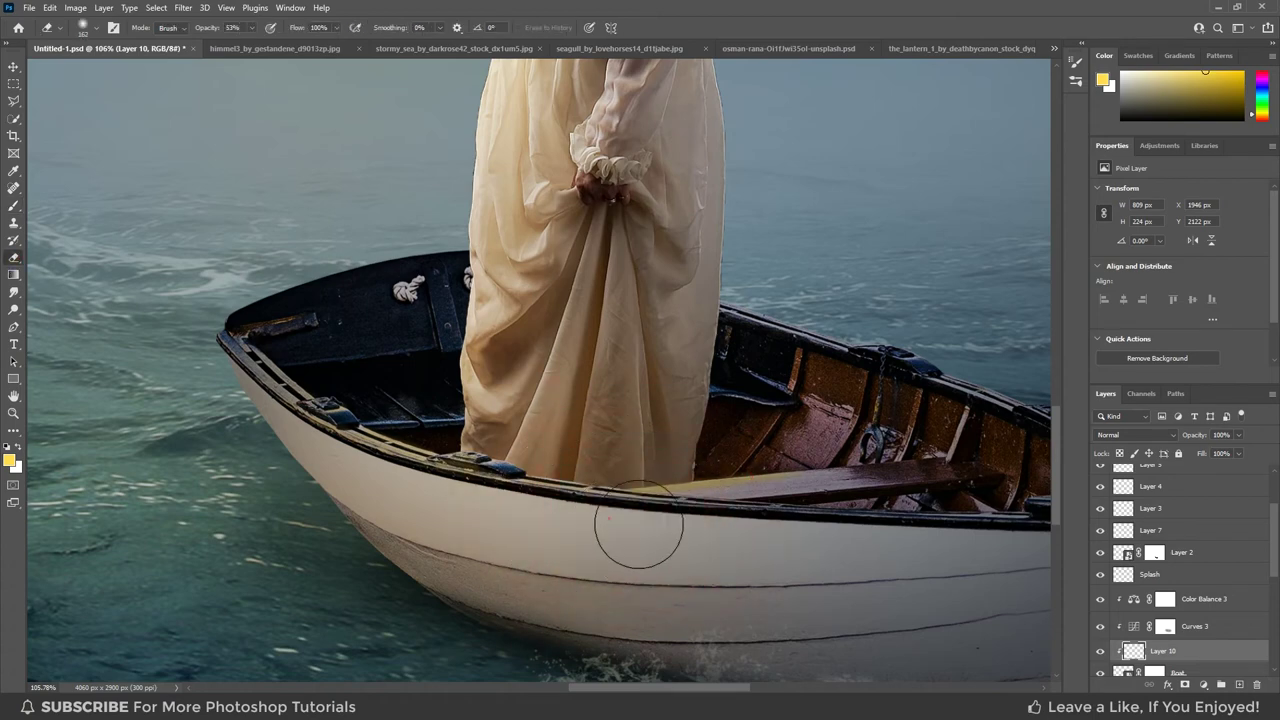
{"action": "left_click_drag", "start_coordinate": [772, 519], "coordinate": [757, 443]}
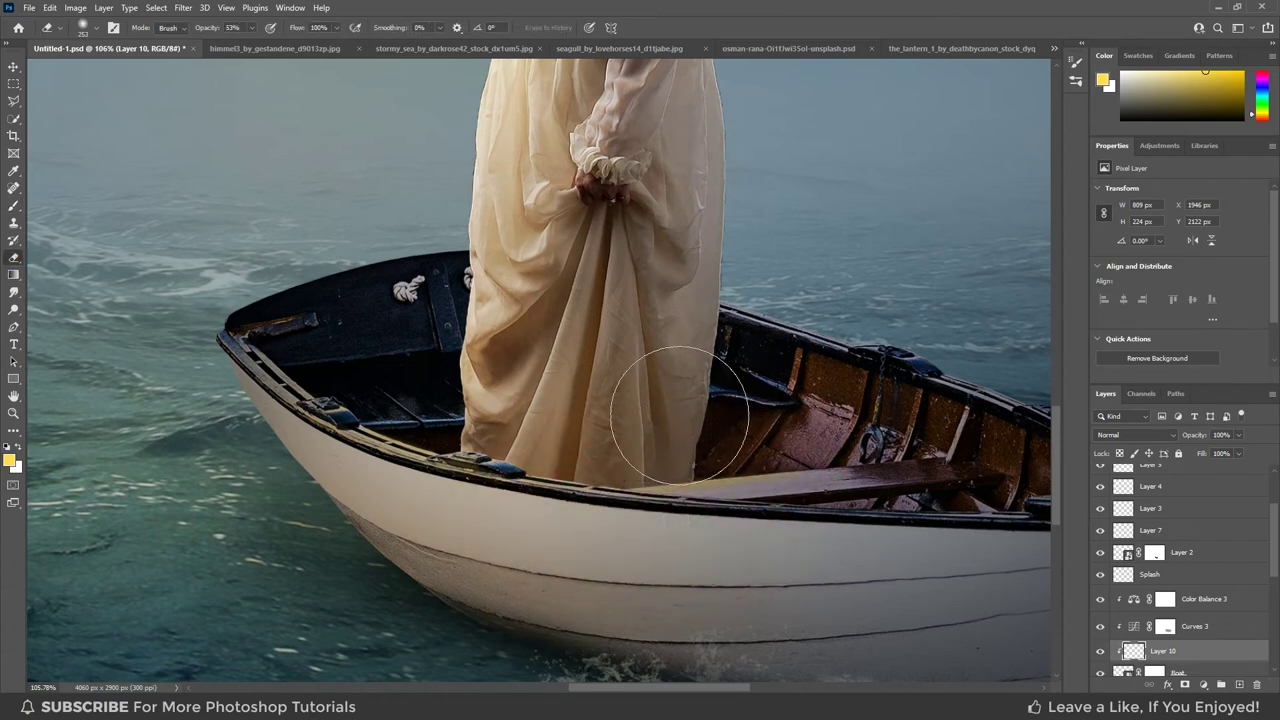
{"action": "scroll", "coordinate": [884, 420], "scroll_direction": "down", "scroll_amount": 1}
{"action": "scroll", "coordinate": [870, 400], "scroll_direction": "down", "scroll_amount": 1}
{"action": "scroll", "coordinate": [851, 335], "scroll_direction": "down", "scroll_amount": 1}
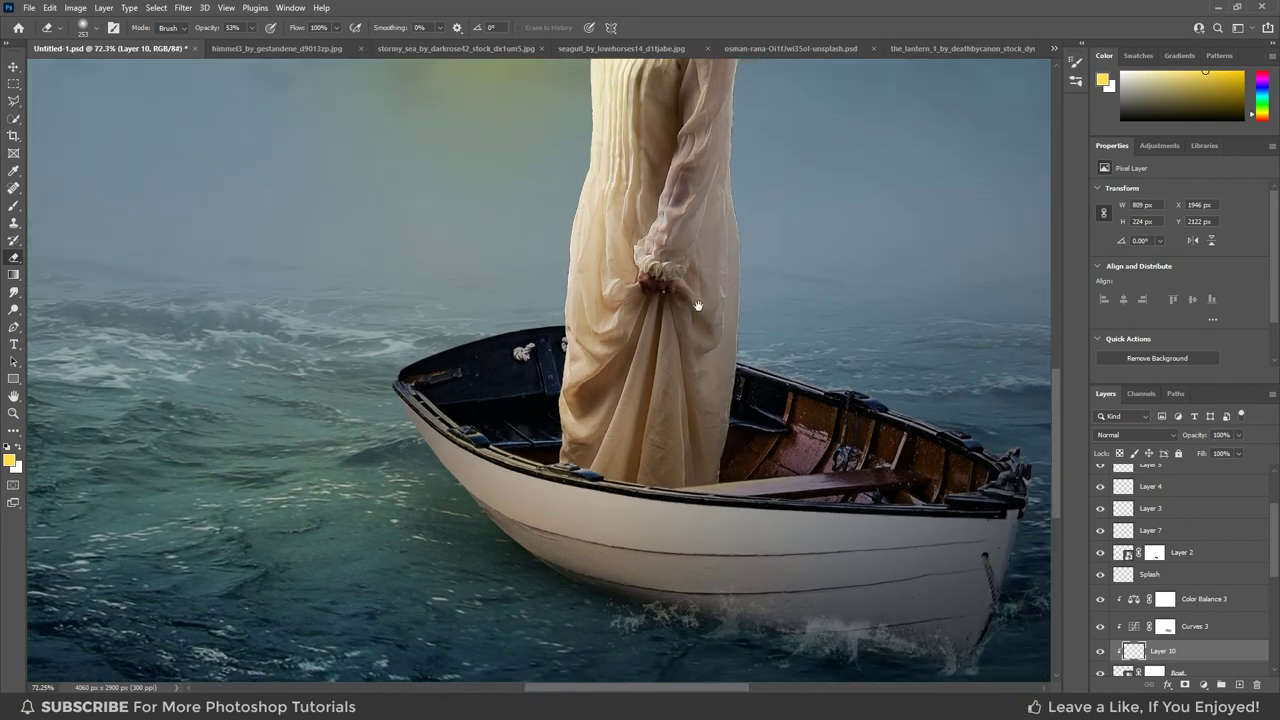
{"action": "scroll", "coordinate": [715, 307], "scroll_direction": "down", "scroll_amount": 1}
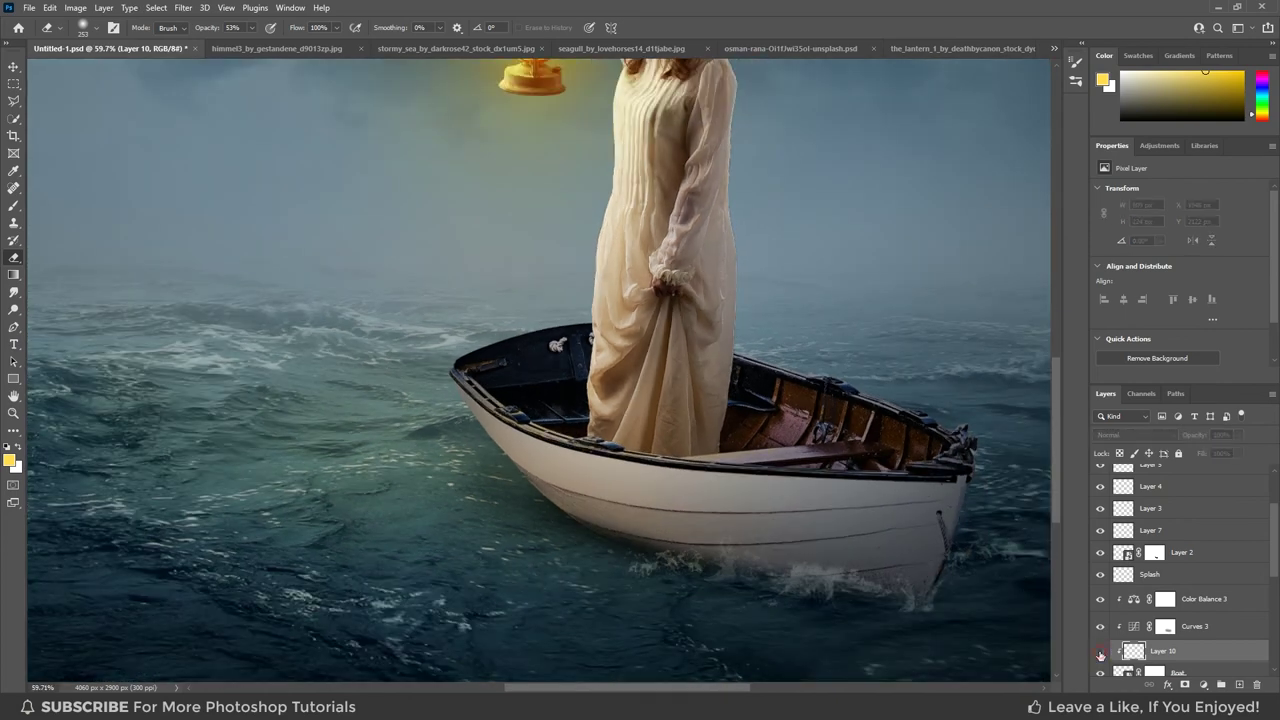
Set Layer 10's blend mode to Overlay and touch up the boat's light with the brush.
{"action": "left_click", "coordinate": [1135, 435]}
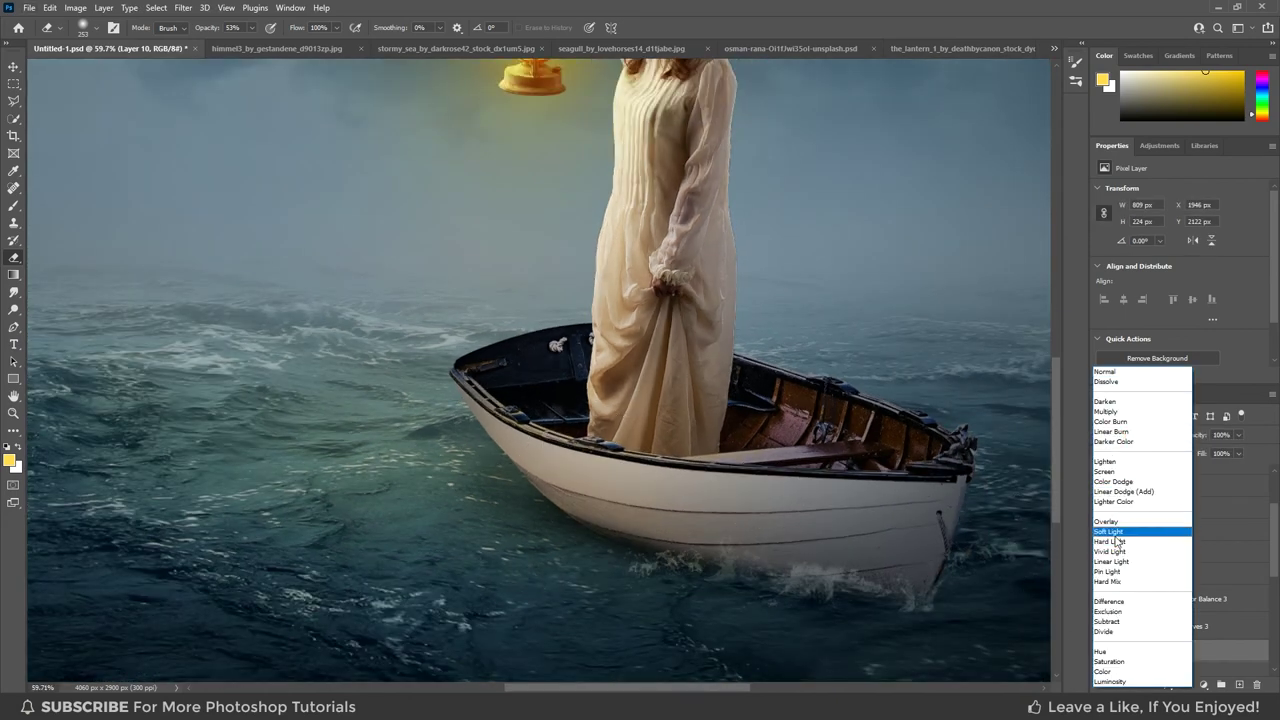
{"action": "left_click", "coordinate": [1117, 522]}
{"action": "left_click", "coordinate": [14, 205]}
{"action": "scroll", "coordinate": [478, 392], "scroll_direction": "up", "scroll_amount": 2}
{"action": "scroll", "coordinate": [478, 392], "scroll_direction": "up", "scroll_amount": 1}
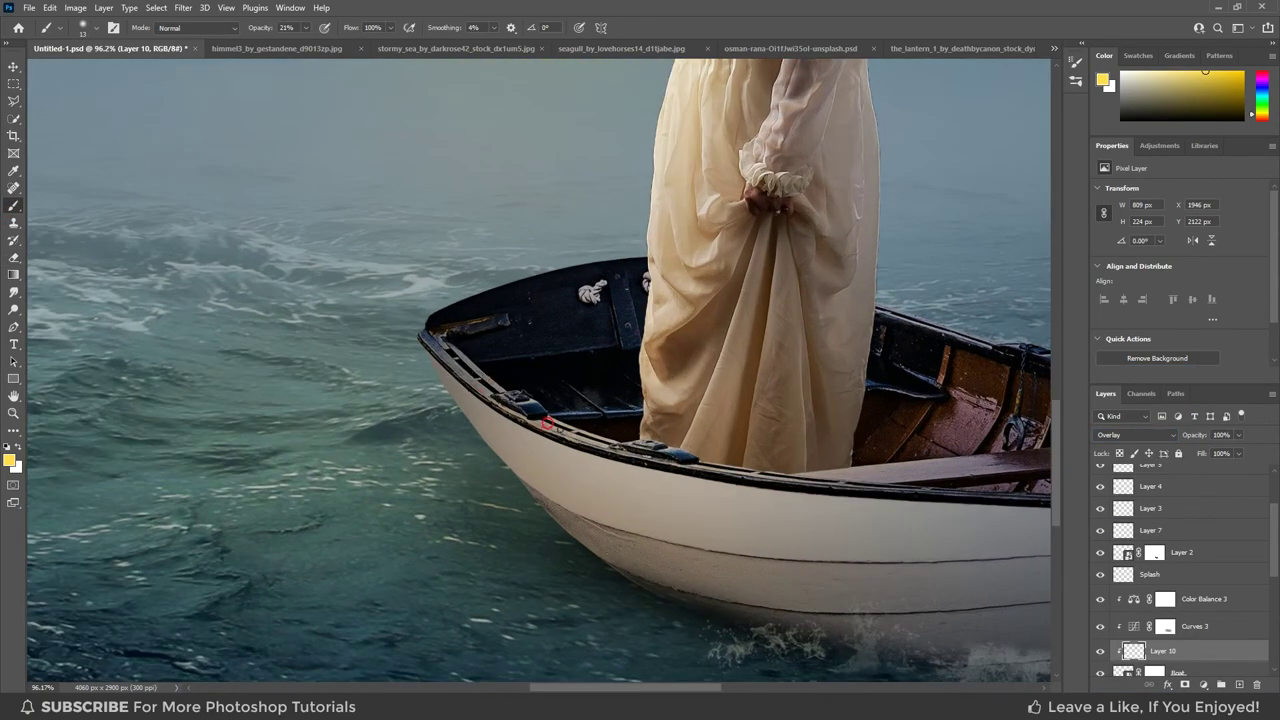
Keep Layer 10 in Overlay blending and fit the whole composite in the window.
{"action": "left_click", "coordinate": [1113, 437]}
{"action": "left_click", "coordinate": [1106, 521]}
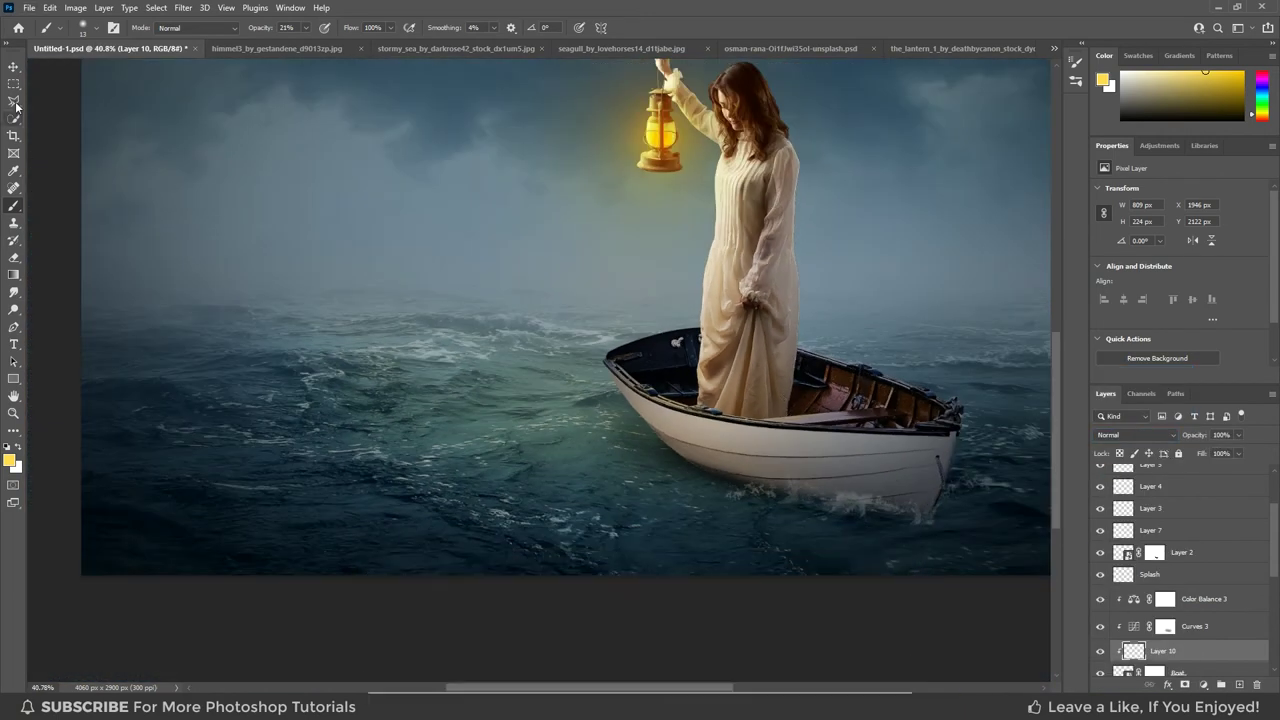
{"action": "key", "text": "v"}
{"action": "key", "text": "ctrl+0"}
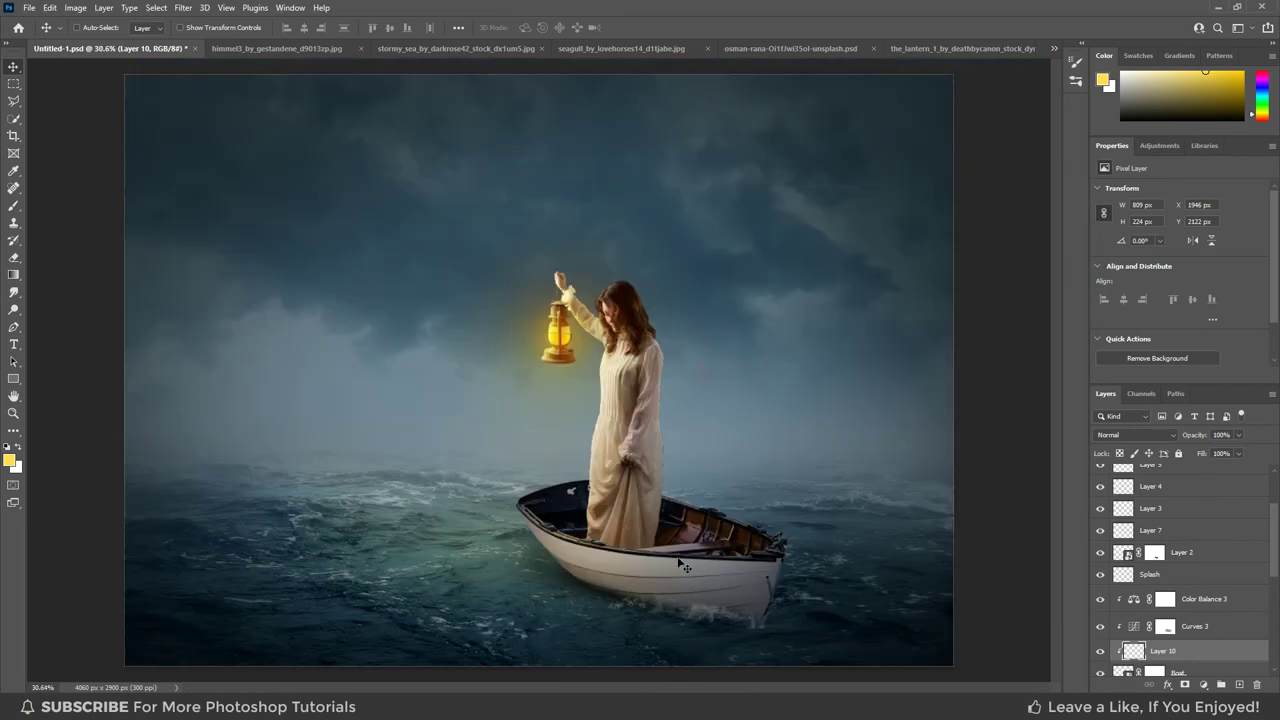
Select Layer 8 and erase its Overlay glow around the boat's bow at 53% opacity.
{"action": "key", "text": "alt+bracketright"}
{"action": "key", "text": "alt+bracketright"}
{"action": "key", "text": "alt+bracketright"}
{"action": "key", "text": "alt+bracketright"}
{"action": "key", "text": "alt+bracketright"}
{"action": "key", "text": "alt+bracketright"}
{"action": "key", "text": "alt+bracketright"}
{"action": "key", "text": "alt+bracketright"}
{"action": "key", "text": "alt+bracketright"}
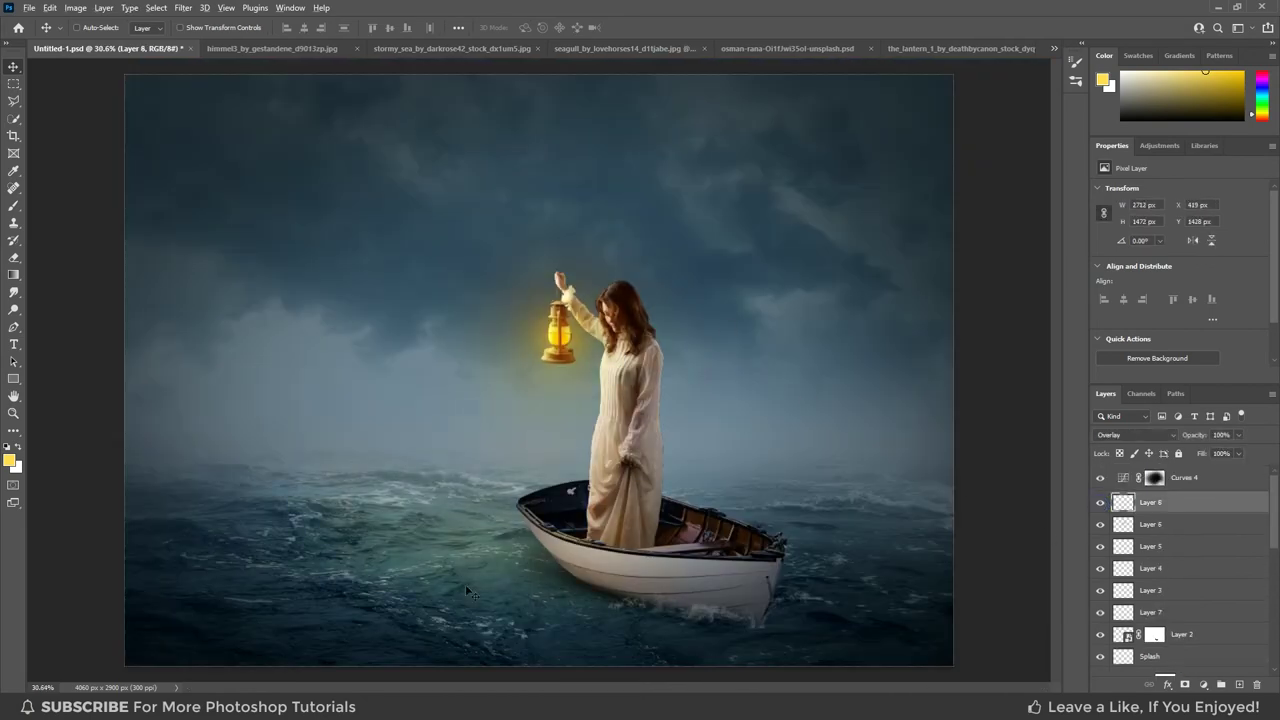
{"action": "scroll", "coordinate": [466, 590], "scroll_direction": "up", "scroll_amount": 2}
{"action": "key", "text": "e"}
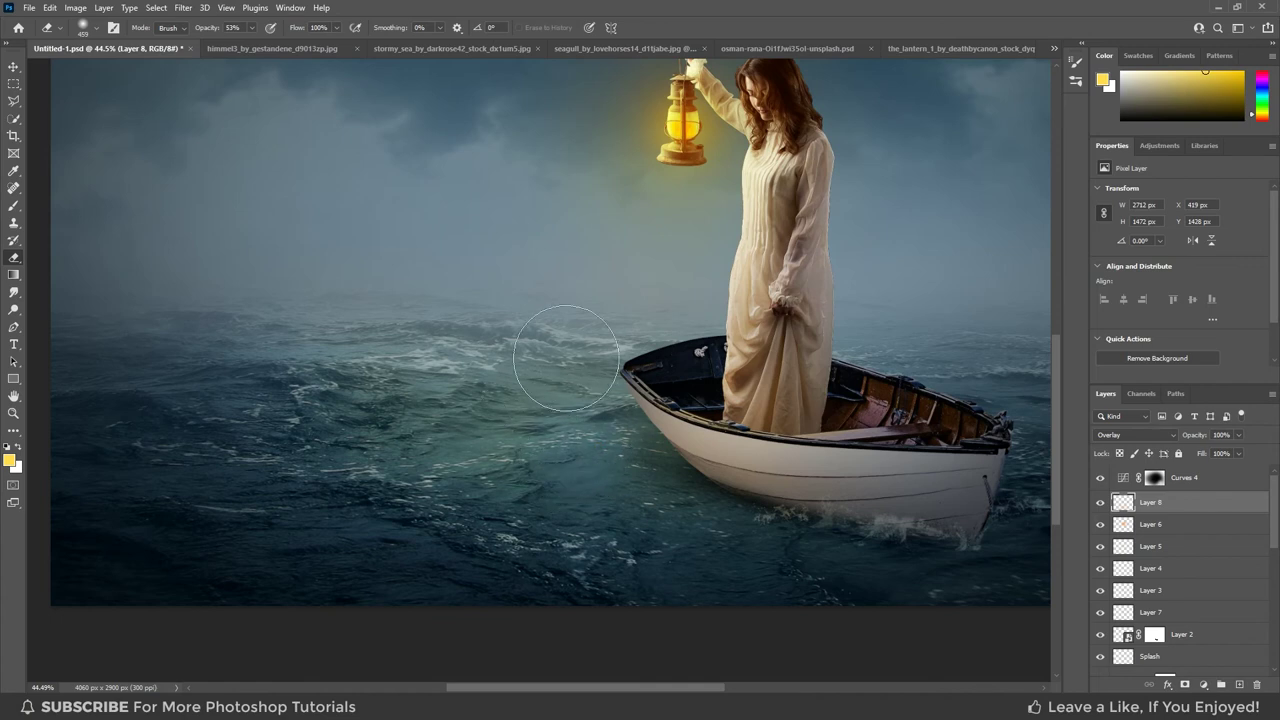
{"action": "scroll", "coordinate": [640, 505], "scroll_direction": "down", "scroll_amount": 1}
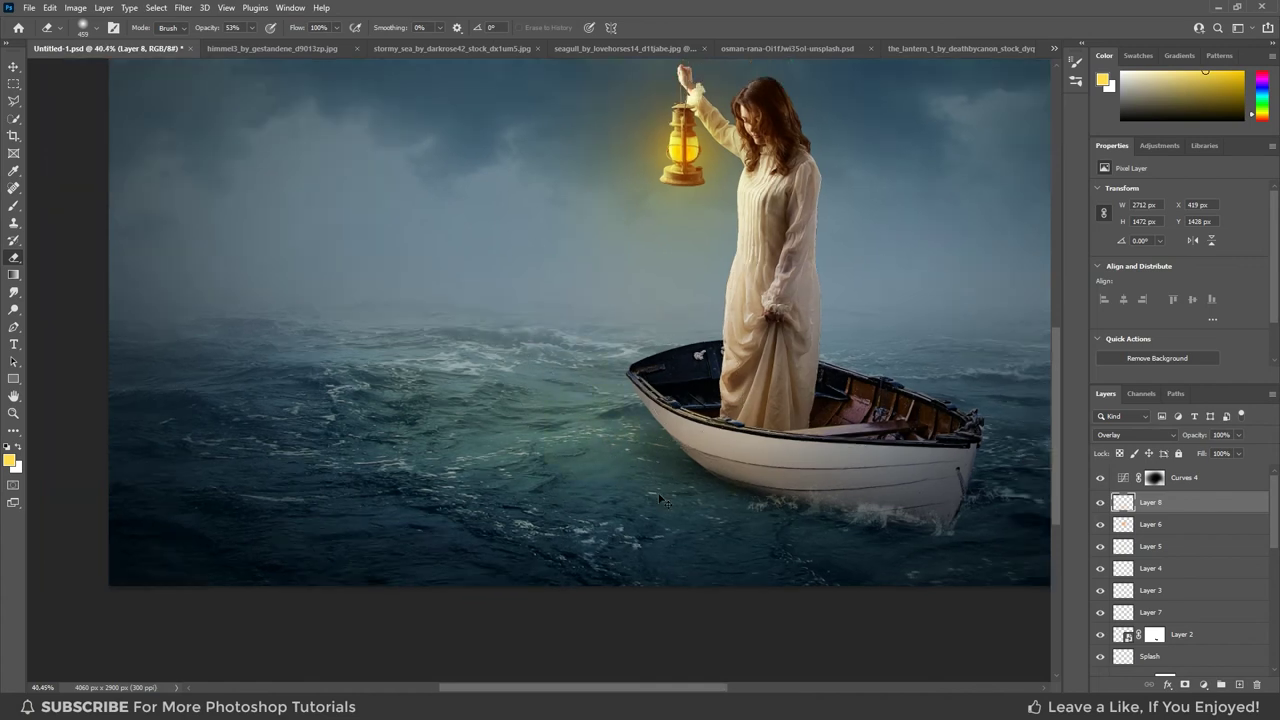
{"action": "left_click_drag", "start_coordinate": [673, 422], "coordinate": [712, 427]}
Soften the remaining wave highlights with eraser sizes 222 and 451, then select Curves 4.
{"action": "left_click_drag", "start_coordinate": [488, 497], "coordinate": [440, 497]}
{"action": "scroll", "coordinate": [600, 375], "scroll_direction": "down", "scroll_amount": 1, "text": "alt"}
{"action": "left_click_drag", "start_coordinate": [613, 403], "coordinate": [758, 388]}
{"action": "scroll", "coordinate": [720, 378], "scroll_direction": "down", "scroll_amount": 1, "text": "alt"}
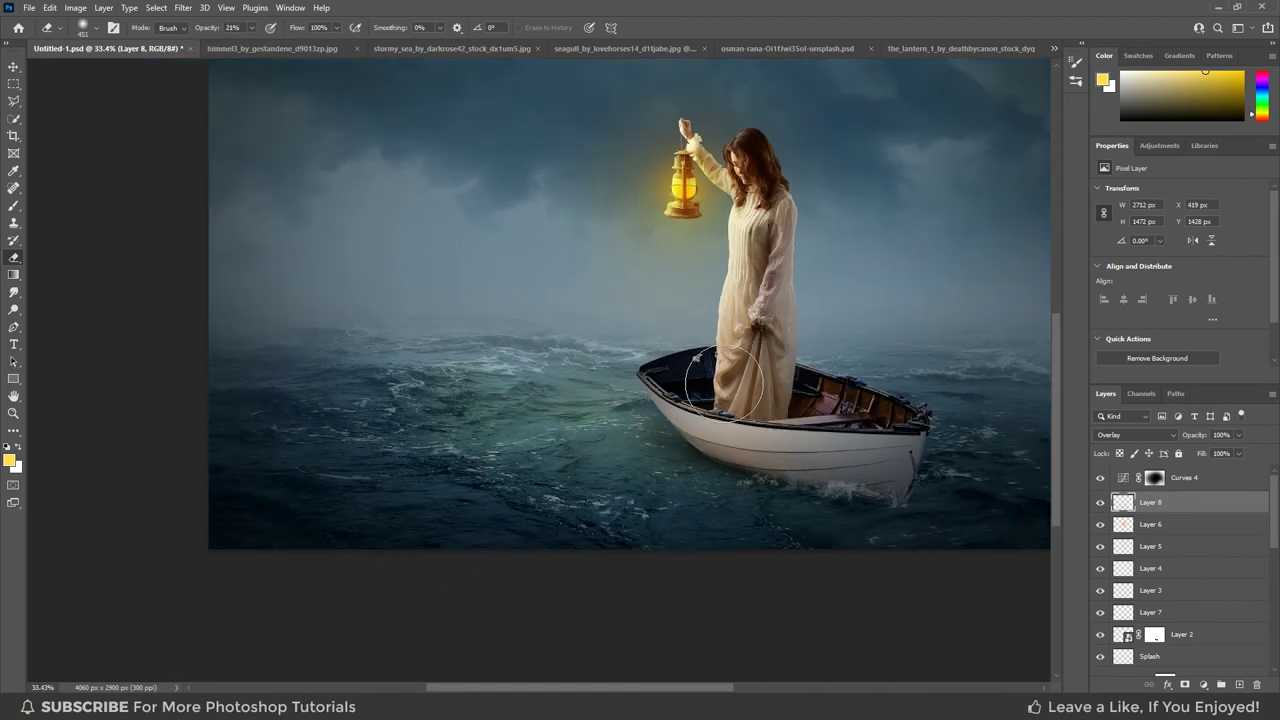
{"action": "scroll", "coordinate": [640, 330], "scroll_direction": "down", "scroll_amount": 1, "text": "alt"}
{"action": "scroll", "coordinate": [700, 340], "scroll_direction": "down", "scroll_amount": 1, "text": "alt"}
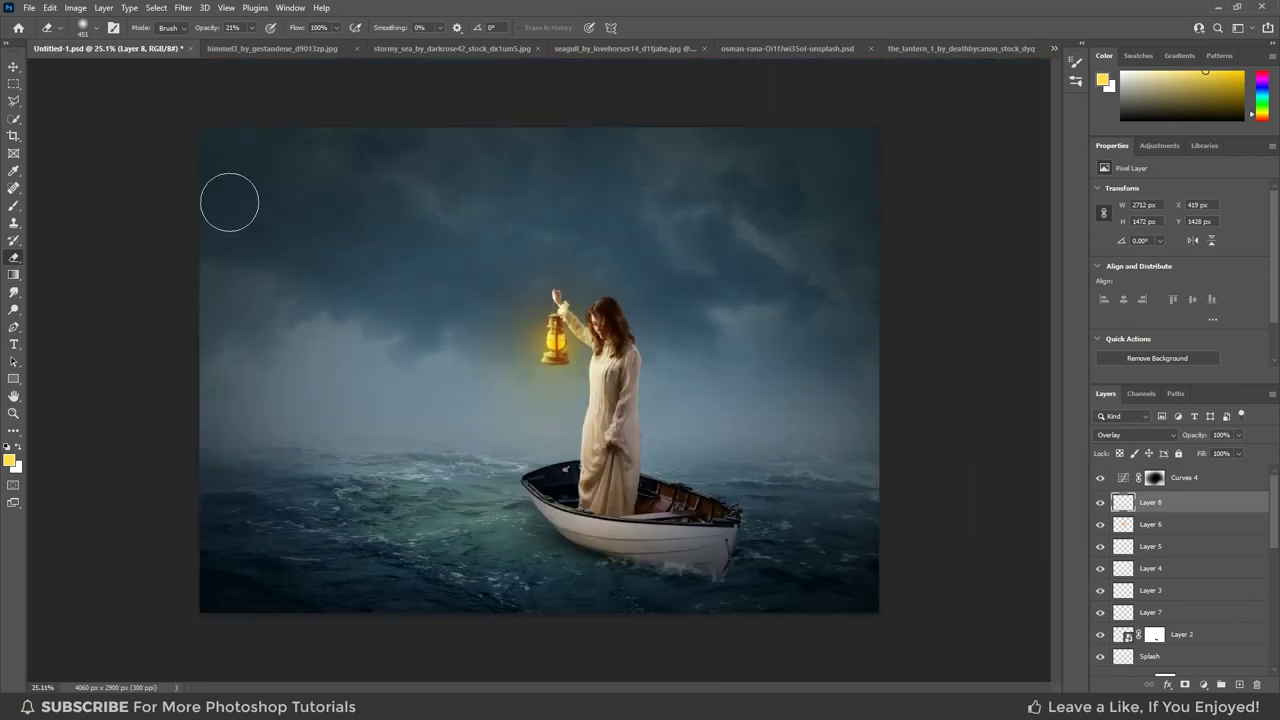
{"action": "key", "text": "v"}
{"action": "left_click", "coordinate": [1210, 477]}
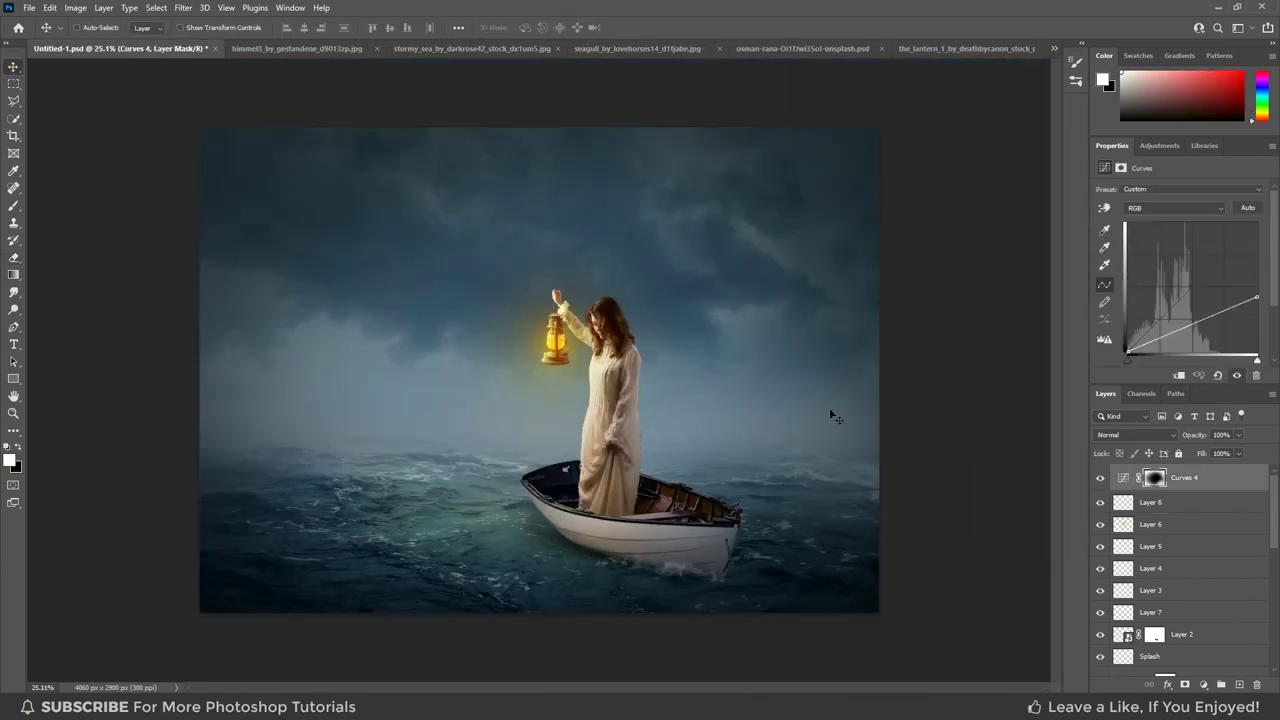
{"action": "scroll", "coordinate": [829, 407], "scroll_direction": "up", "scroll_amount": 1, "text": "alt"}
Switch to the seagull photo and pick the Polygonal Lasso tool.
{"action": "left_click", "coordinate": [640, 48]}
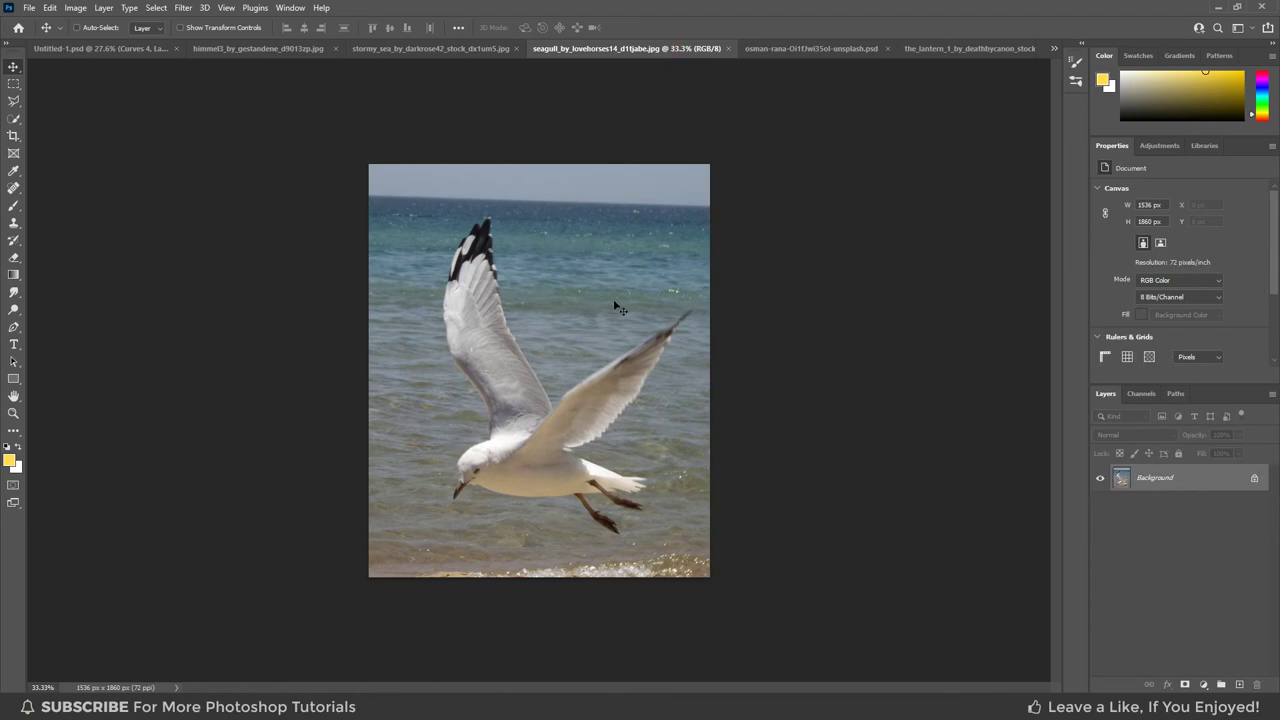
{"action": "scroll", "coordinate": [825, 334], "scroll_direction": "up", "scroll_amount": 1, "text": "alt"}
{"action": "scroll", "coordinate": [825, 334], "scroll_direction": "up", "scroll_amount": 1, "text": "alt"}
{"action": "scroll", "coordinate": [825, 334], "scroll_direction": "down", "scroll_amount": 3, "text": "alt"}
{"action": "scroll", "coordinate": [754, 298], "scroll_direction": "up", "scroll_amount": 4, "text": "alt"}
{"action": "key", "text": "l"}
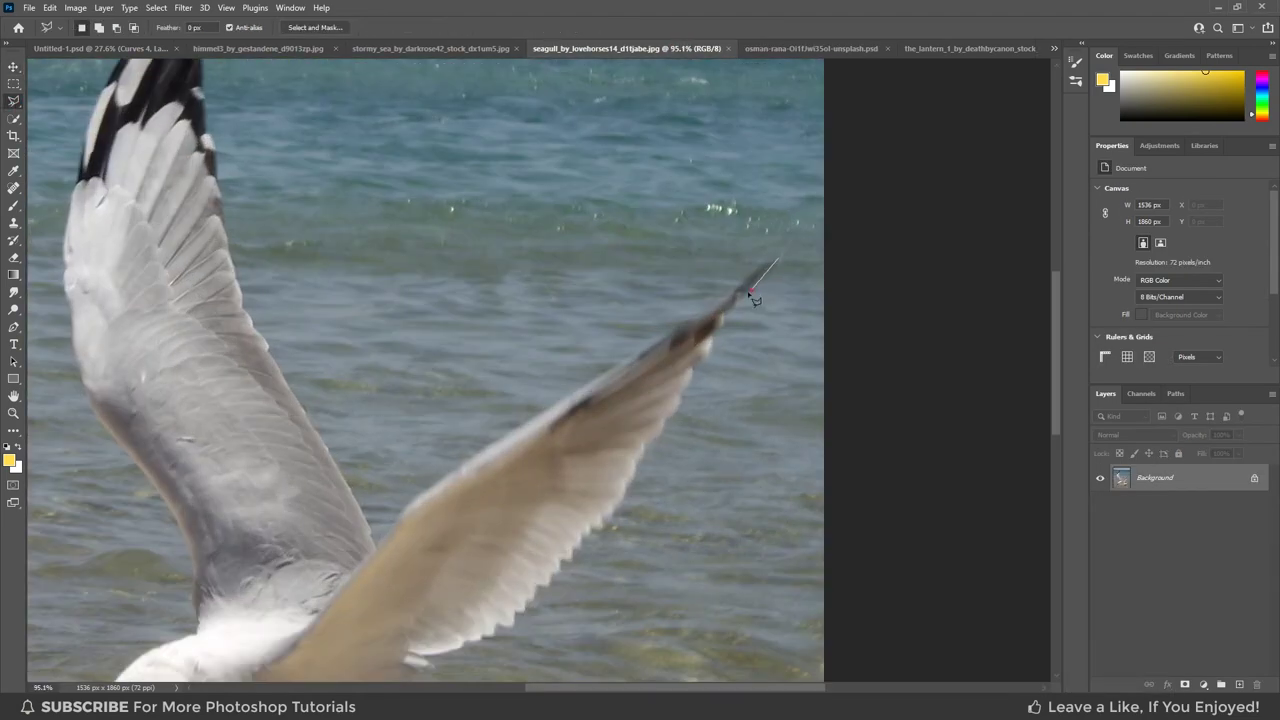
{"action": "scroll", "coordinate": [638, 482], "scroll_direction": "down", "scroll_amount": 2, "text": "alt"}
{"action": "scroll", "coordinate": [637, 328], "scroll_direction": "up", "scroll_amount": 4, "text": "alt"}
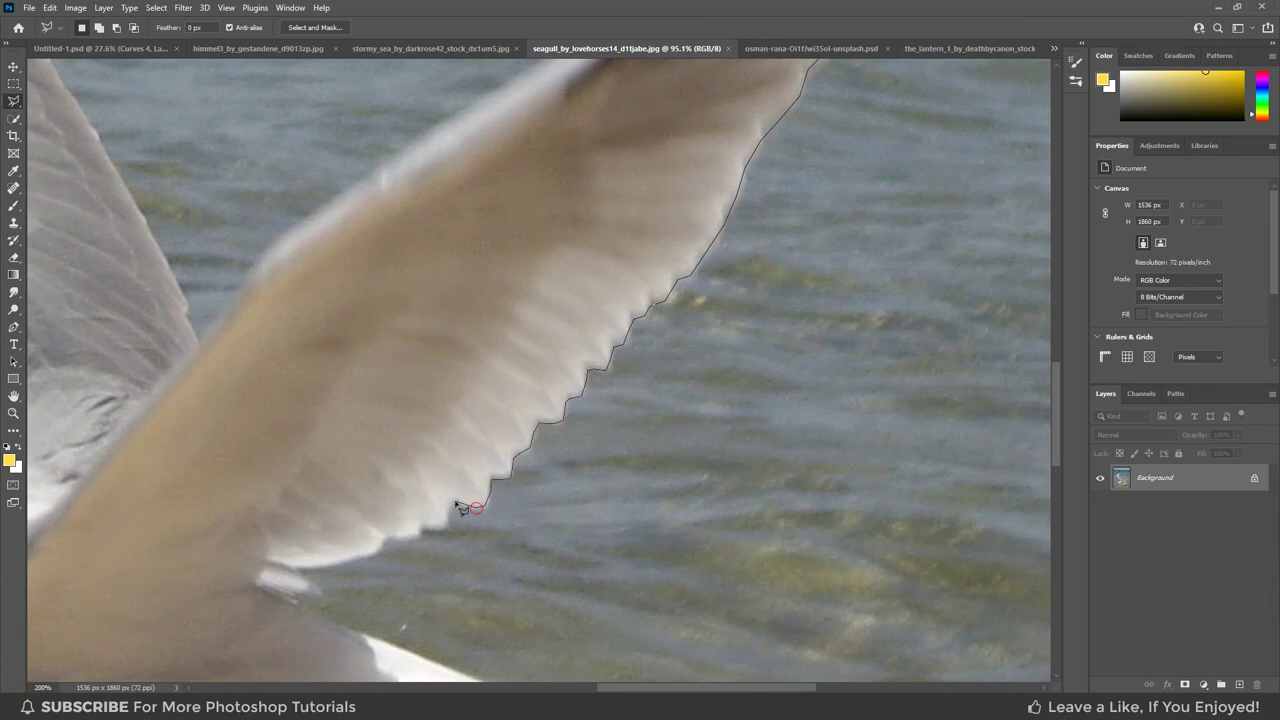
{"action": "scroll", "coordinate": [480, 470], "scroll_direction": "down", "scroll_amount": 3}
Trace the lasso along the lower wing, wingtip feathers, foot, legs and belly.
{"action": "left_click", "coordinate": [486, 466]}
{"action": "scroll", "coordinate": [486, 466], "scroll_direction": "down", "scroll_amount": 3}
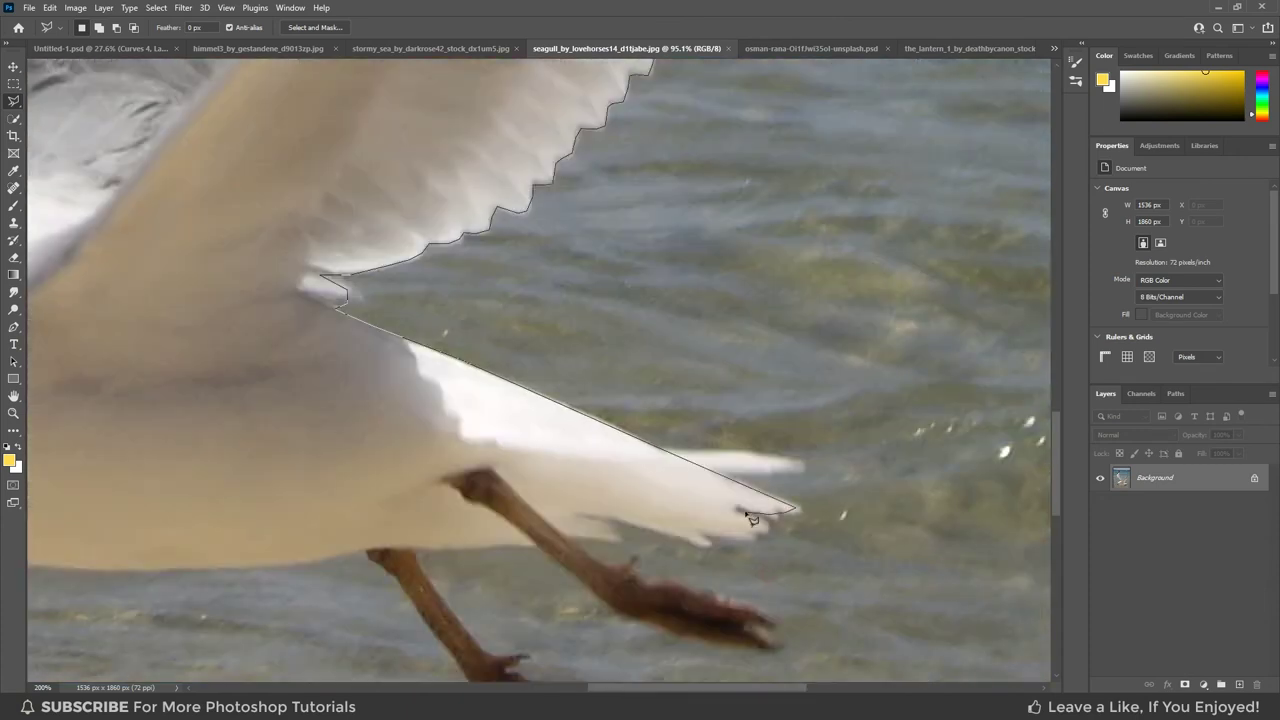
{"action": "left_click", "coordinate": [658, 447]}
{"action": "left_click", "coordinate": [799, 464]}
{"action": "left_click", "coordinate": [725, 476]}
{"action": "left_click", "coordinate": [798, 509]}
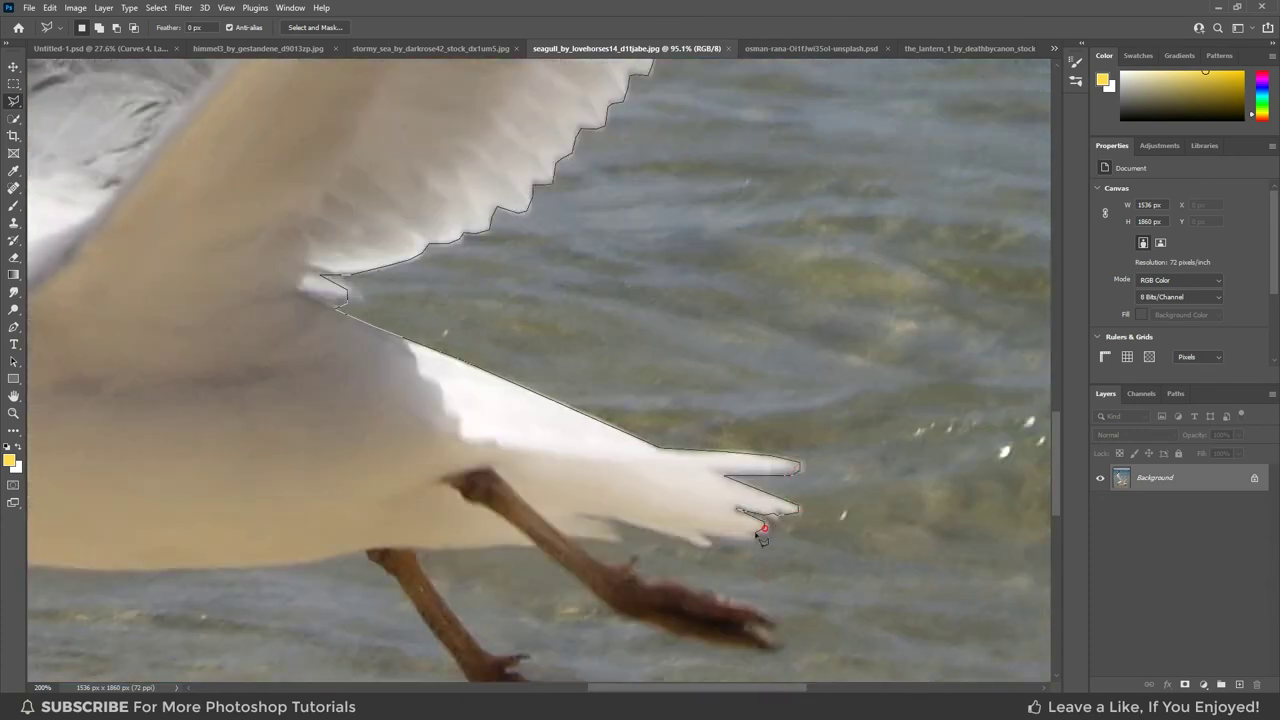
{"action": "left_click", "coordinate": [754, 607]}
{"action": "scroll", "coordinate": [790, 600], "scroll_direction": "down", "scroll_amount": 3}
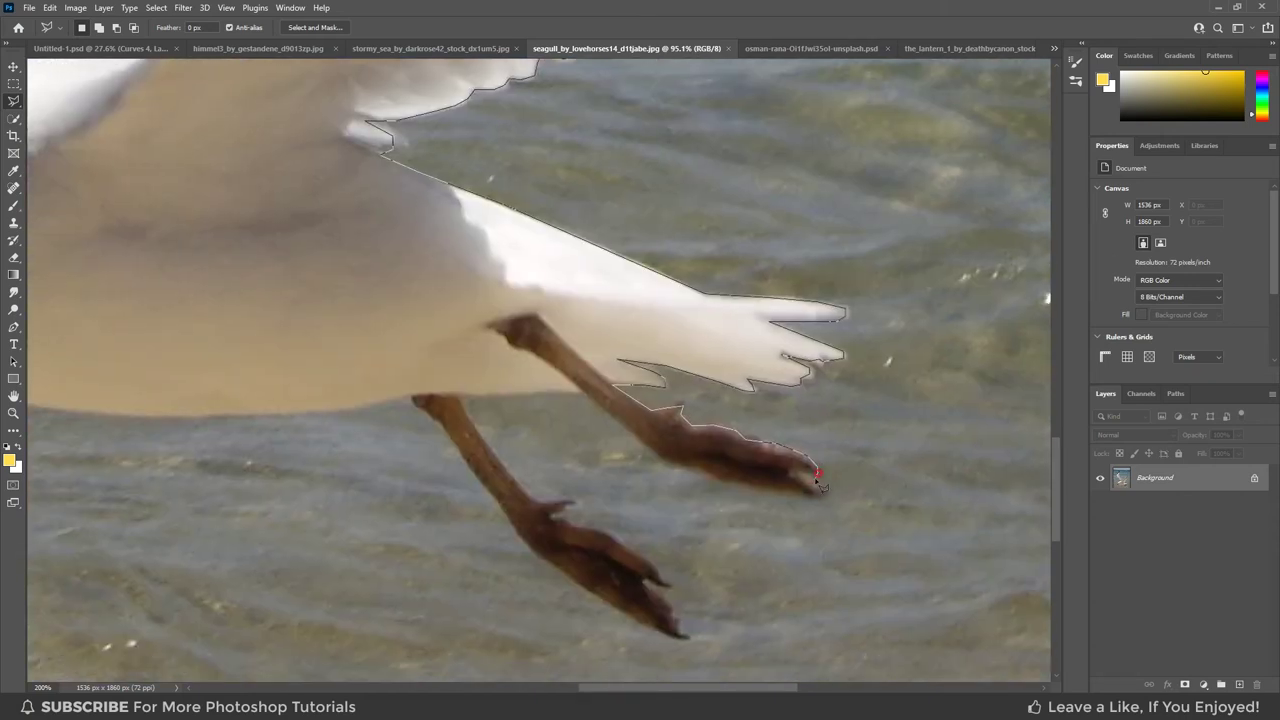
{"action": "left_click", "coordinate": [579, 393]}
{"action": "left_click", "coordinate": [458, 393]}
{"action": "left_click", "coordinate": [502, 466]}
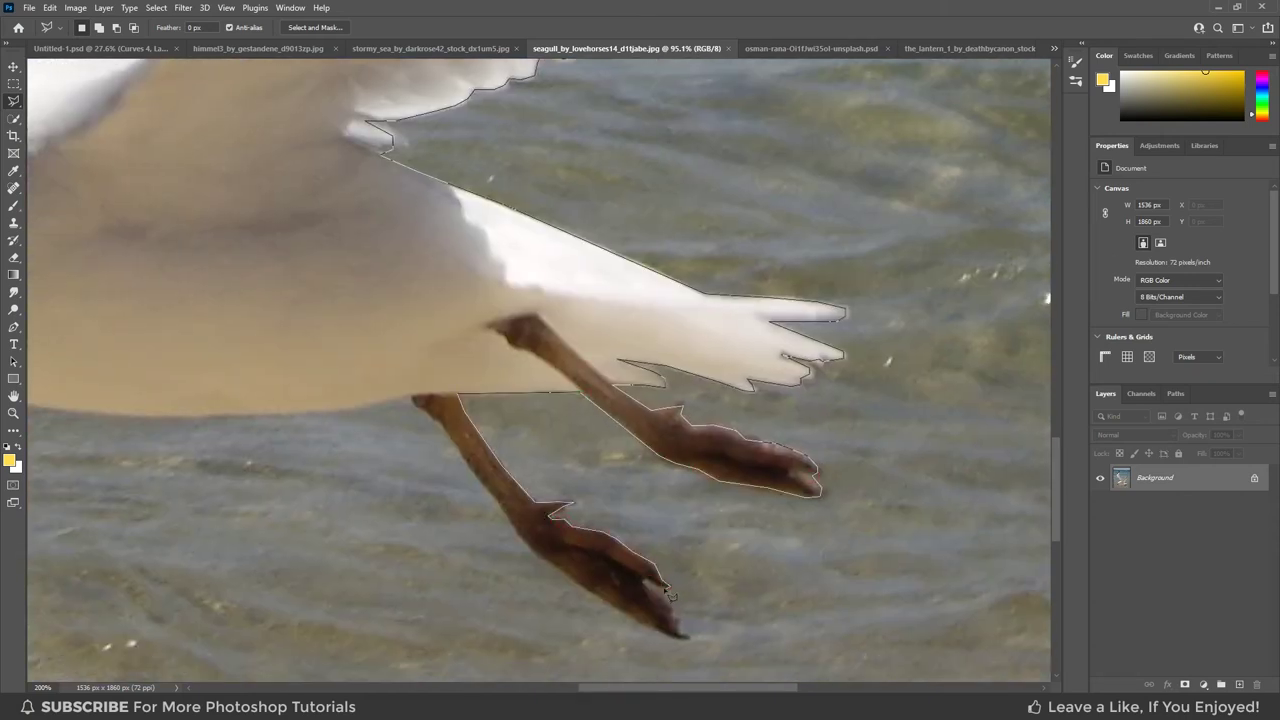
{"action": "left_click_drag", "start_coordinate": [668, 595], "coordinate": [769, 451]}
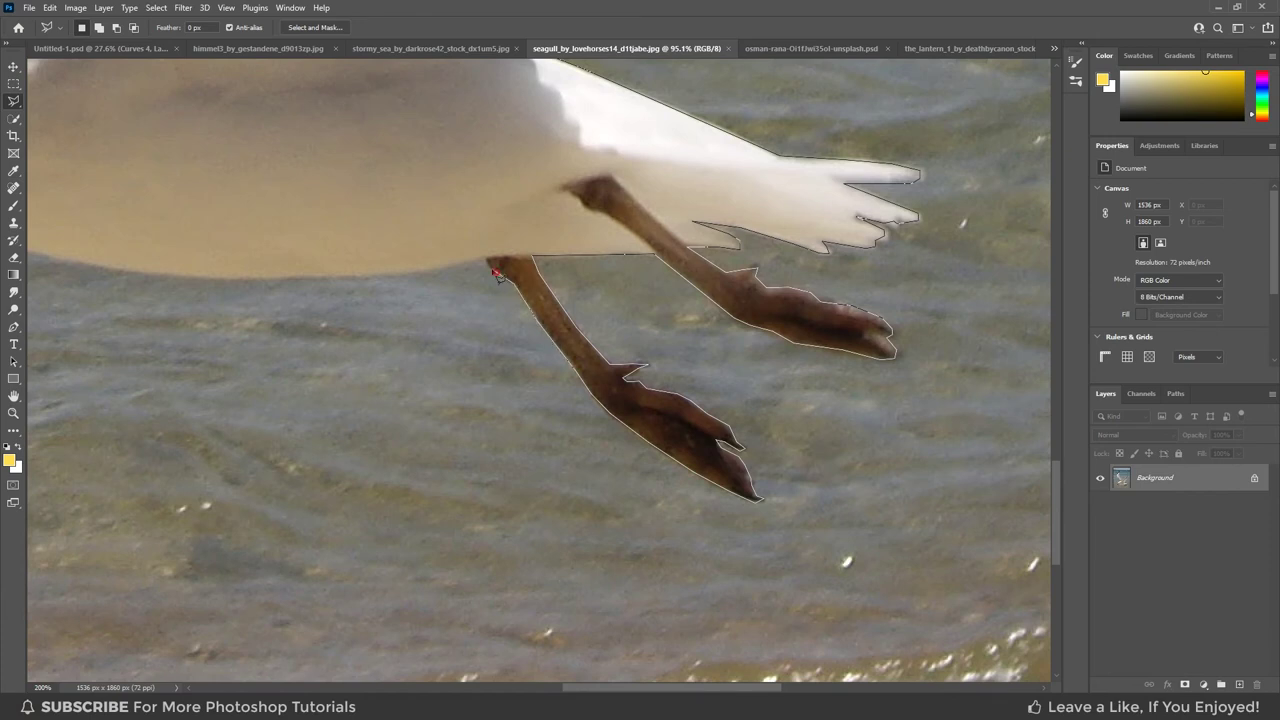
{"action": "left_click_drag", "start_coordinate": [466, 270], "coordinate": [796, 340]}
{"action": "left_click", "coordinate": [376, 328]}
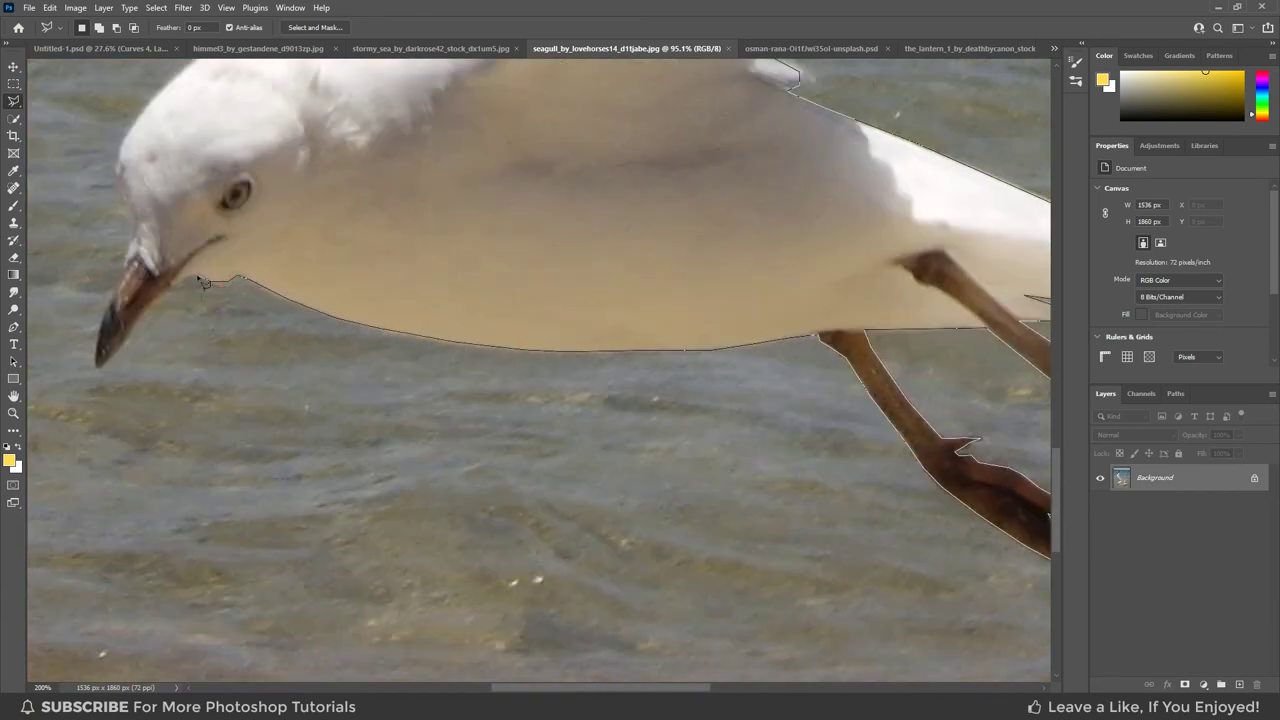
Zoom in and continue the outline around the beak, head and wing edge.
{"action": "key", "text": "ctrl+plus"}
{"action": "left_click", "coordinate": [364, 308]}
{"action": "left_click", "coordinate": [292, 132]}
{"action": "left_click", "coordinate": [299, 92]}
{"action": "left_click_drag", "start_coordinate": [299, 92], "coordinate": [378, 348]}
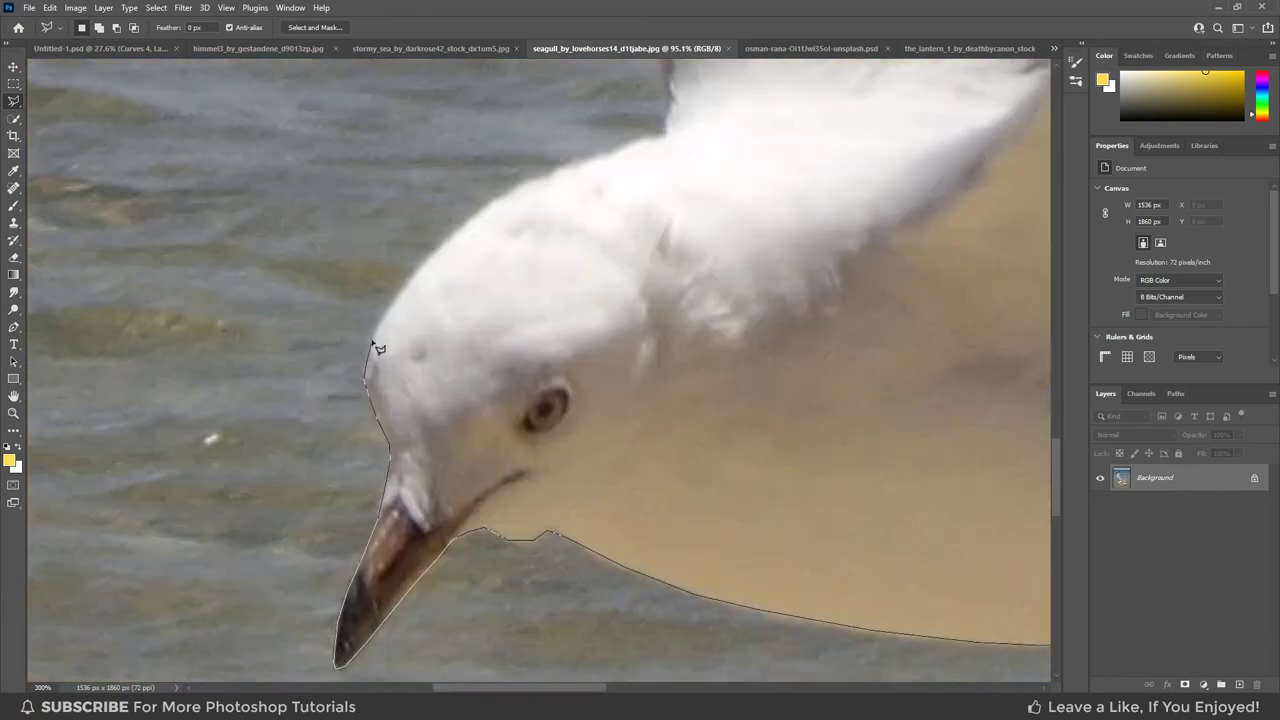
{"action": "left_click_drag", "start_coordinate": [674, 137], "coordinate": [492, 403]}
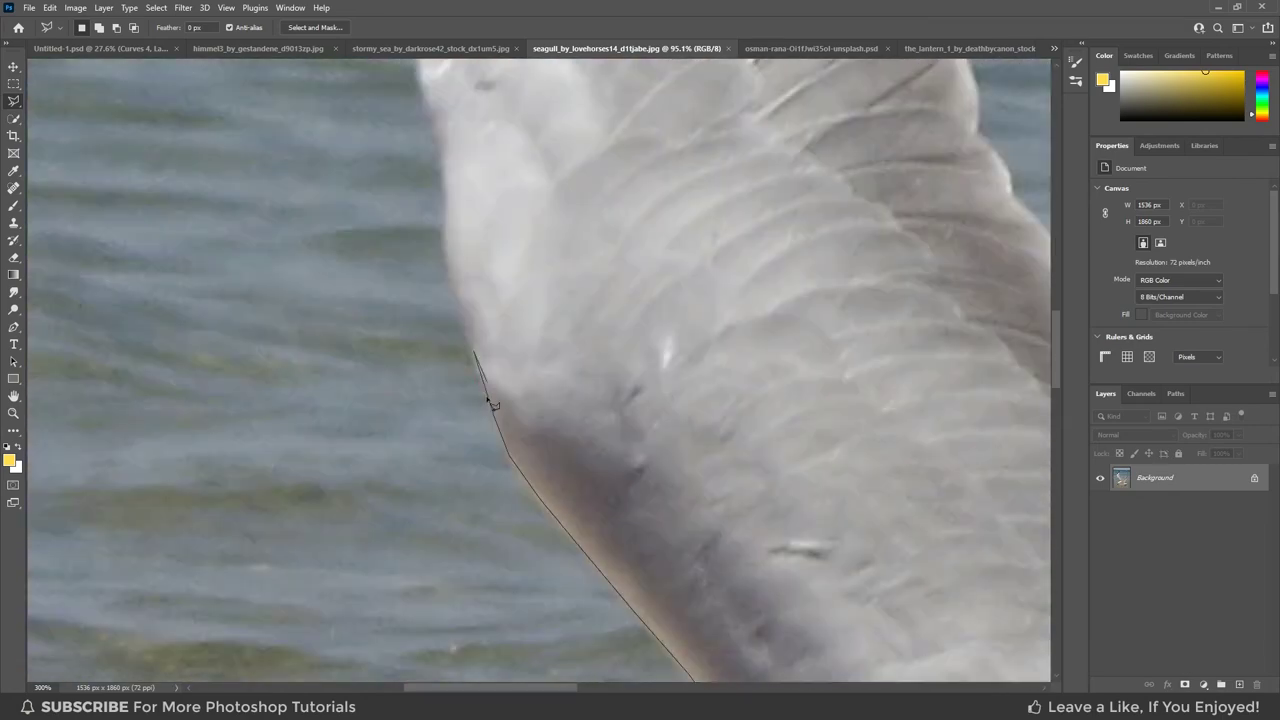
{"action": "left_click", "coordinate": [462, 292]}
{"action": "scroll", "coordinate": [455, 190], "scroll_direction": "up", "scroll_amount": 3}
{"action": "scroll", "coordinate": [490, 190], "scroll_direction": "up", "scroll_amount": 3}
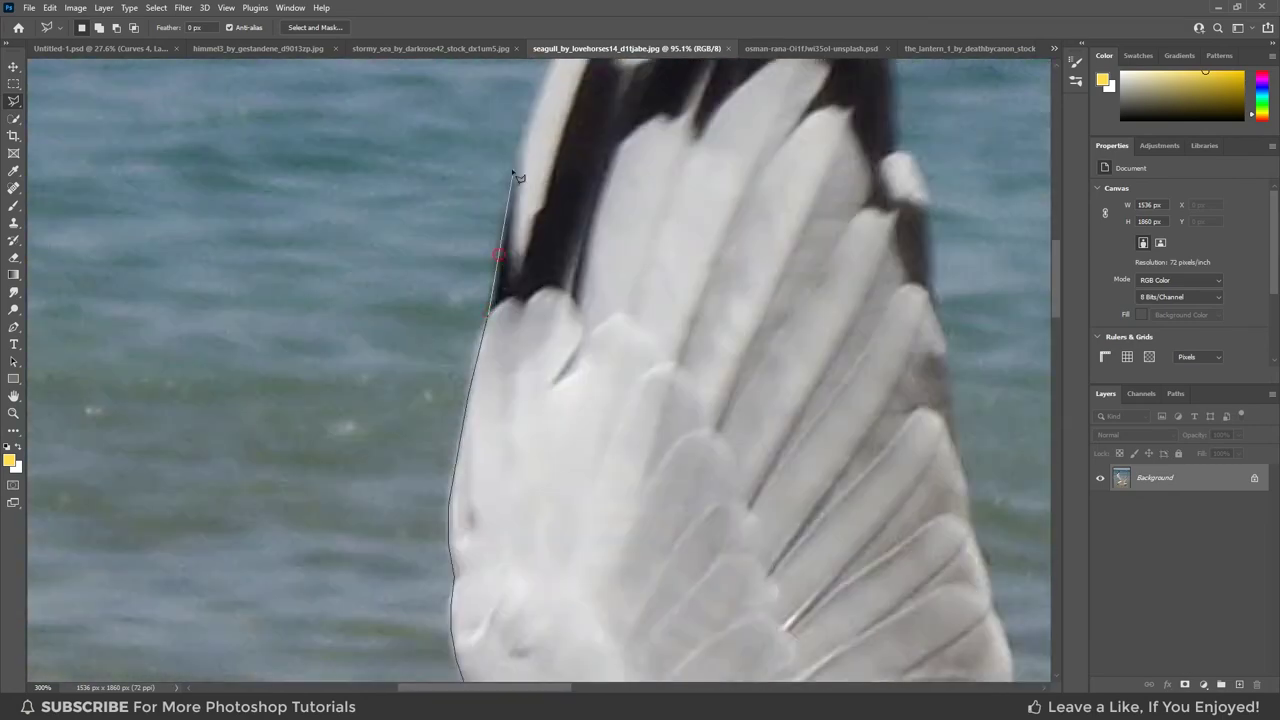
{"action": "scroll", "coordinate": [560, 150], "scroll_direction": "up", "scroll_amount": 3}
{"action": "scroll", "coordinate": [619, 124], "scroll_direction": "up", "scroll_amount": 3}
Outline the black wingtip and grey wing edge, then close the path into a gull selection.
{"action": "left_click", "coordinate": [662, 199]}
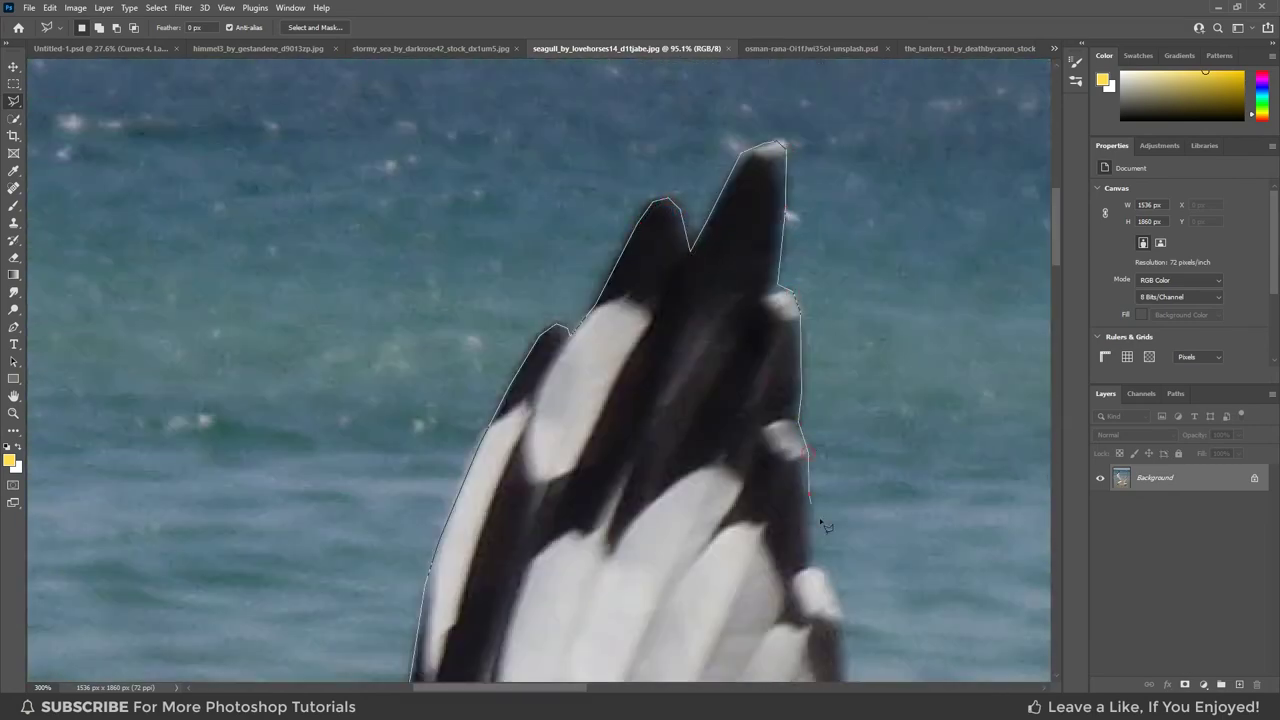
{"action": "scroll", "coordinate": [814, 529], "scroll_direction": "down", "scroll_amount": 5}
{"action": "scroll", "coordinate": [620, 451], "scroll_direction": "down", "scroll_amount": 2}
{"action": "left_click", "coordinate": [585, 405]}
{"action": "scroll", "coordinate": [600, 438], "scroll_direction": "down", "scroll_amount": 2}
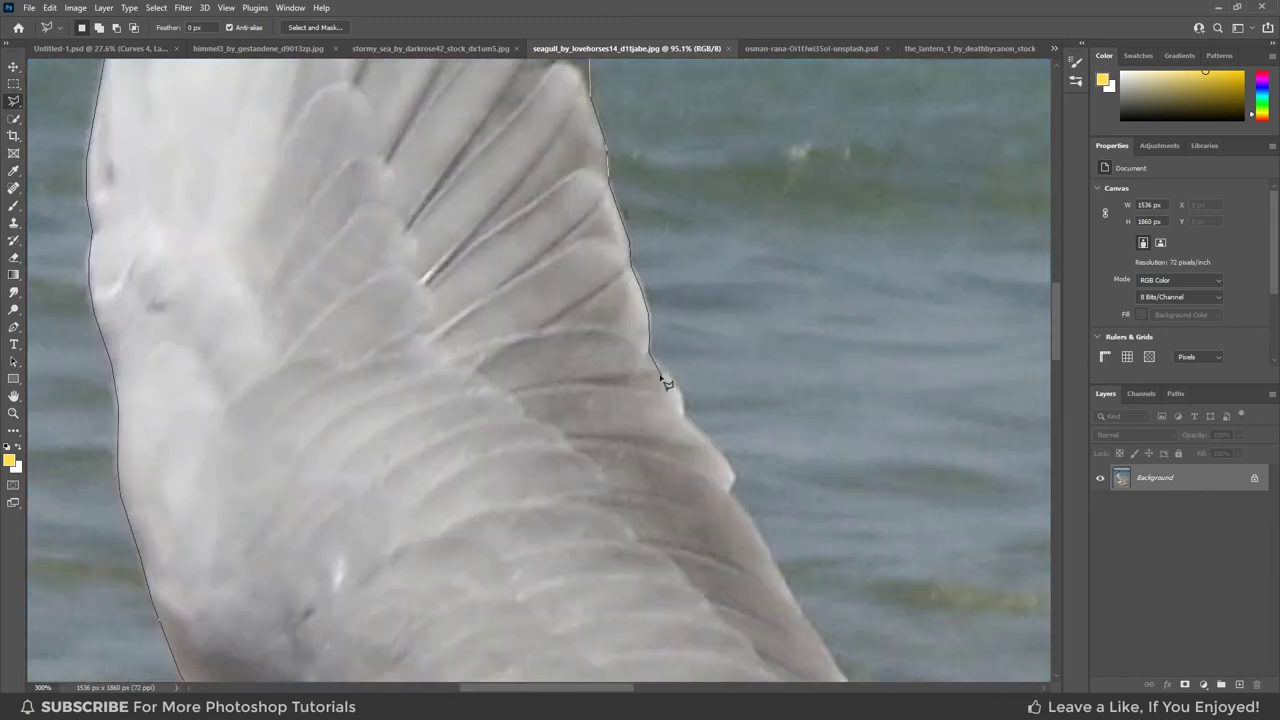
{"action": "scroll", "coordinate": [735, 500], "scroll_direction": "down", "scroll_amount": 3}
{"action": "scroll", "coordinate": [634, 514], "scroll_direction": "down", "scroll_amount": 3}
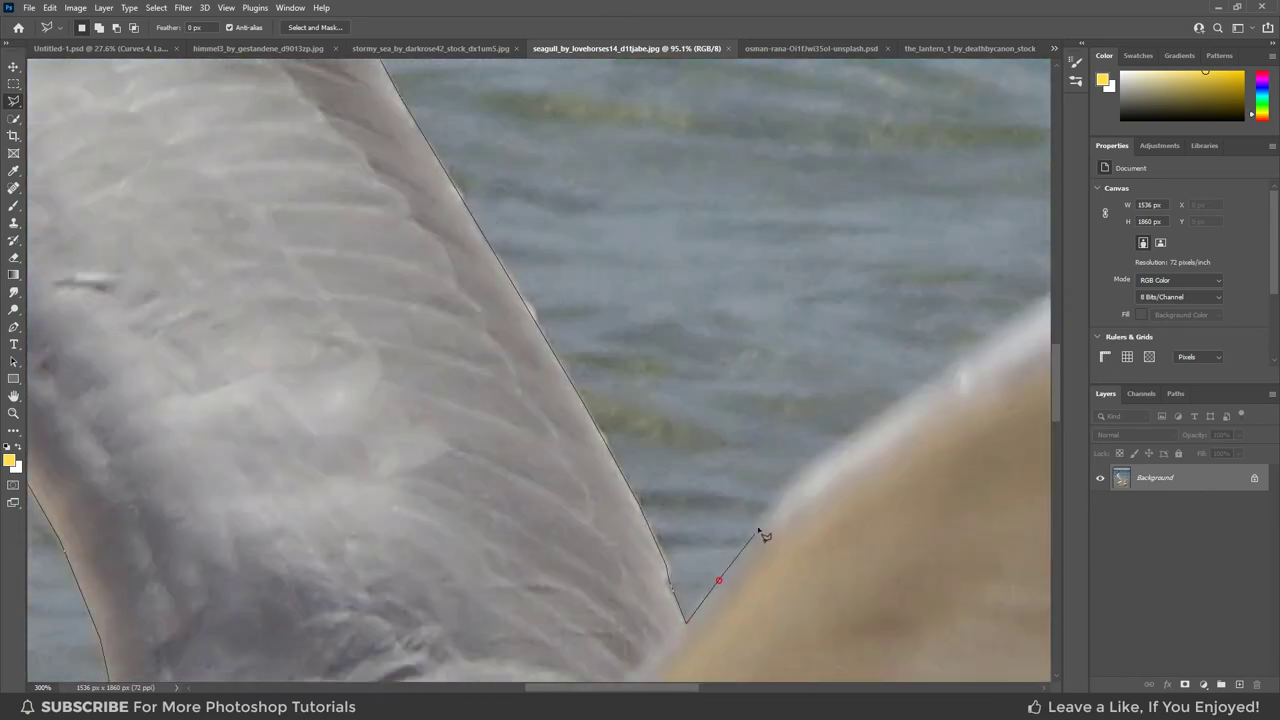
{"action": "scroll", "coordinate": [1000, 375], "scroll_direction": "right", "scroll_amount": 5}
{"action": "scroll", "coordinate": [930, 200], "scroll_direction": "up", "scroll_amount": 3}
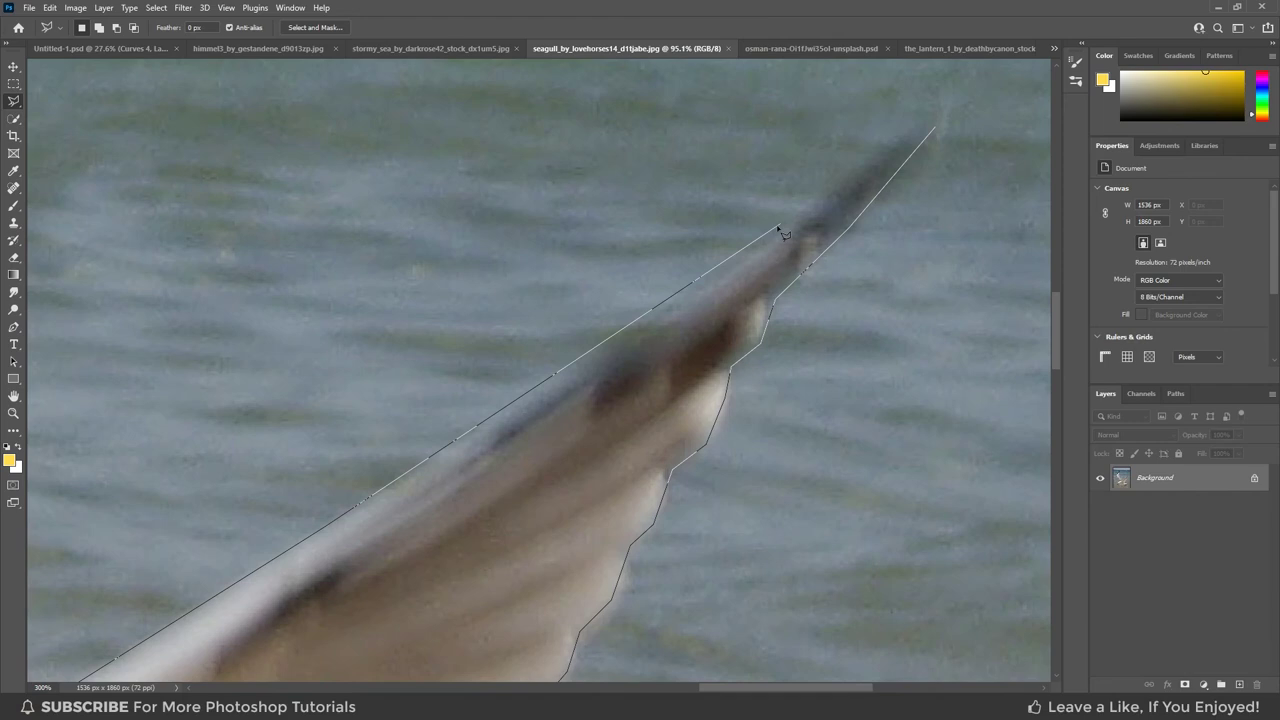
{"action": "left_click", "coordinate": [935, 118]}
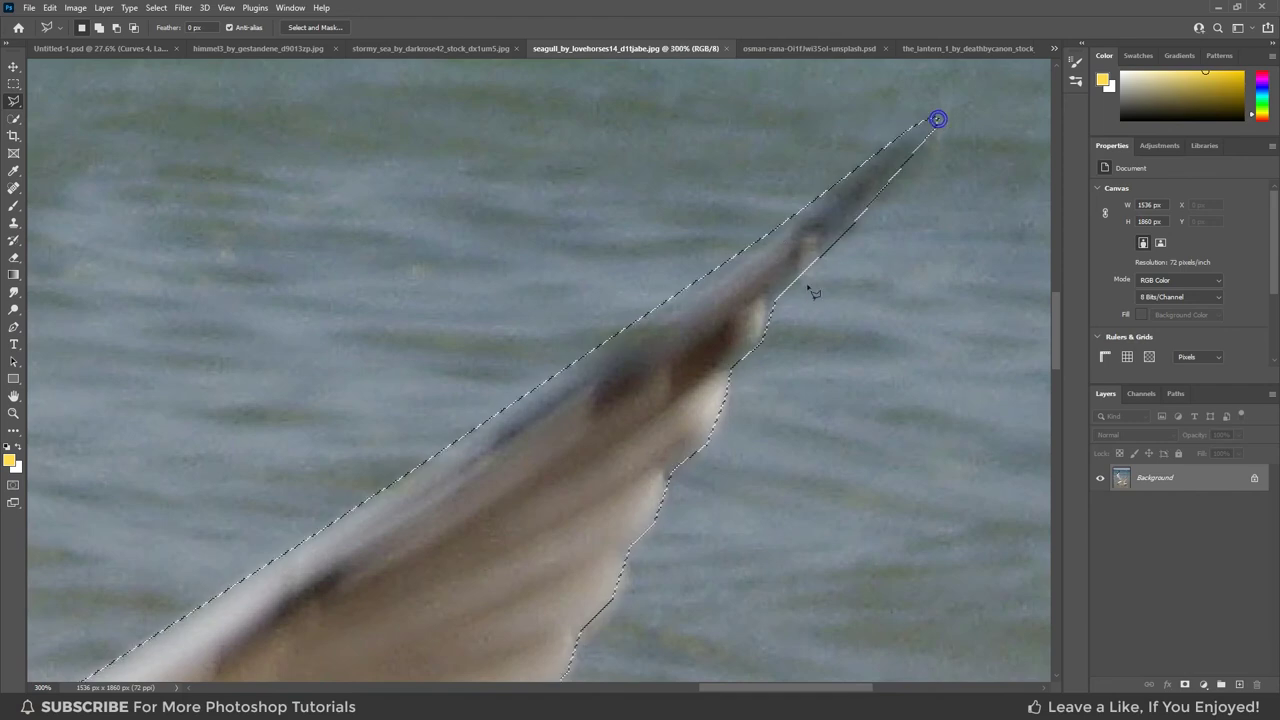
{"action": "scroll", "coordinate": [800, 334], "scroll_direction": "down", "scroll_amount": 3}
{"action": "scroll", "coordinate": [808, 349], "scroll_direction": "down", "scroll_amount": 4}
{"action": "scroll", "coordinate": [583, 452], "scroll_direction": "down", "scroll_amount": 3}
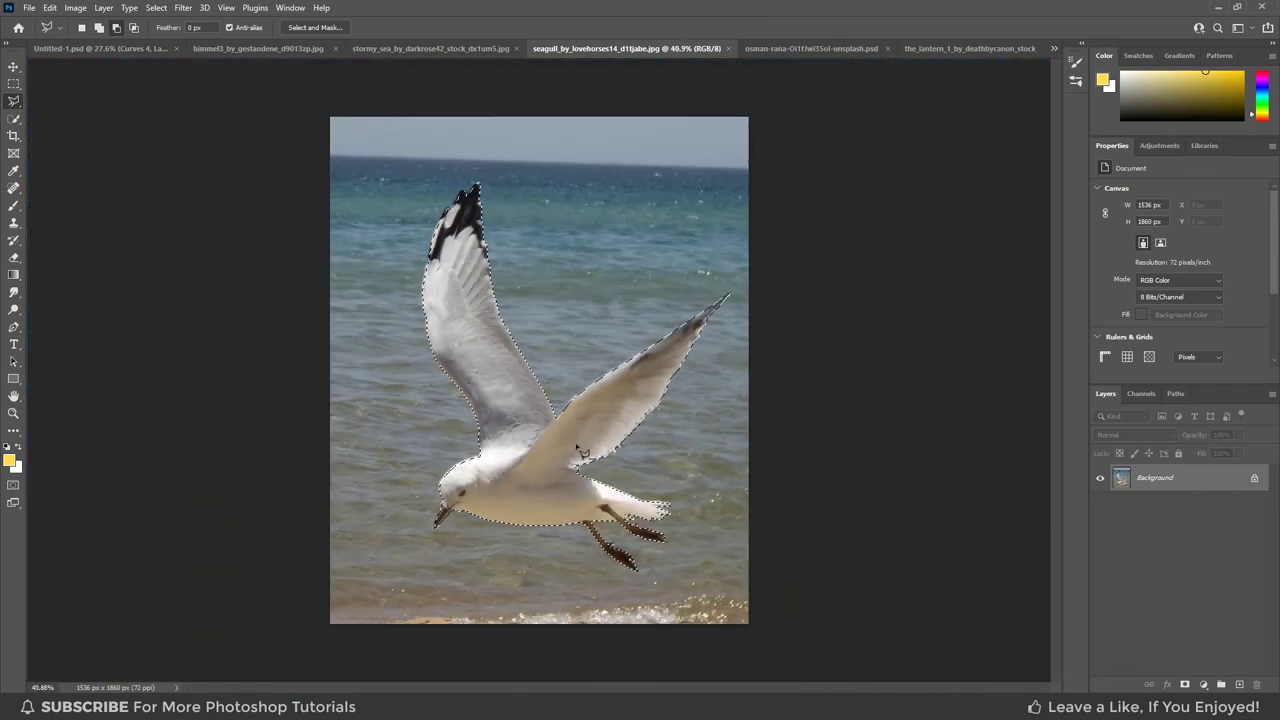
Mask the gull from its sea, convert it to a Smart Object, and drag it into Untitled-1.
{"action": "left_click", "coordinate": [1185, 685]}
{"action": "right_click", "coordinate": [1208, 483]}
{"action": "left_click", "coordinate": [1140, 313]}
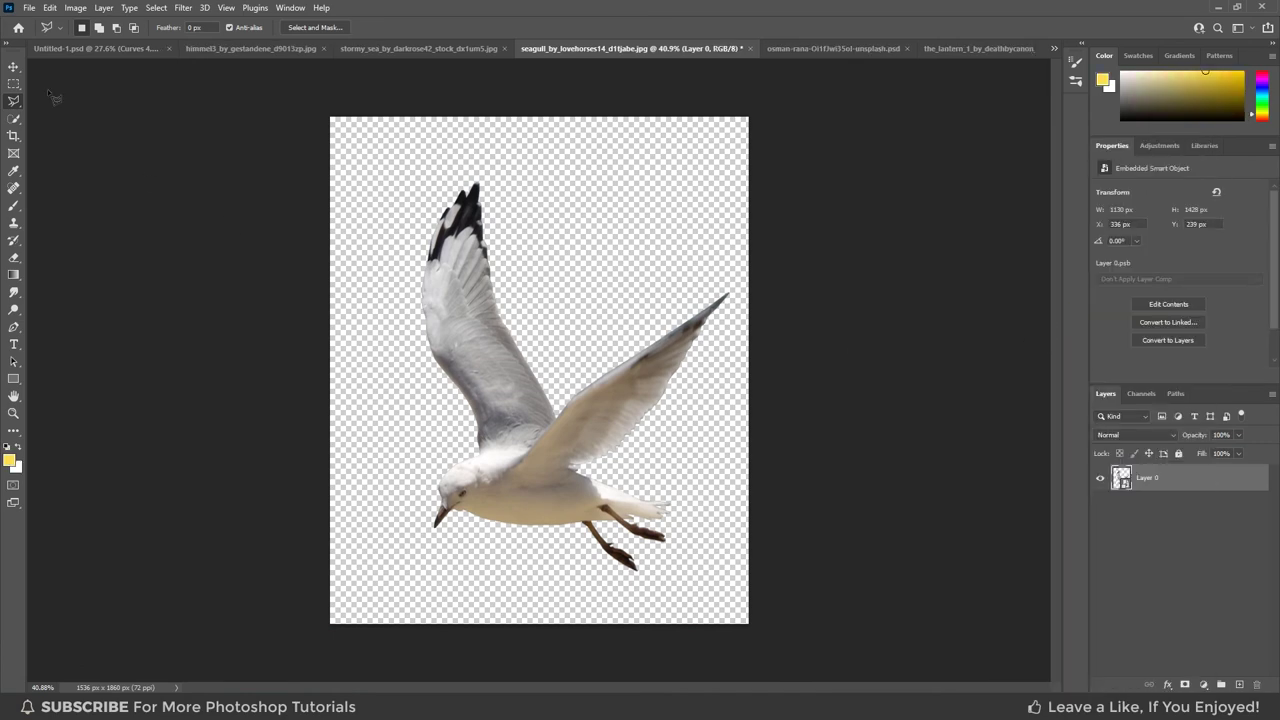
{"action": "key", "text": "v"}
{"action": "mouse_move", "coordinate": [391, 173]}
{"action": "left_mouse_down"}
{"action": "mouse_move", "coordinate": [104, 50]}
{"action": "mouse_move", "coordinate": [400, 330]}
{"action": "mouse_move", "coordinate": [367, 343]}
{"action": "left_mouse_up"}
Flip the gull horizontally, shrink and rotate it in the sky, and add a Curves layer above.
{"action": "scroll", "coordinate": [525, 360], "scroll_direction": "down", "scroll_amount": 2}
{"action": "left_click", "coordinate": [49, 7]}
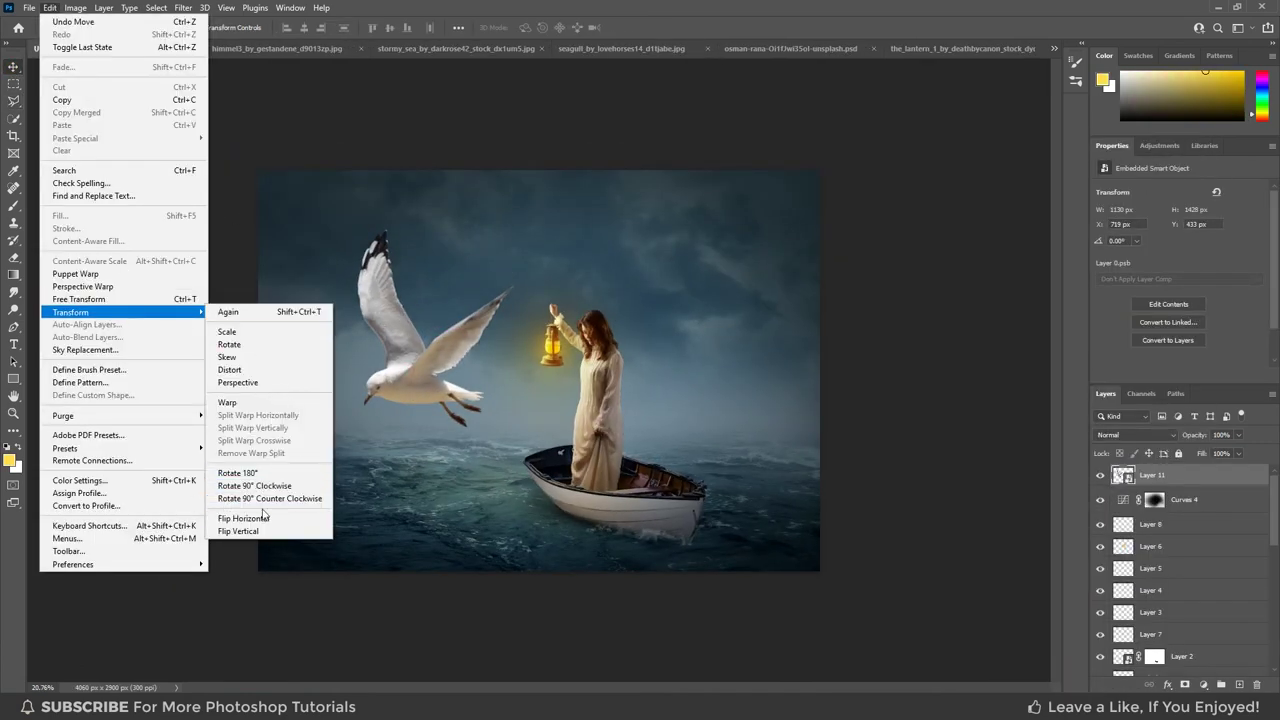
{"action": "left_click", "coordinate": [250, 512]}
{"action": "key", "text": "ctrl+t"}
{"action": "left_click_drag", "start_coordinate": [466, 427], "coordinate": [398, 330]}
{"action": "left_click_drag", "start_coordinate": [368, 325], "coordinate": [395, 300]}
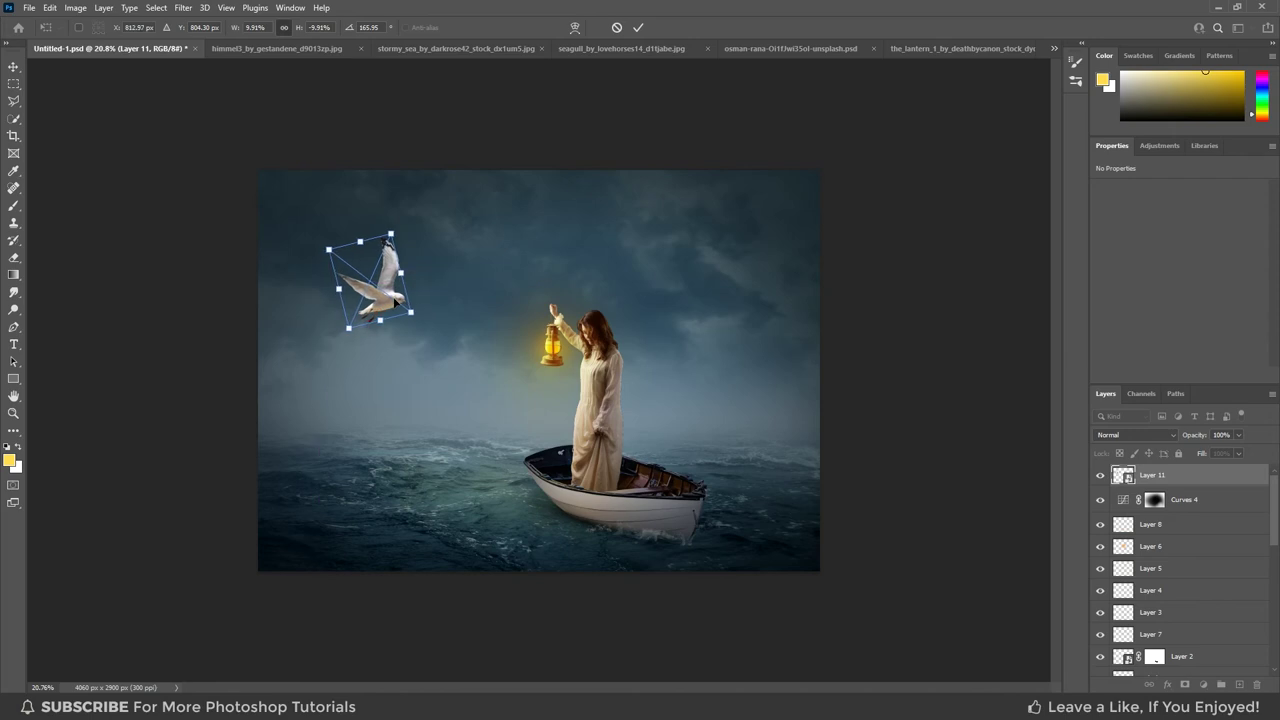
{"action": "key", "text": "Return"}
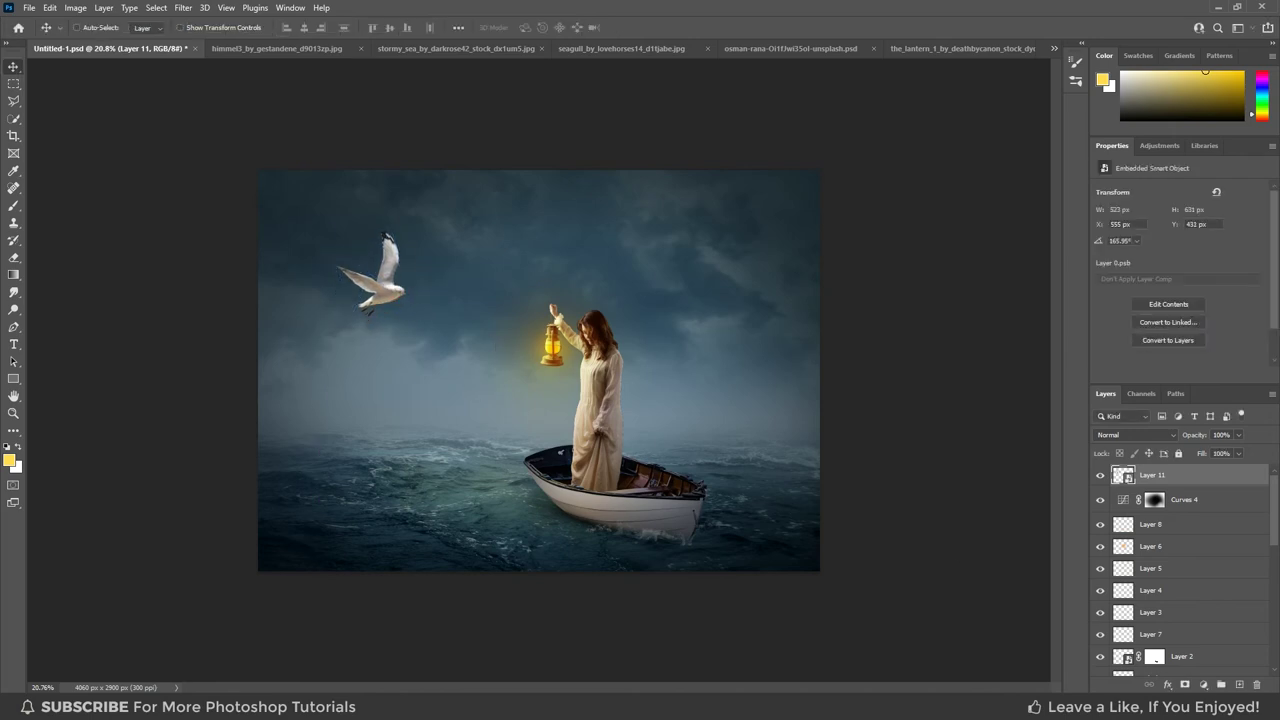
{"action": "left_click", "coordinate": [1203, 684]}
{"action": "left_click", "coordinate": [1200, 517]}
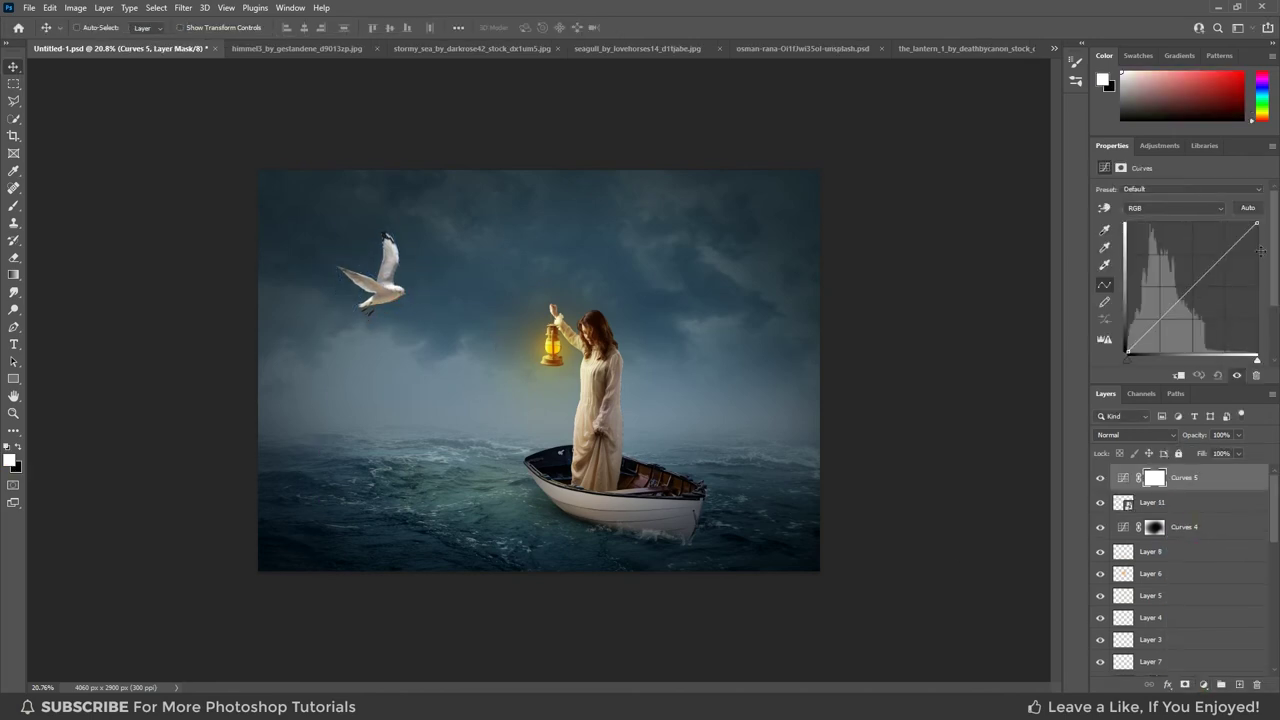
Clip Curves 5 to the gull, darken it, and move the gull lower in the sky.
{"action": "left_click", "coordinate": [1178, 376]}
{"action": "mouse_move", "coordinate": [1213, 268]}
{"action": "left_mouse_down"}
{"action": "mouse_move", "coordinate": [1213, 300]}
{"action": "mouse_move", "coordinate": [1186, 319]}
{"action": "mouse_move", "coordinate": [1245, 290]}
{"action": "left_mouse_up"}
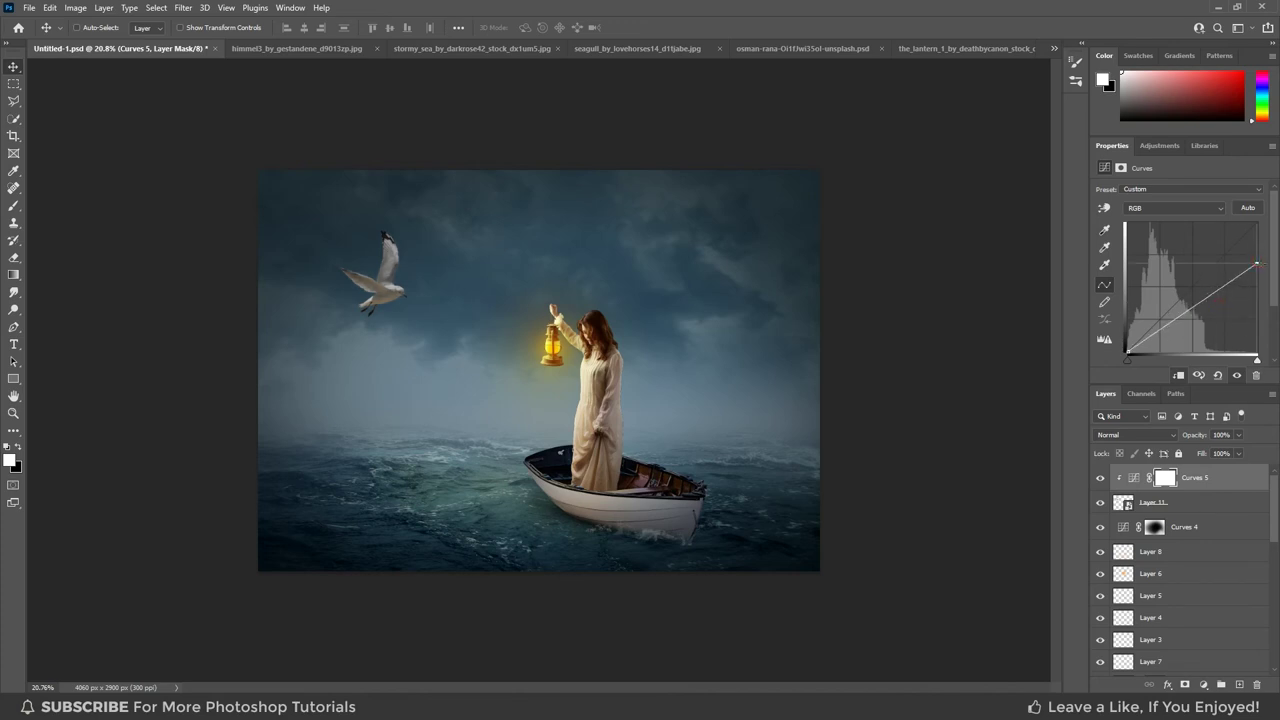
{"action": "scroll", "coordinate": [660, 386], "scroll_direction": "up", "scroll_amount": 1}
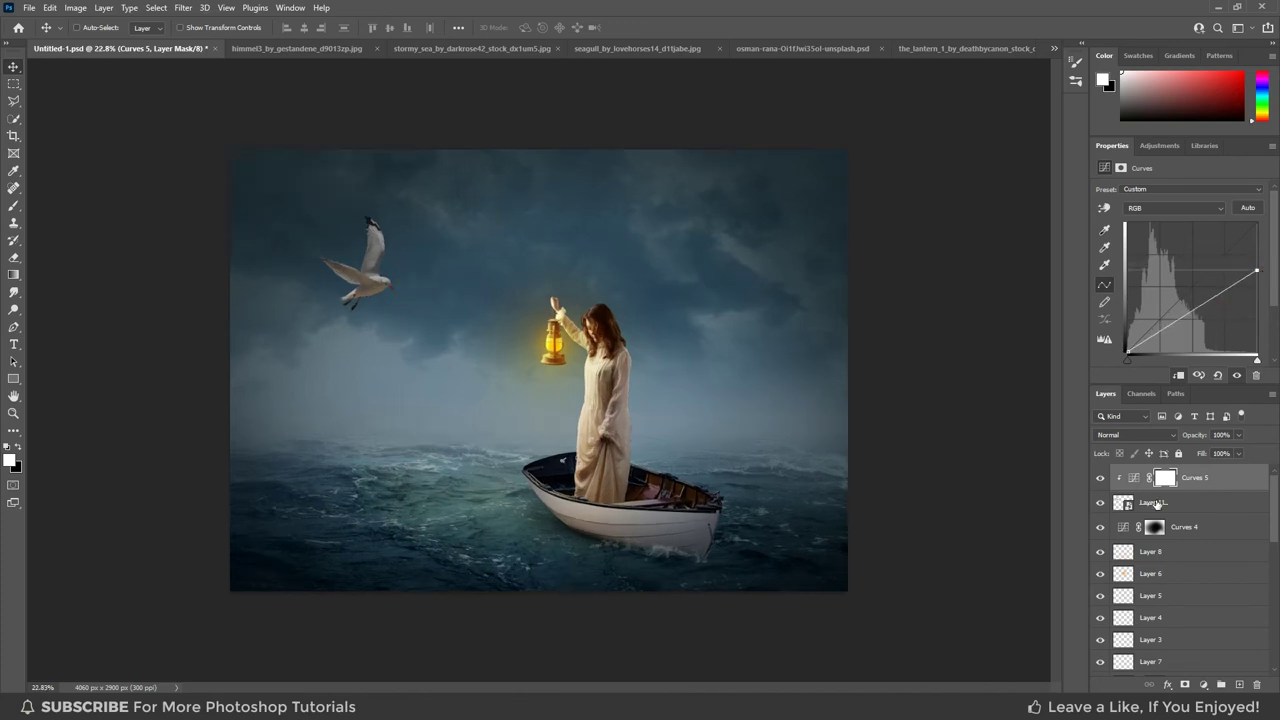
{"action": "left_click", "coordinate": [1157, 504]}
{"action": "key", "text": "ctrl+t"}
{"action": "left_click_drag", "start_coordinate": [352, 270], "coordinate": [366, 318]}
{"action": "key", "text": "alt+bracketright"}
Shrink the gull slightly and add a Gradient Map adjustment on top of the stack.
{"action": "scroll", "coordinate": [421, 371], "scroll_direction": "up", "scroll_amount": 2}
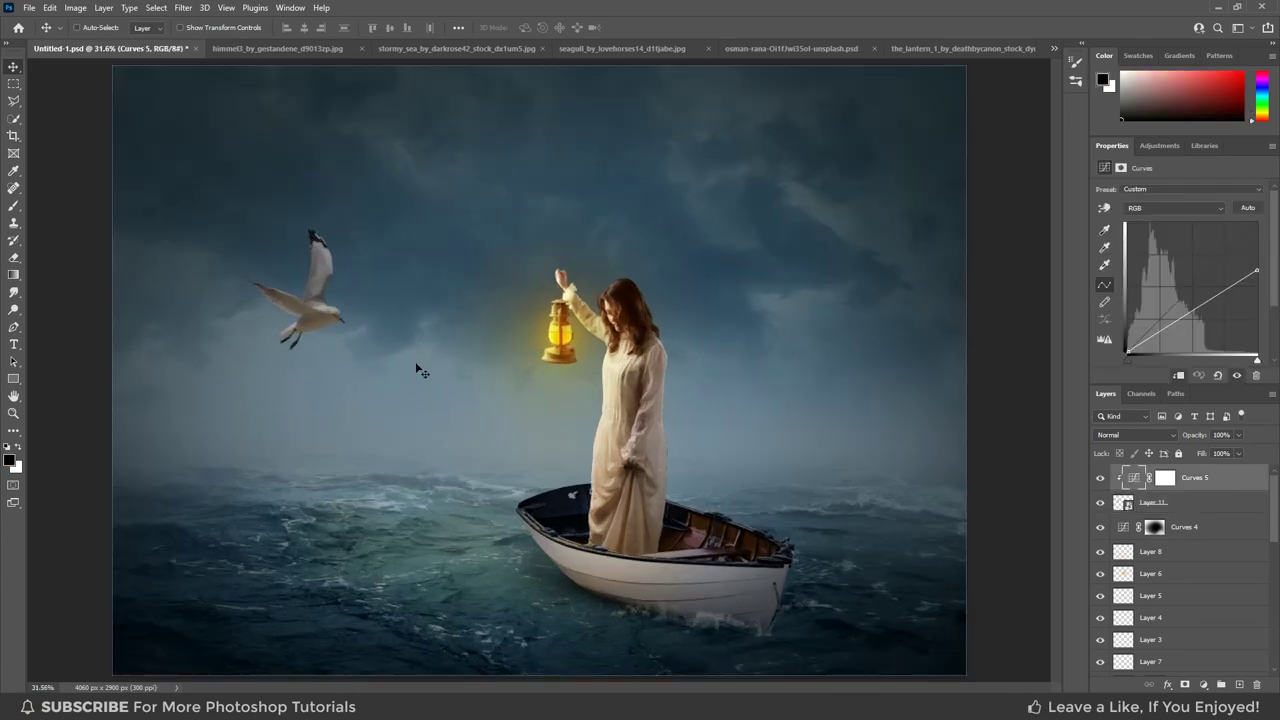
{"action": "left_click", "coordinate": [1143, 506]}
{"action": "scroll", "coordinate": [478, 390], "scroll_direction": "down", "scroll_amount": 1}
{"action": "scroll", "coordinate": [424, 363], "scroll_direction": "up", "scroll_amount": 1}
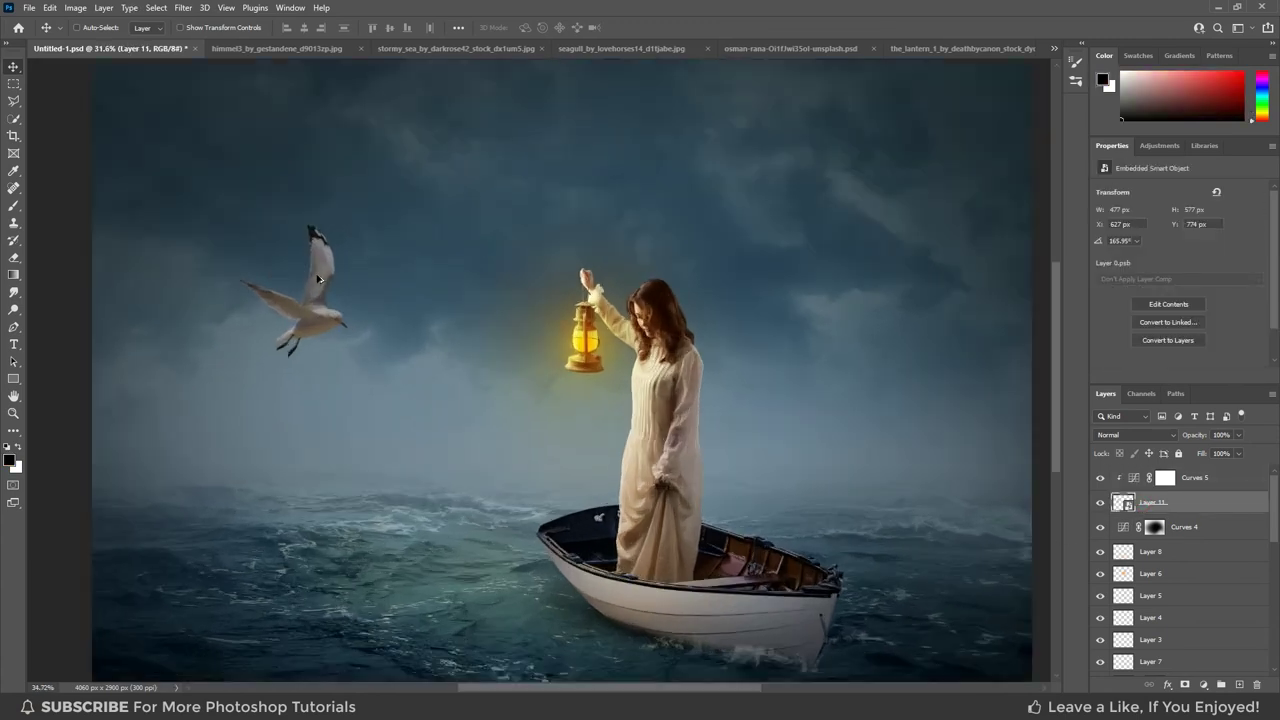
{"action": "scroll", "coordinate": [424, 363], "scroll_direction": "up", "scroll_amount": 2}
{"action": "key", "text": "ctrl+t"}
{"action": "mouse_move", "coordinate": [371, 392]}
{"action": "left_mouse_down"}
{"action": "mouse_move", "coordinate": [358, 367]}
{"action": "mouse_move", "coordinate": [329, 357]}
{"action": "left_mouse_up"}
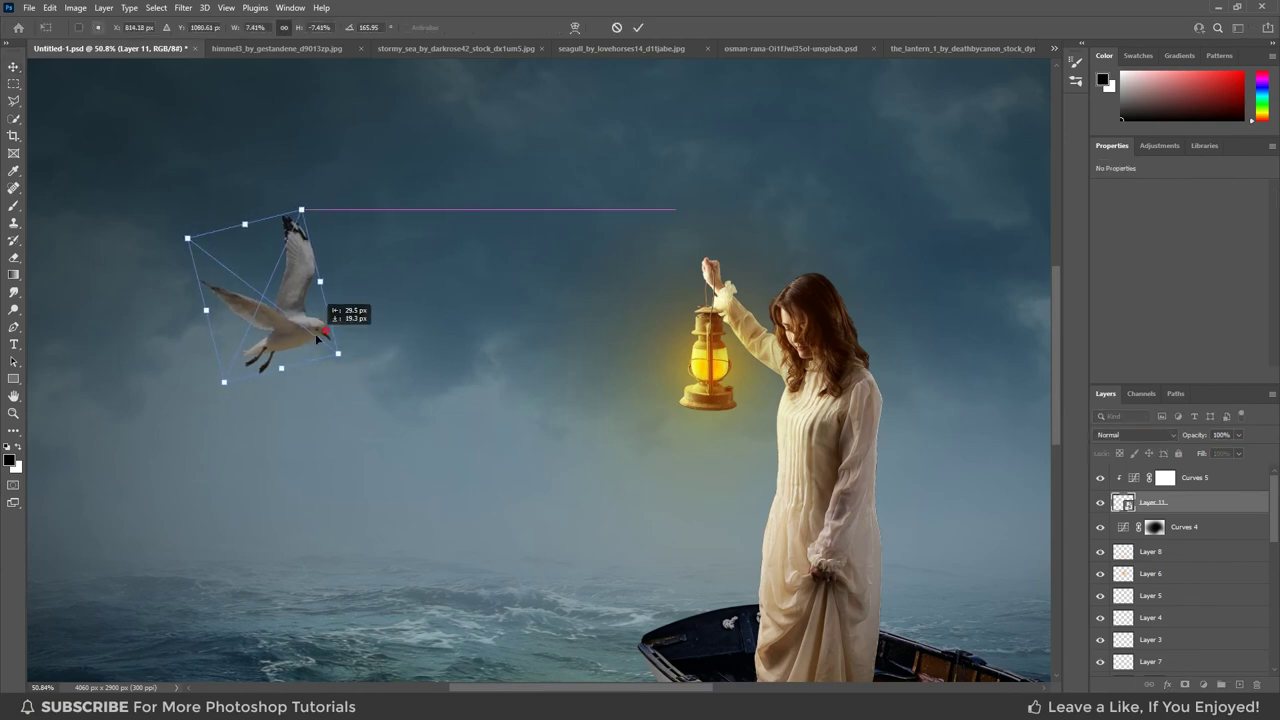
{"action": "key", "text": "Return"}
{"action": "key", "text": "ctrl+0"}
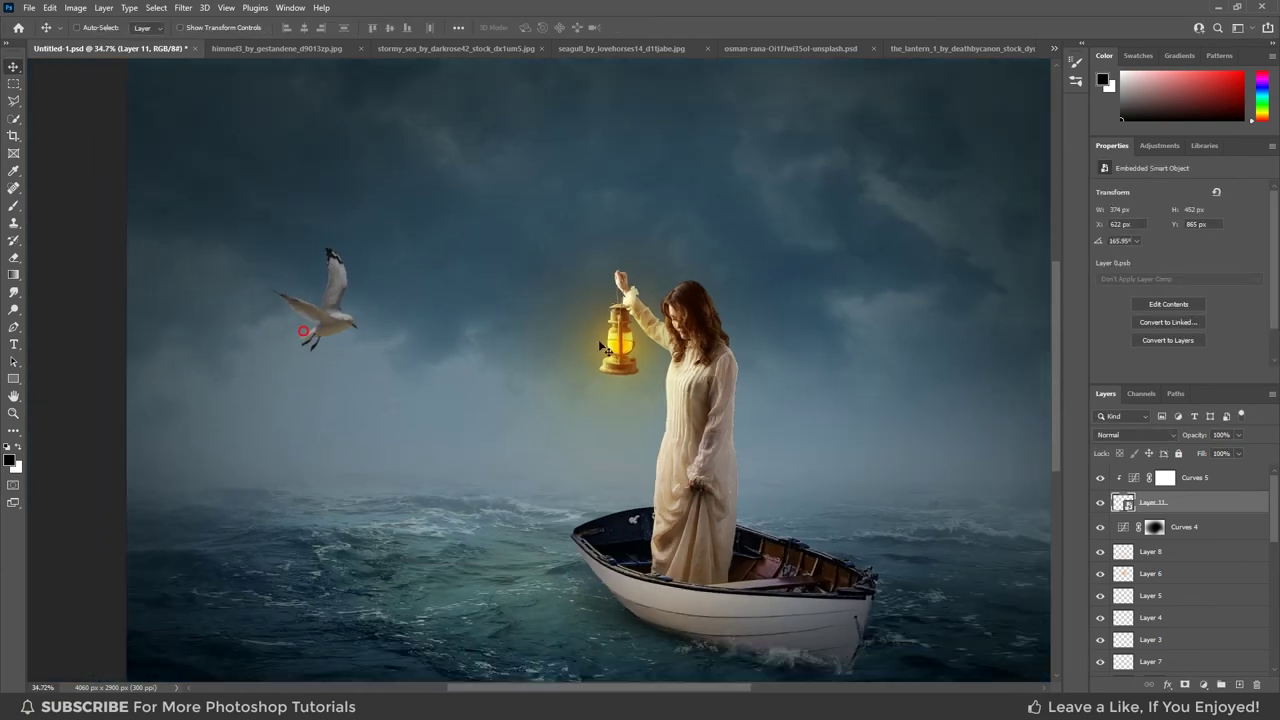
{"action": "left_click", "coordinate": [1165, 478]}
{"action": "left_click", "coordinate": [1203, 685]}
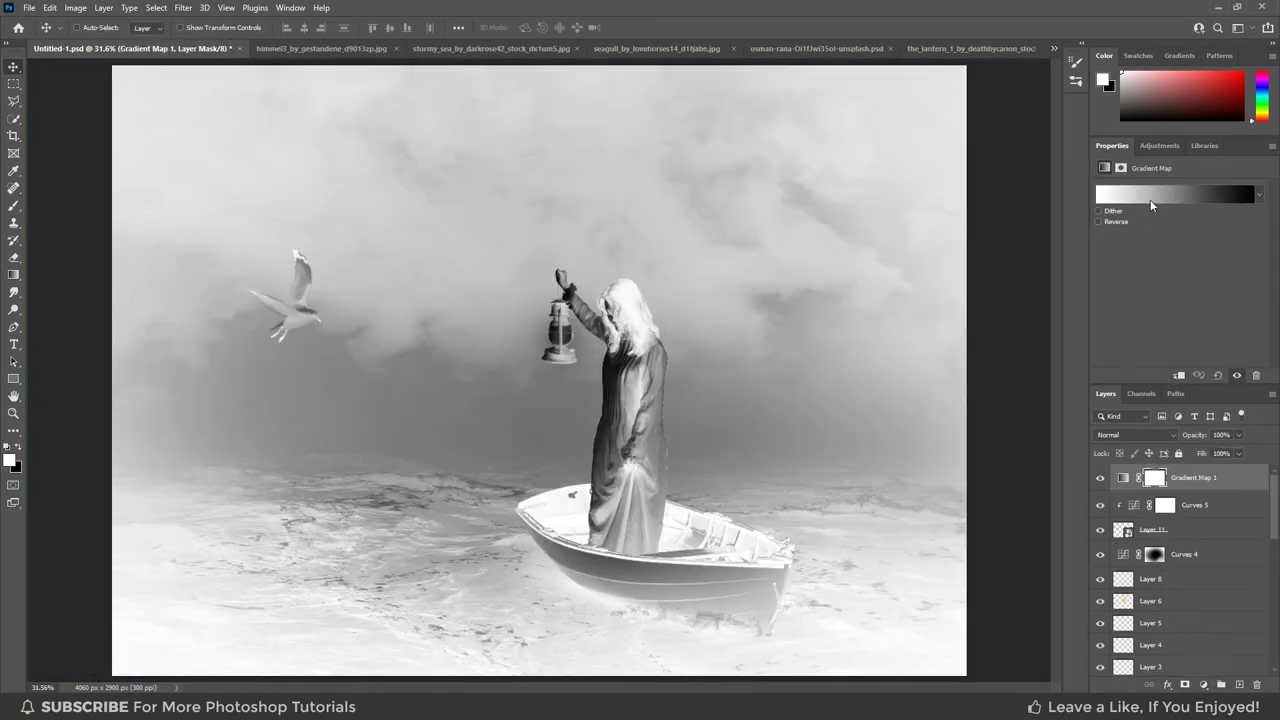
Change the gradient map's stop colour to a deep yellow, giving a white-to-gold gradient.
{"action": "left_click", "coordinate": [1151, 200]}
{"action": "double_click", "coordinate": [767, 348]}
{"action": "left_click", "coordinate": [361, 265]}
{"action": "left_click", "coordinate": [474, 370]}
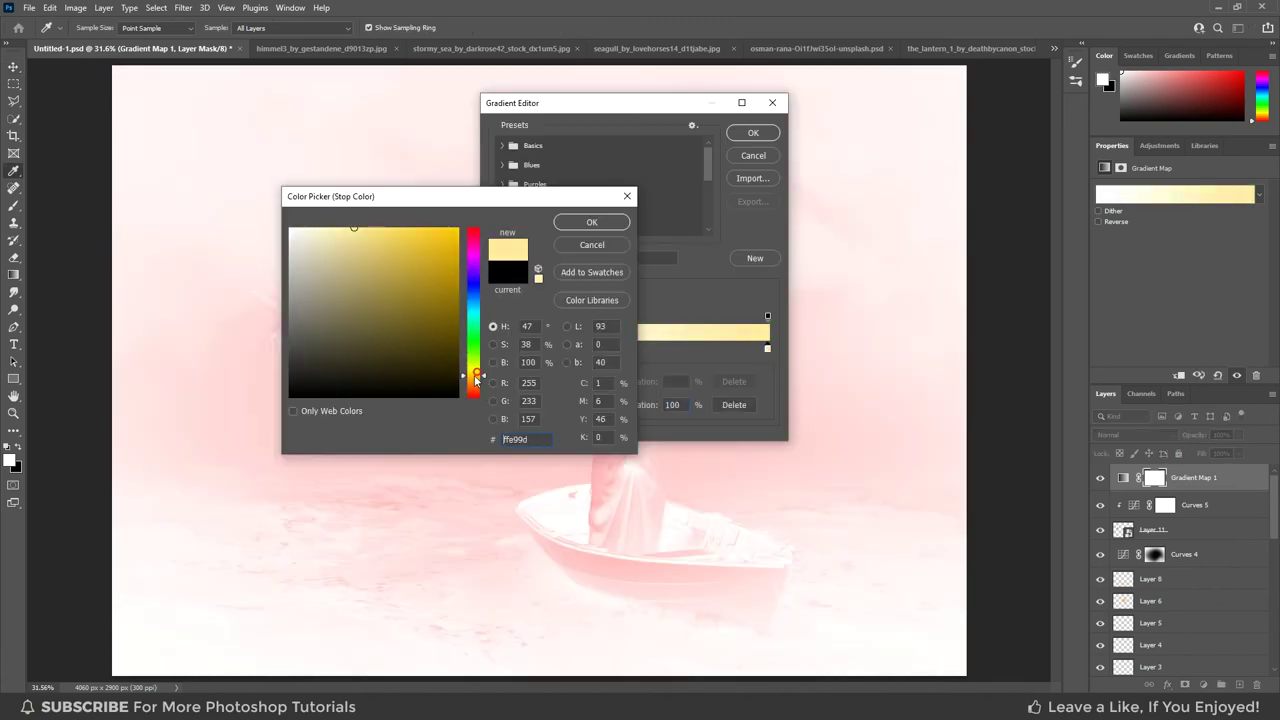
{"action": "left_click", "coordinate": [409, 261]}
{"action": "left_click", "coordinate": [591, 222]}
{"action": "left_click", "coordinate": [753, 133]}
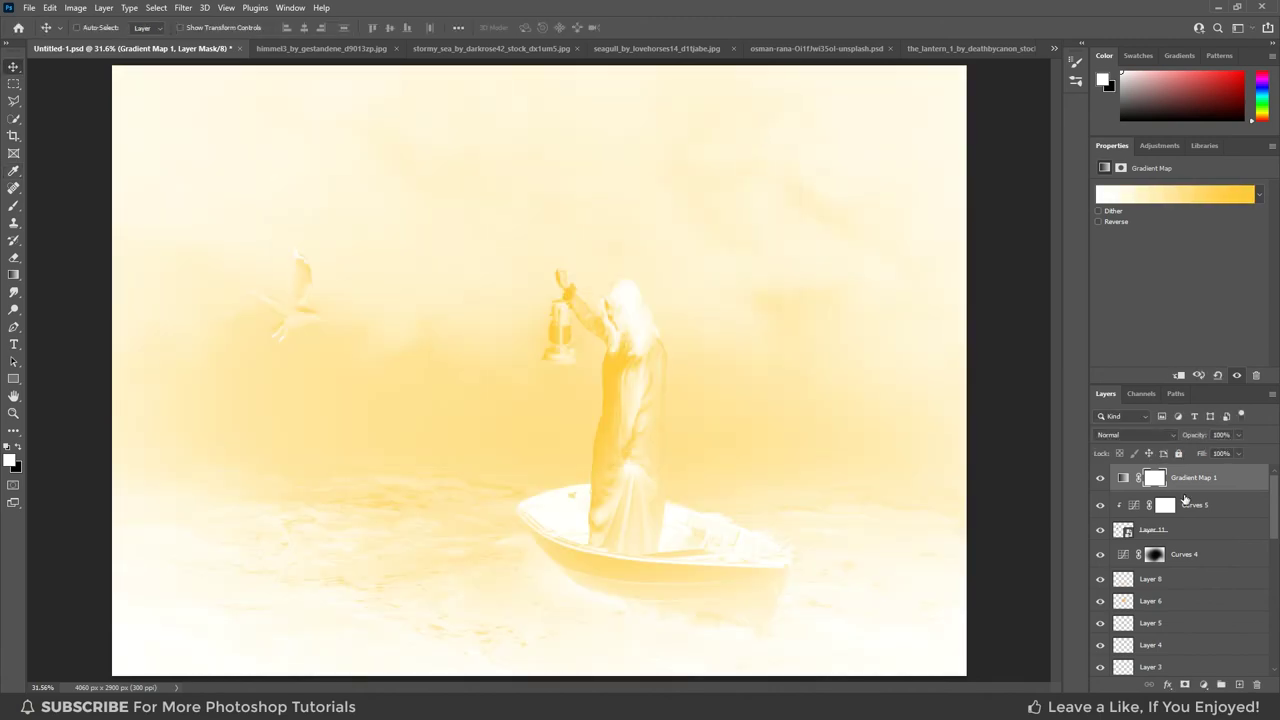
Clip Gradient Map 1 to the seagull layer.
{"action": "key", "text": "ctrl+alt+g"}
{"action": "key", "text": "v"}
{"action": "scroll", "coordinate": [268, 291], "scroll_direction": "up", "scroll_amount": 2}
{"action": "scroll", "coordinate": [268, 291], "scroll_direction": "up", "scroll_amount": 2}
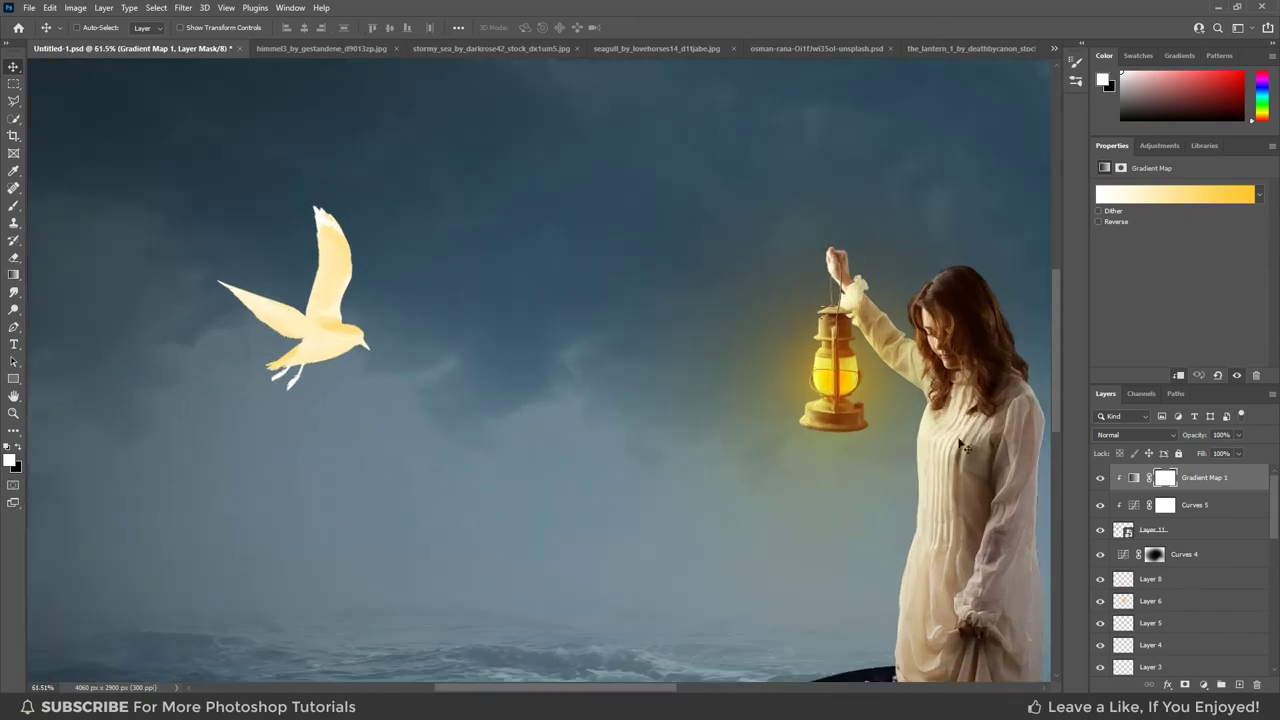
{"action": "scroll", "coordinate": [1125, 432], "scroll_direction": "down", "scroll_amount": 3}
{"action": "scroll", "coordinate": [1123, 428], "scroll_direction": "down", "scroll_amount": 6}
{"action": "scroll", "coordinate": [1123, 428], "scroll_direction": "down", "scroll_amount": 2}
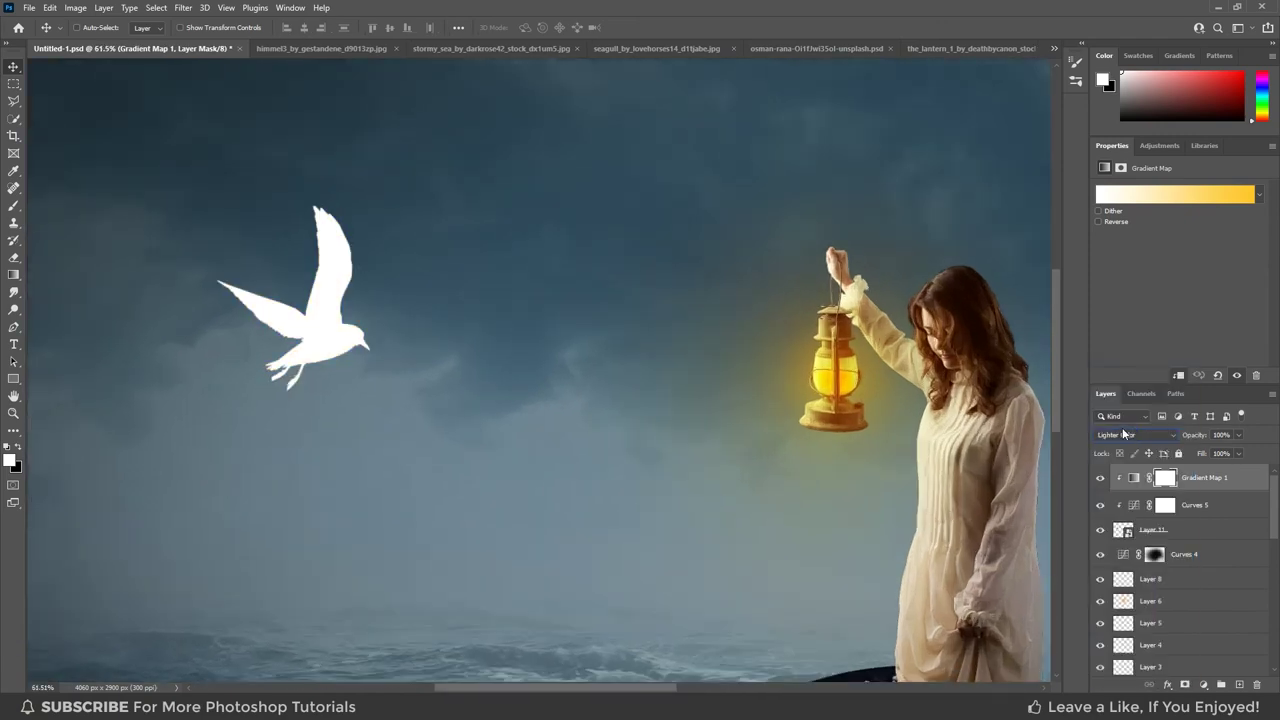
{"action": "scroll", "coordinate": [1122, 427], "scroll_direction": "down", "scroll_amount": 1}
{"action": "scroll", "coordinate": [1122, 427], "scroll_direction": "down", "scroll_amount": 1}
{"action": "scroll", "coordinate": [1122, 427], "scroll_direction": "down", "scroll_amount": 1}
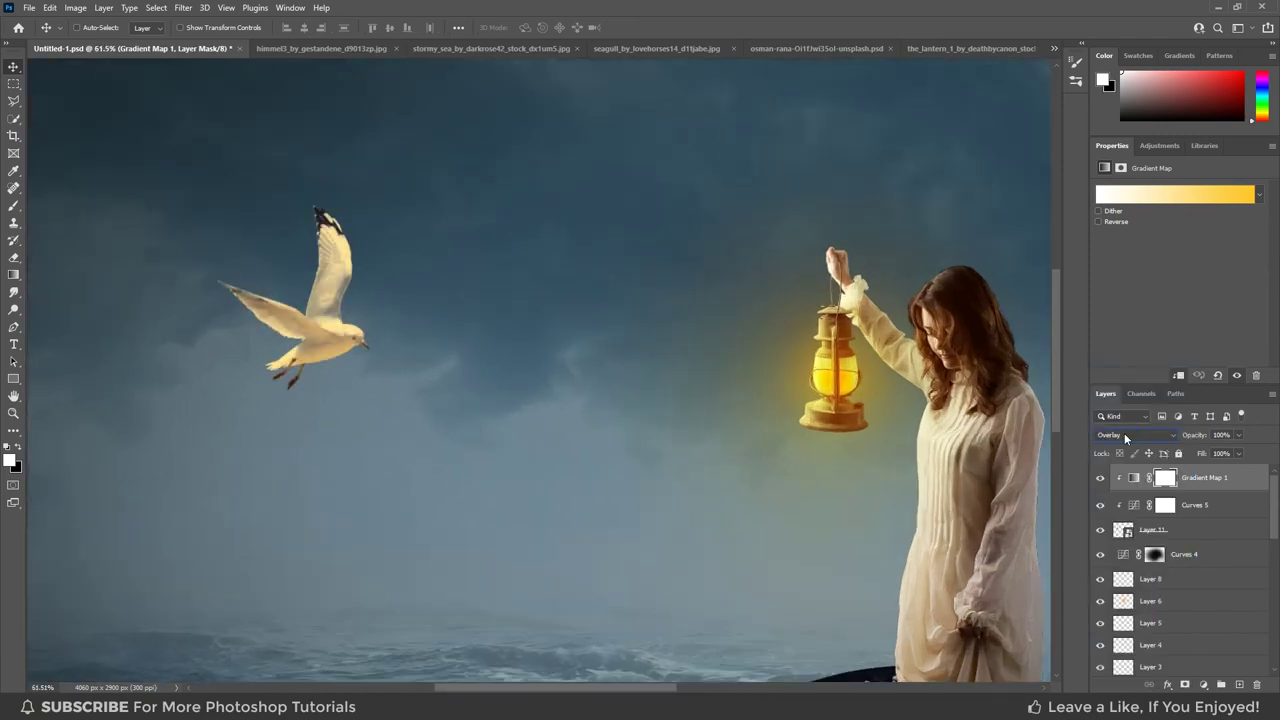
Switch Gradient Map 1's blend mode from Normal to Overlay.
{"action": "left_click", "coordinate": [1124, 433]}
{"action": "left_click", "coordinate": [1116, 473]}
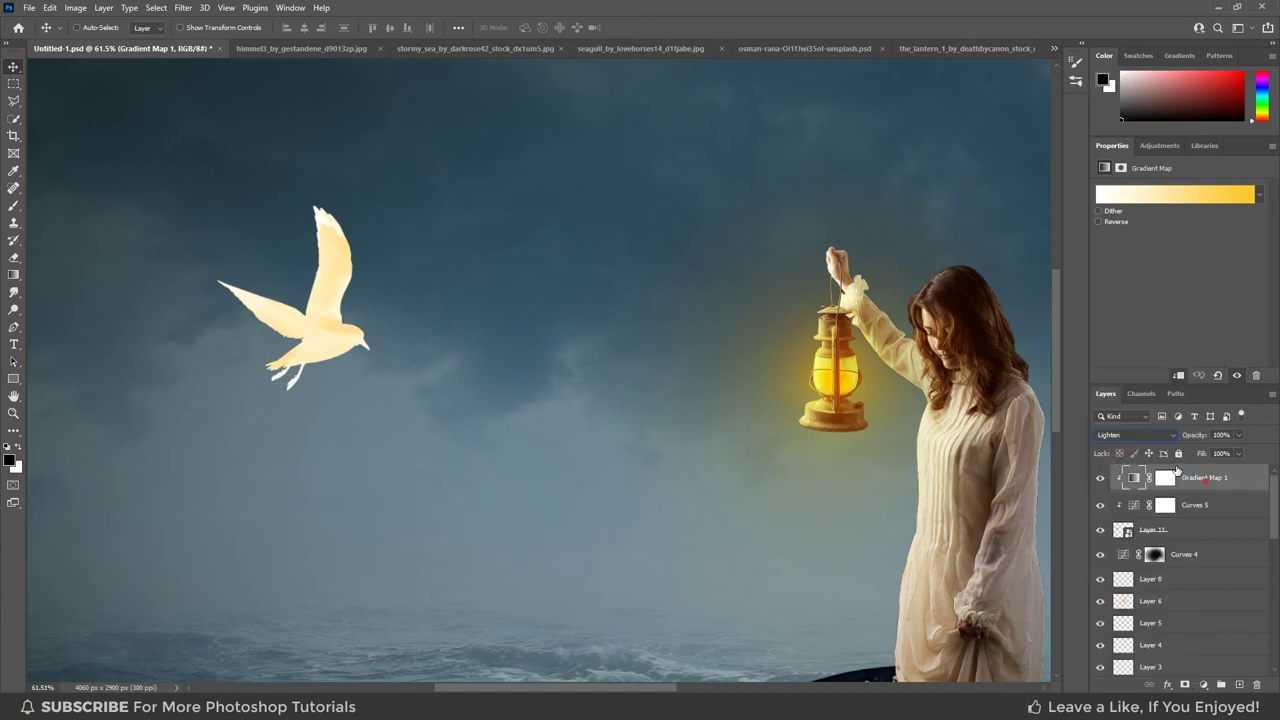
{"action": "left_click", "coordinate": [1130, 435]}
{"action": "left_click", "coordinate": [1105, 371]}
{"action": "scroll", "coordinate": [455, 339], "scroll_direction": "down", "scroll_amount": 5}
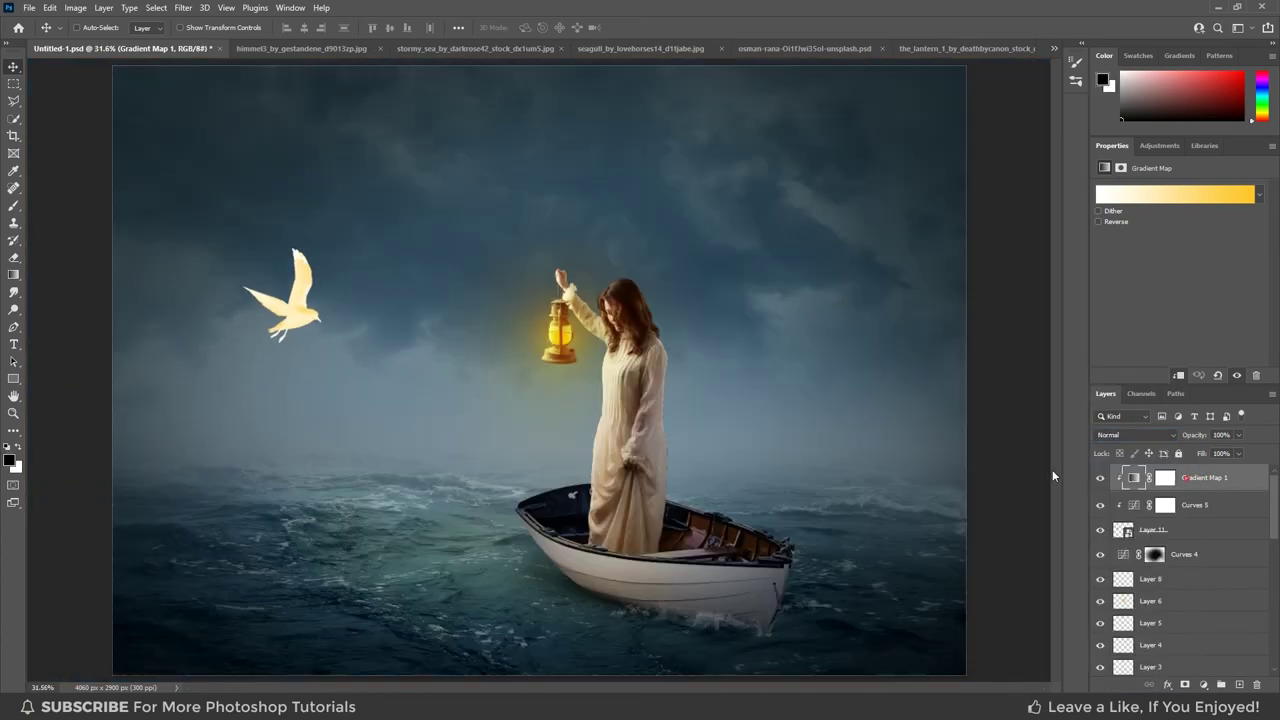
{"action": "left_click", "coordinate": [1134, 435]}
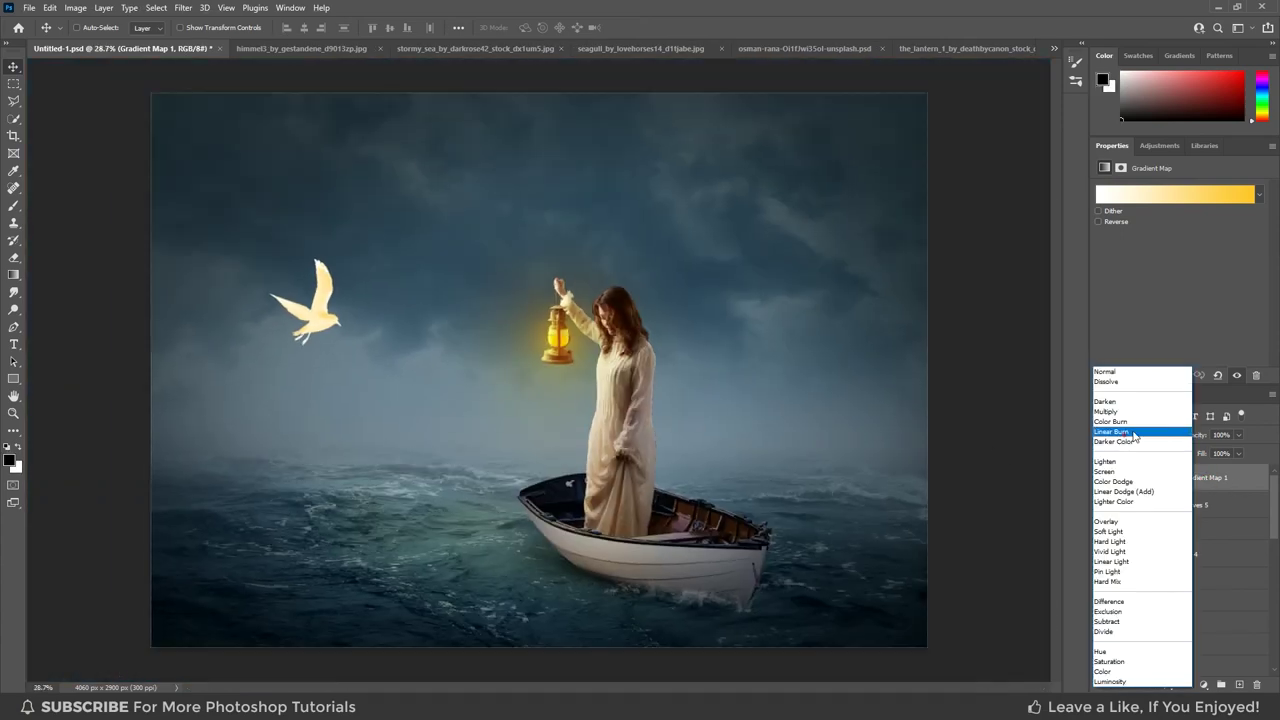
{"action": "left_click", "coordinate": [1108, 521]}
{"action": "scroll", "coordinate": [306, 305], "scroll_direction": "up", "scroll_amount": 1}
{"action": "scroll", "coordinate": [306, 305], "scroll_direction": "up", "scroll_amount": 4}
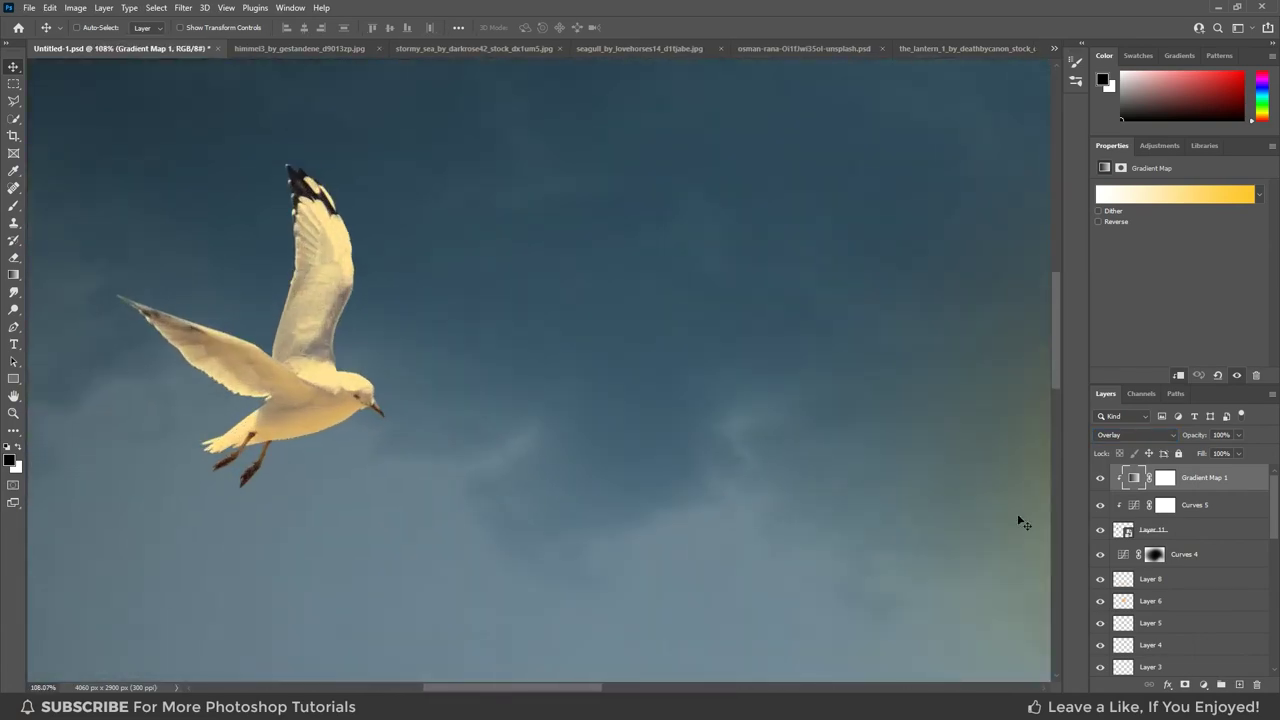
Select Gradient Map 1's layer mask and fill it with black.
{"action": "left_click", "coordinate": [49, 7]}
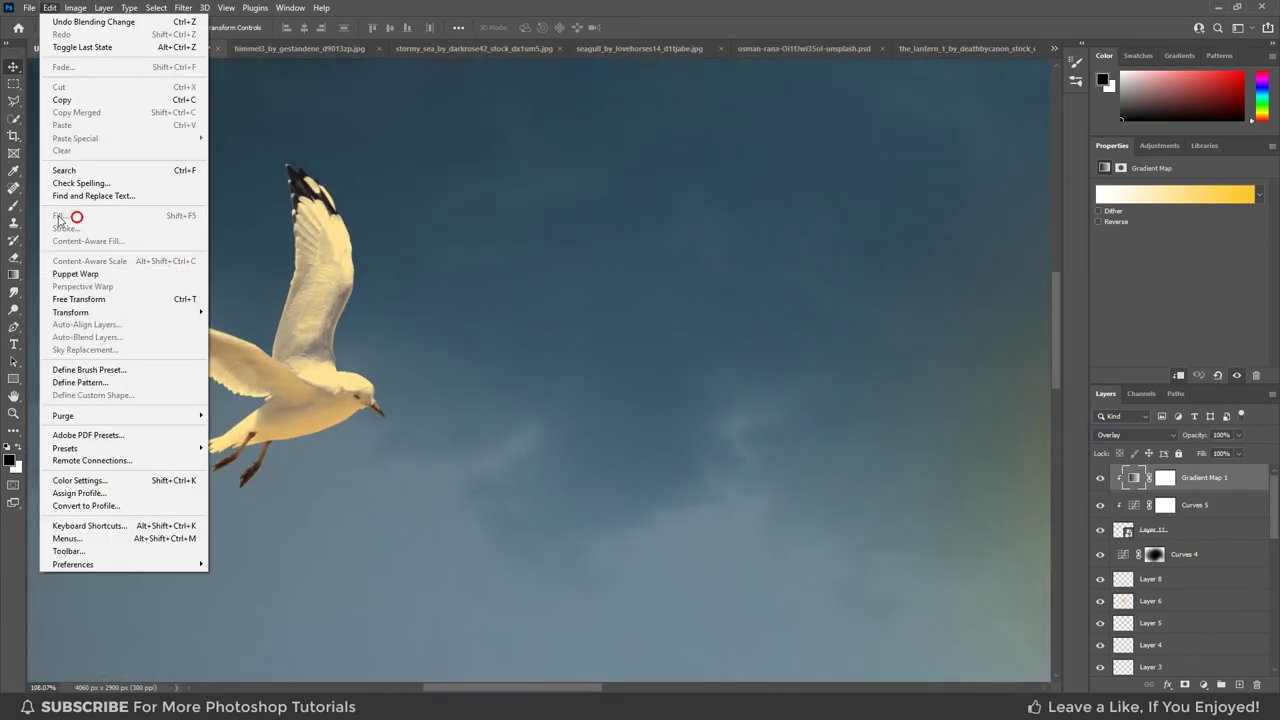
{"action": "left_click", "coordinate": [1165, 477]}
{"action": "left_click", "coordinate": [49, 7]}
{"action": "left_click", "coordinate": [60, 216]}
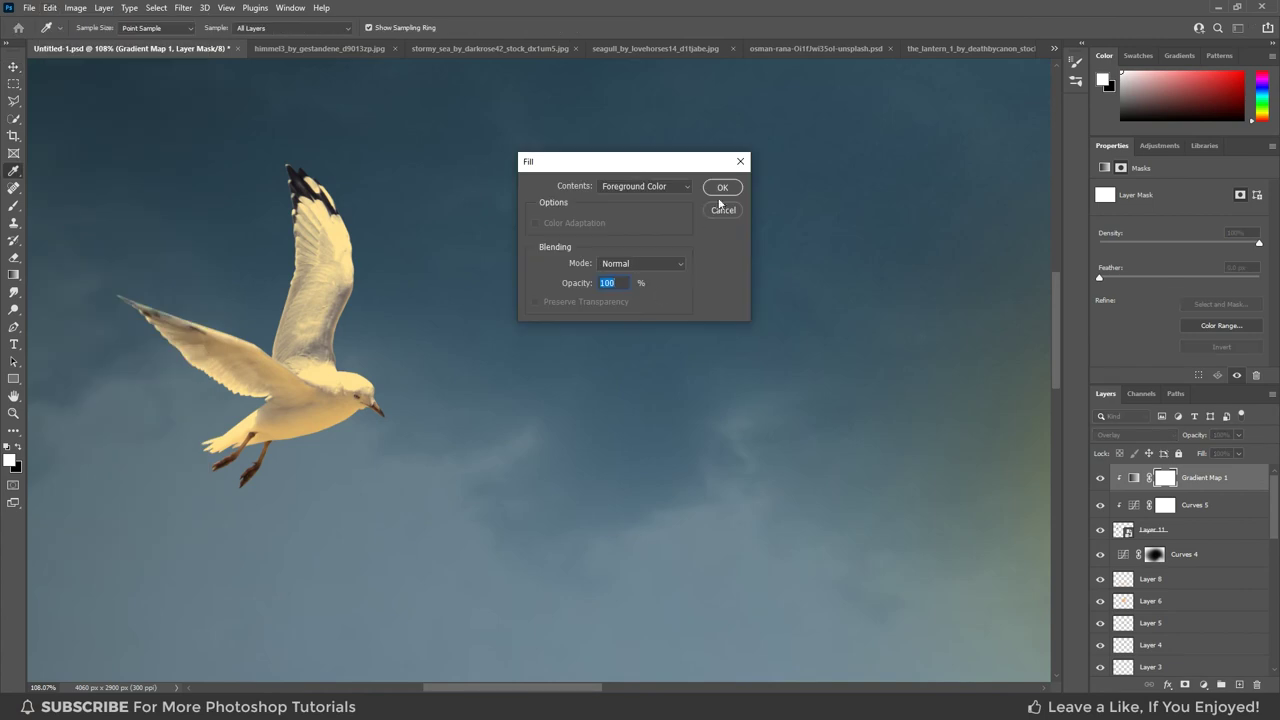
{"action": "left_click", "coordinate": [721, 189]}
{"action": "key", "text": "v"}
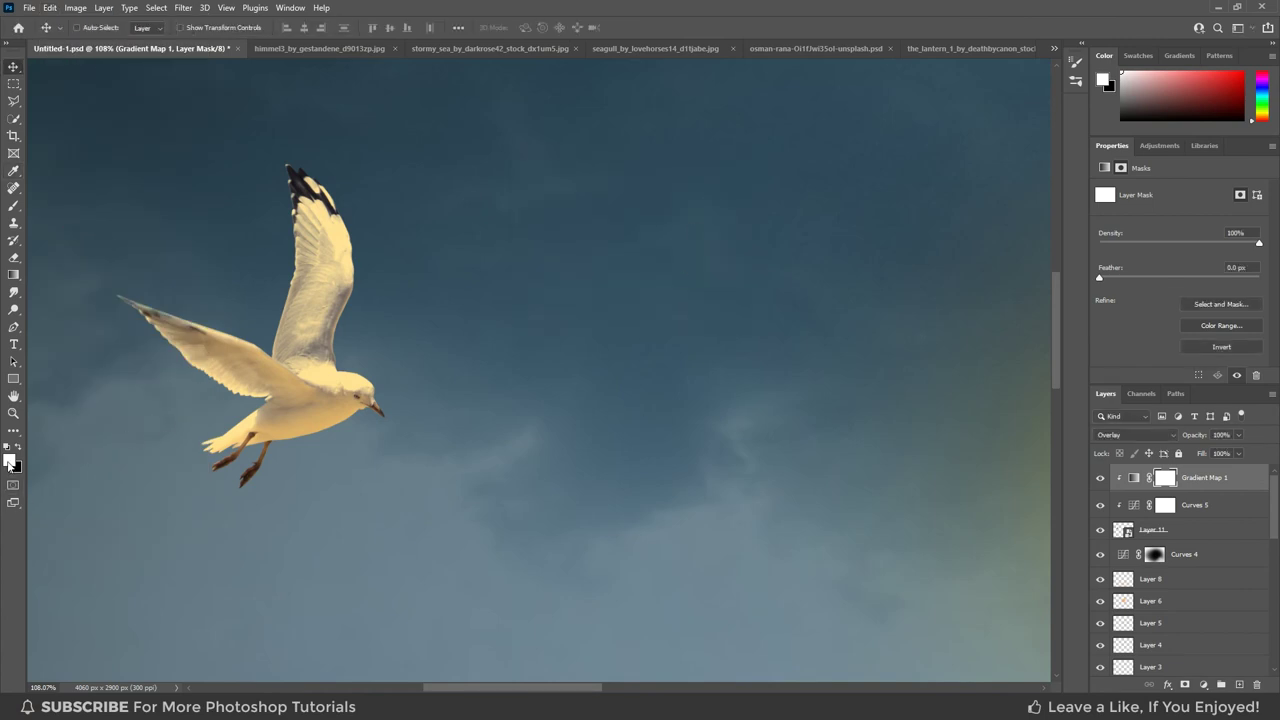
{"action": "left_click", "coordinate": [49, 7]}
{"action": "left_click", "coordinate": [60, 216]}
{"action": "left_click", "coordinate": [600, 171]}
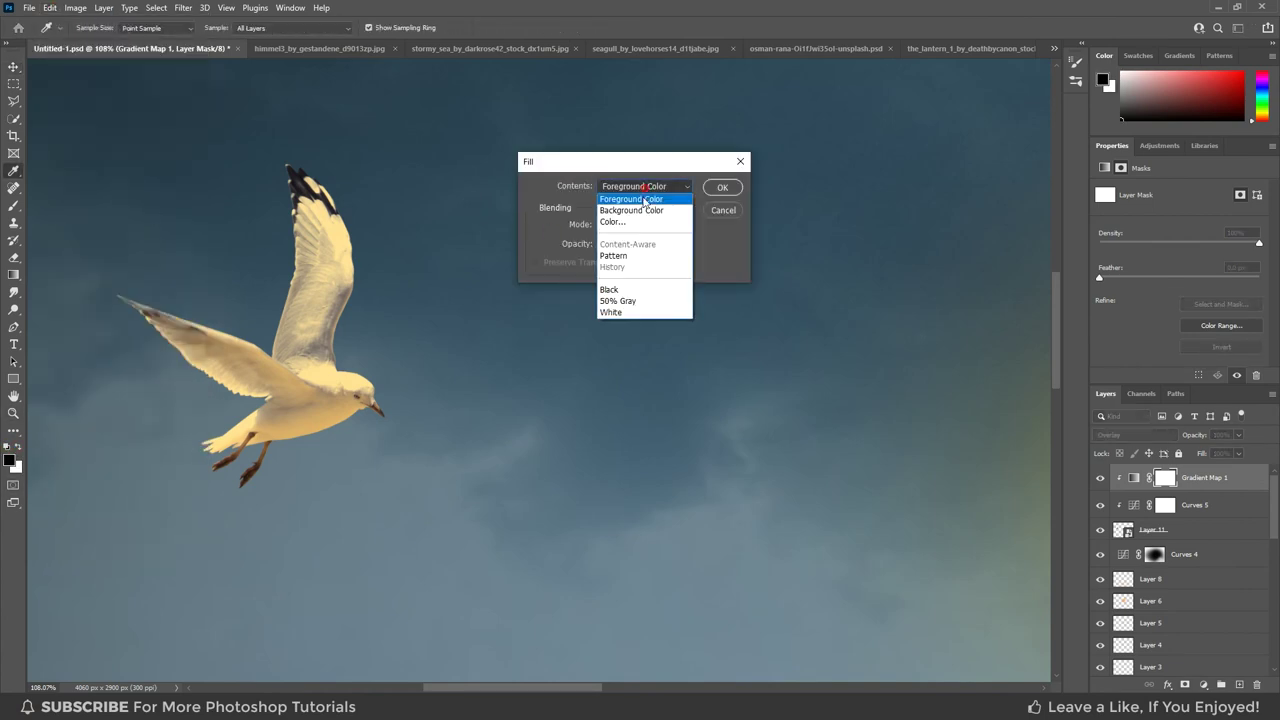
{"action": "left_click", "coordinate": [730, 186]}
Paint white on the gull's belly with a small soft brush at 10% opacity.
{"action": "key", "text": "b"}
{"action": "key", "text": "x"}
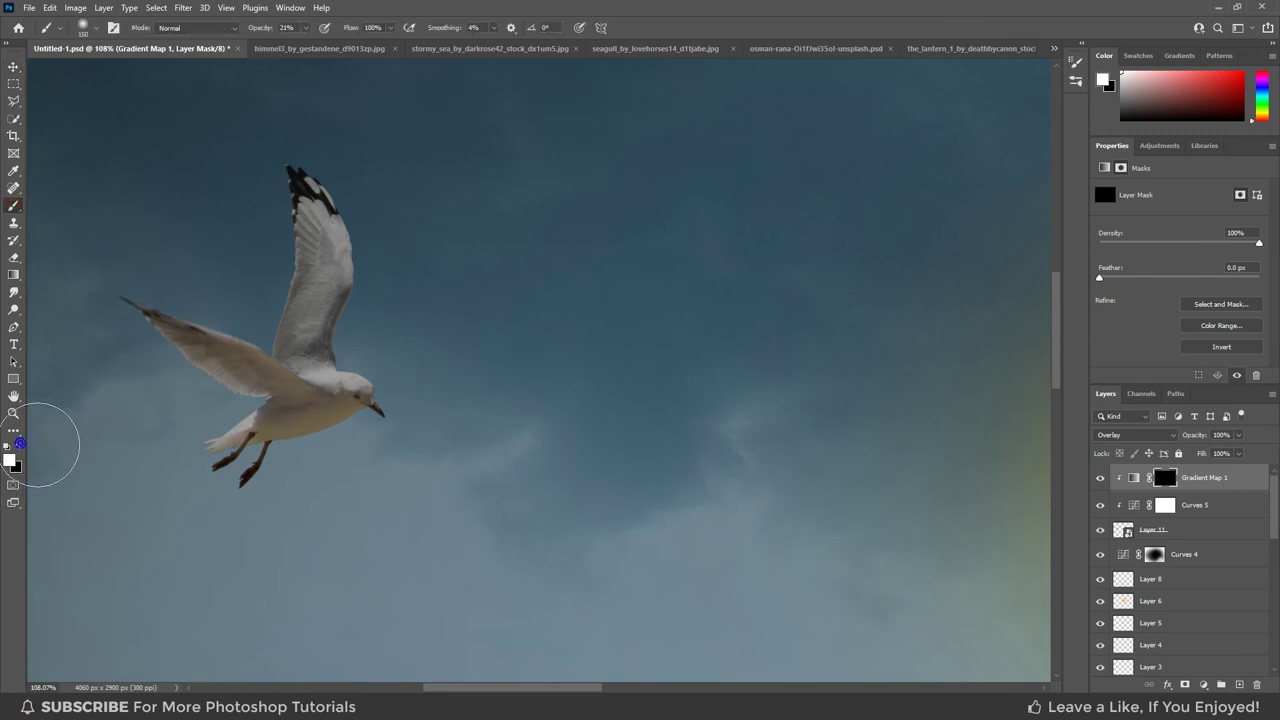
{"action": "scroll", "coordinate": [335, 275], "scroll_direction": "up", "scroll_amount": 2}
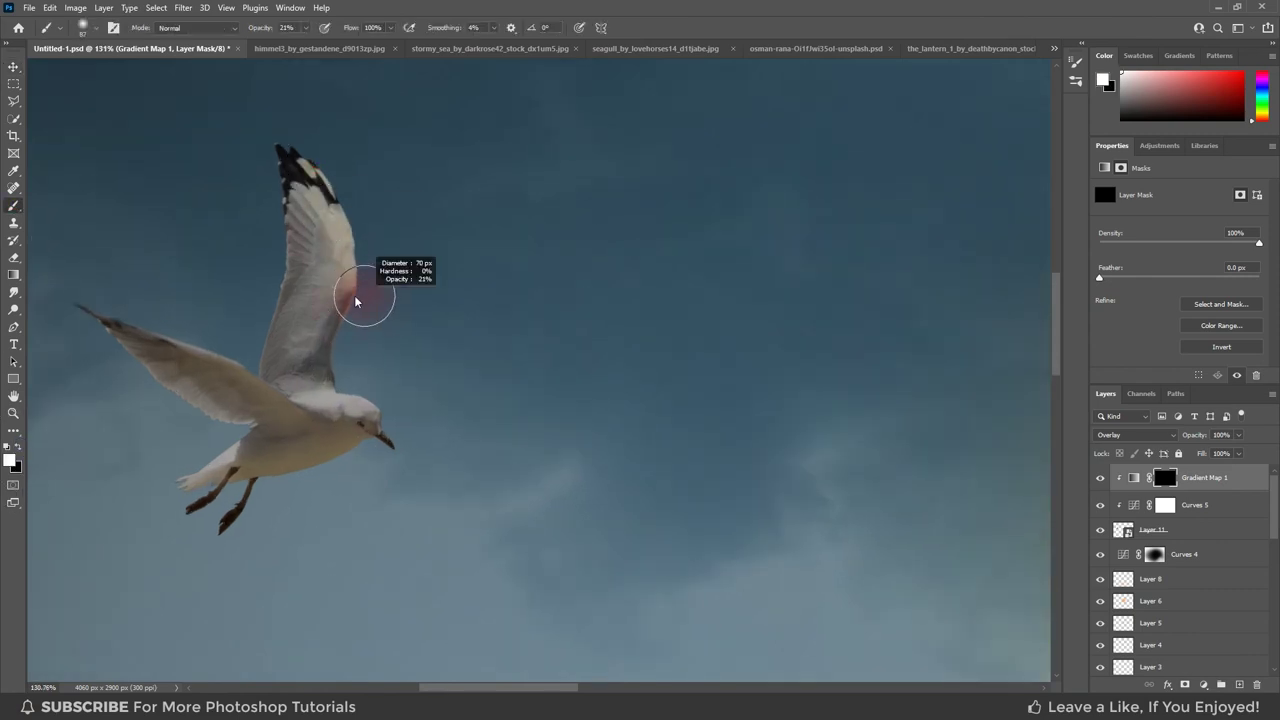
{"action": "scroll", "coordinate": [350, 370], "scroll_direction": "up", "scroll_amount": 2}
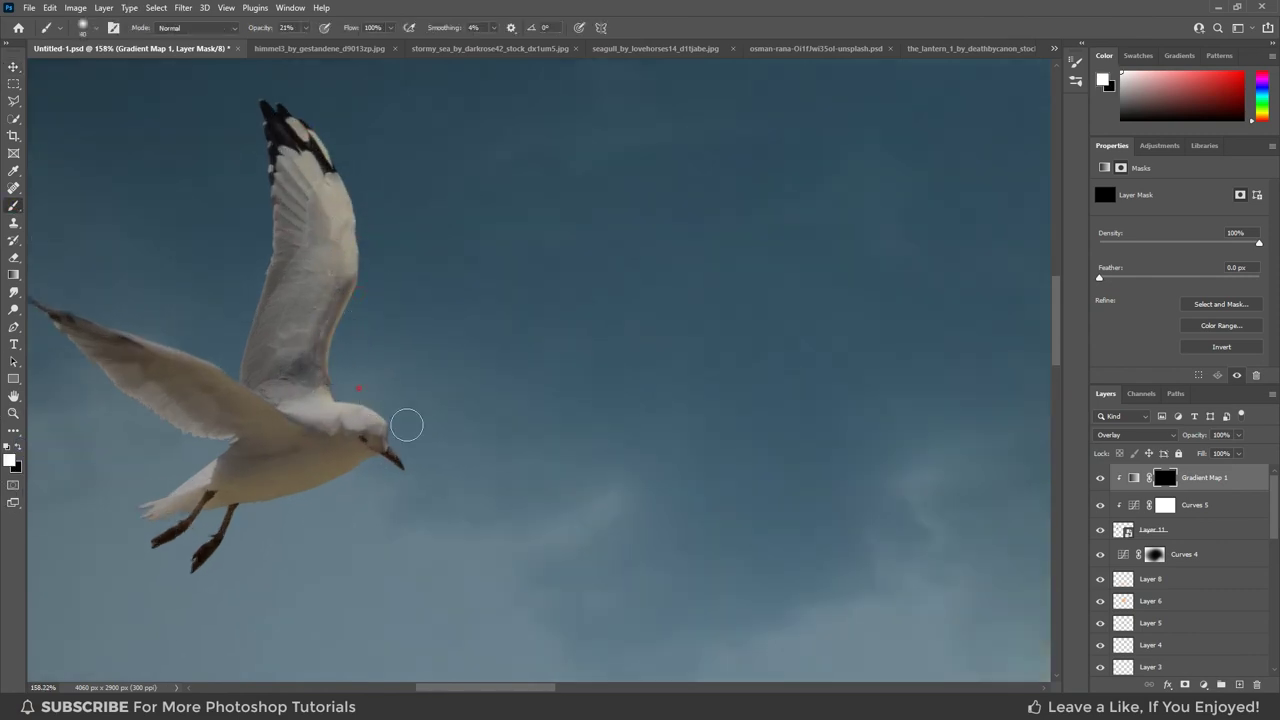
{"action": "left_click_drag", "start_coordinate": [410, 477], "coordinate": [349, 493]}
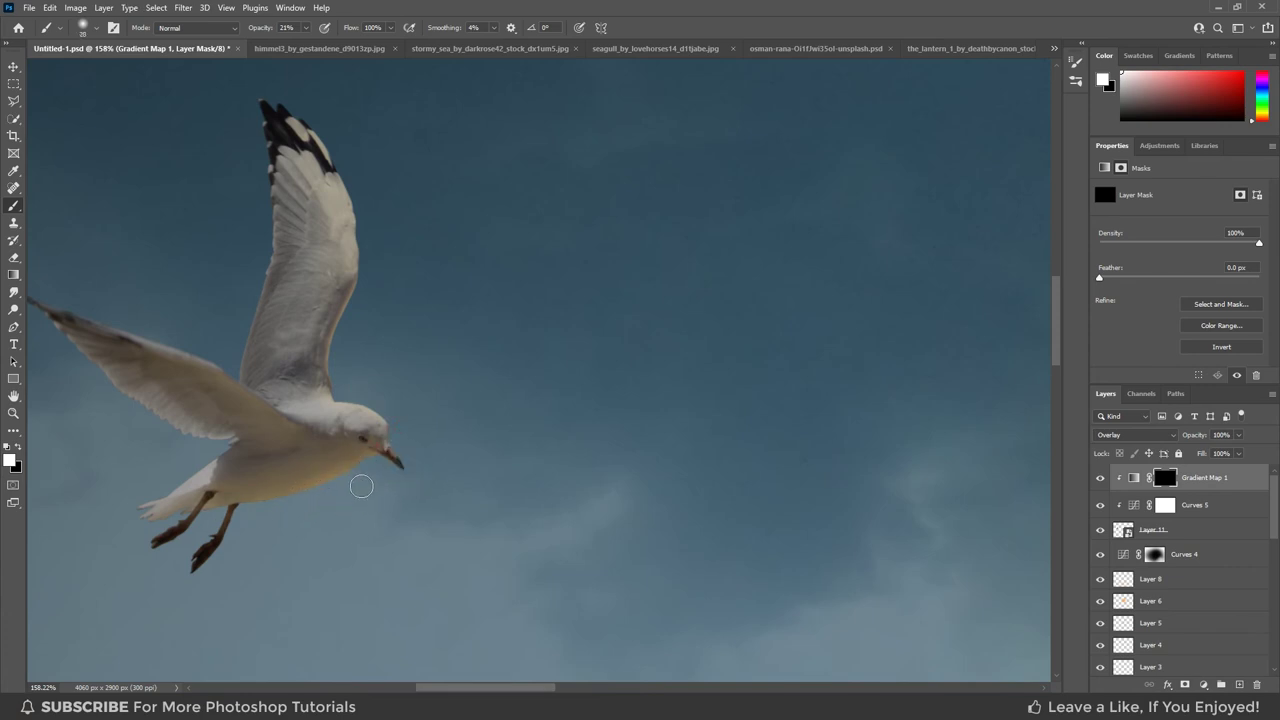
{"action": "right_click", "coordinate": [303, 434], "text": "alt"}
{"action": "left_click_drag", "start_coordinate": [265, 31], "coordinate": [275, 31]}
{"action": "scroll", "coordinate": [286, 417], "scroll_direction": "up", "scroll_amount": 3}
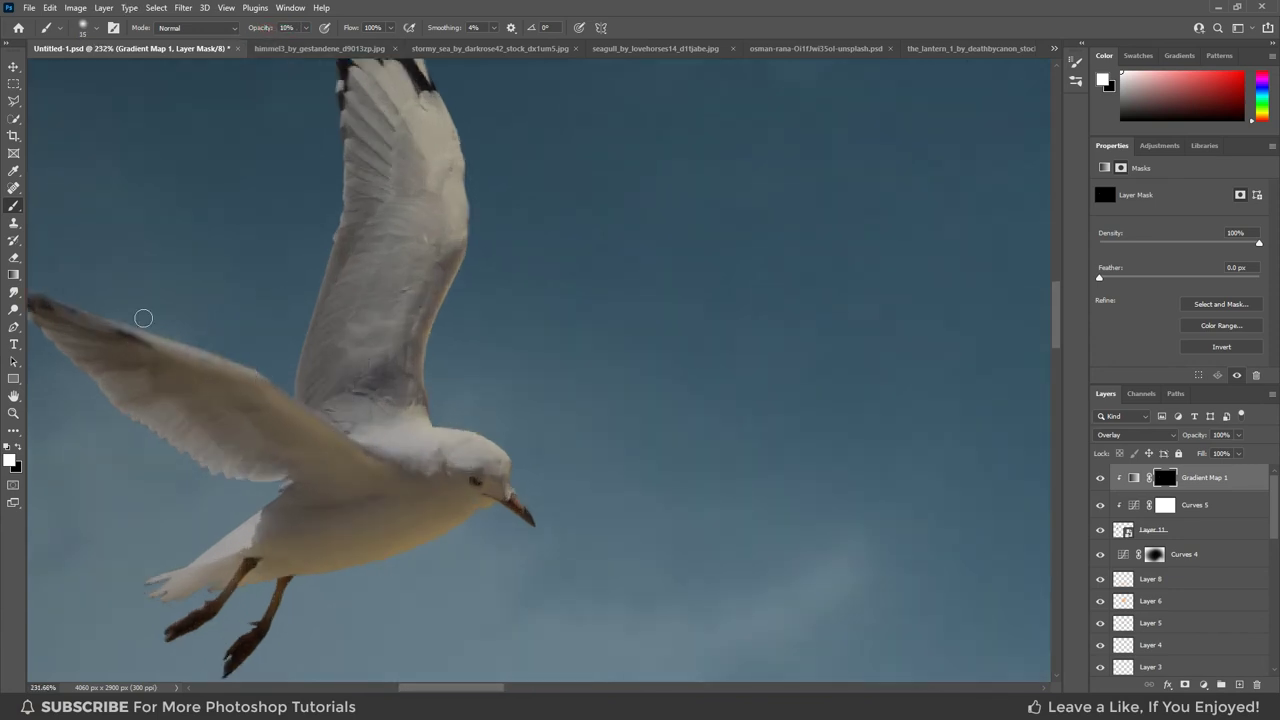
{"action": "scroll", "coordinate": [328, 372], "scroll_direction": "down", "scroll_amount": 5}
{"action": "scroll", "coordinate": [491, 445], "scroll_direction": "down", "scroll_amount": 2}
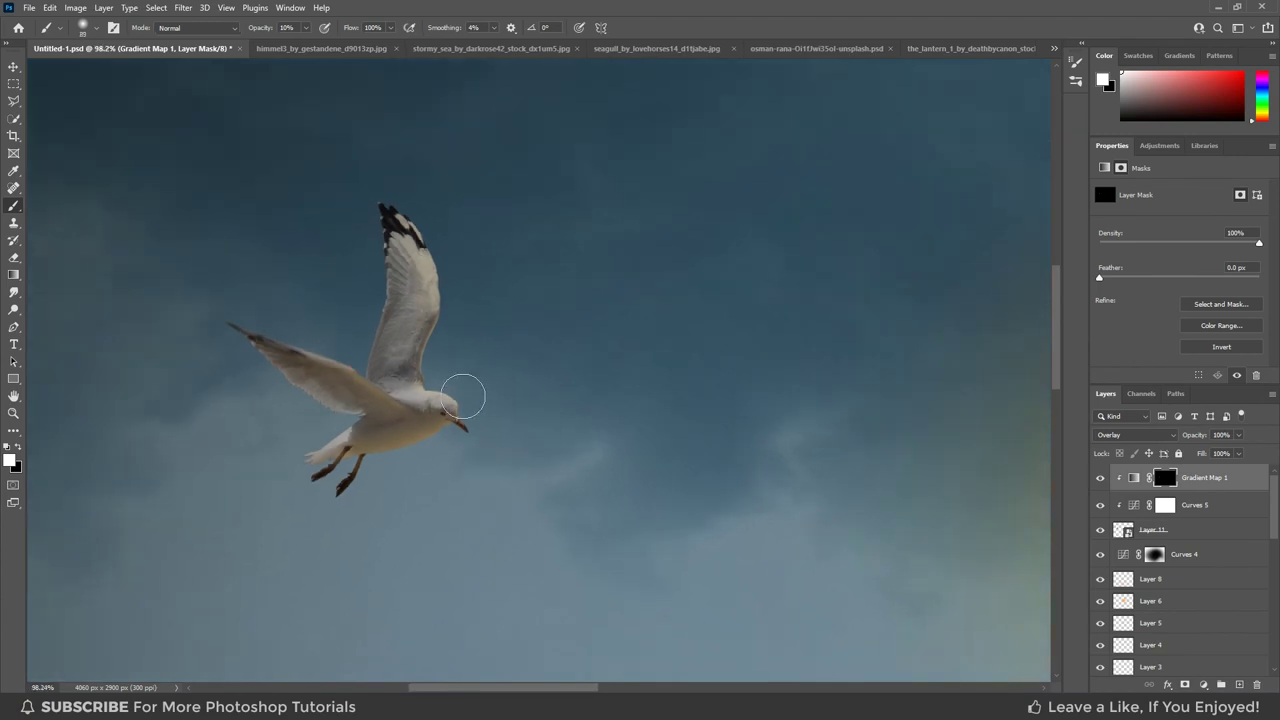
{"action": "scroll", "coordinate": [611, 453], "scroll_direction": "down", "scroll_amount": 3}
{"action": "scroll", "coordinate": [611, 453], "scroll_direction": "down", "scroll_amount": 1}
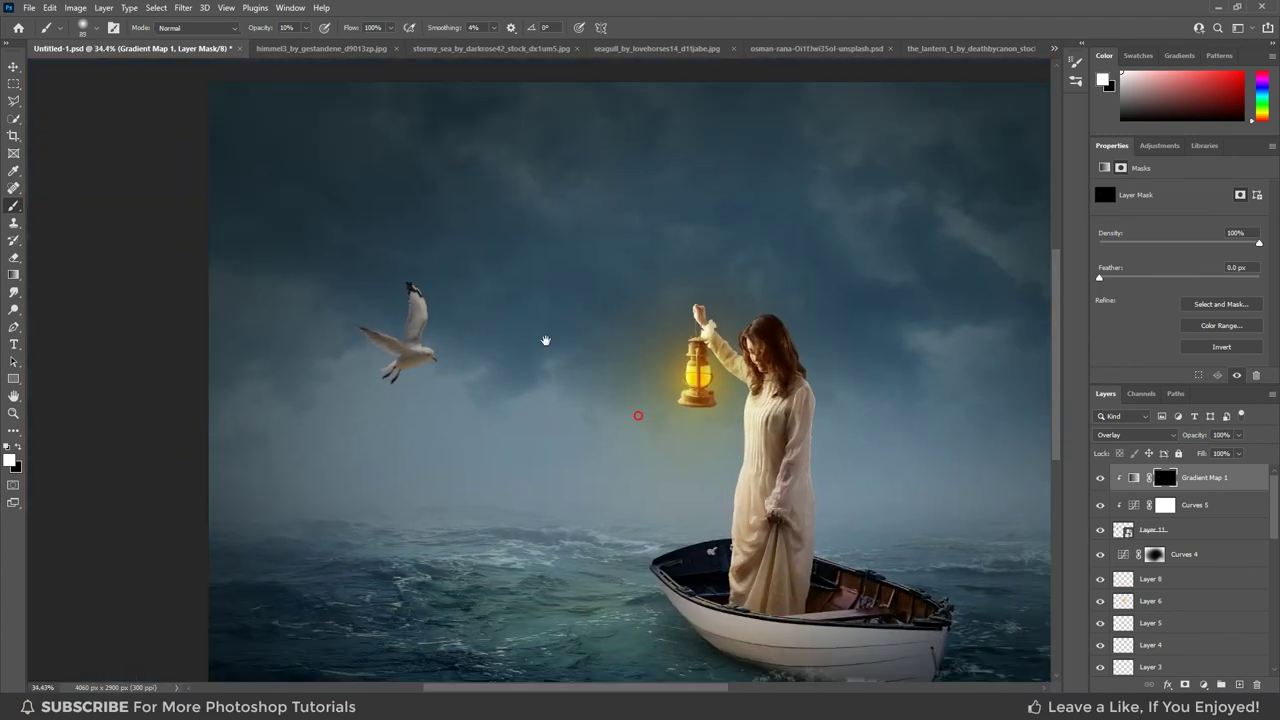
{"action": "left_click_drag", "start_coordinate": [611, 453], "coordinate": [543, 343]}
Select Curves 5, raise the curve's top point and add a midtone point to brighten the gull.
{"action": "key", "text": "v"}
{"action": "scroll", "coordinate": [604, 371], "scroll_direction": "down", "scroll_amount": 1}
{"action": "key", "text": "alt+bracketleft"}
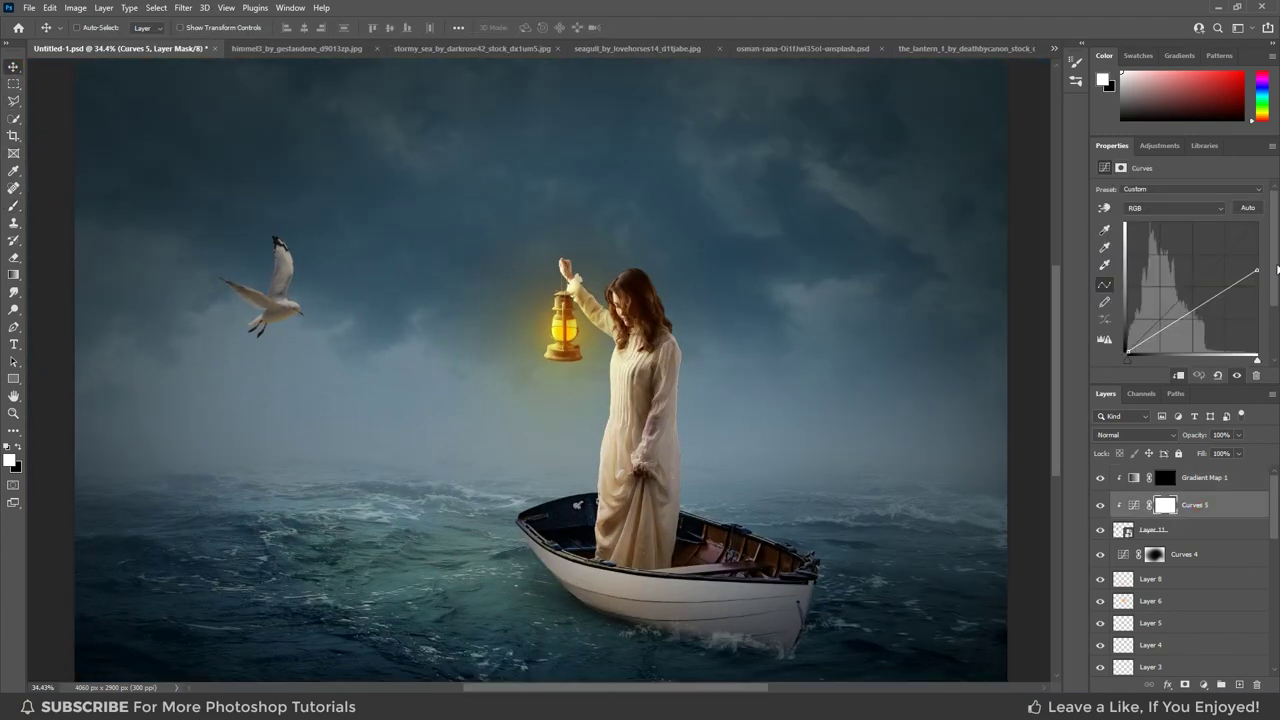
{"action": "left_click_drag", "start_coordinate": [1256, 269], "coordinate": [1257, 260]}
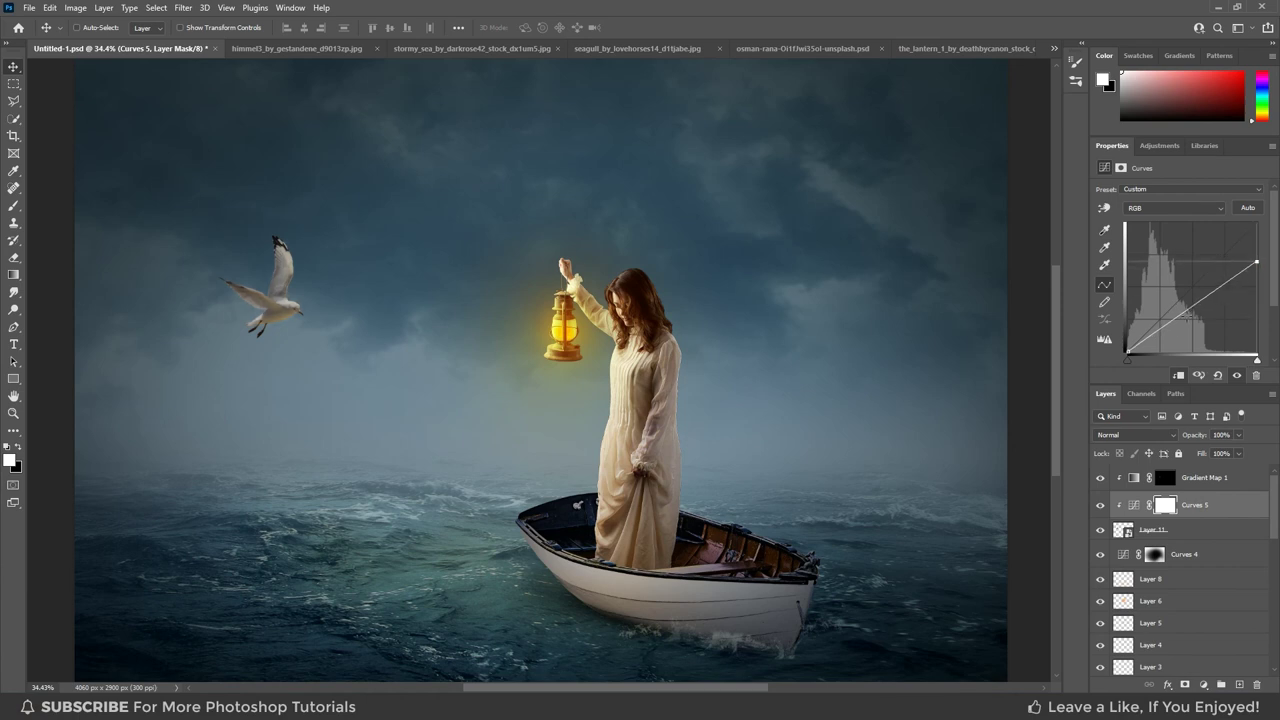
{"action": "left_click_drag", "start_coordinate": [1257, 270], "coordinate": [1257, 259]}
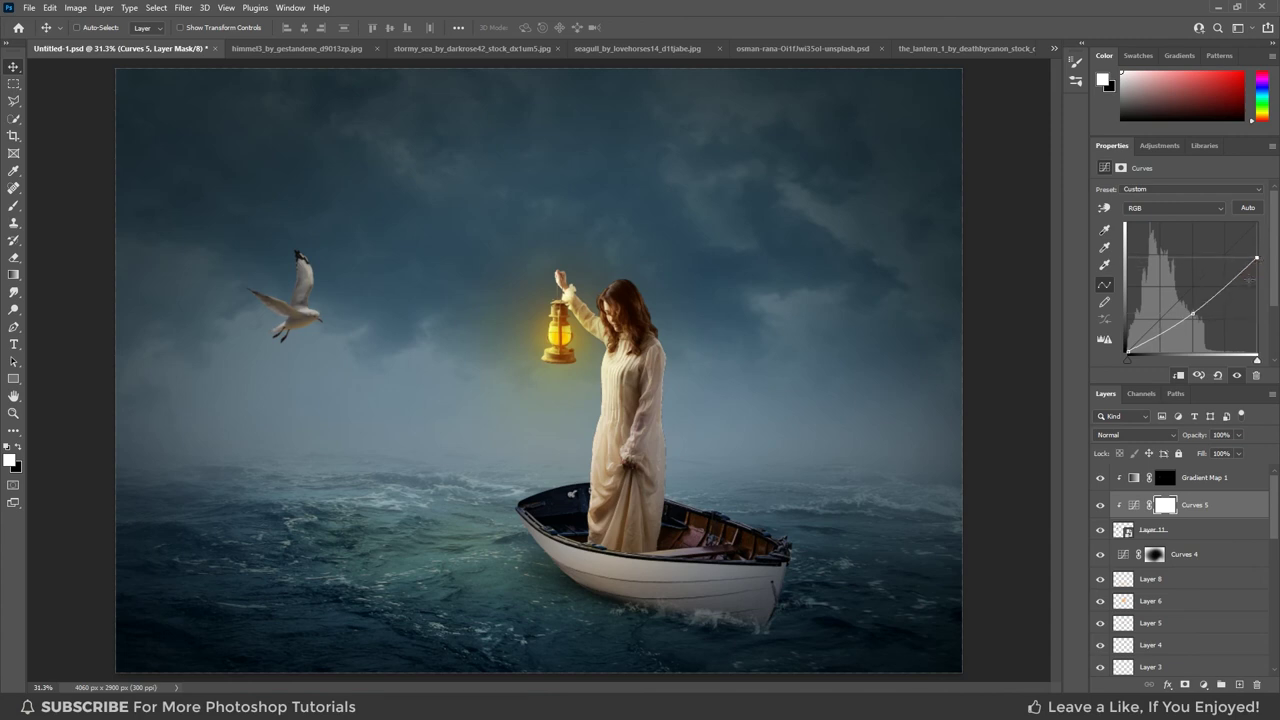
{"action": "left_click_drag", "start_coordinate": [1194, 315], "coordinate": [1205, 301]}
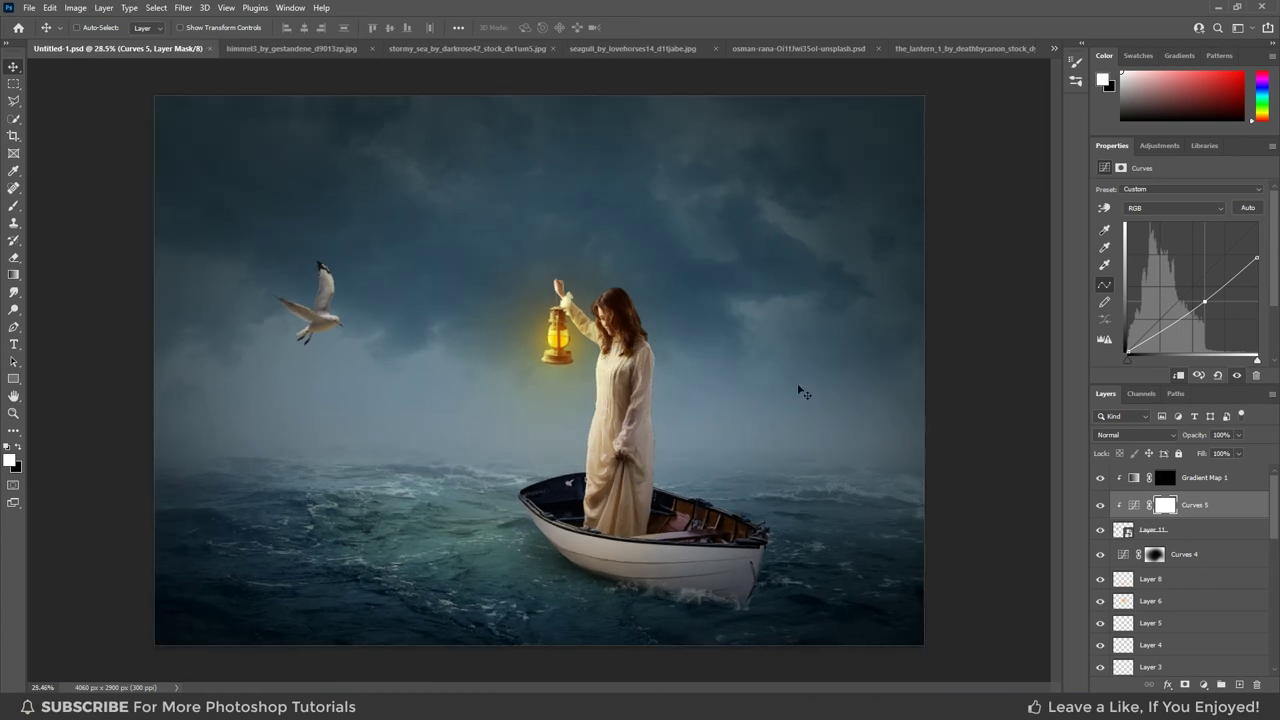
Add a Levels adjustment above Gradient Map 1 with input levels 0 / 0.86 / 216.
{"action": "left_click", "coordinate": [1228, 479]}
{"action": "left_click", "coordinate": [1203, 685]}
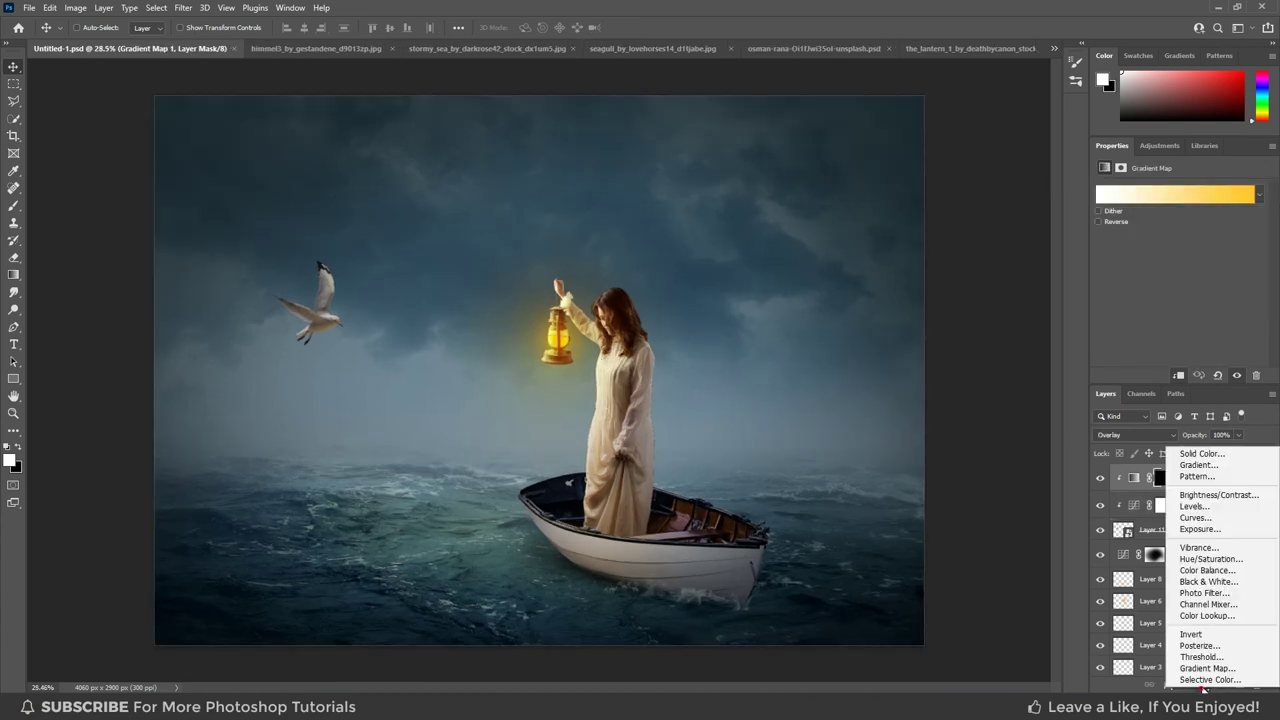
{"action": "left_click", "coordinate": [1194, 506]}
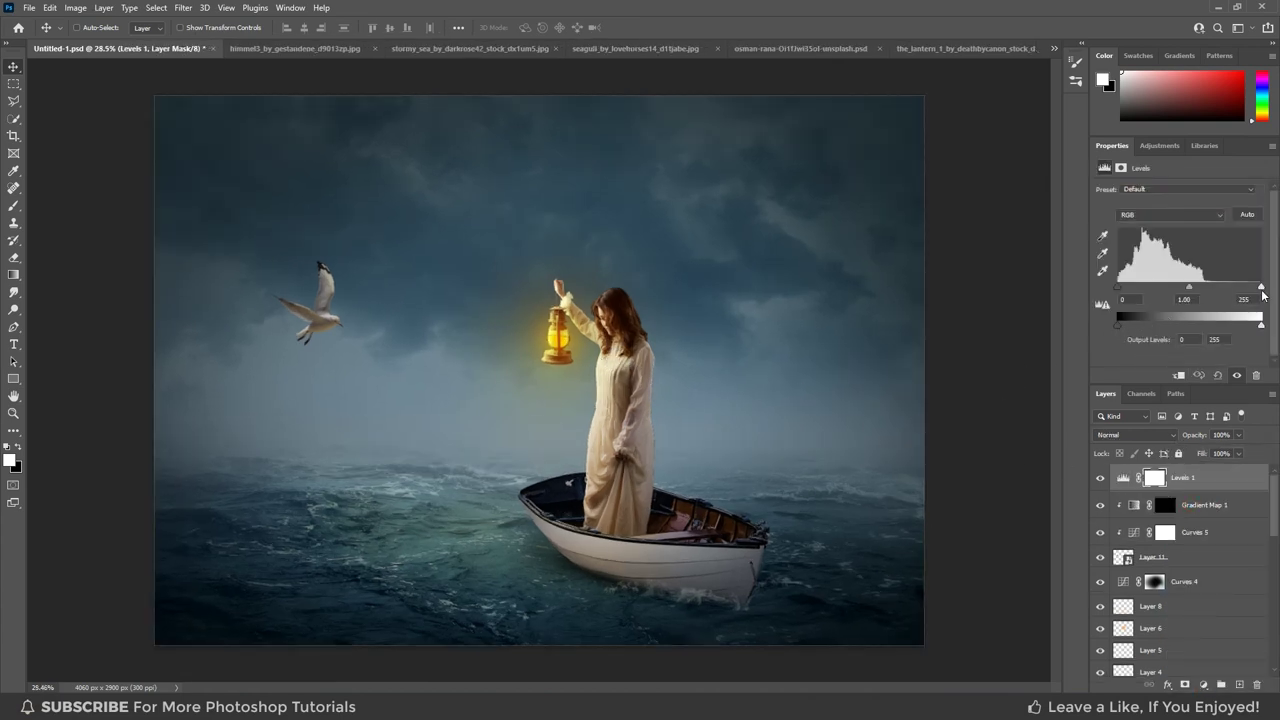
{"action": "mouse_move", "coordinate": [1261, 288]}
{"action": "left_mouse_down"}
{"action": "mouse_move", "coordinate": [1250, 328]}
{"action": "mouse_move", "coordinate": [1229, 292]}
{"action": "mouse_move", "coordinate": [1182, 289]}
{"action": "mouse_move", "coordinate": [1241, 289]}
{"action": "left_mouse_up"}
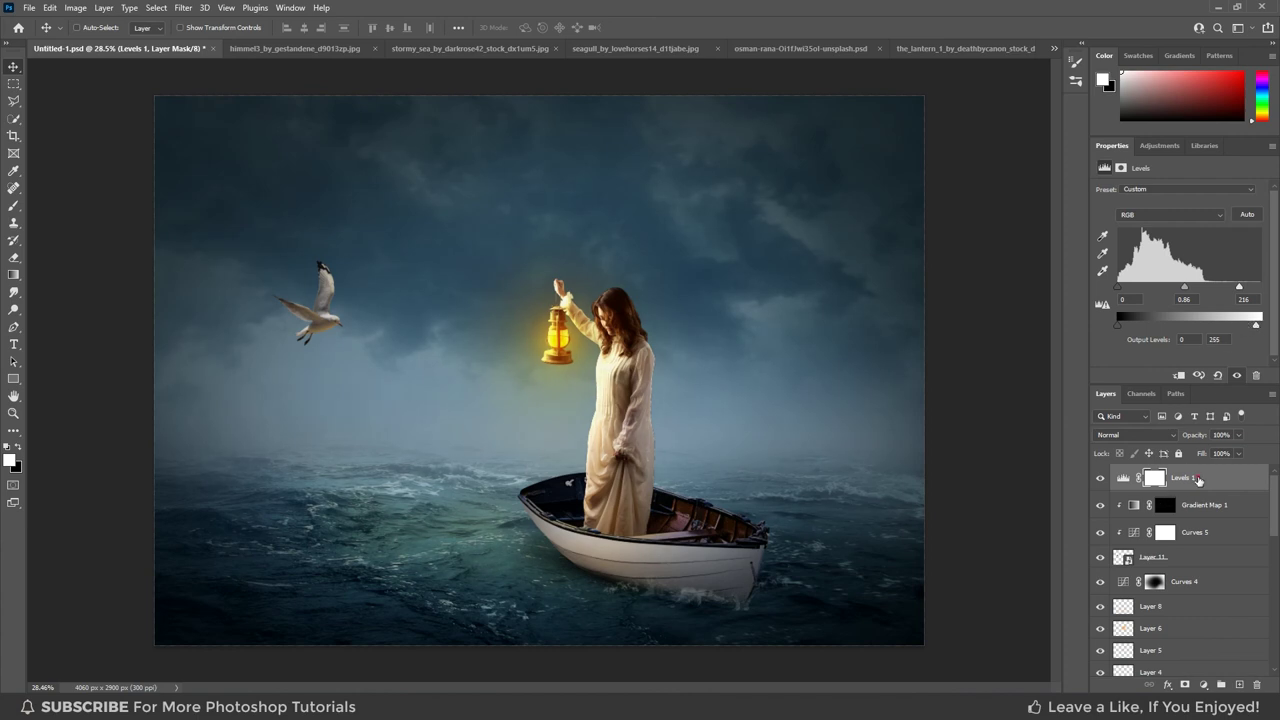
{"action": "key", "text": "ctrl+2"}
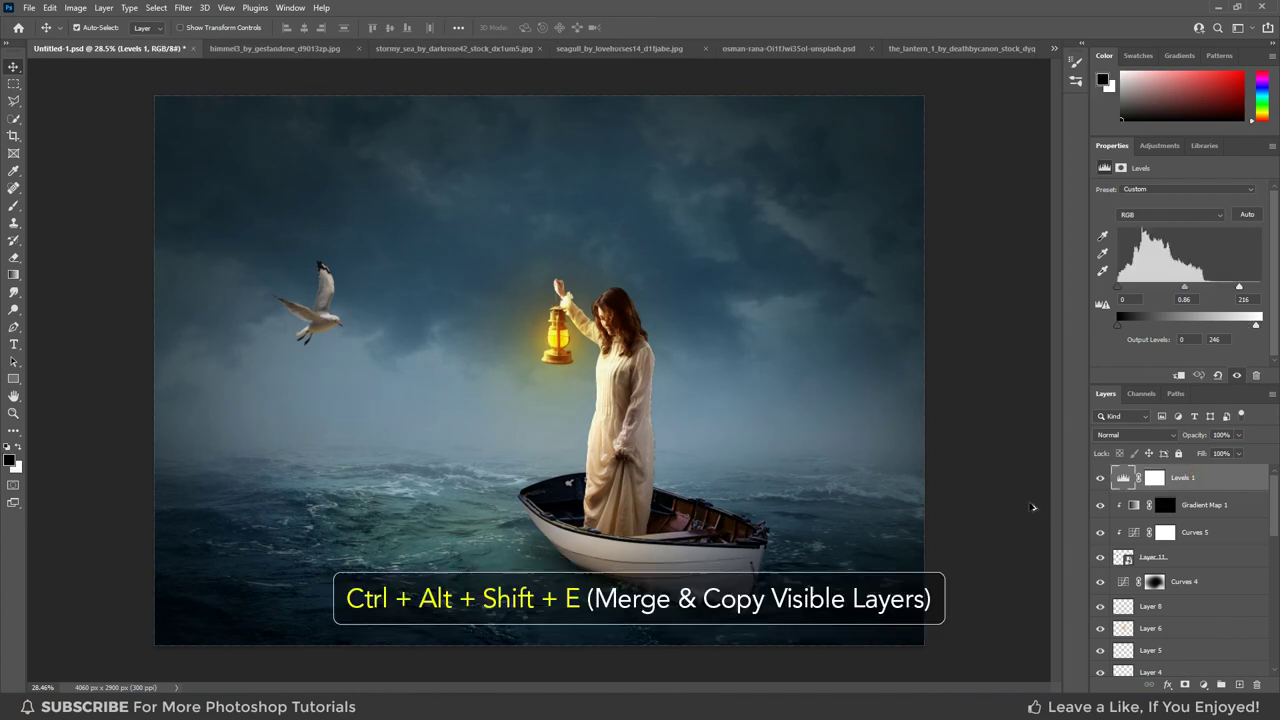
Stamp visible layers to Layer 12 and grade in Camera Raw: Shadows +43, Clarity +28, Dehaze +19, Contrast −19.
{"action": "key", "text": "ctrl+alt+shift+e"}
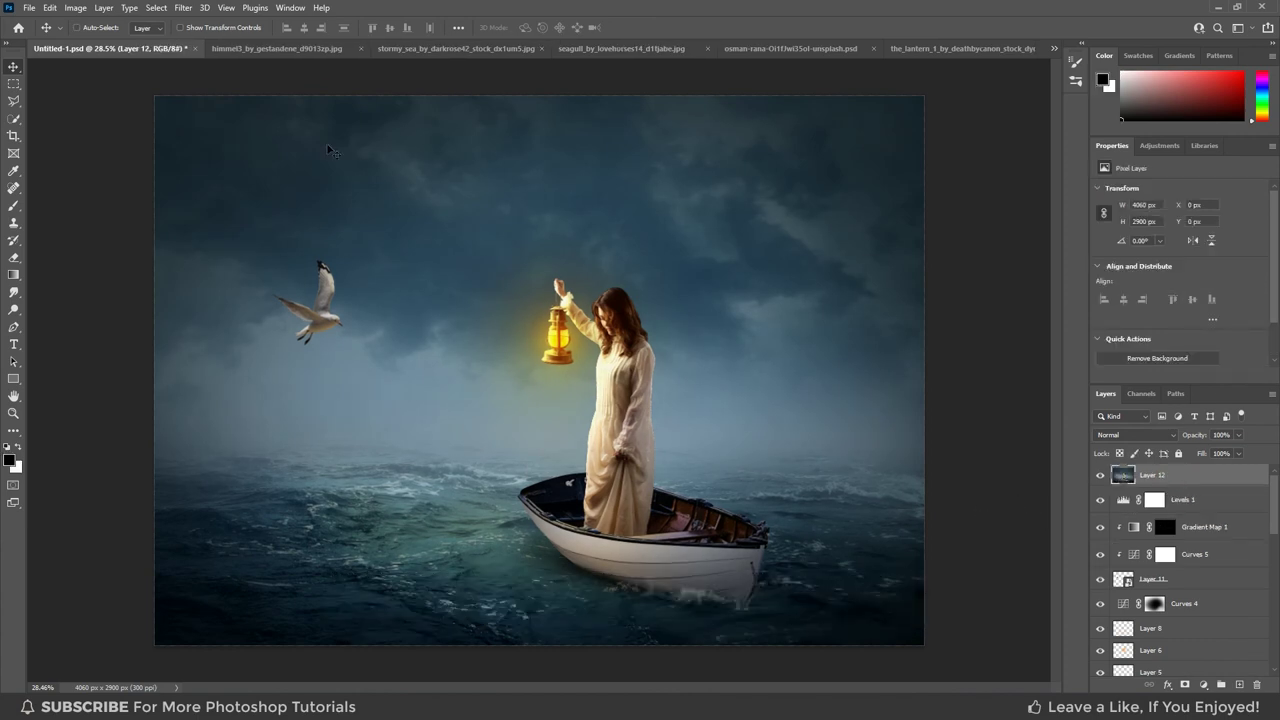
{"action": "left_click", "coordinate": [184, 8]}
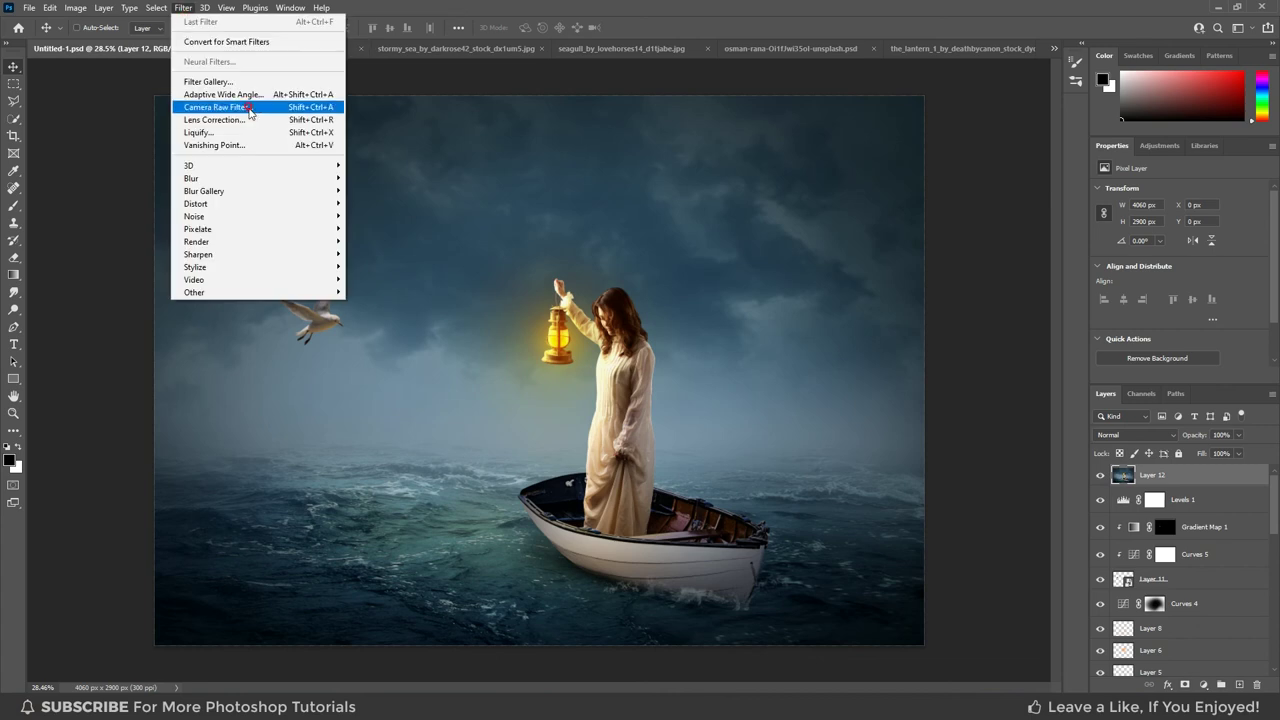
{"action": "left_click", "coordinate": [250, 112]}
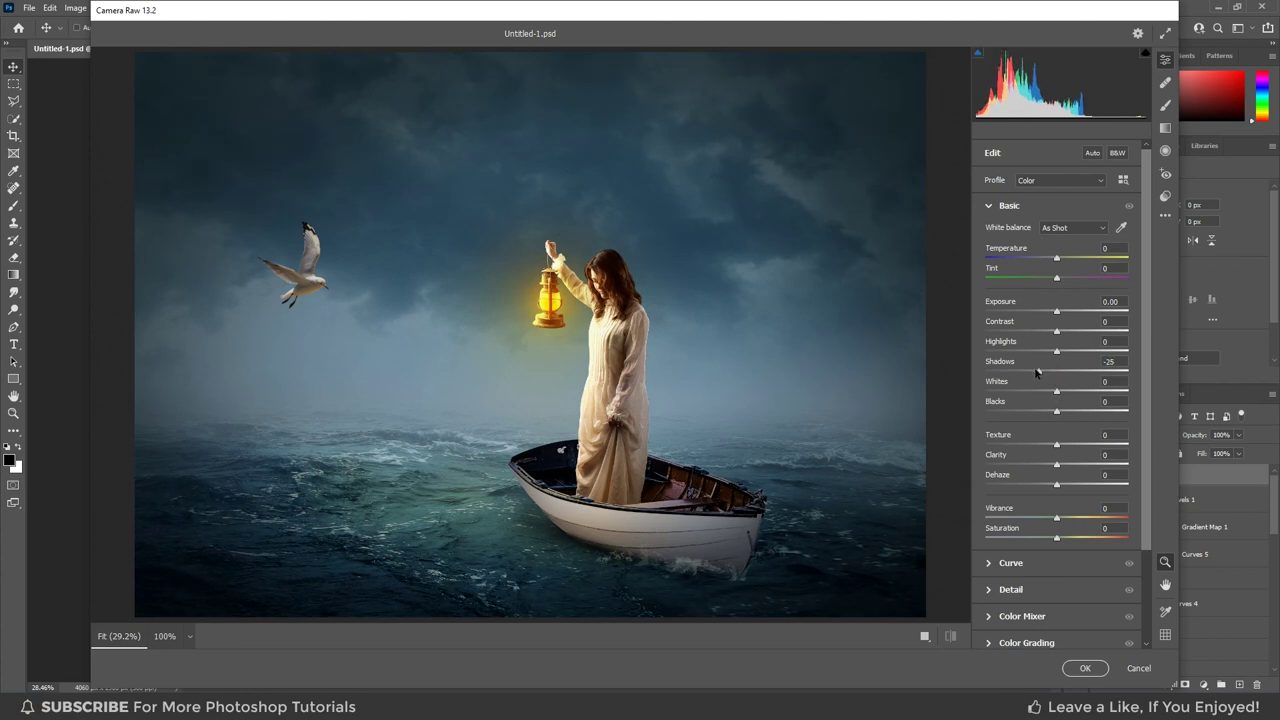
{"action": "mouse_move", "coordinate": [1036, 373]}
{"action": "left_mouse_down"}
{"action": "mouse_move", "coordinate": [1088, 368]}
{"action": "mouse_move", "coordinate": [1063, 351]}
{"action": "left_mouse_up"}
{"action": "left_click_drag", "start_coordinate": [1064, 355], "coordinate": [1046, 331]}
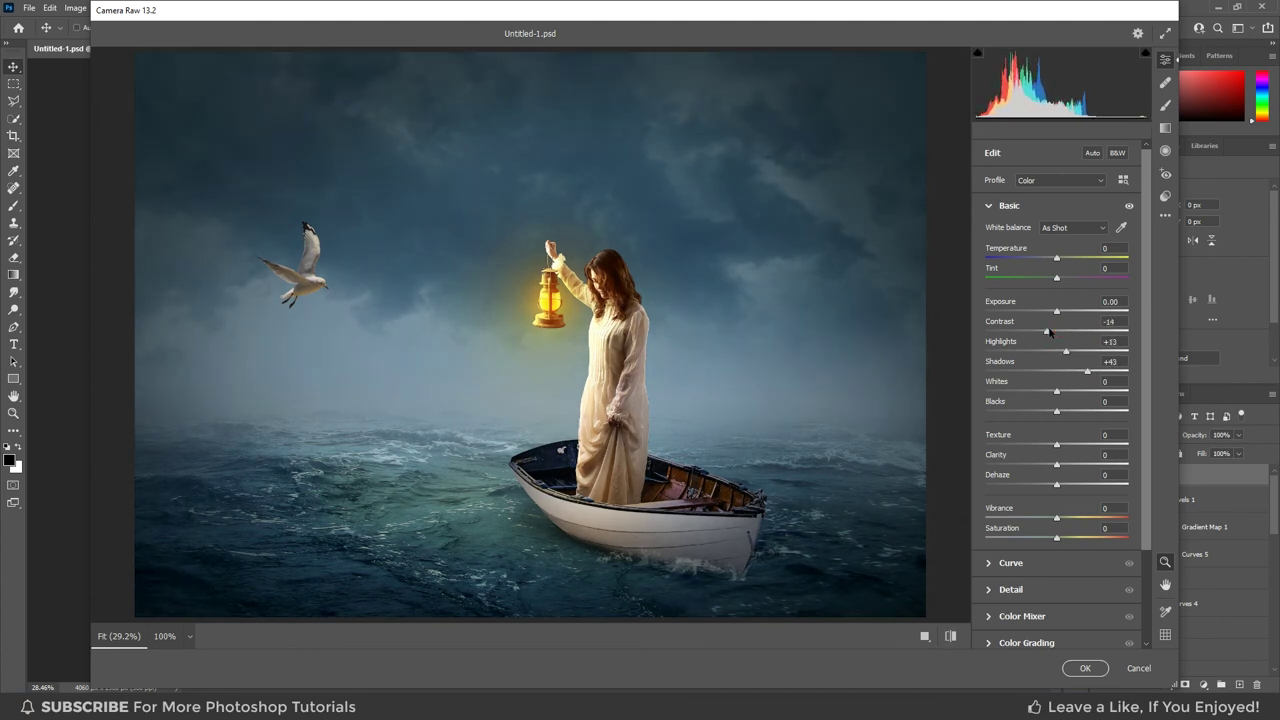
{"action": "mouse_move", "coordinate": [1056, 443]}
{"action": "left_mouse_down"}
{"action": "mouse_move", "coordinate": [1080, 441]}
{"action": "mouse_move", "coordinate": [1061, 443]}
{"action": "mouse_move", "coordinate": [1077, 467]}
{"action": "left_mouse_up"}
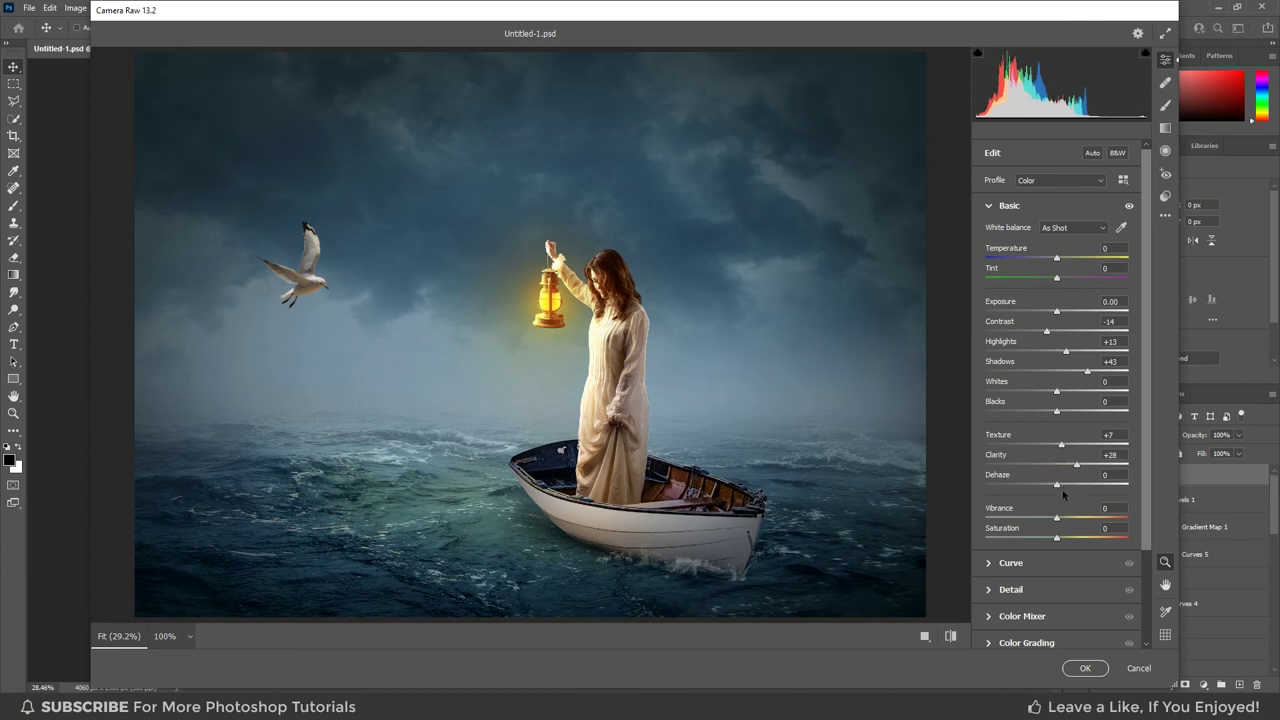
{"action": "mouse_move", "coordinate": [1056, 486]}
{"action": "left_mouse_down"}
{"action": "mouse_move", "coordinate": [1073, 482]}
{"action": "mouse_move", "coordinate": [1056, 511]}
{"action": "left_mouse_up"}
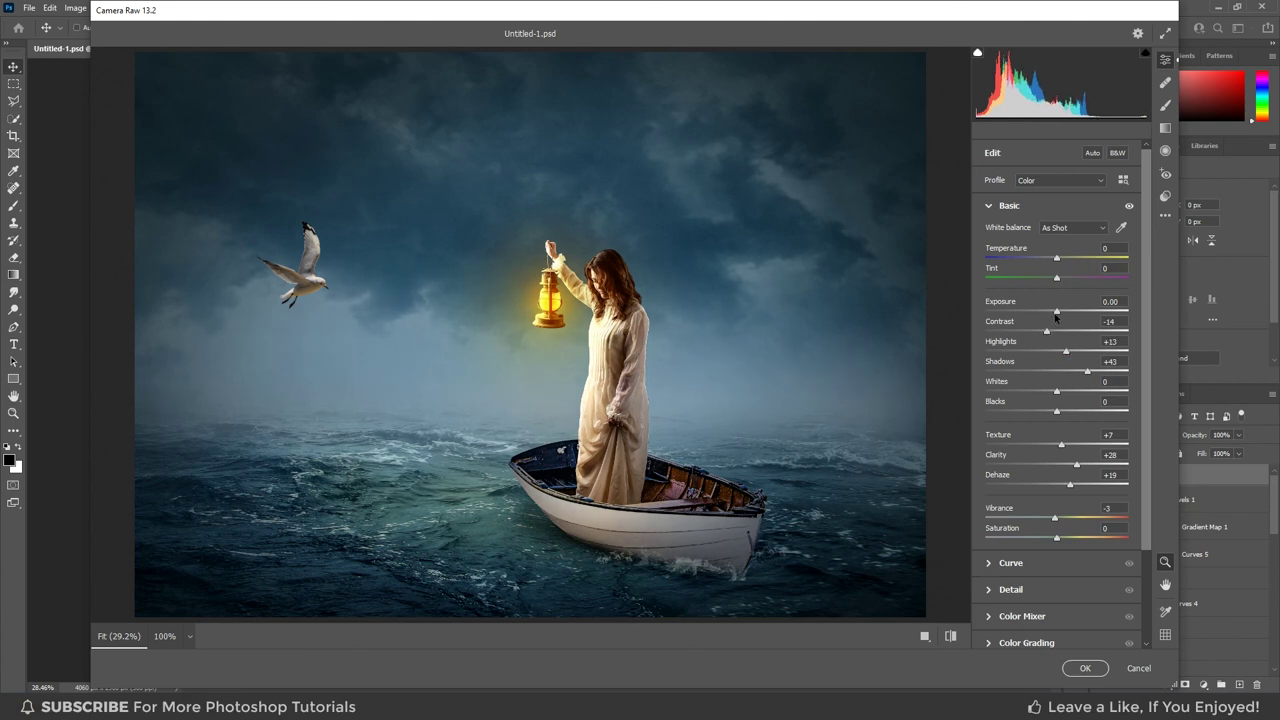
{"action": "left_click_drag", "start_coordinate": [1046, 337], "coordinate": [1041, 342]}
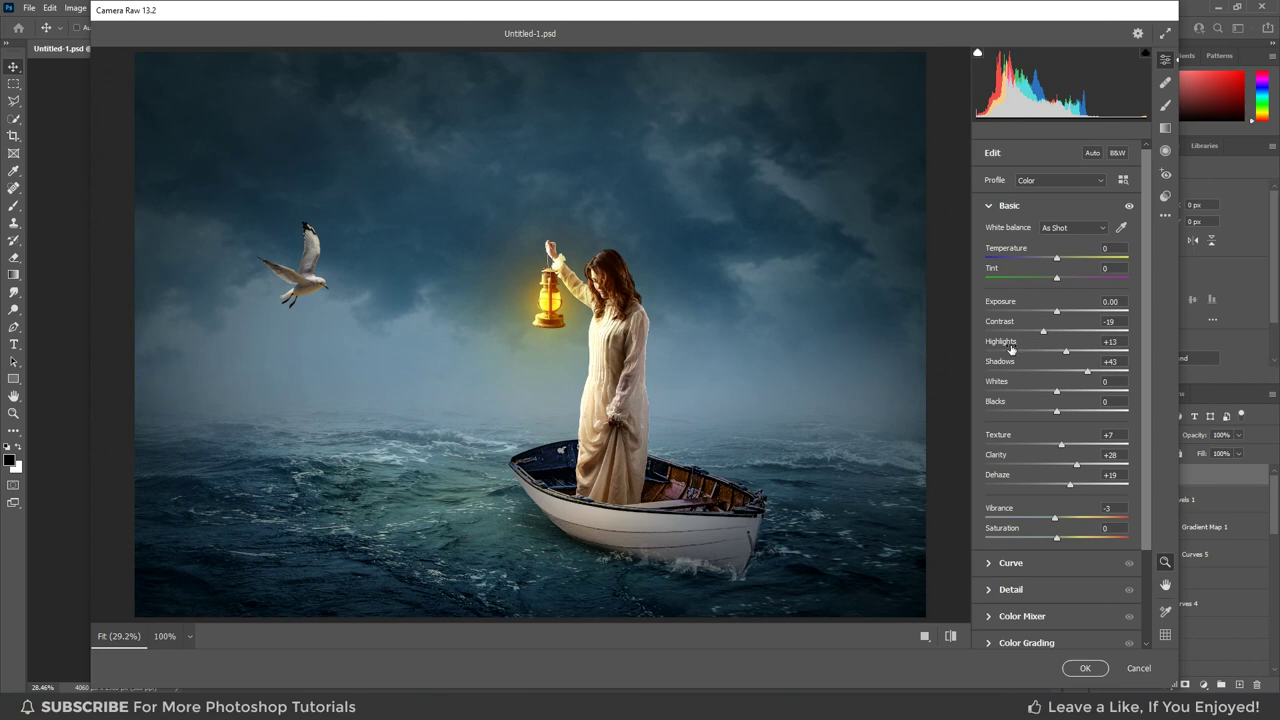
{"action": "left_click", "coordinate": [1084, 668]}
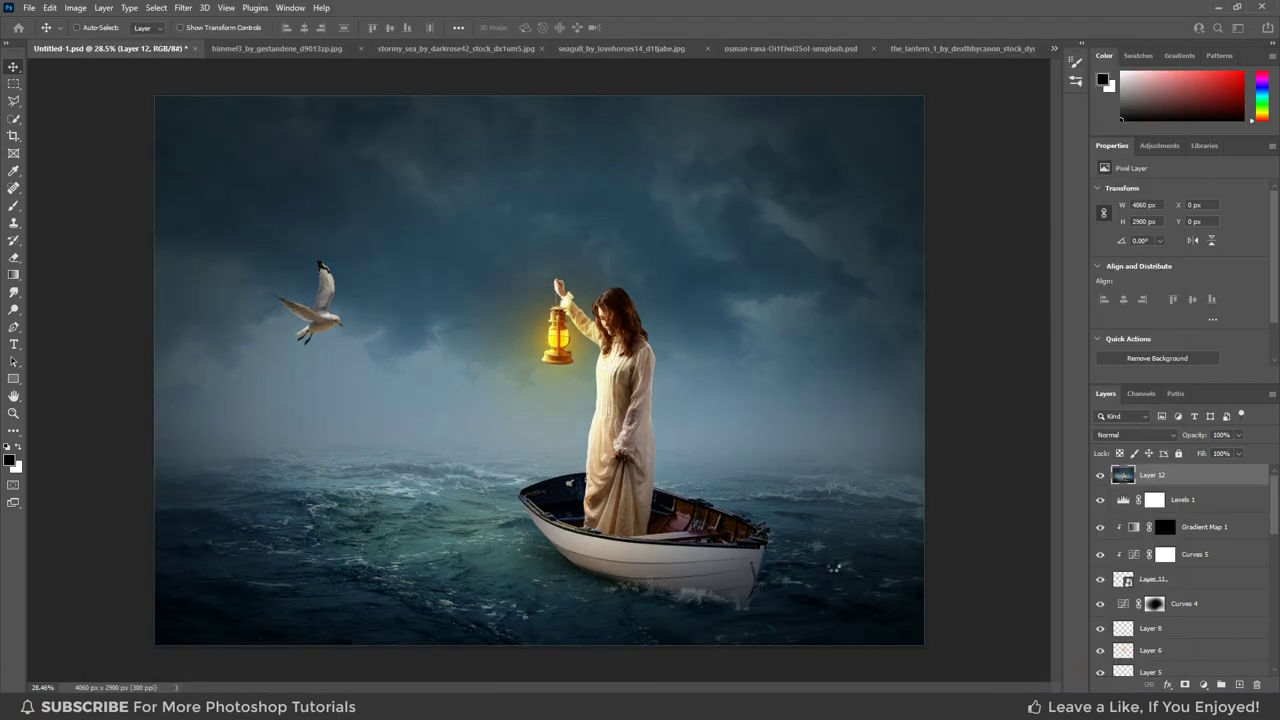